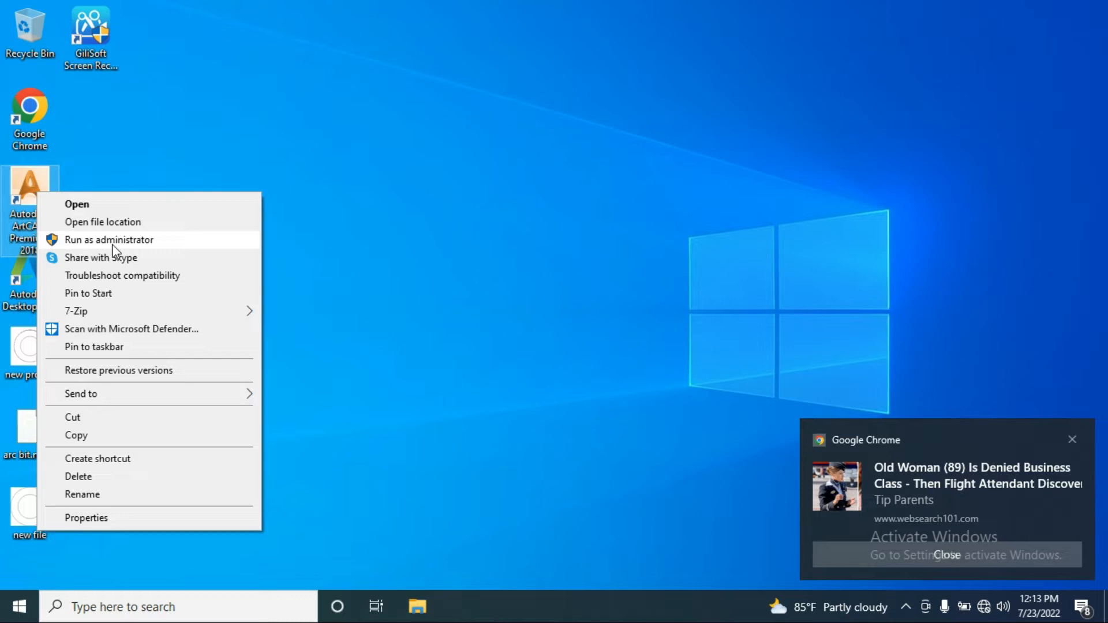
Launch ArtCAM Premium 2018 as administrator and create a new model 6 inches wide and 6 inches high
left_click(128, 241)
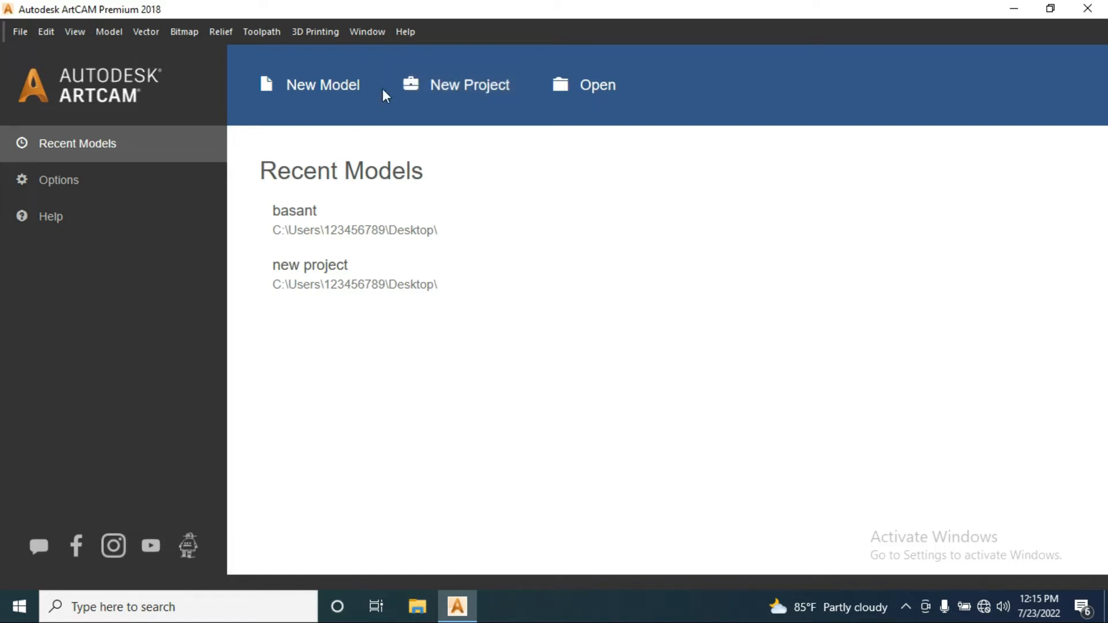
left_click(308, 88)
left_click(439, 238)
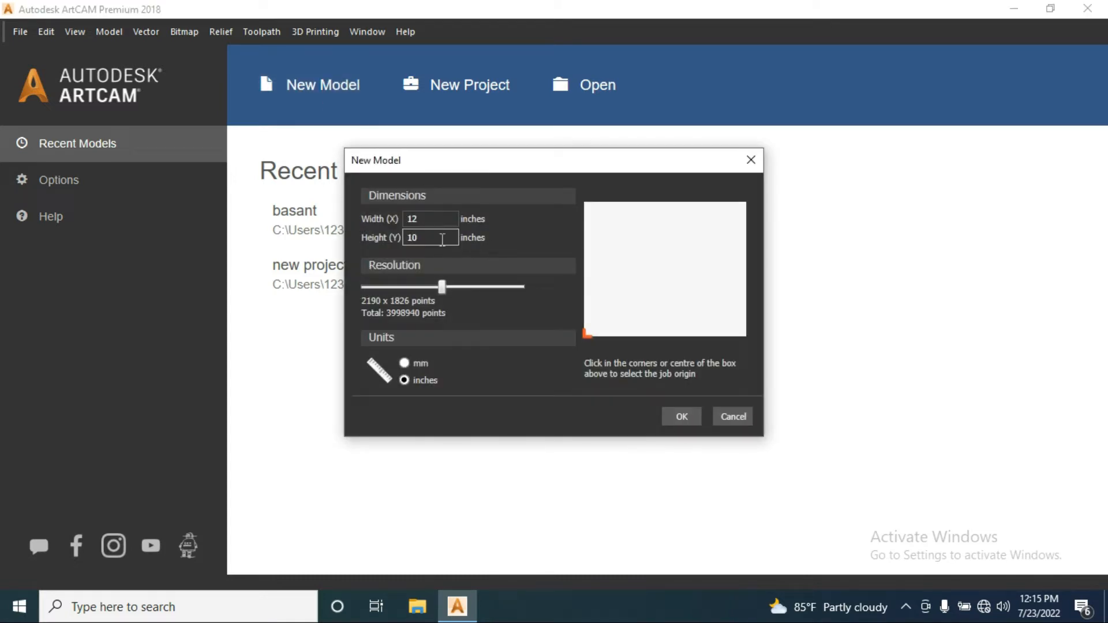
left_click(421, 219)
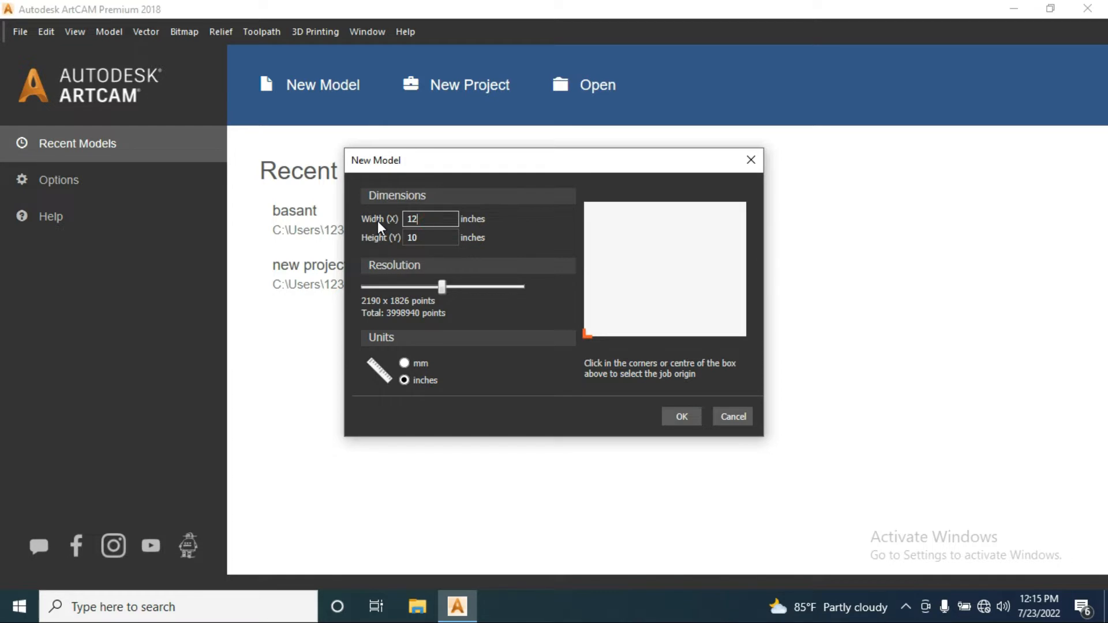
key("BackSpace")
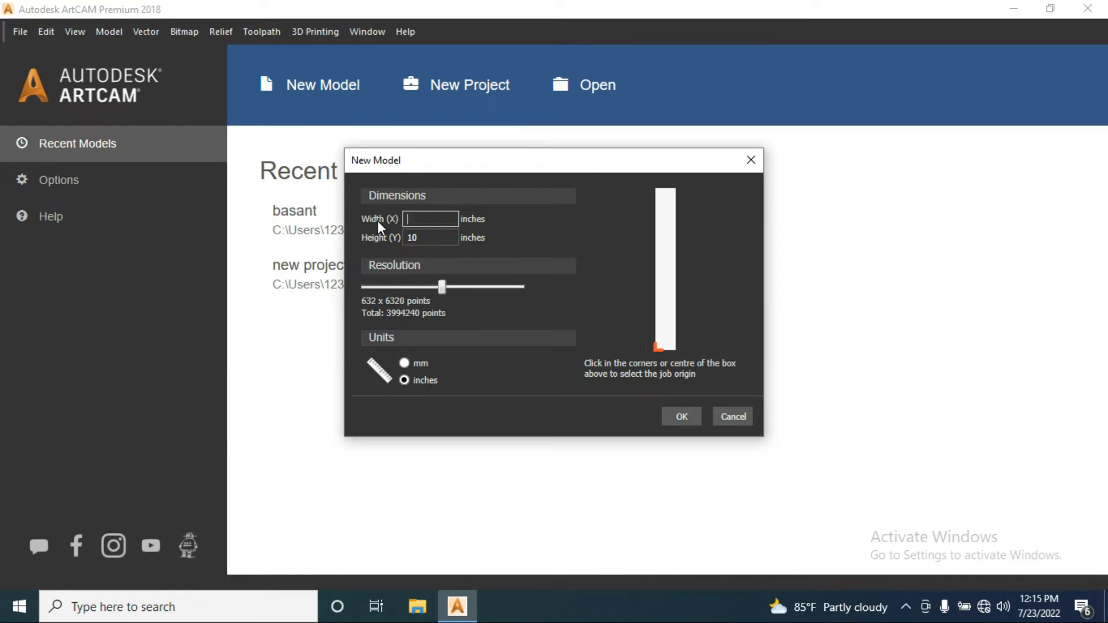
type("6")
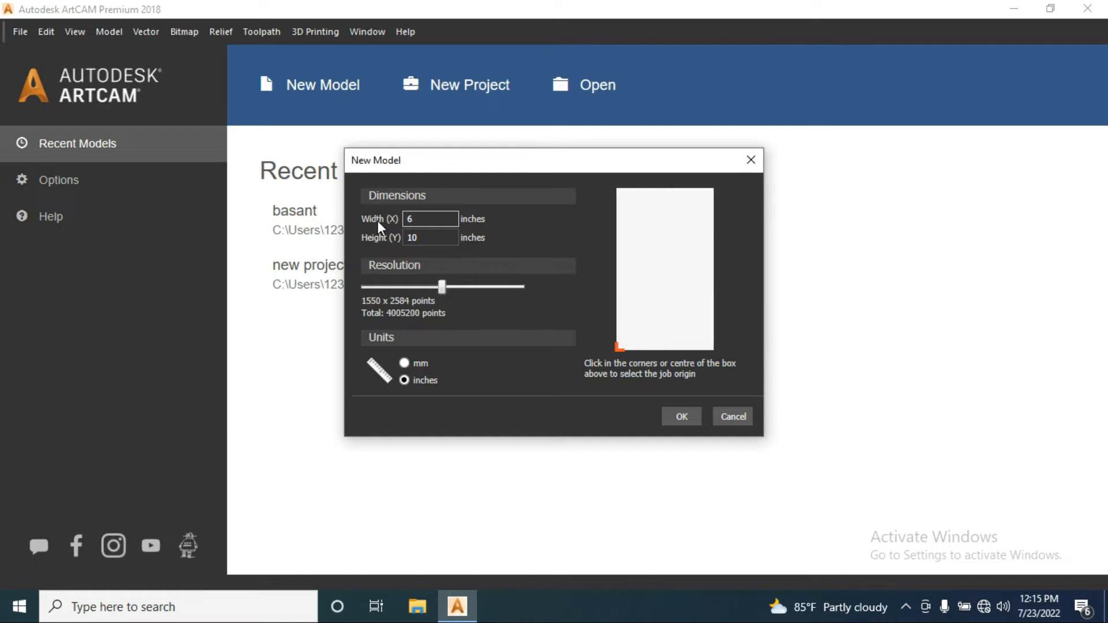
key("Tab")
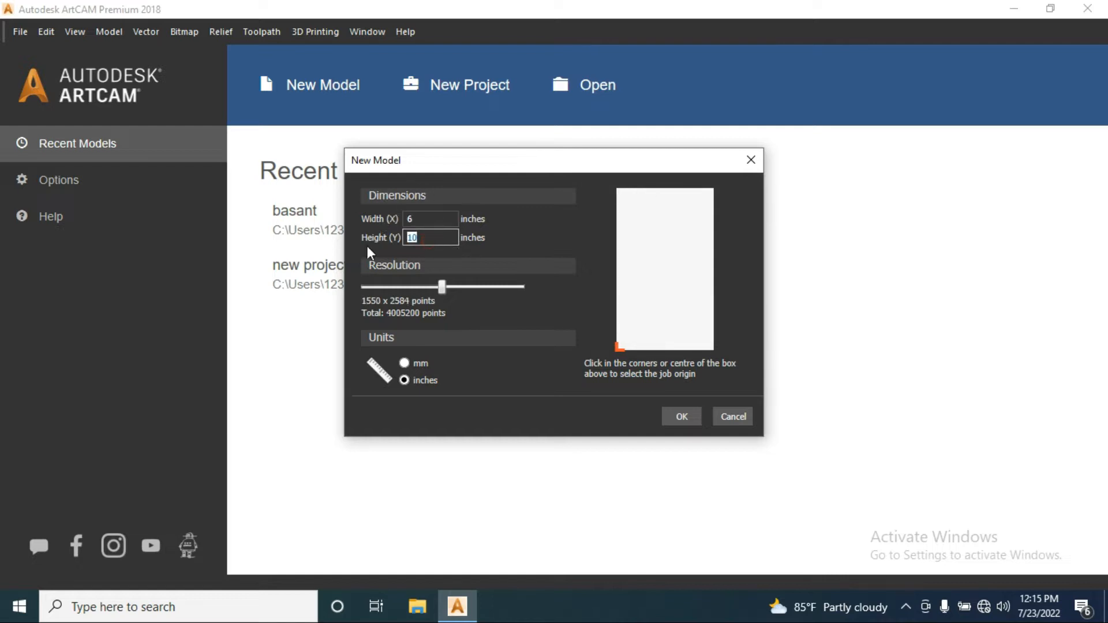
type("6")
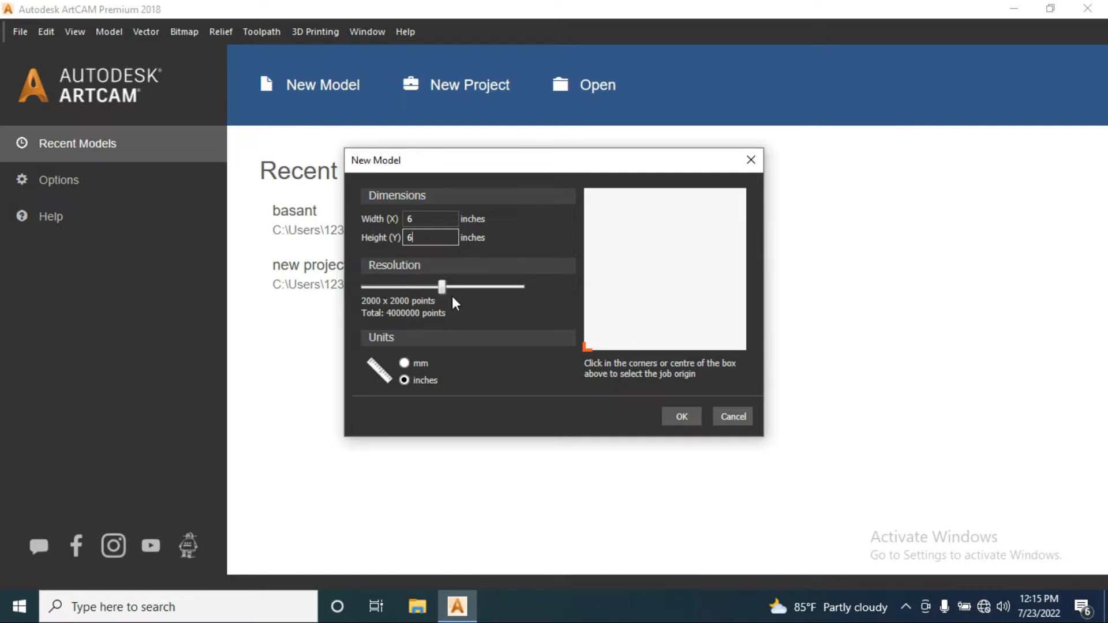
left_click(681, 416)
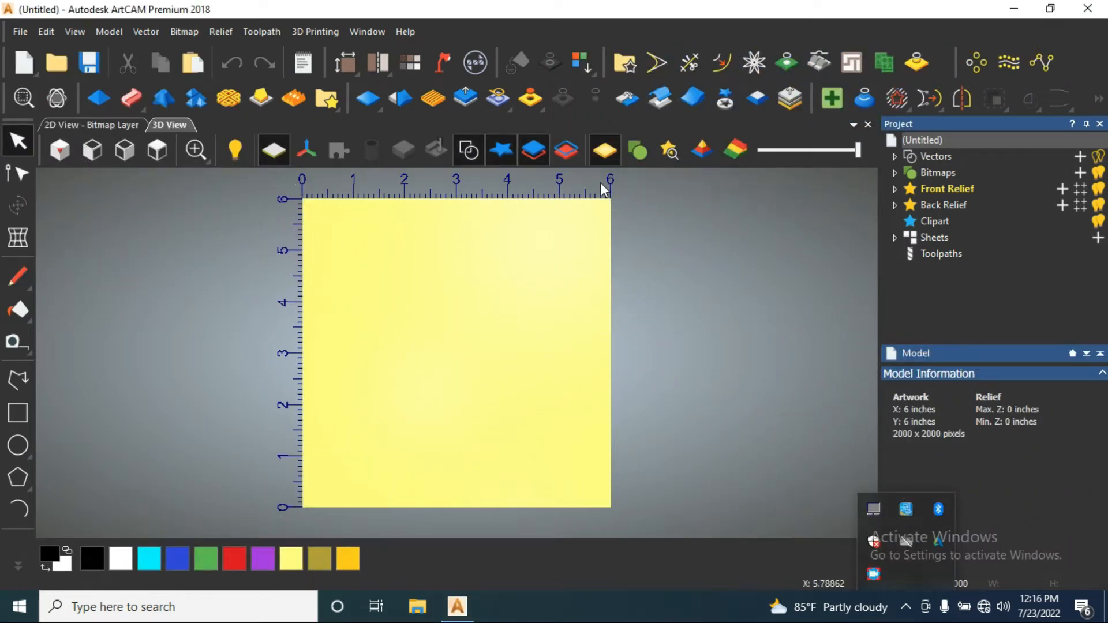
Examine the blank model in 3D at different magnifications and from the isometric, left, front and top views
scroll(642, 202, "up", 1)
scroll(600, 202, "up", 3)
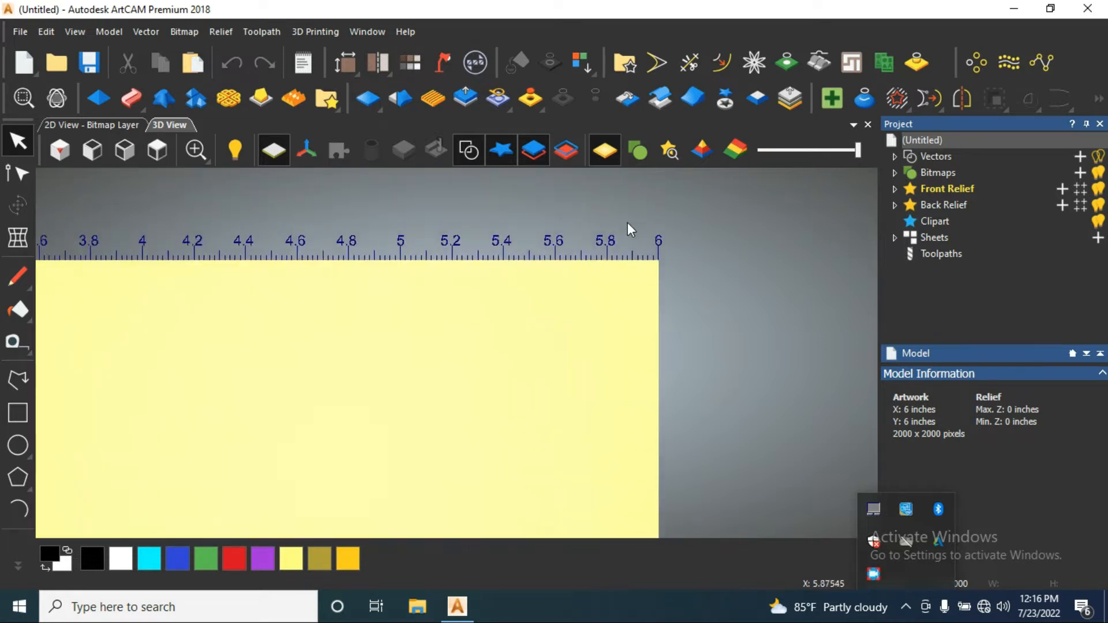
scroll(492, 336, "down", 6)
scroll(427, 393, "up", 5)
scroll(460, 373, "down", 5)
scroll(401, 374, "up", 5)
scroll(418, 374, "down", 3)
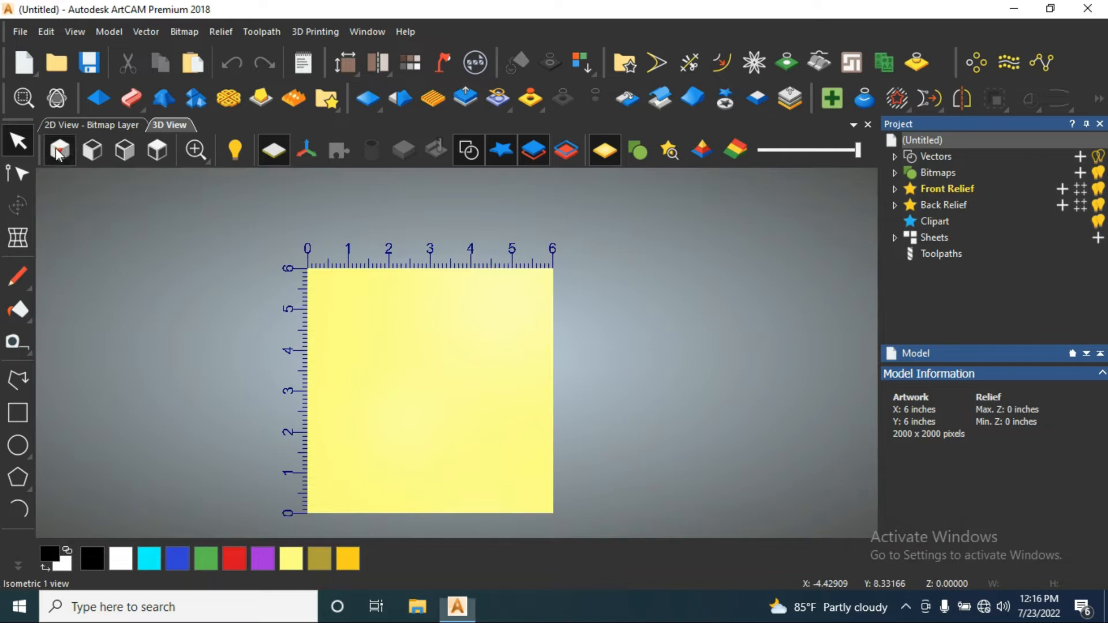
left_click(60, 150)
left_click(92, 150)
left_click(156, 150)
left_click(60, 150)
left_click(93, 152)
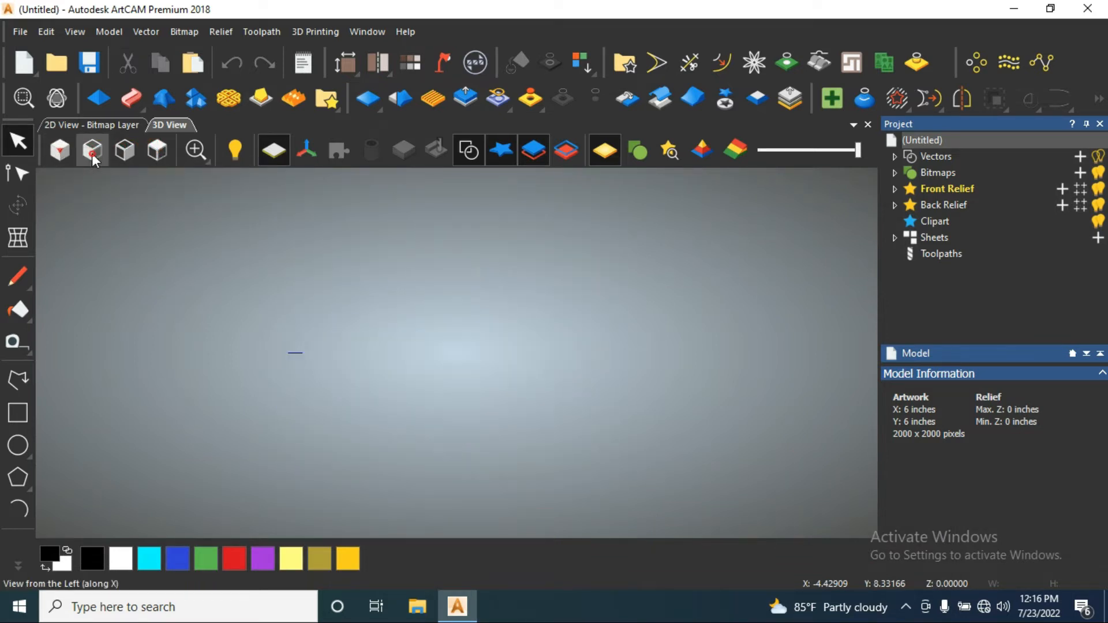
left_click(124, 152)
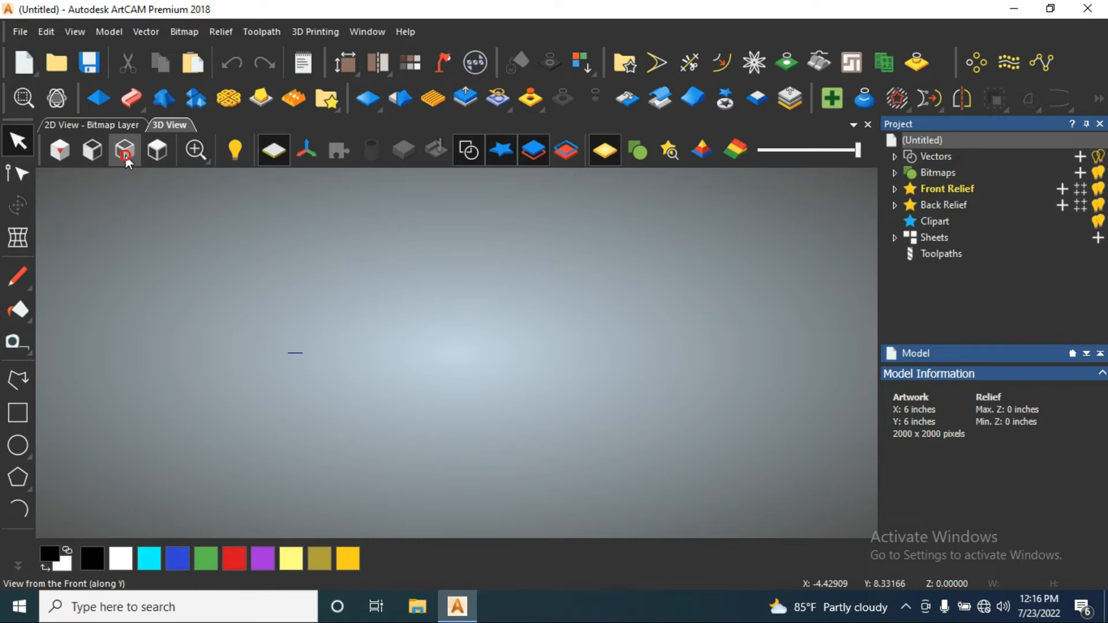
left_click(156, 151)
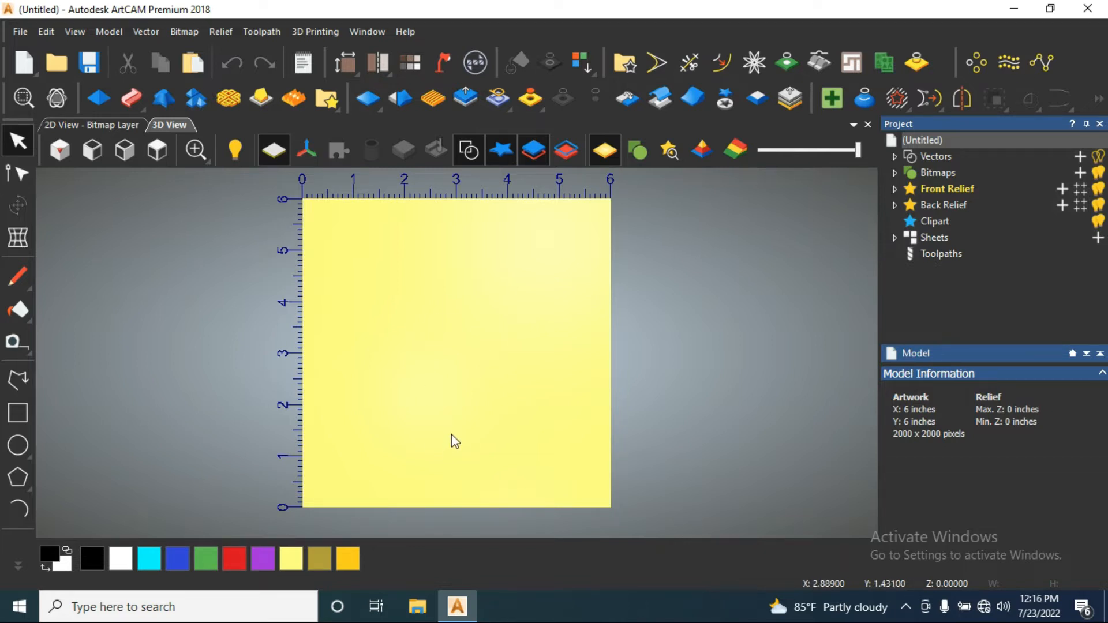
Select the Default Layer under Vectors and draw a circle about 1.9 inches in diameter near the middle of the model
left_click(893, 157)
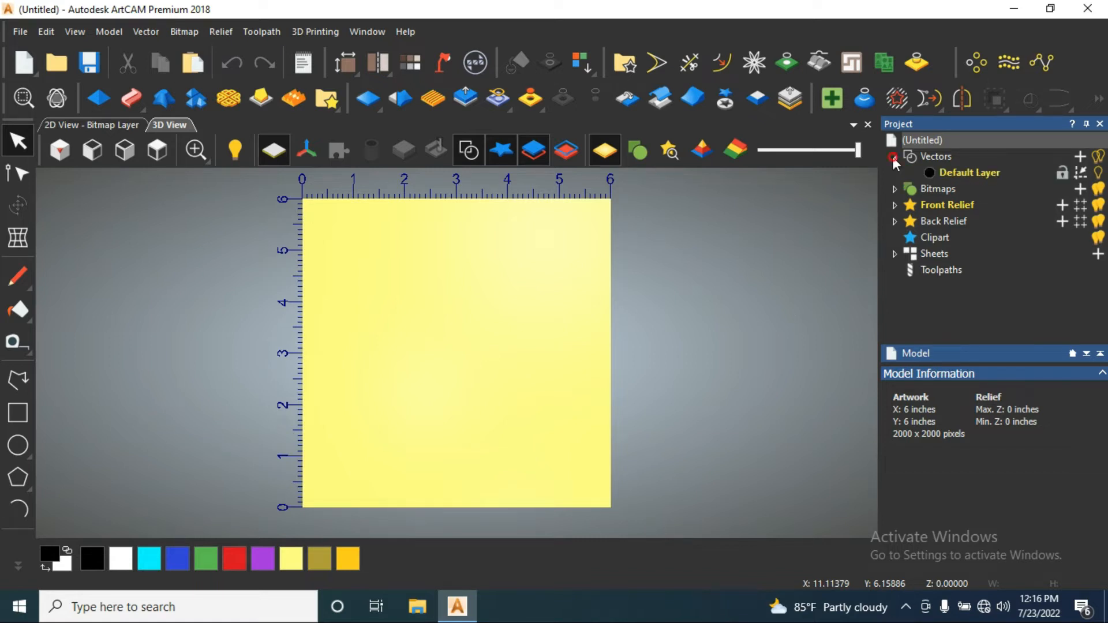
left_click(1001, 175)
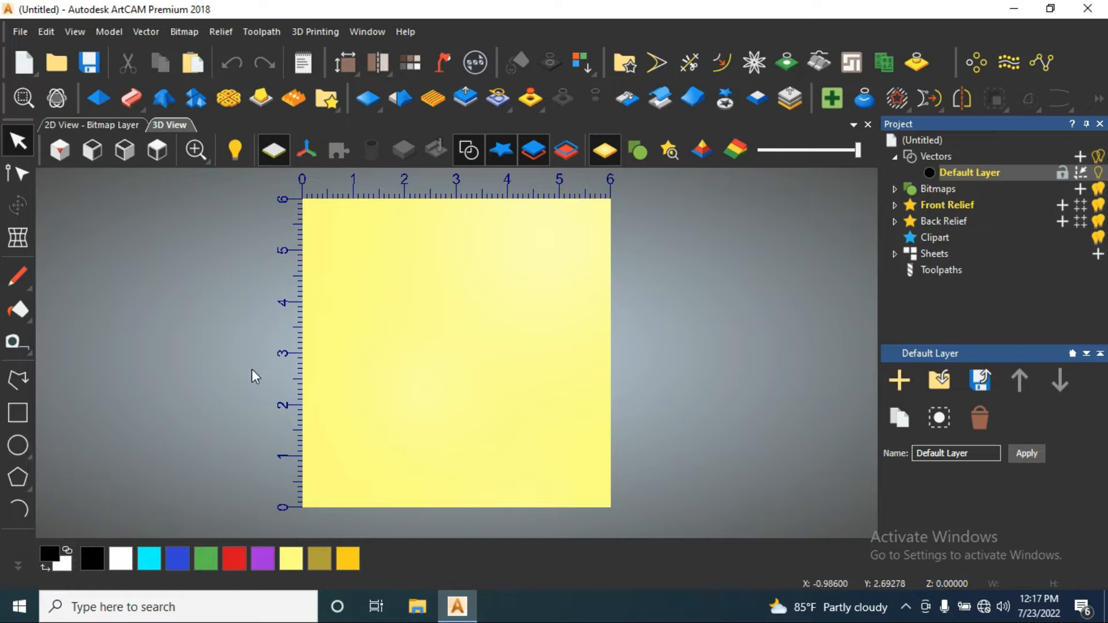
left_click(18, 445)
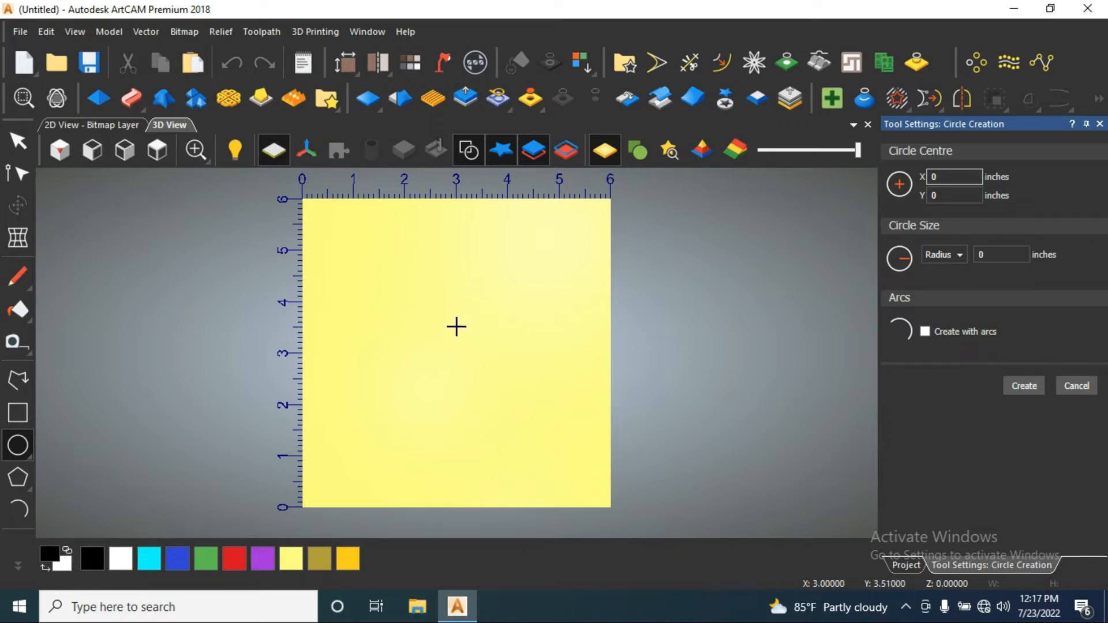
left_click(456, 327)
left_click(497, 350)
key("Escape")
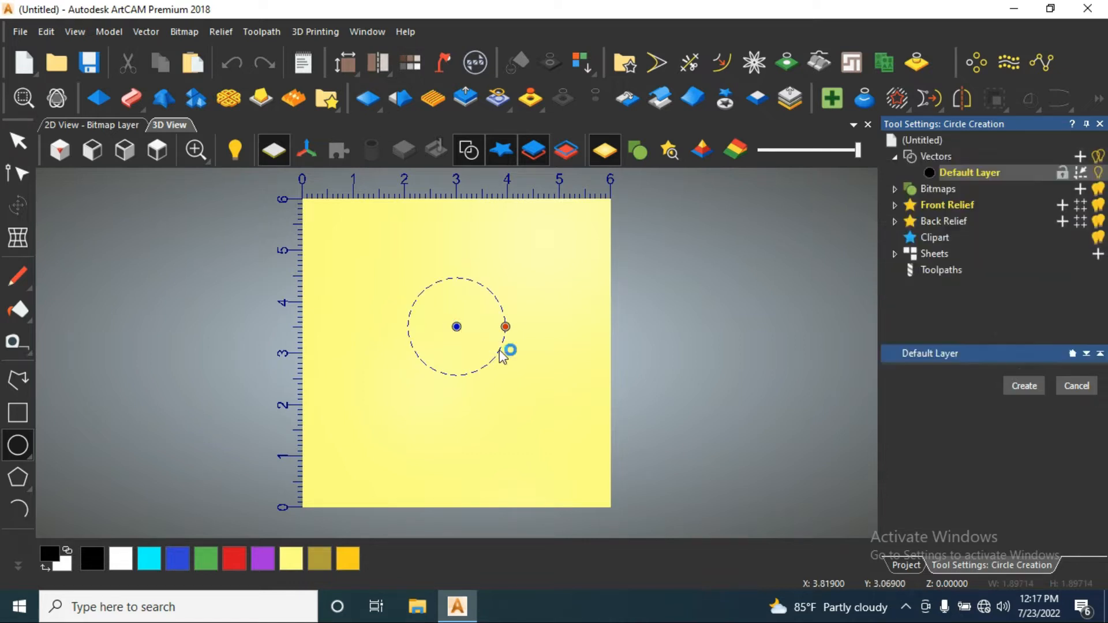
Set the circle's width and height to 6 inches with the Transform tool and apply the new size
key("t")
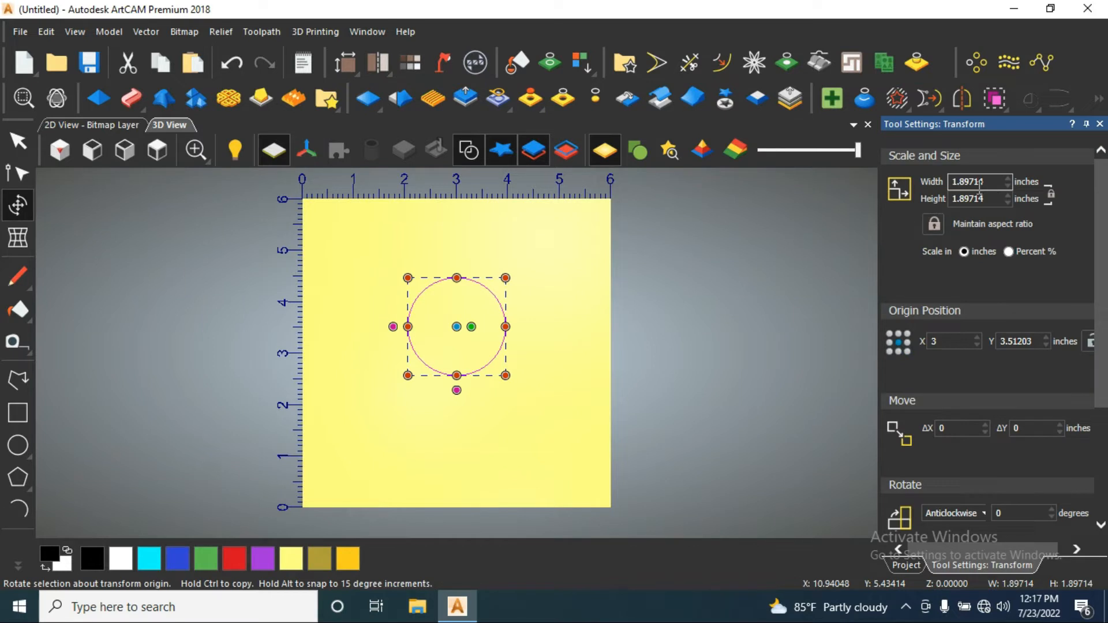
double_click(998, 202)
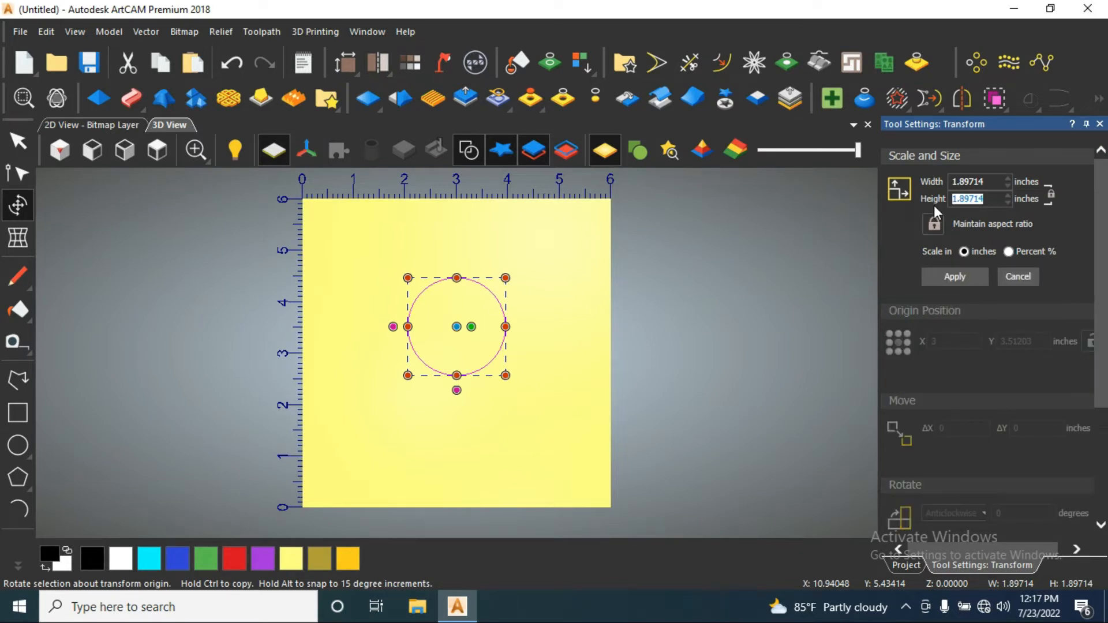
type("6")
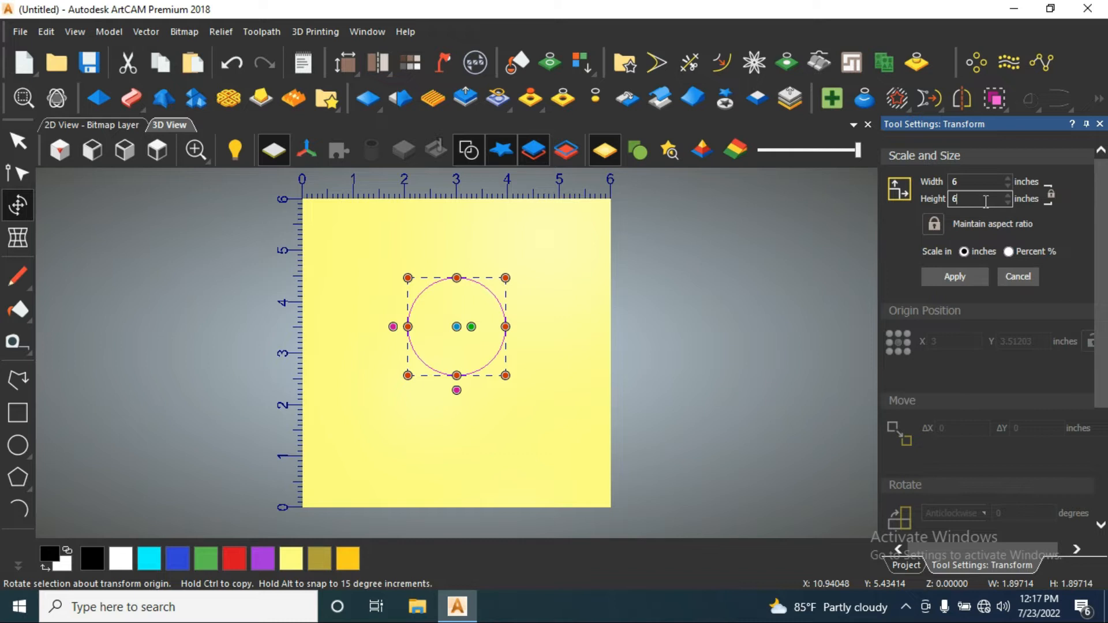
left_click(934, 223)
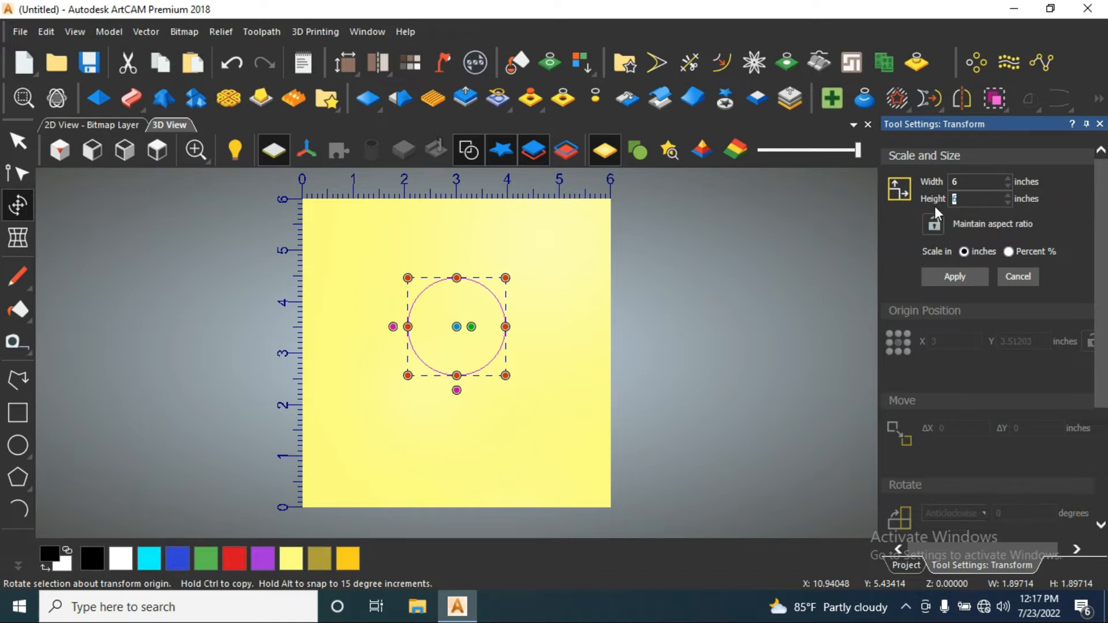
type("5")
key("shift+Tab")
left_click(961, 199)
left_click(933, 224)
left_click(954, 276)
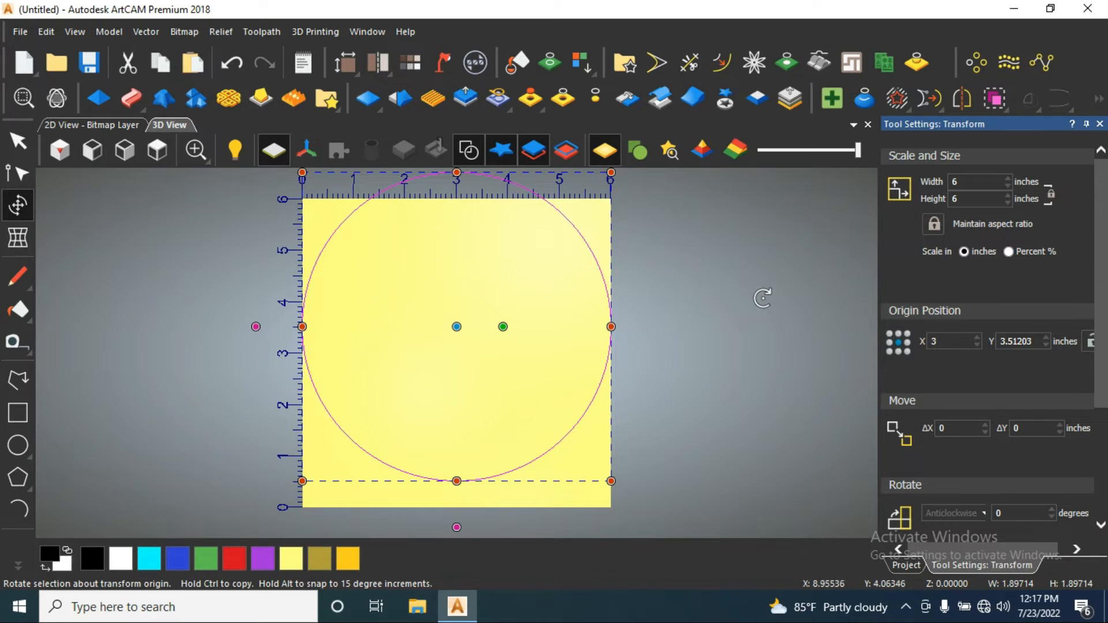
left_click(716, 302)
scroll(555, 293, "down", 4)
scroll(556, 297, "up", 4)
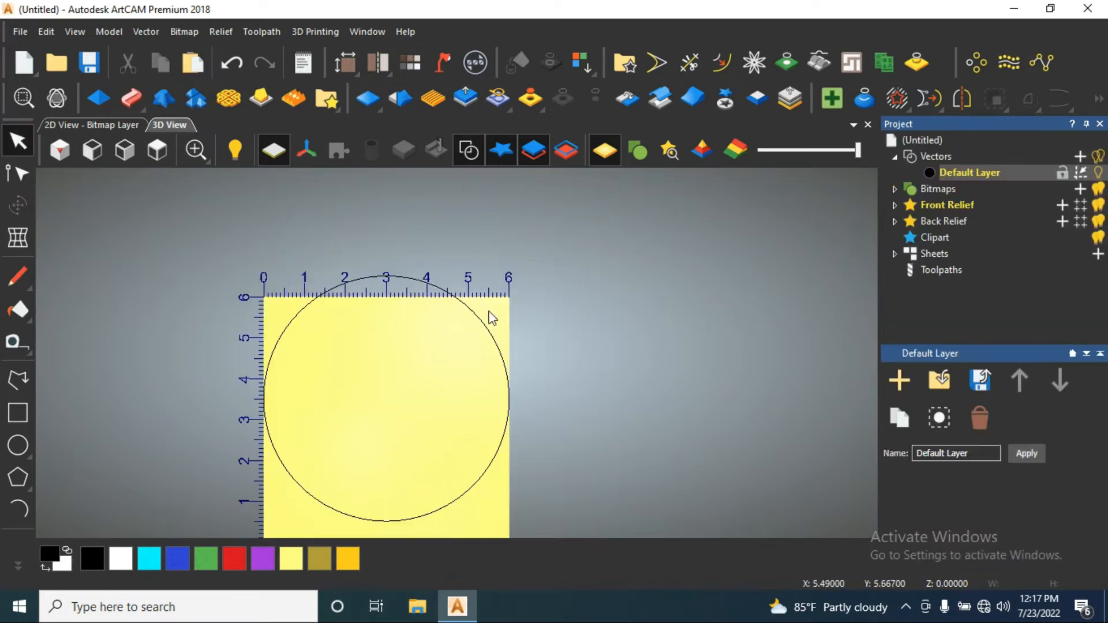
Try stretching the circle freely into an ellipse about 7.42 by 2.86 inches, and undo back to the originally drawn circle
left_click(487, 328)
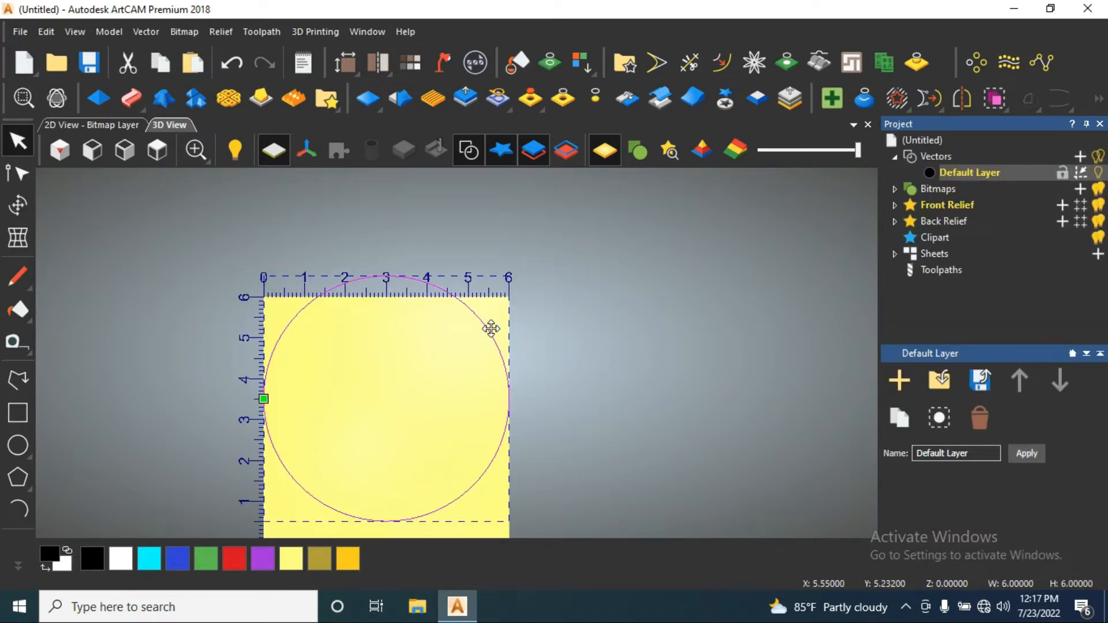
left_click(490, 328)
scroll(511, 381, "down", 4)
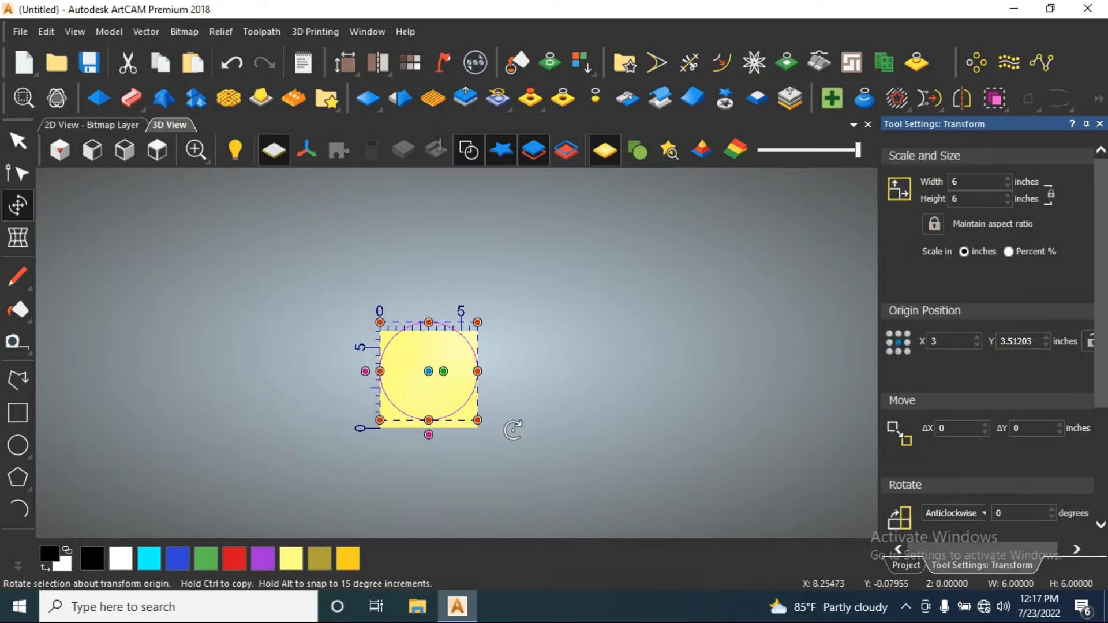
left_click_drag(476, 420, 401, 445)
left_click_drag(441, 441, 500, 368)
scroll(499, 369, "up", 3)
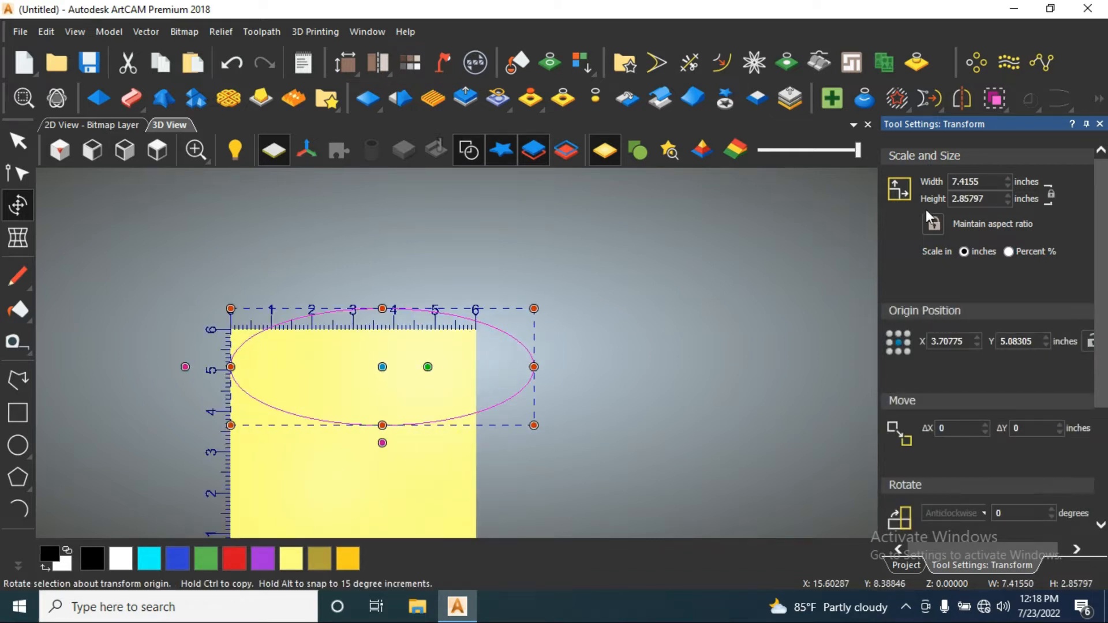
left_click(932, 224)
key("ctrl+z")
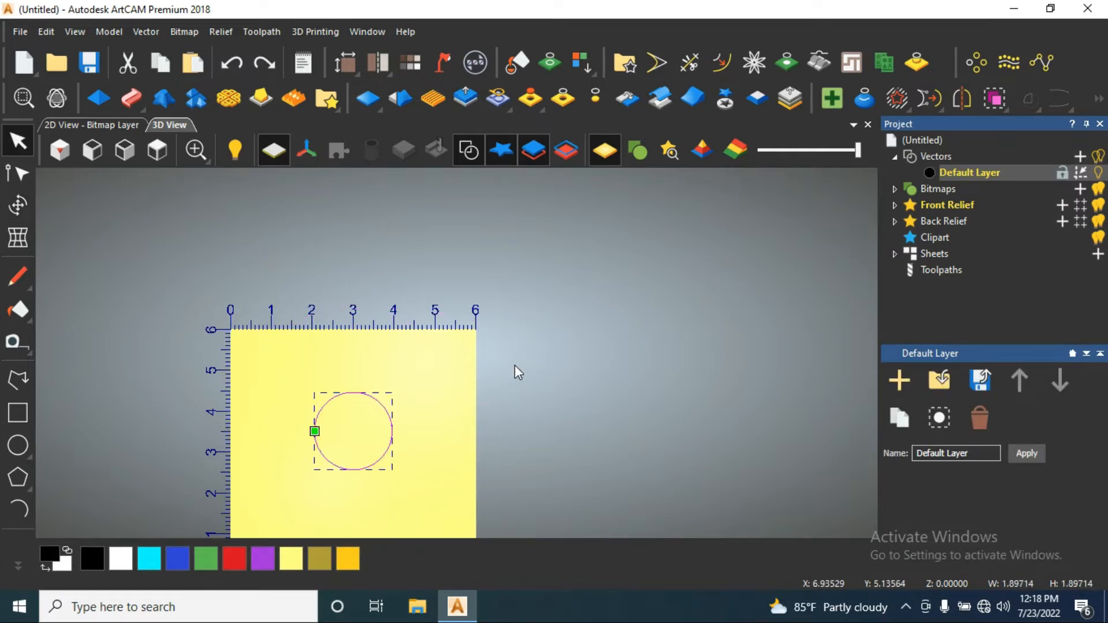
Toggle the Maintain aspect ratio option for the circle's transform and scale it proportionally to about 3.62 inches across
left_click(17, 205)
left_click(936, 224)
scroll(415, 468, "up", 3)
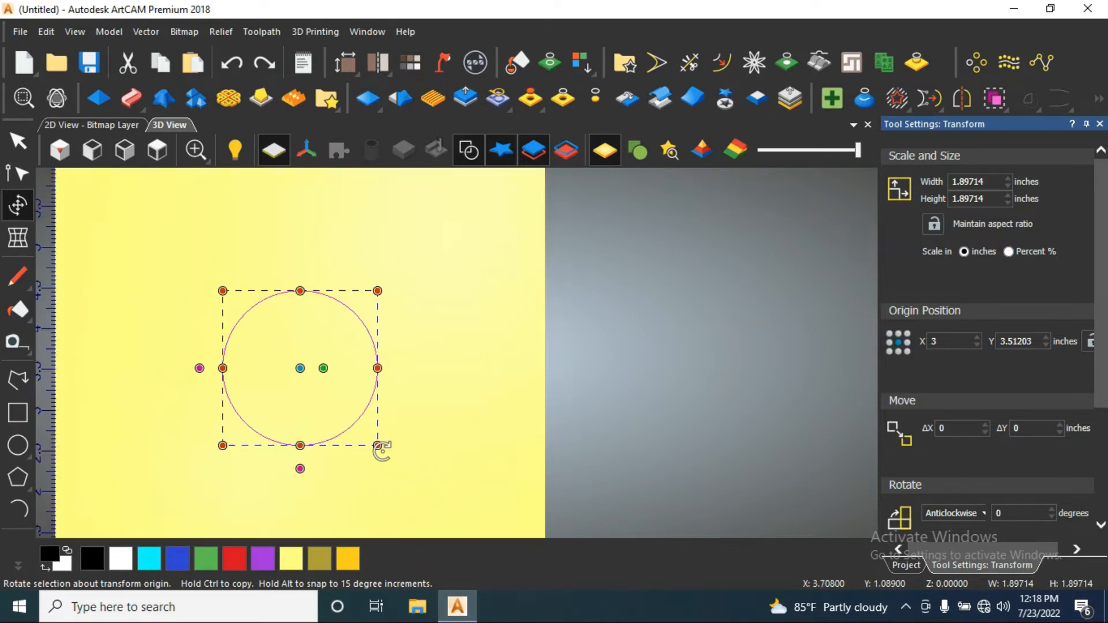
scroll(382, 450, "down", 1)
left_click_drag(488, 345, 604, 454)
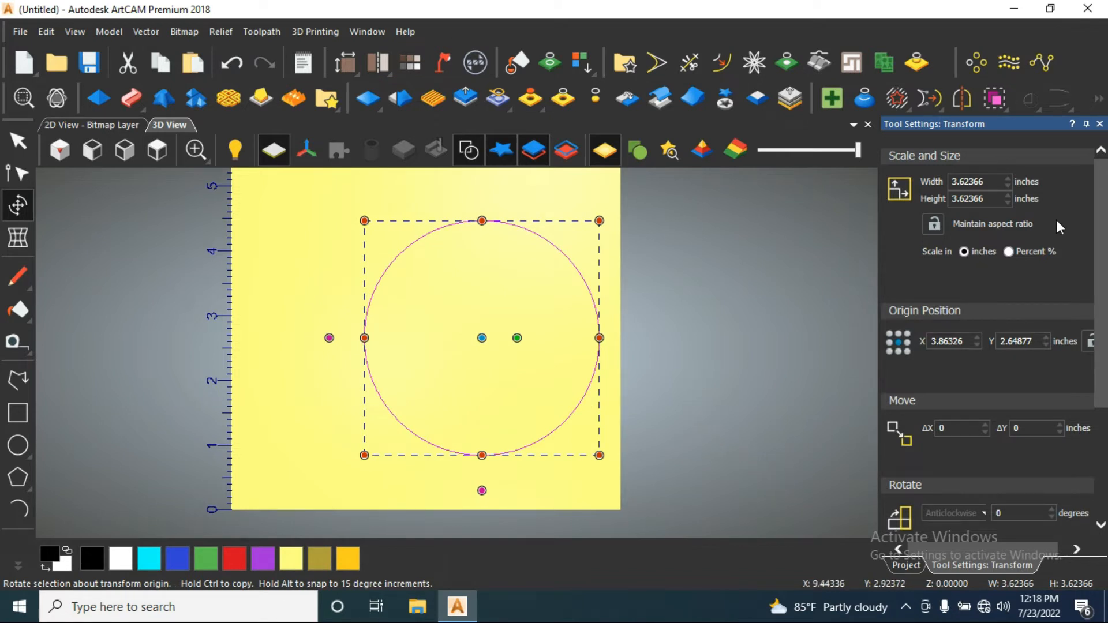
Set the circle's width and height to 6 inches and centre it in the model
left_click(991, 180)
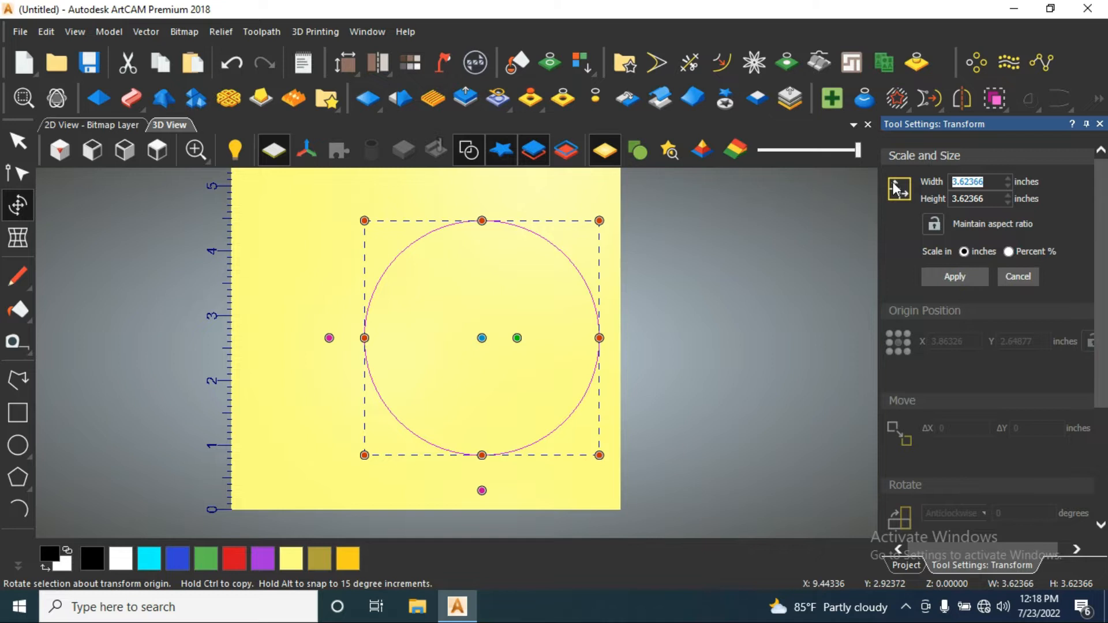
type("6")
key("Tab")
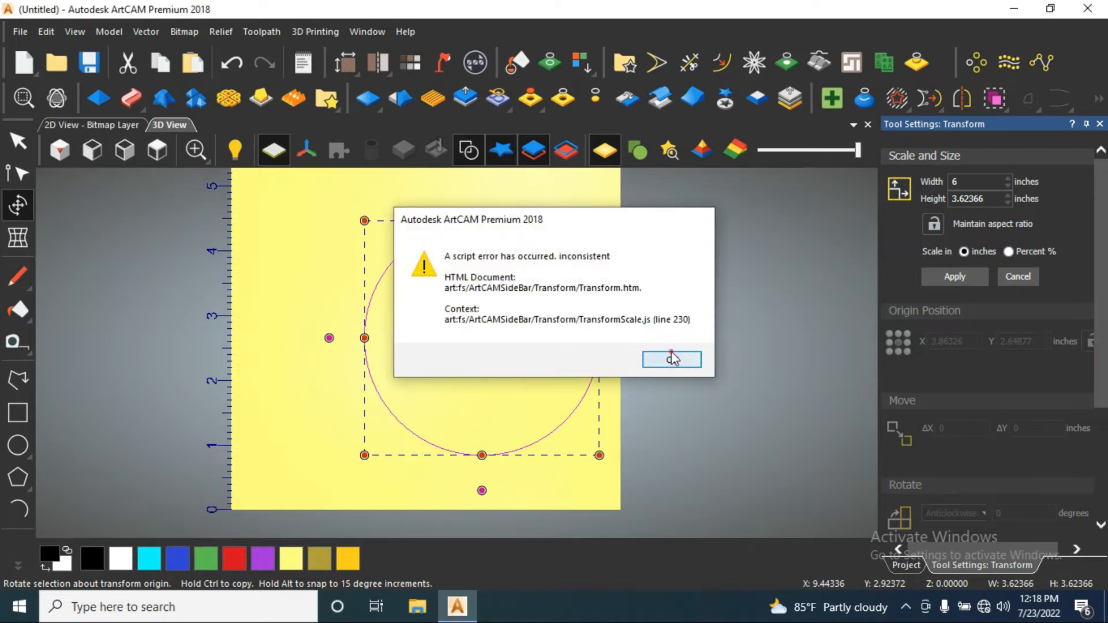
left_click(673, 358)
type("6")
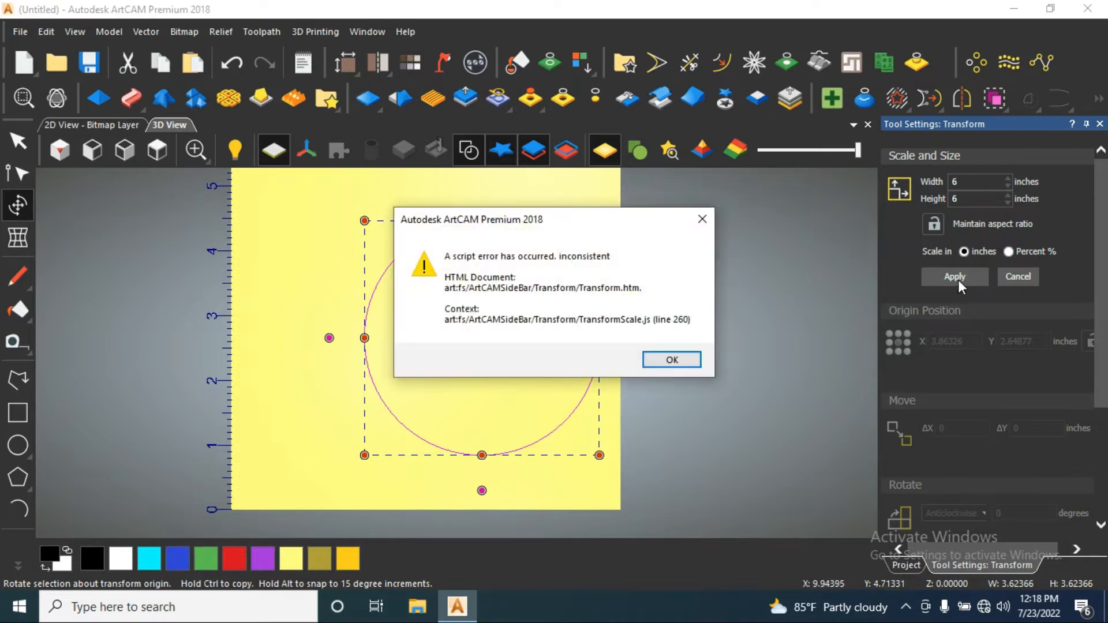
left_click(686, 362)
left_click(959, 277)
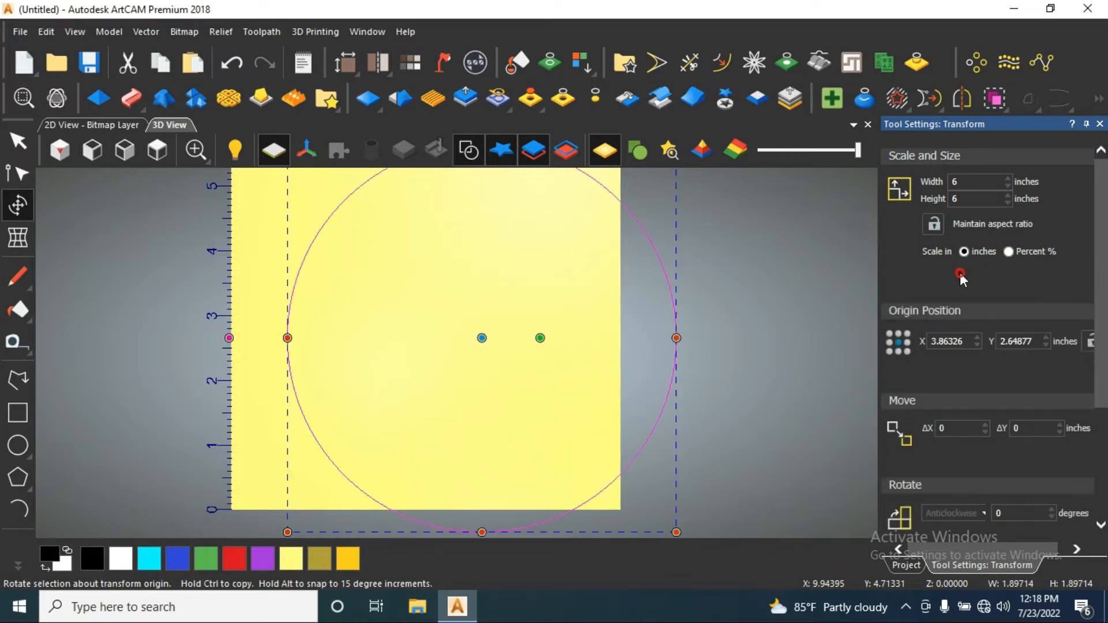
scroll(634, 324, "down", 1)
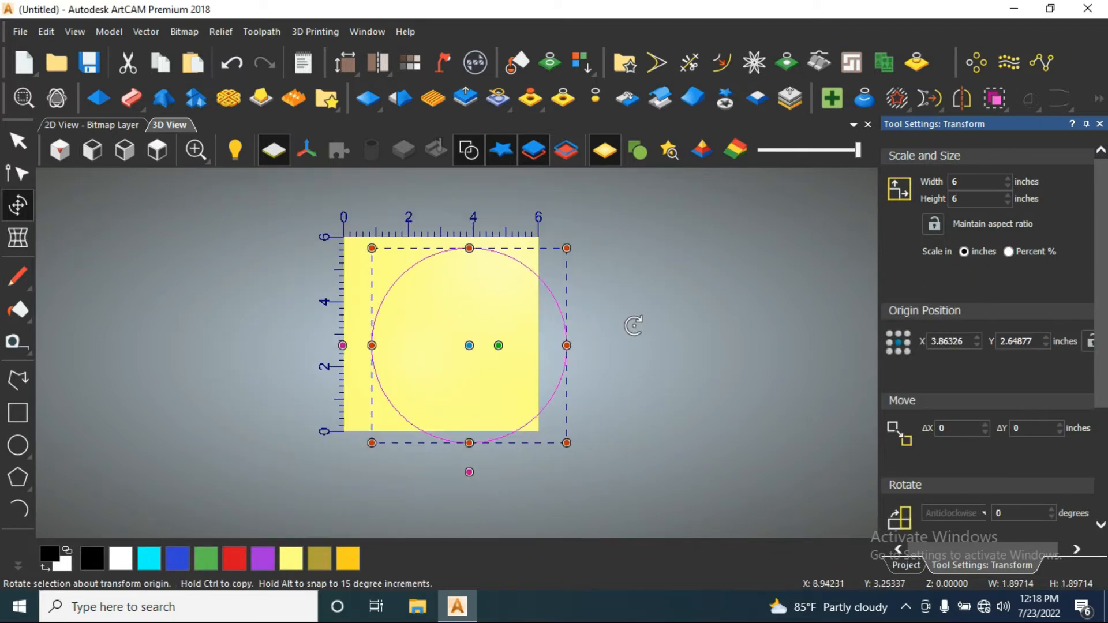
key("F9")
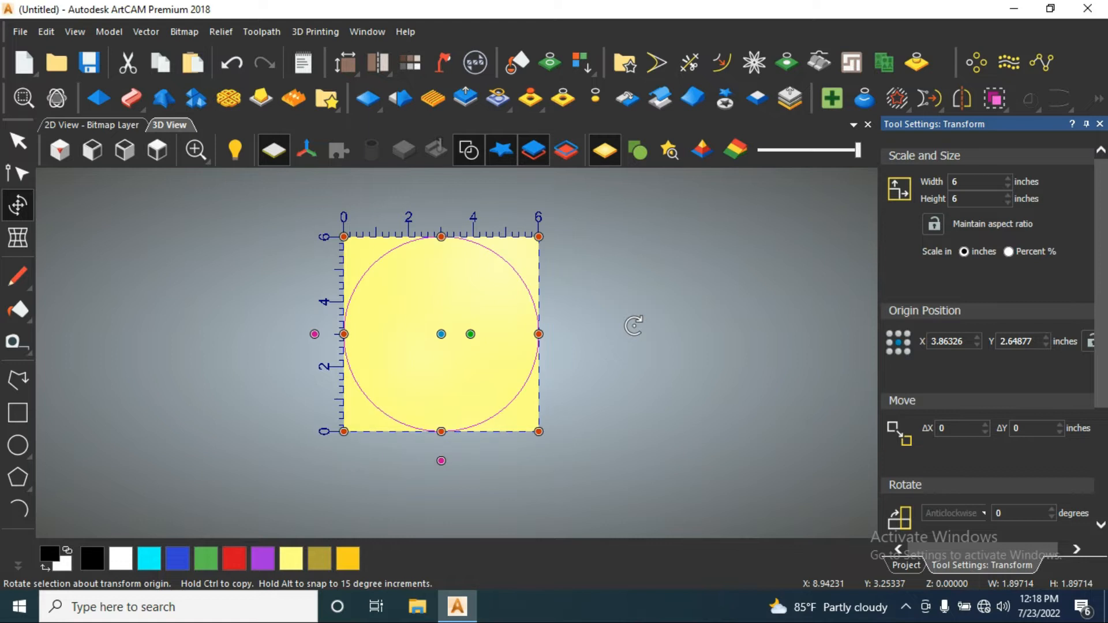
Draw a small circle about 1.01 inches in diameter near the middle of the large circle
key("Escape")
key("Escape")
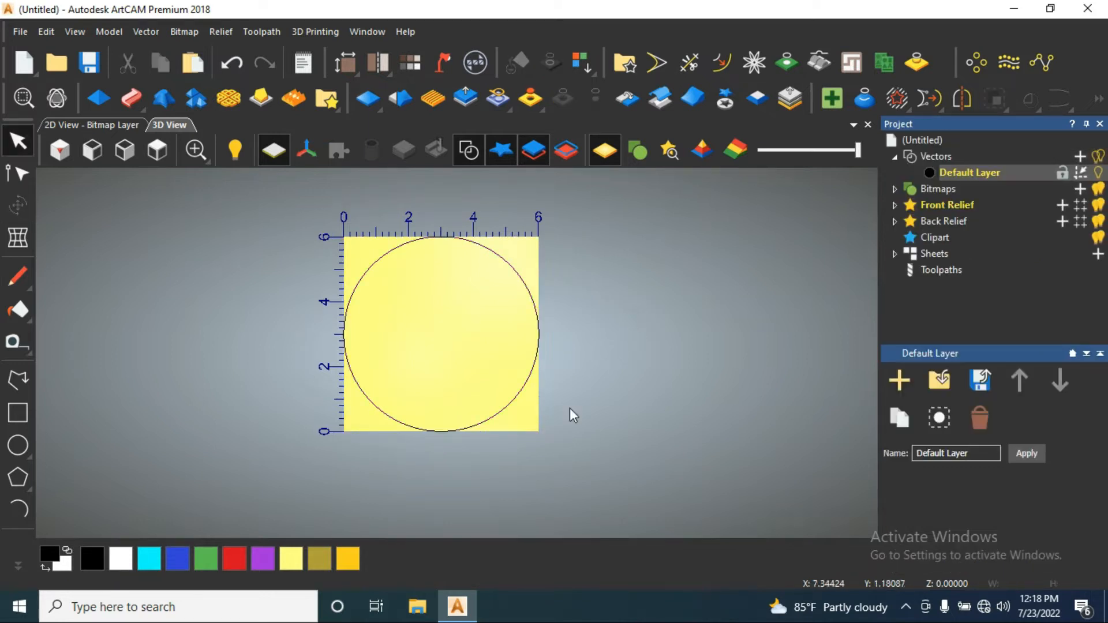
left_click(901, 604)
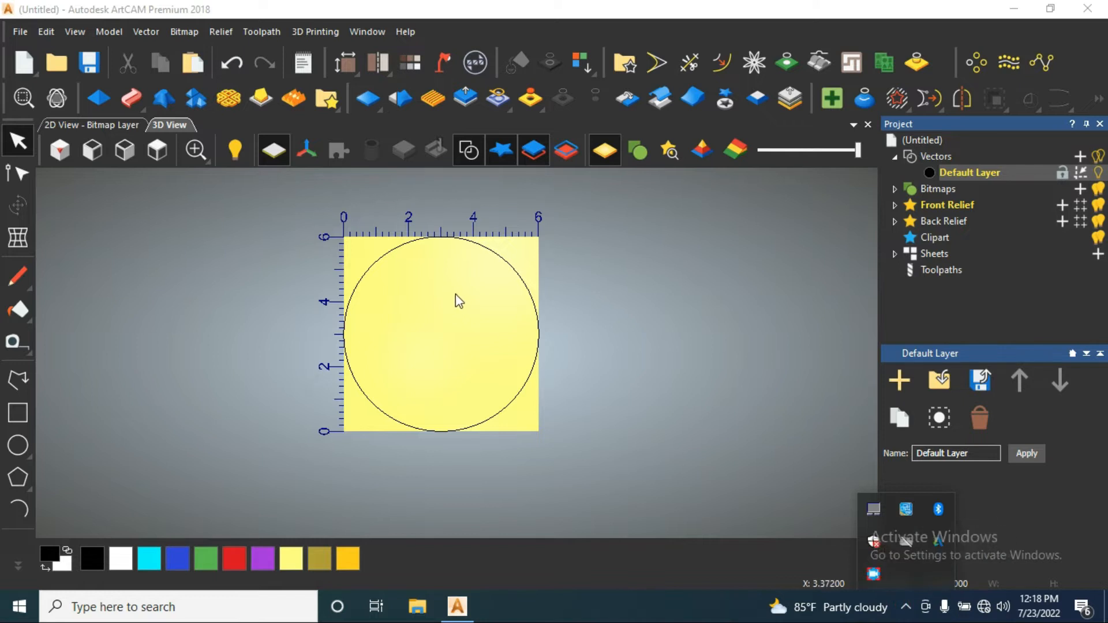
left_click(516, 274)
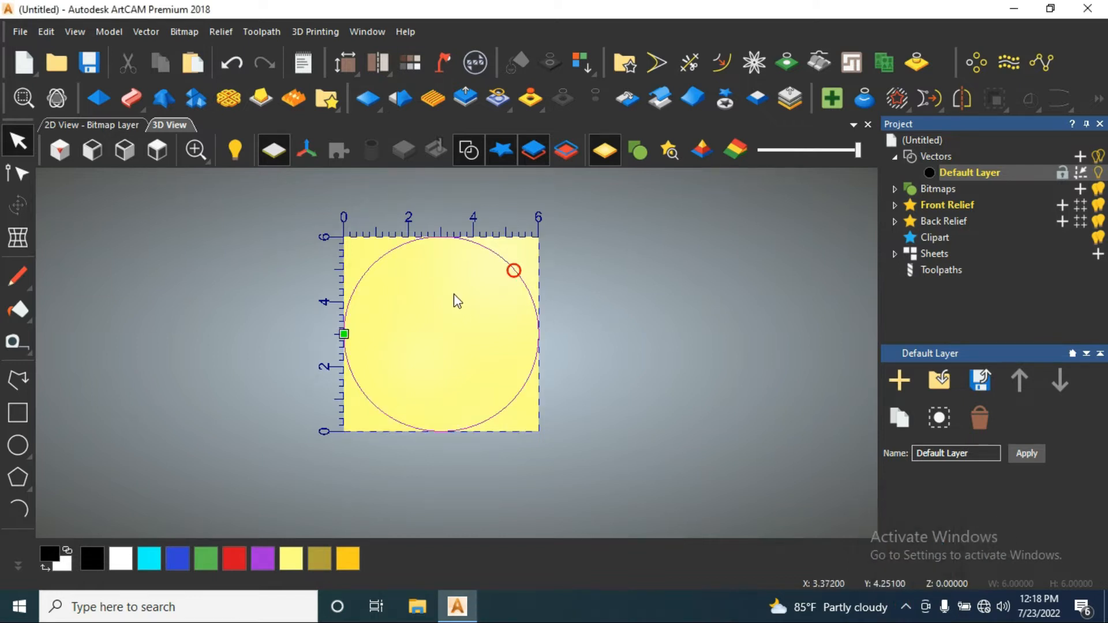
scroll(454, 303, "up", 2)
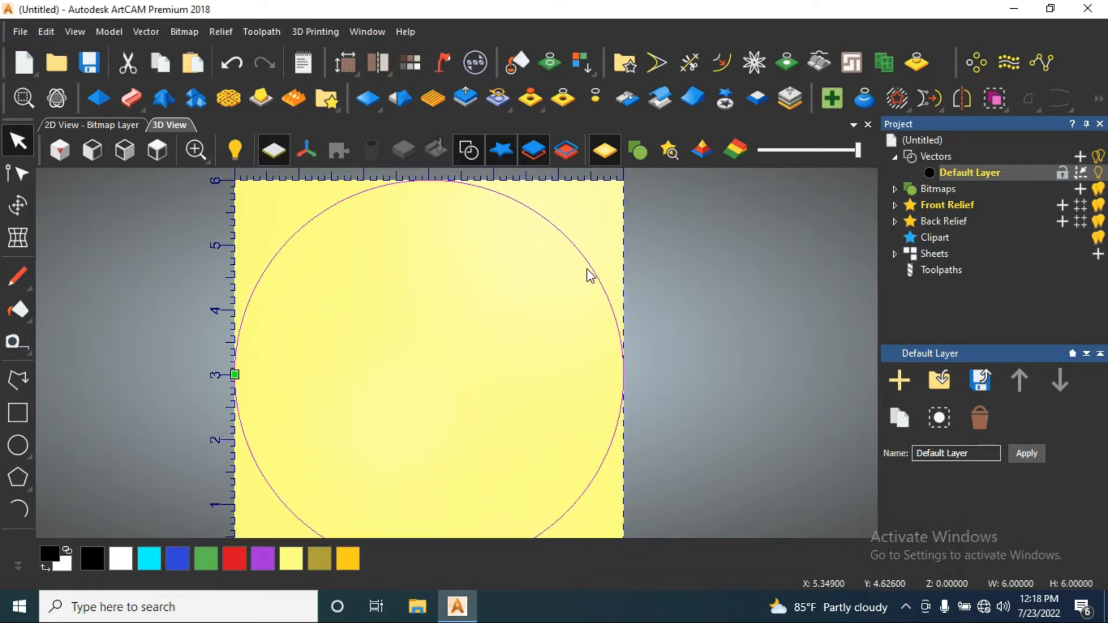
left_click(18, 444)
left_click_drag(424, 369, 445, 388)
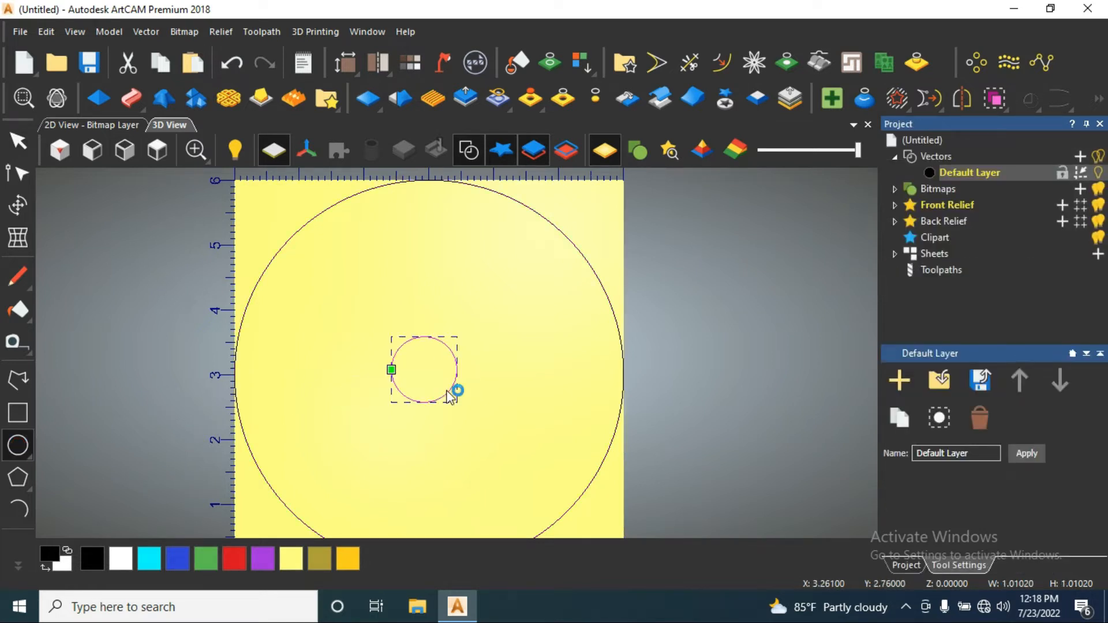
Set the small circle's width and height to 1.5 inches with the Transform tool and apply the new size
left_click(455, 390)
double_click(965, 198)
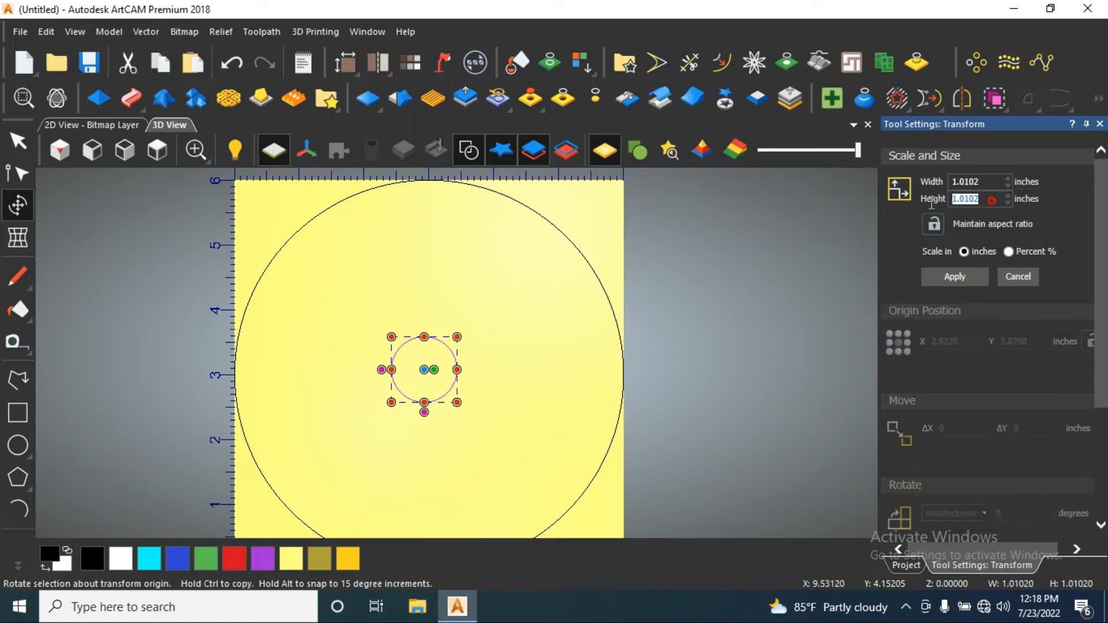
type("1.5")
double_click(985, 182)
double_click(975, 199)
key("ctrl+c")
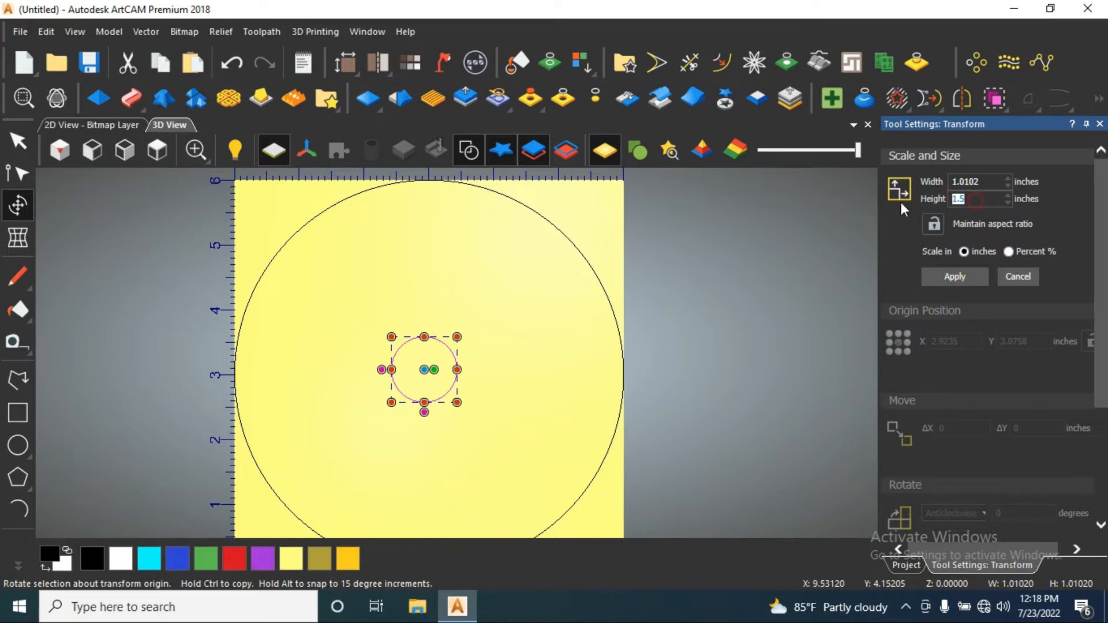
double_click(985, 182)
key("ctrl+v")
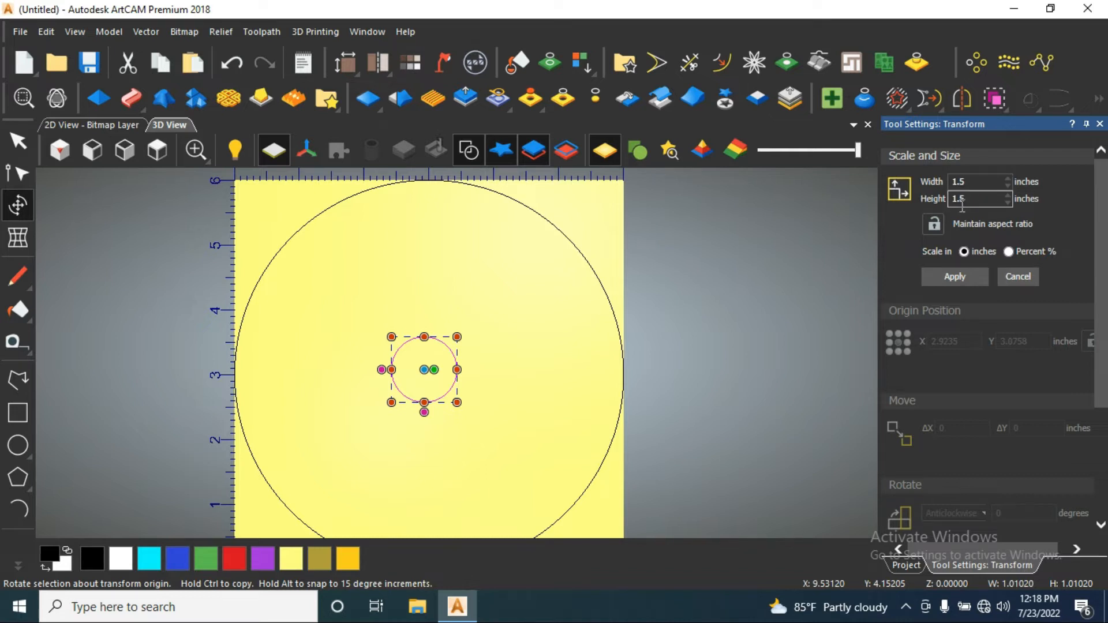
double_click(983, 202)
double_click(975, 183)
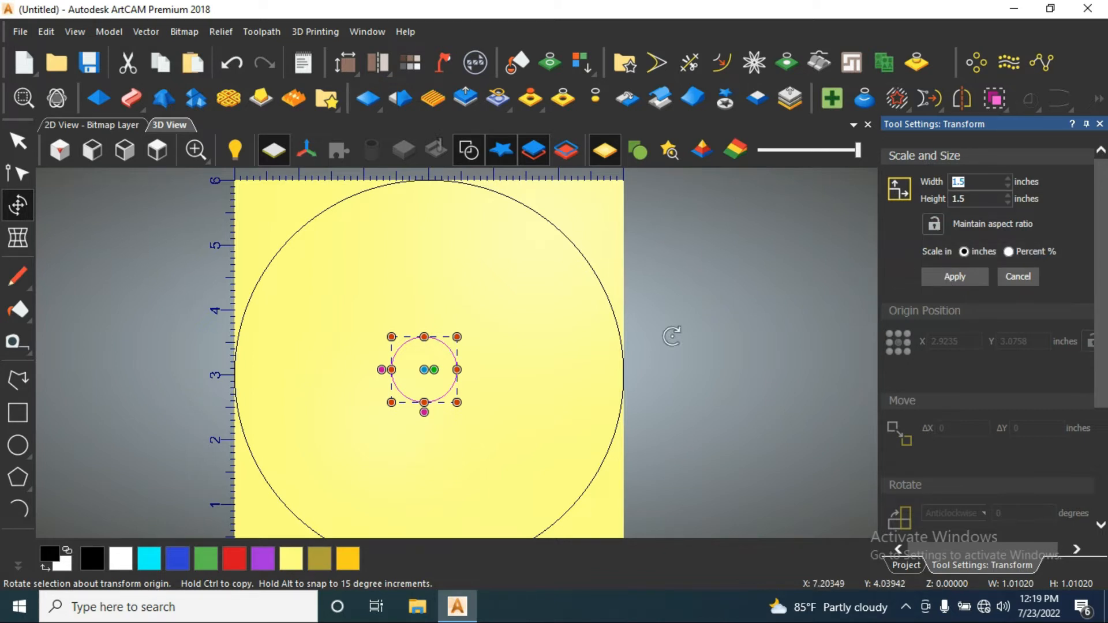
left_click(974, 282)
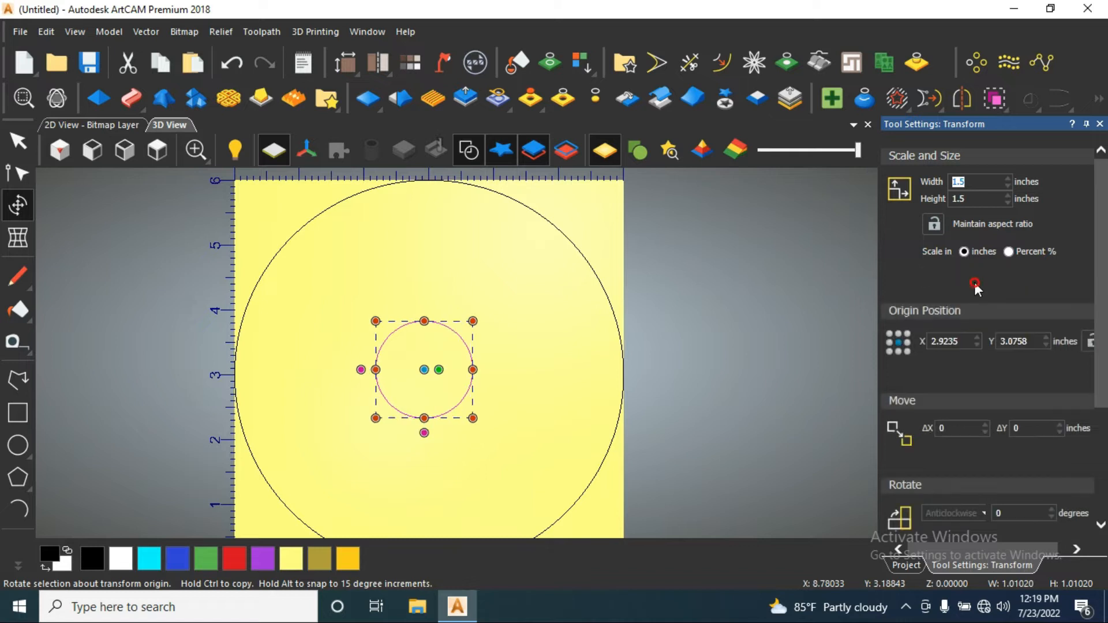
left_click(534, 382)
scroll(458, 356, "down", 3)
scroll(450, 357, "up", 3)
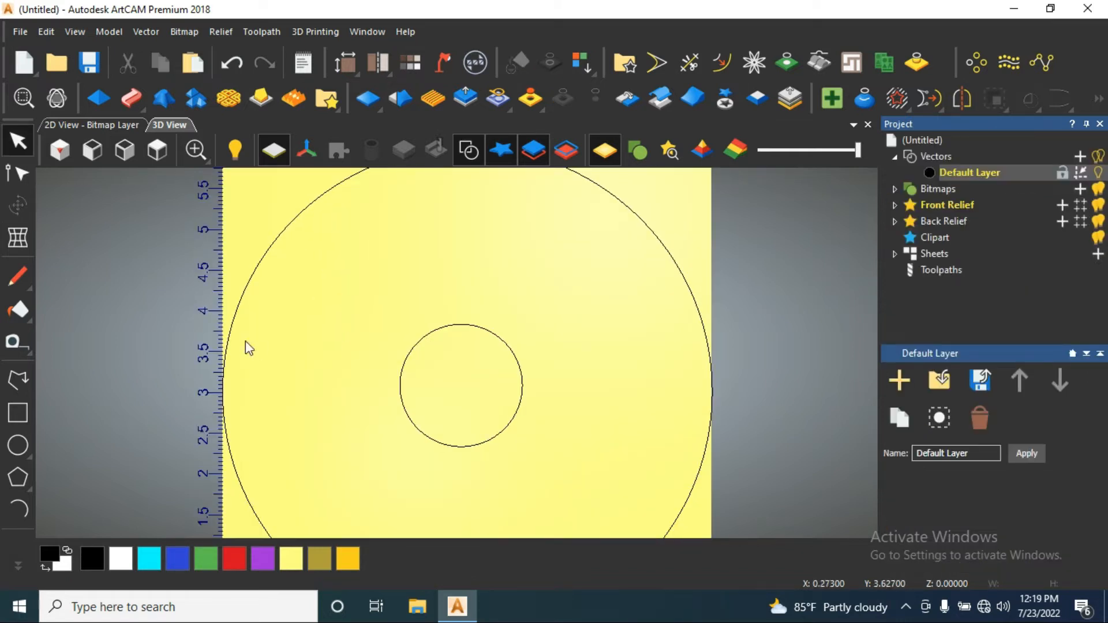
left_click(23, 376)
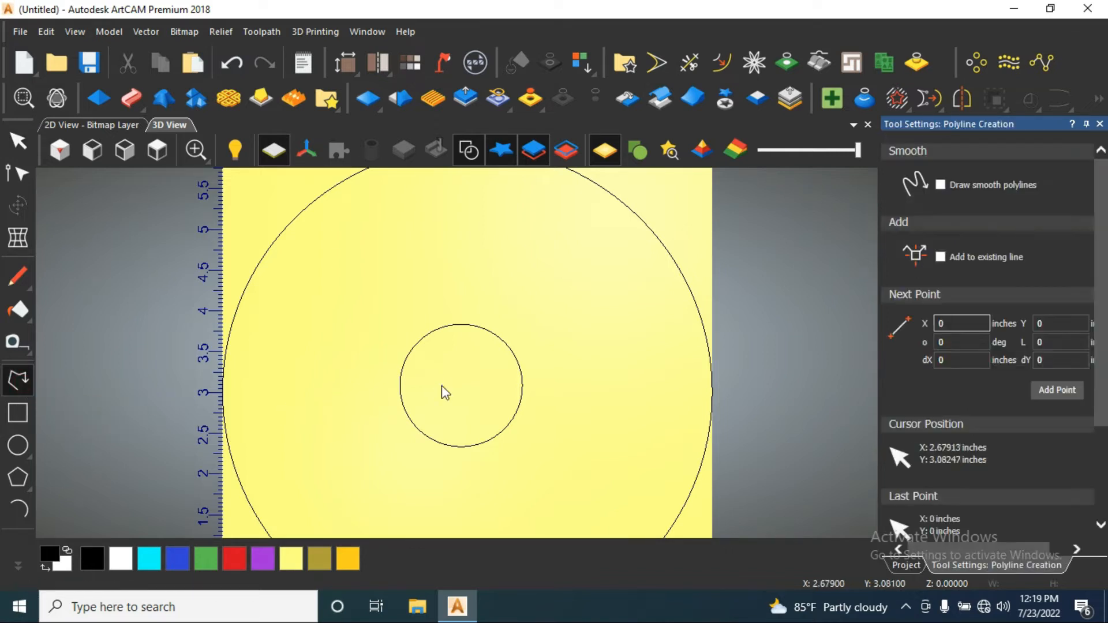
left_click(462, 386)
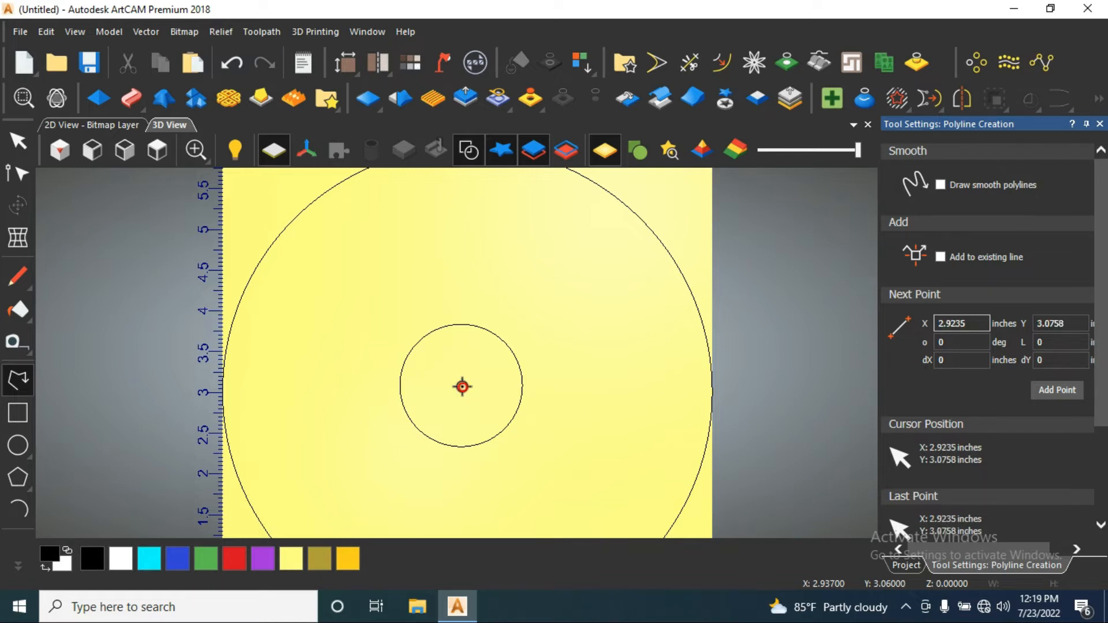
scroll(586, 389, "down", 3)
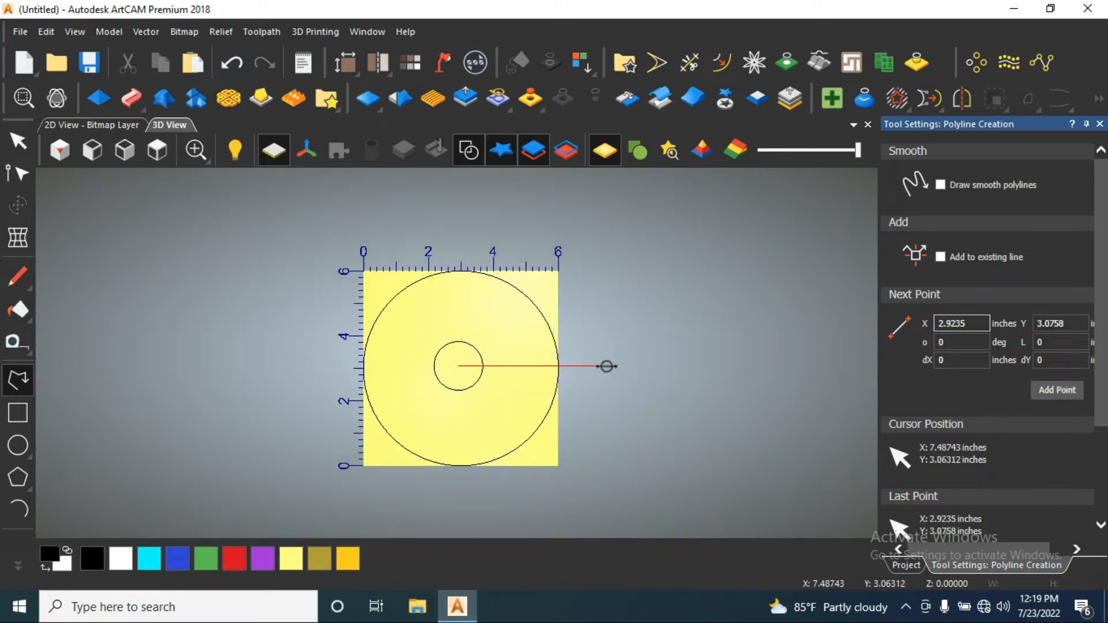
scroll(566, 369, "up", 3)
key("Escape")
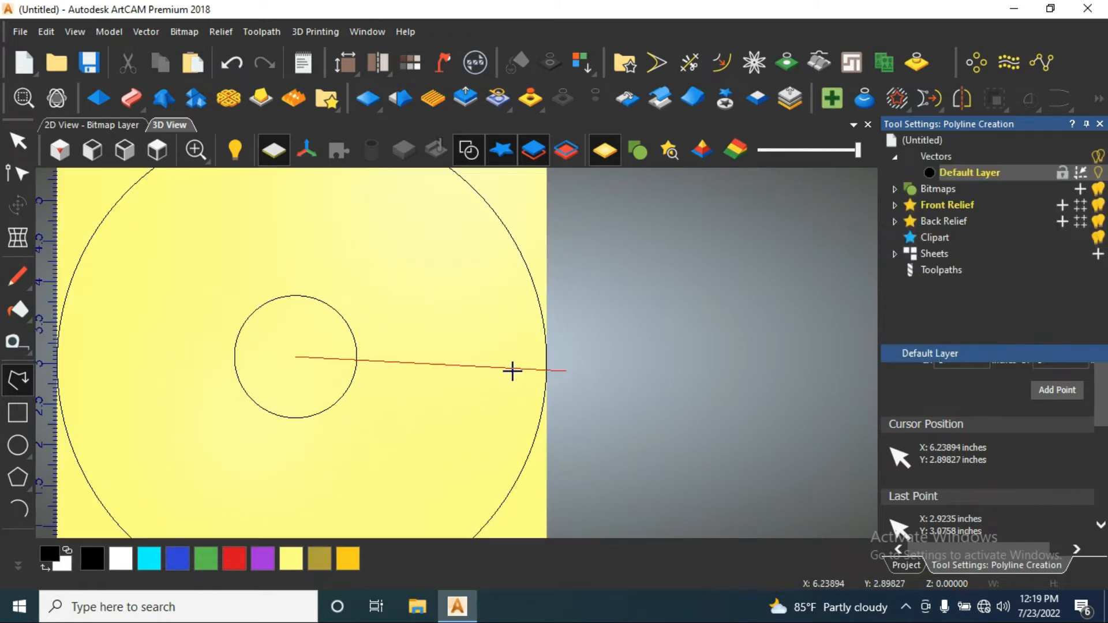
Draw a horizontal polyline about 3.96 inches long from the small circle's centre past the large circle's right edge
left_click(23, 385)
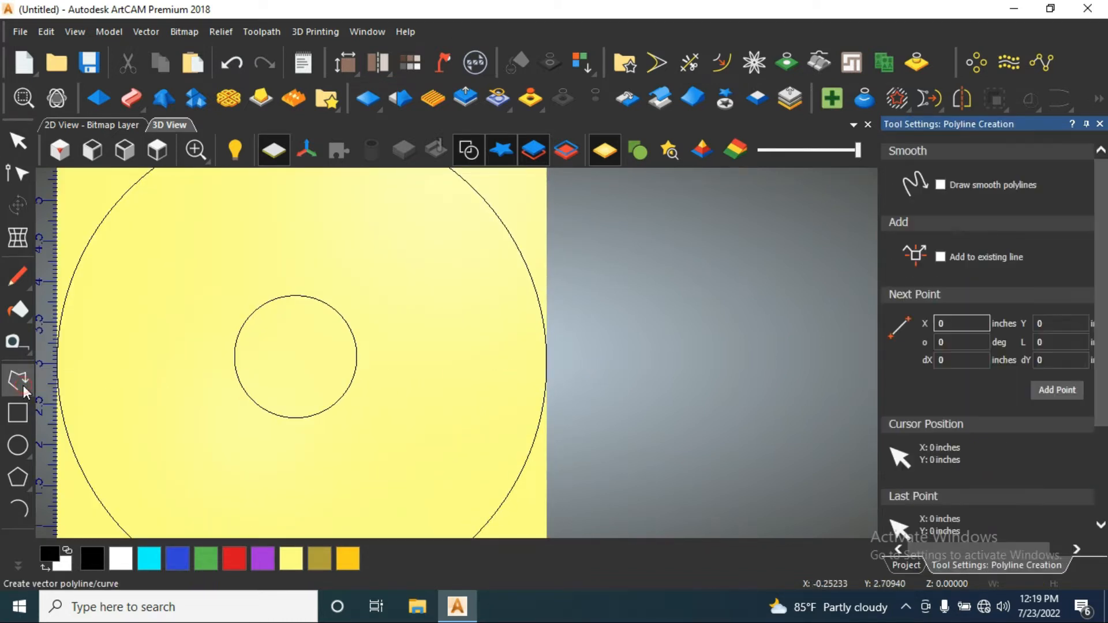
left_click(297, 357)
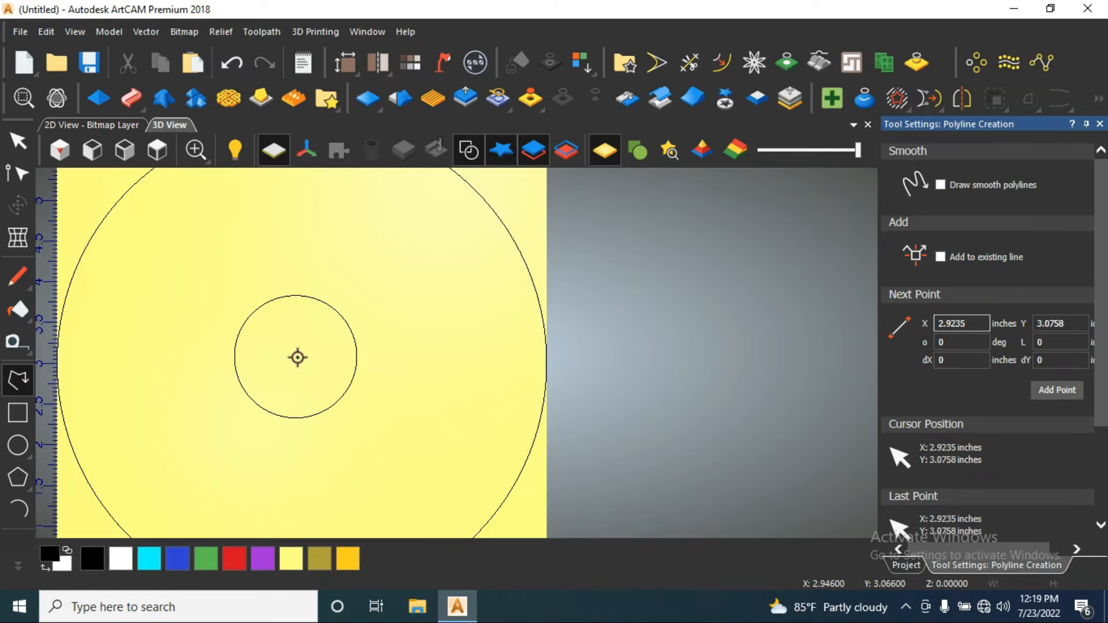
left_click(643, 356)
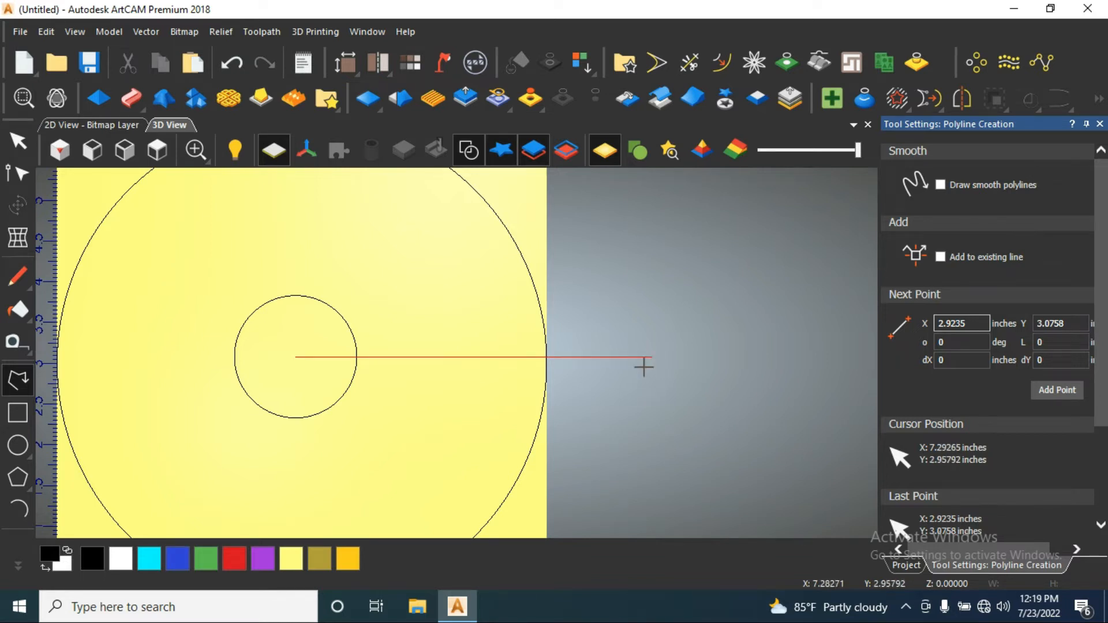
left_click(618, 368)
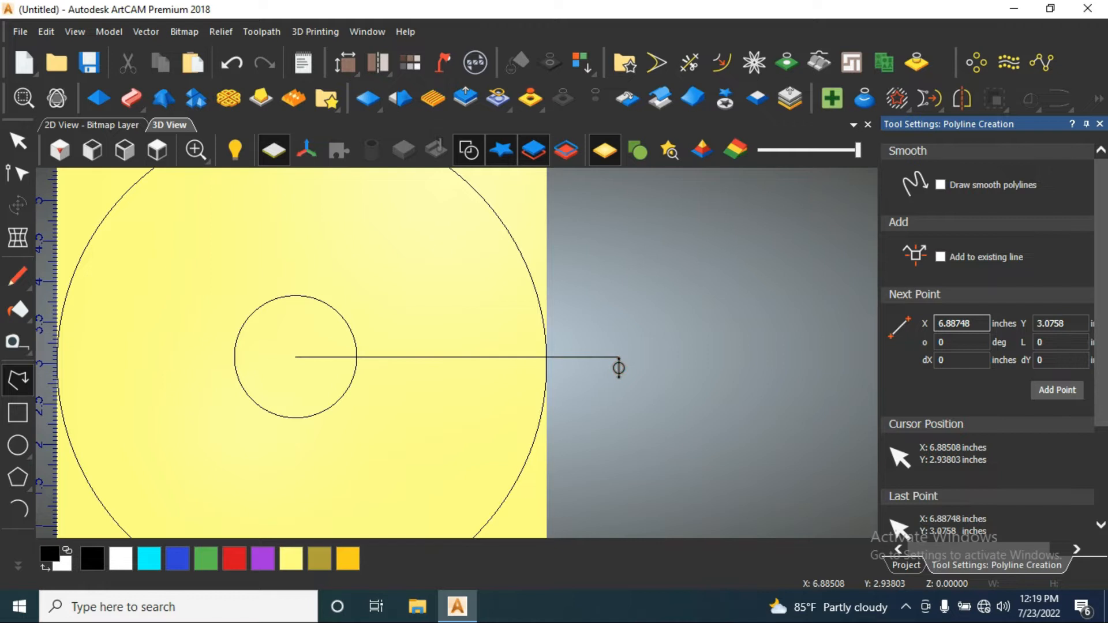
right_click(619, 368)
scroll(567, 376, "down", 3)
scroll(396, 364, "up", 4)
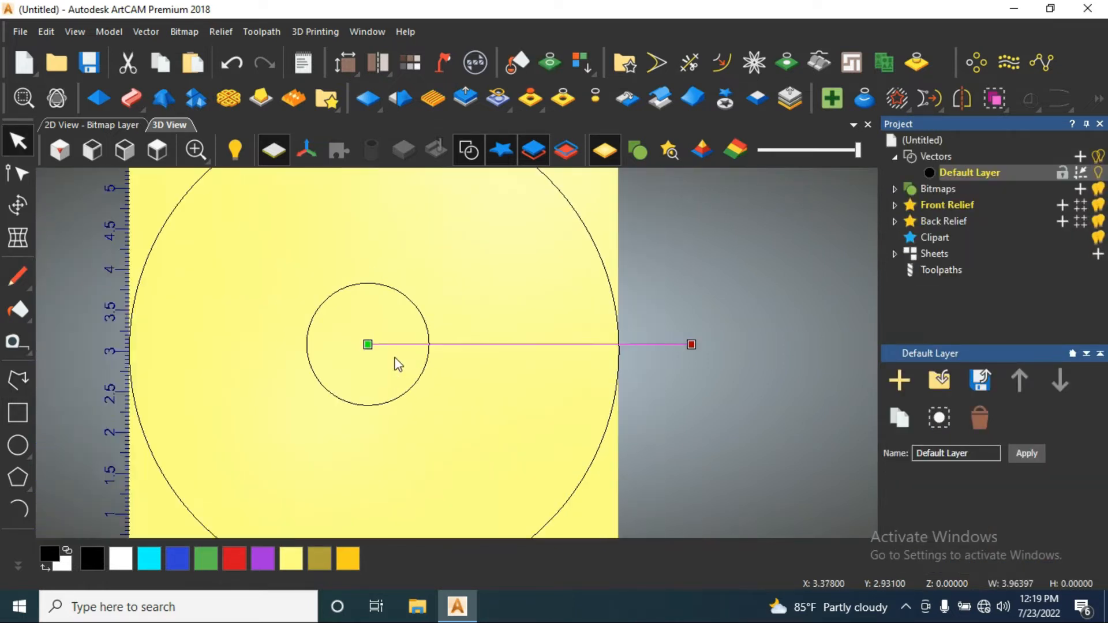
Examine where the line starts in the small circle and where it crosses the large circle's edge
scroll(460, 363, "down", 3)
scroll(547, 371, "up", 3)
scroll(583, 348, "down", 2)
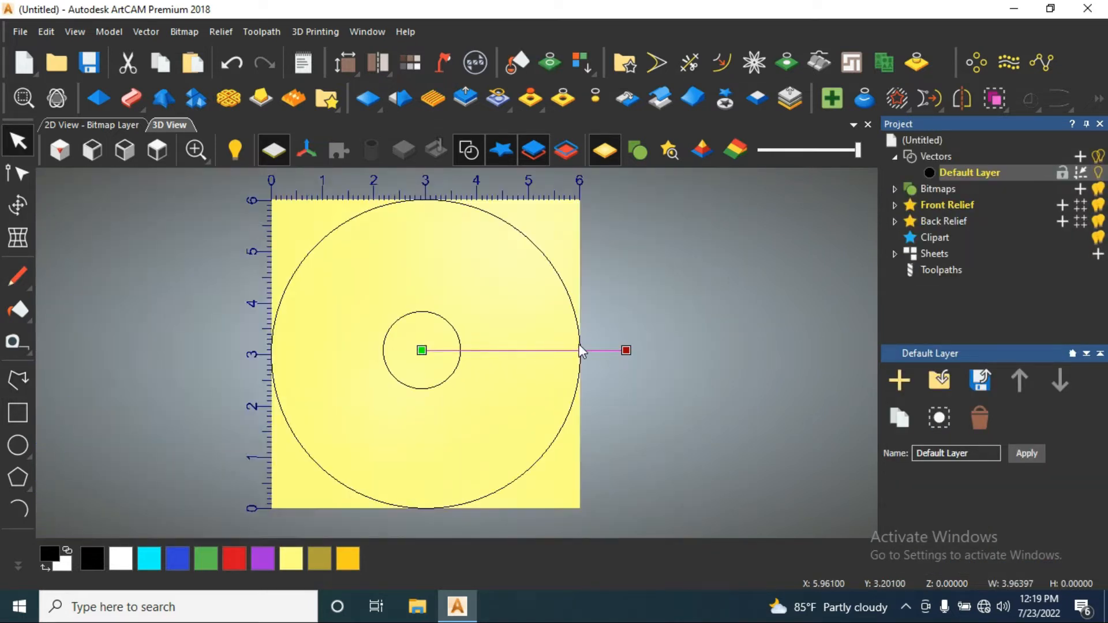
scroll(366, 356, "up", 2)
scroll(363, 358, "down", 1)
scroll(362, 358, "down", 1)
scroll(353, 355, "up", 1)
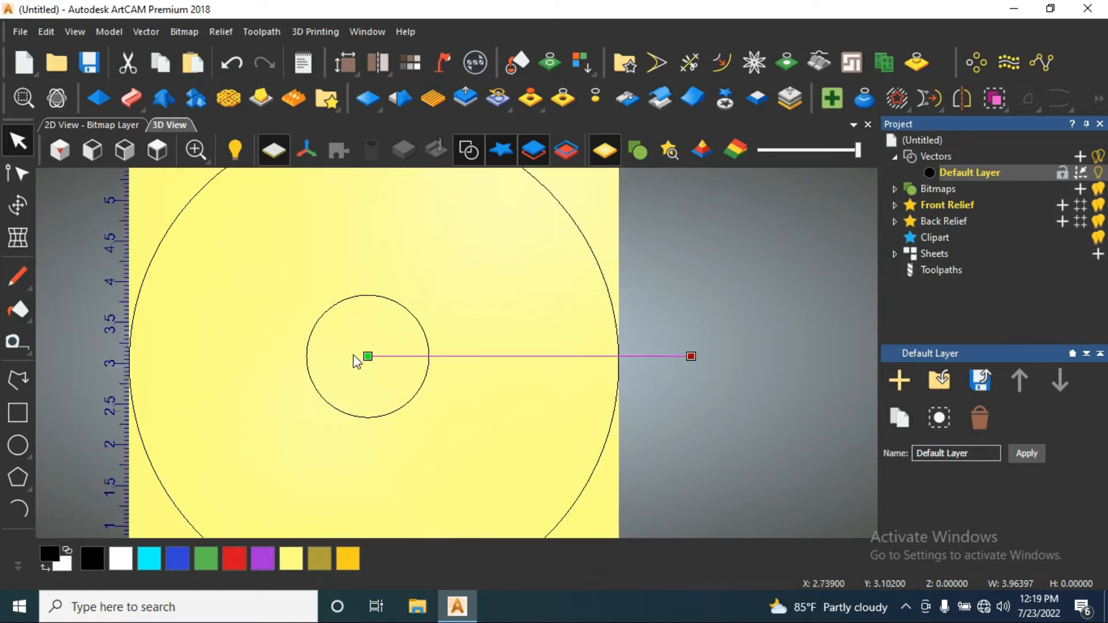
scroll(353, 354, "down", 2)
scroll(306, 358, "up", 1)
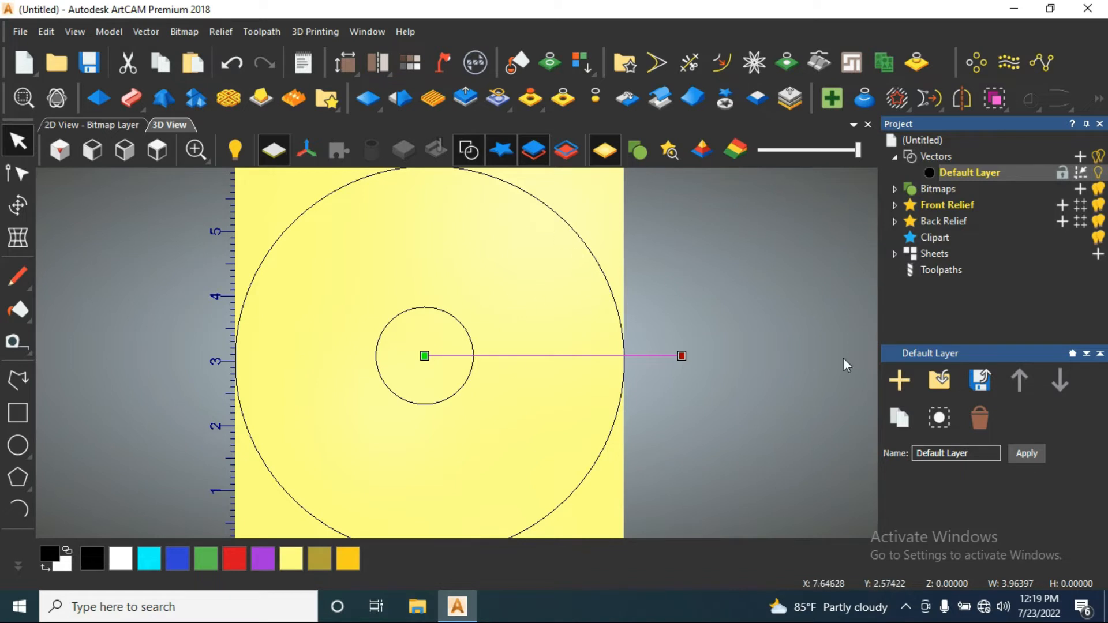
left_click(974, 64)
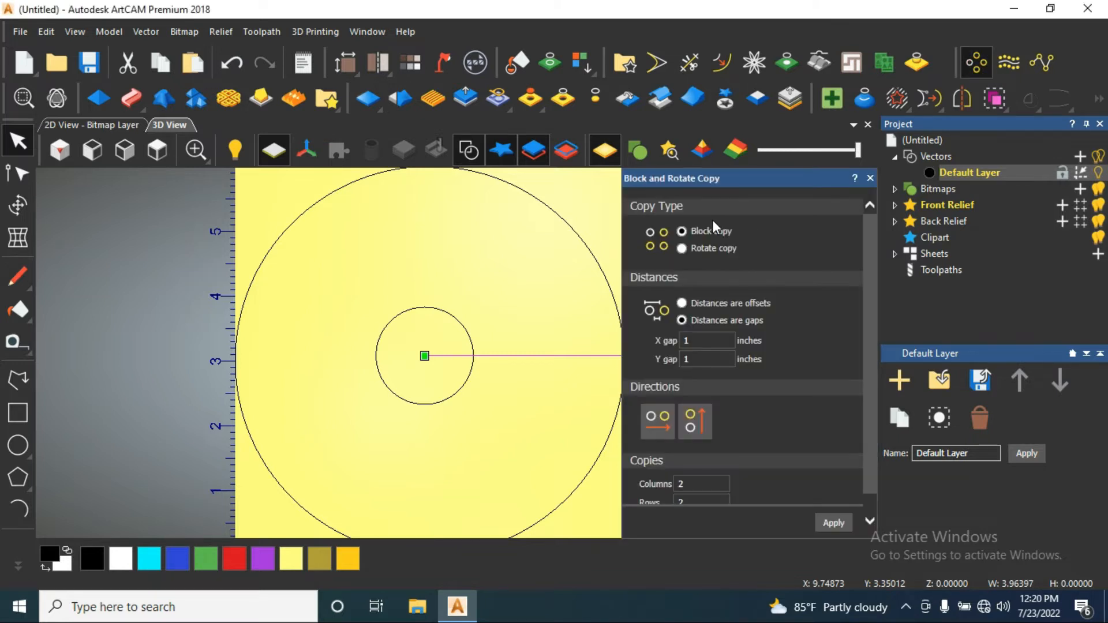
left_click(681, 248)
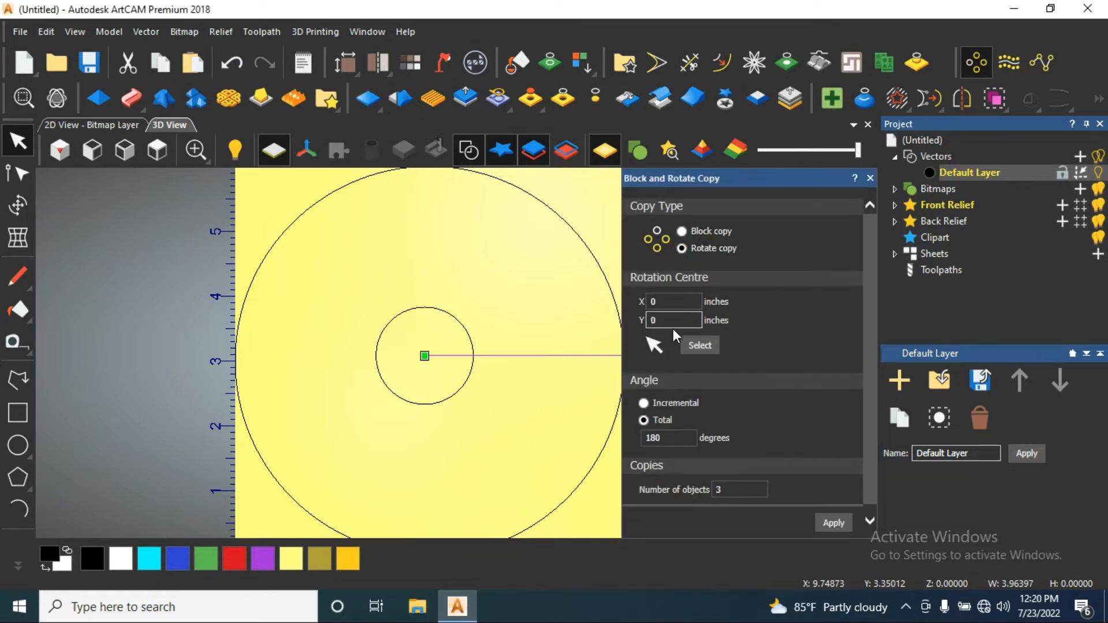
left_click(704, 345)
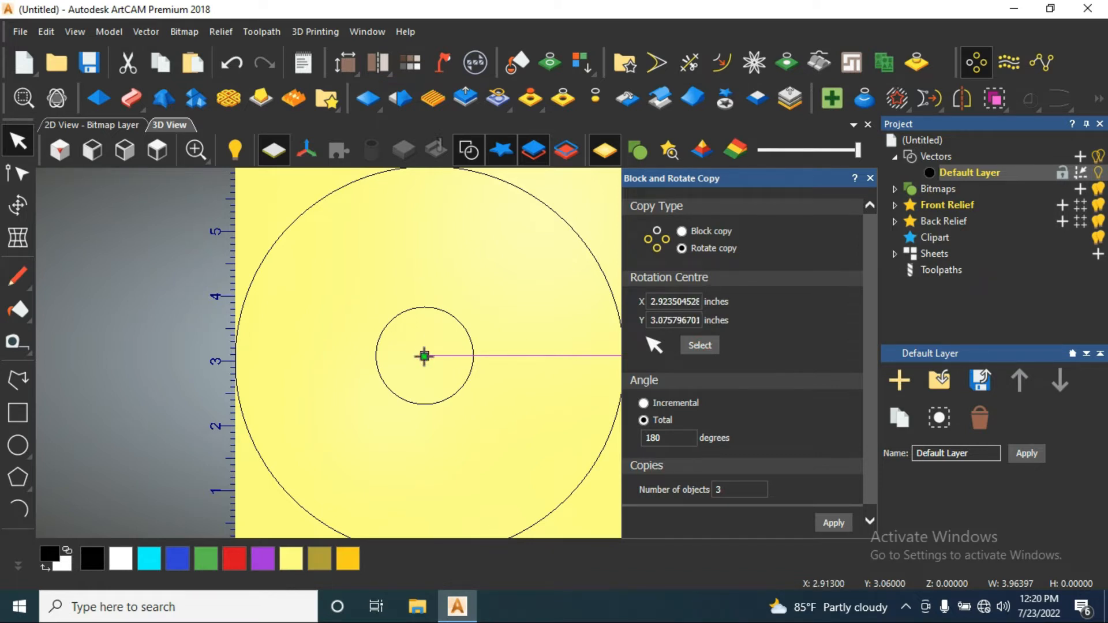
scroll(483, 379, "down", 2)
right_click(484, 379)
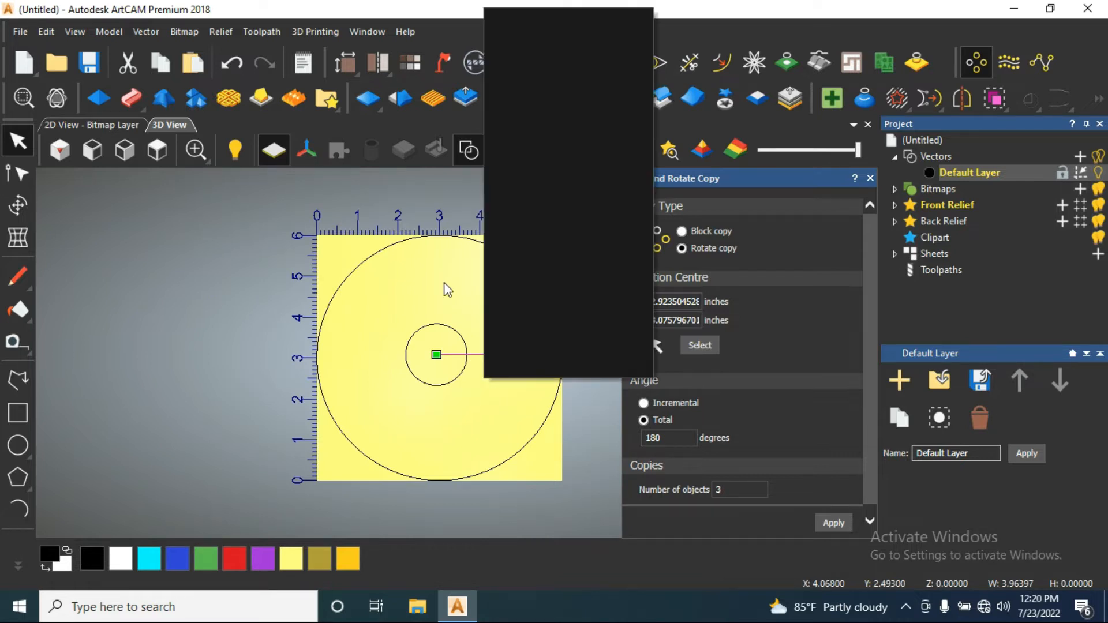
left_click(870, 179)
Move the small circle to the large circle's centre and shift the line so that it starts at that same centre
scroll(487, 361, "up", 4)
left_click(437, 334)
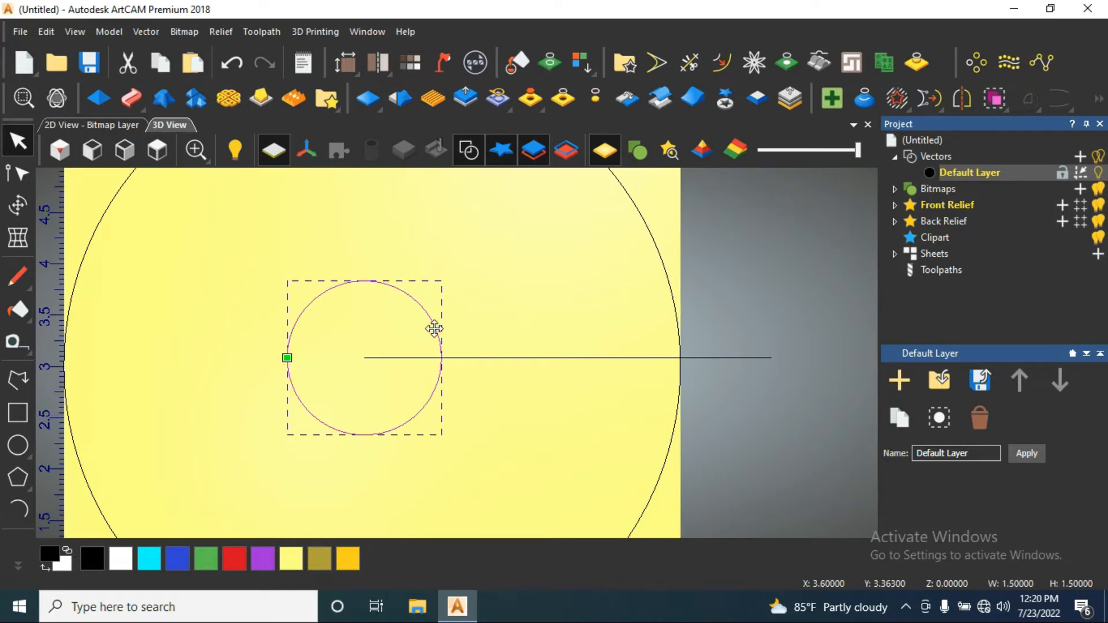
left_click_drag(434, 329, 442, 337)
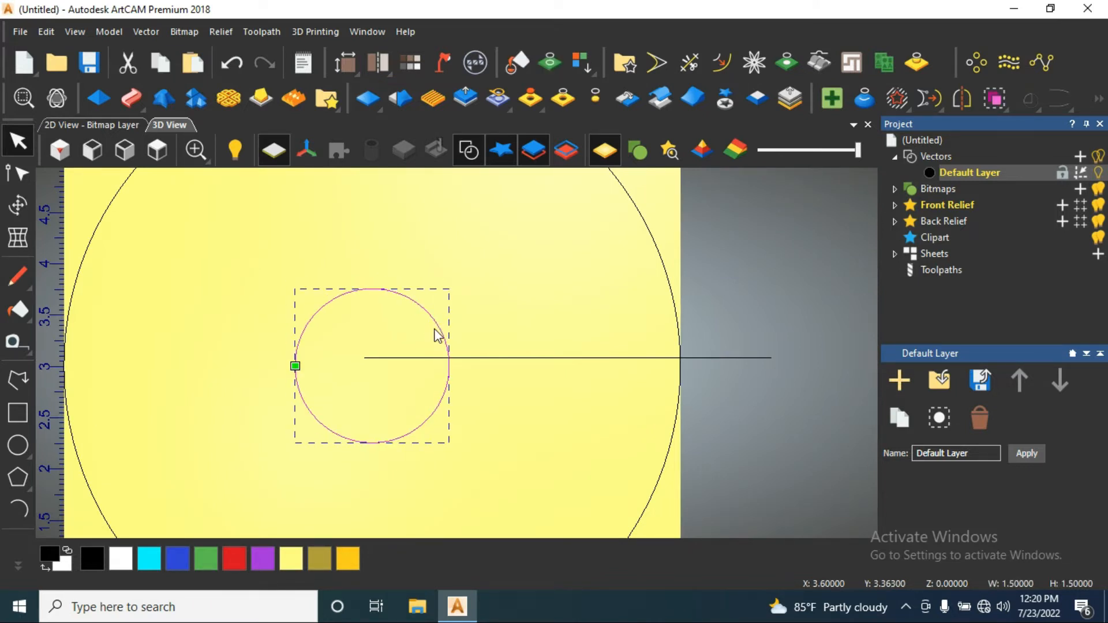
left_click(399, 364)
left_click(399, 358)
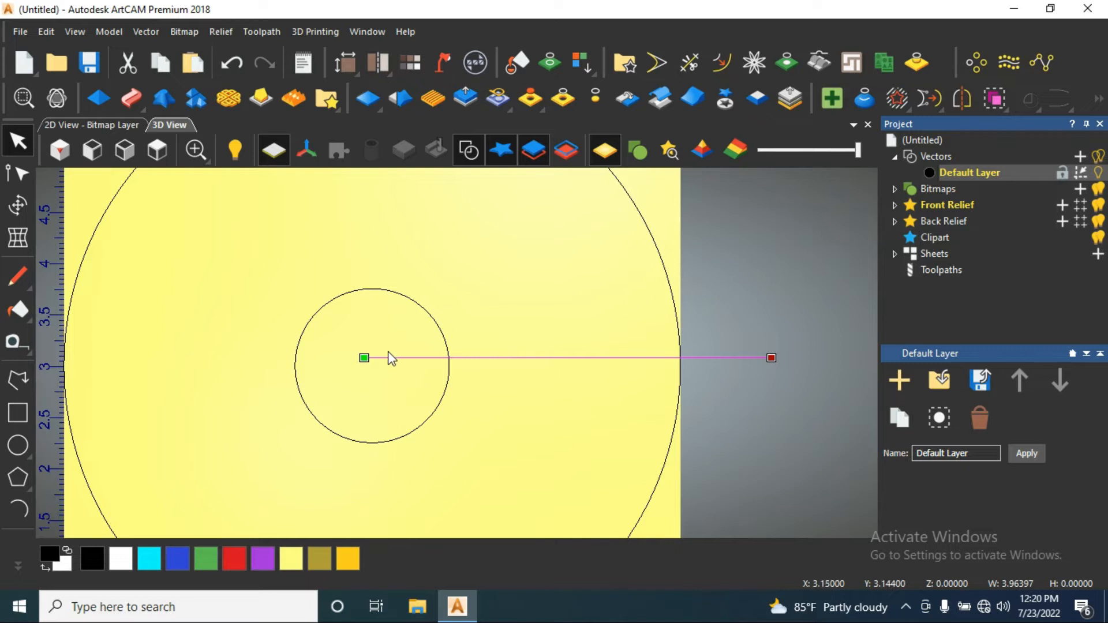
left_click_drag(365, 358, 372, 366)
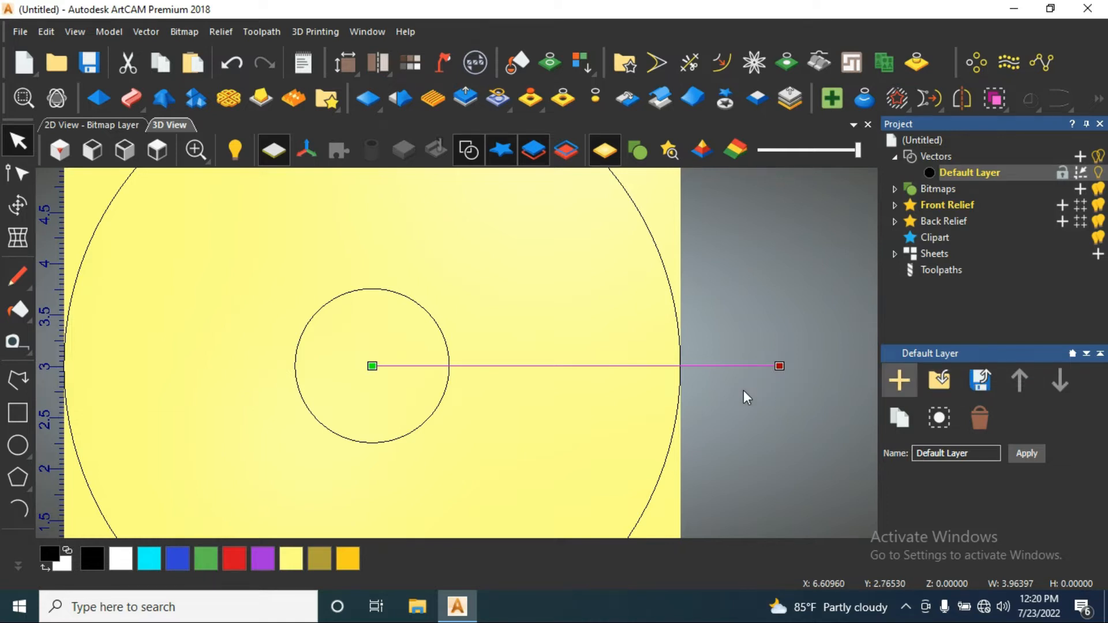
Set up a rotate copy of the horizontal line with the rotation centre at the circles' common centre, X 3 and Y 3 inches
scroll(576, 351, "down", 2)
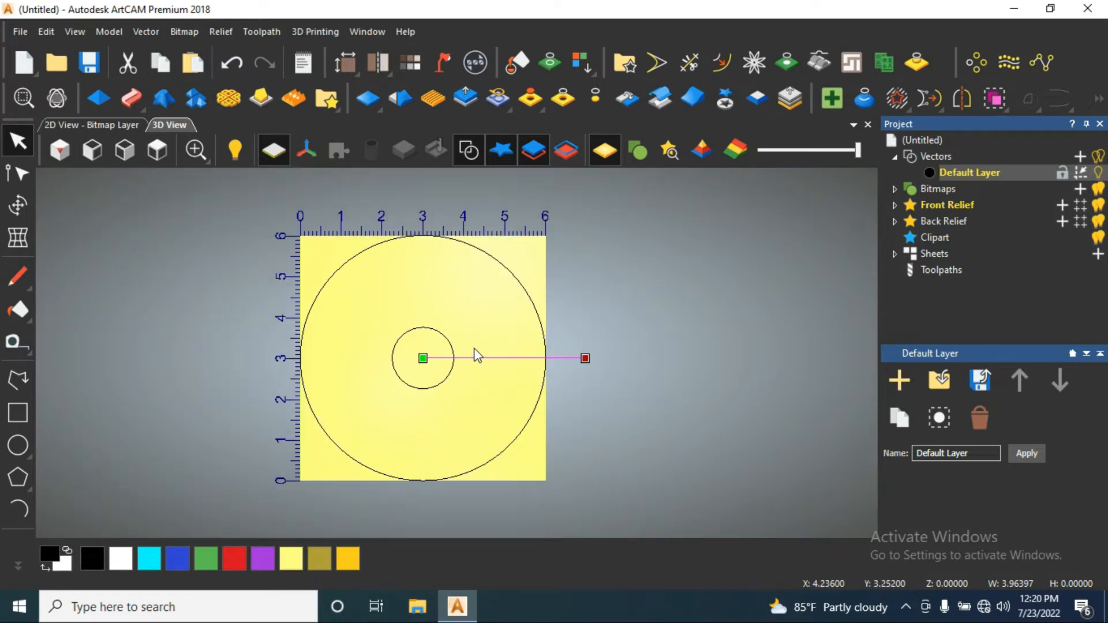
scroll(462, 378, "up", 2)
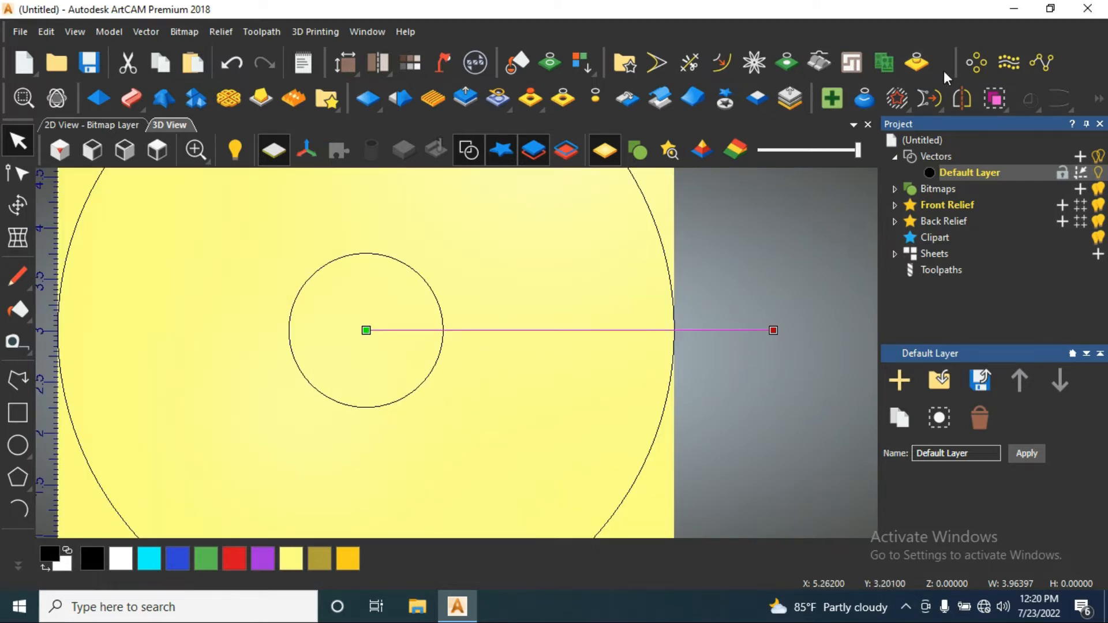
left_click(975, 62)
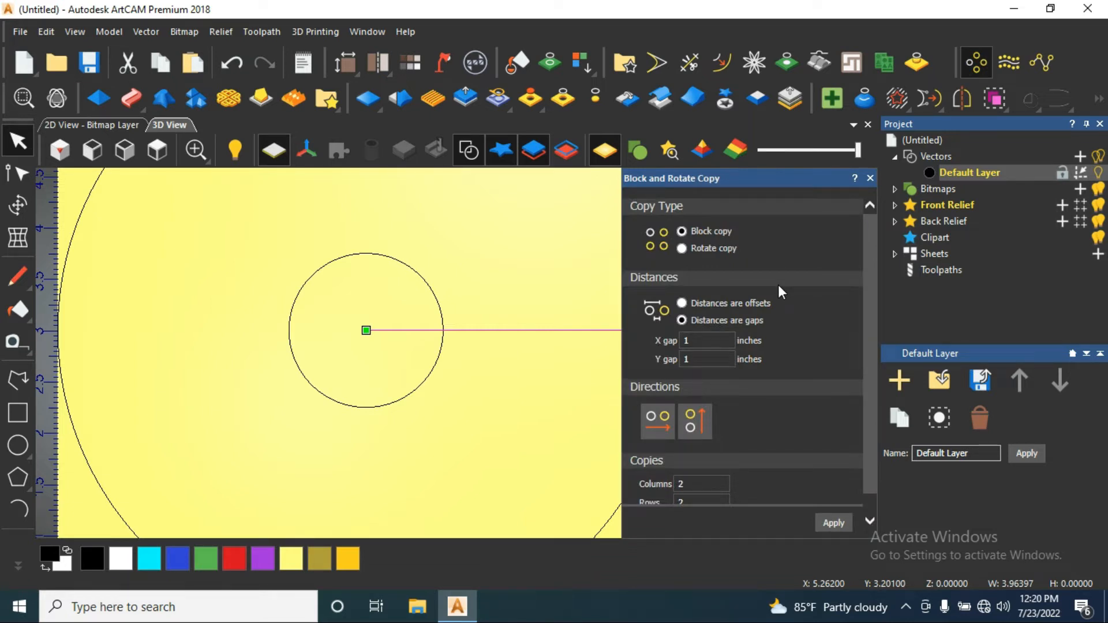
left_click(682, 248)
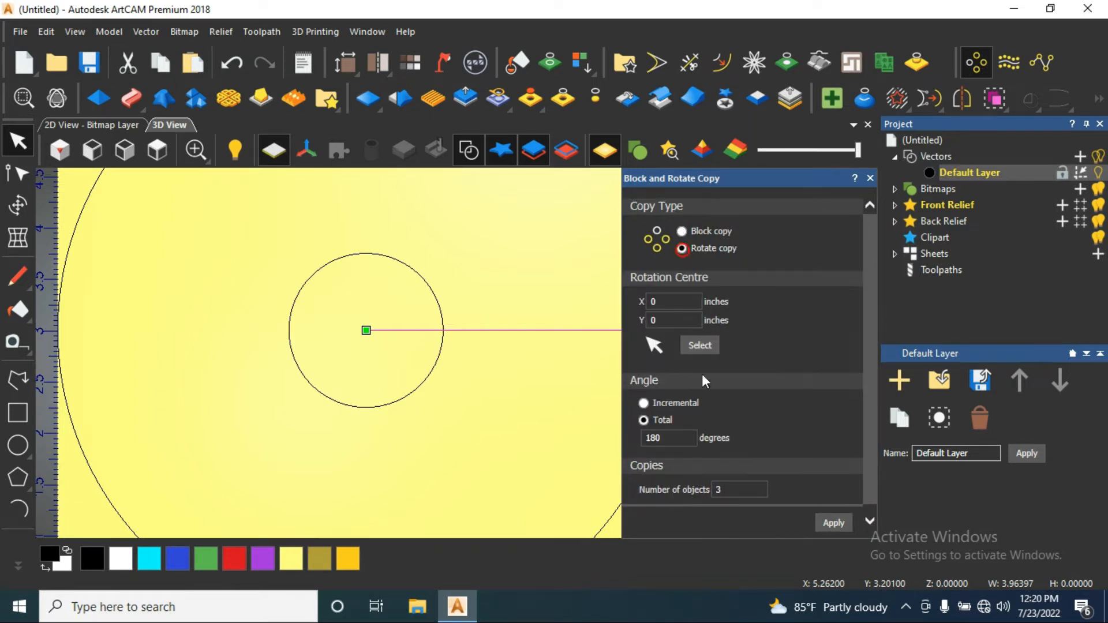
left_click(698, 344)
left_click(366, 331)
Rotate-copy the line into 16 objects over a total angle of 360 degrees and deselect the result
double_click(676, 436)
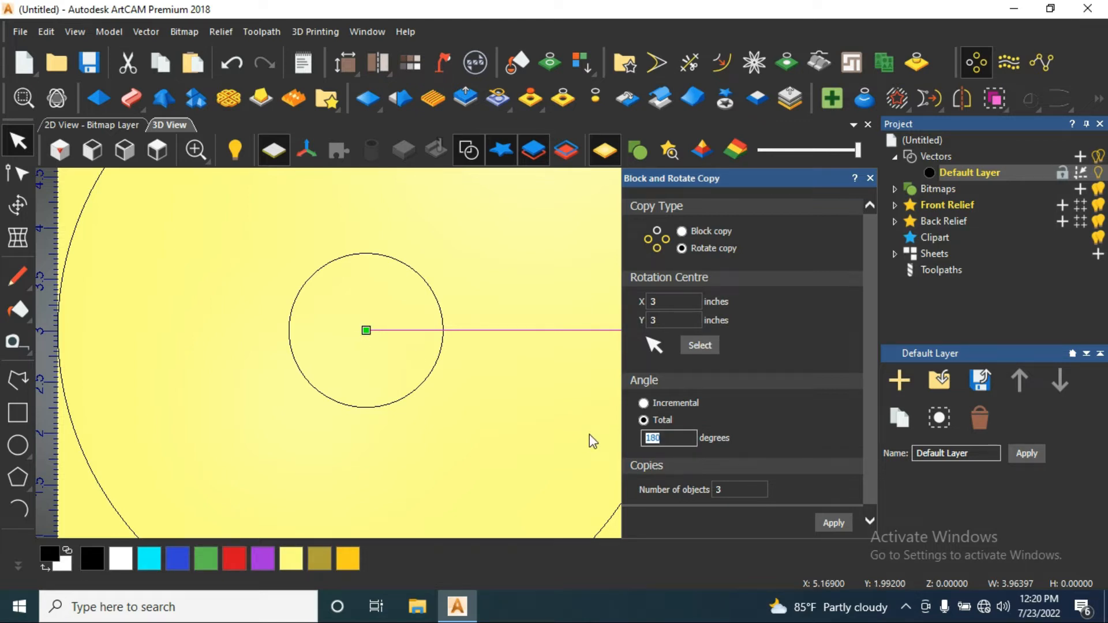
type("360")
scroll(721, 457, "down", 1)
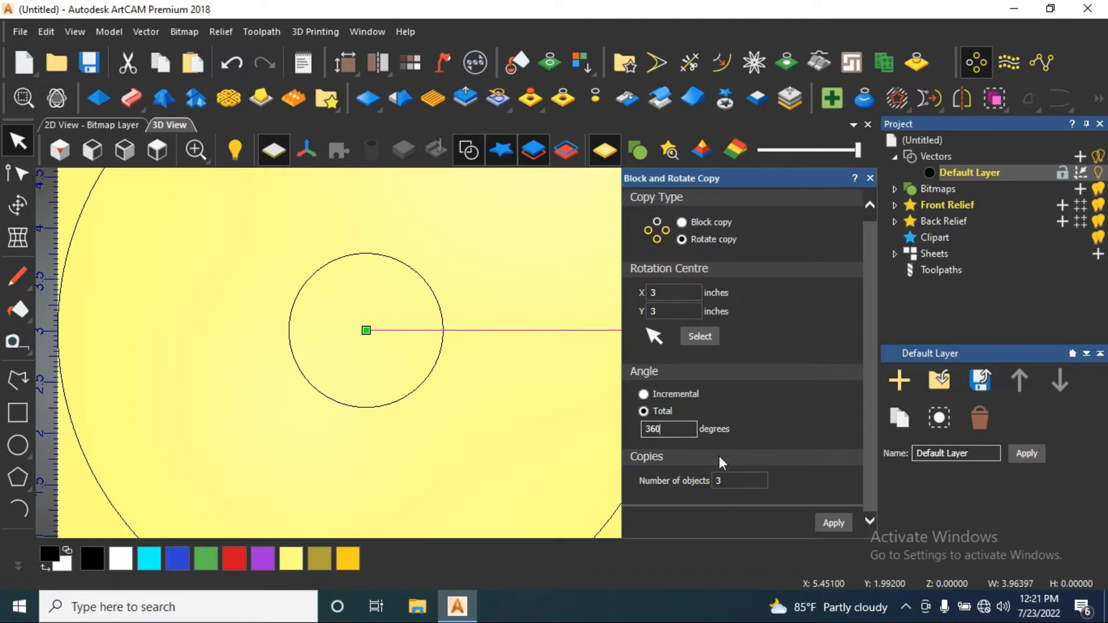
left_click_drag(727, 475, 671, 476)
type("16")
left_click(831, 522)
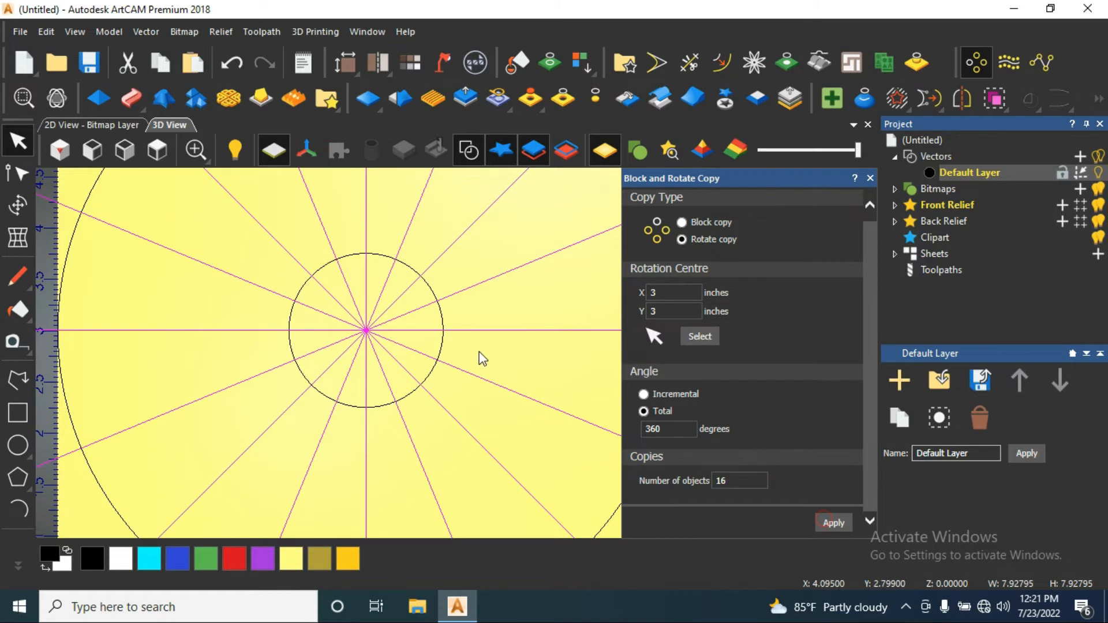
scroll(483, 357, "down", 4)
scroll(534, 338, "up", 3)
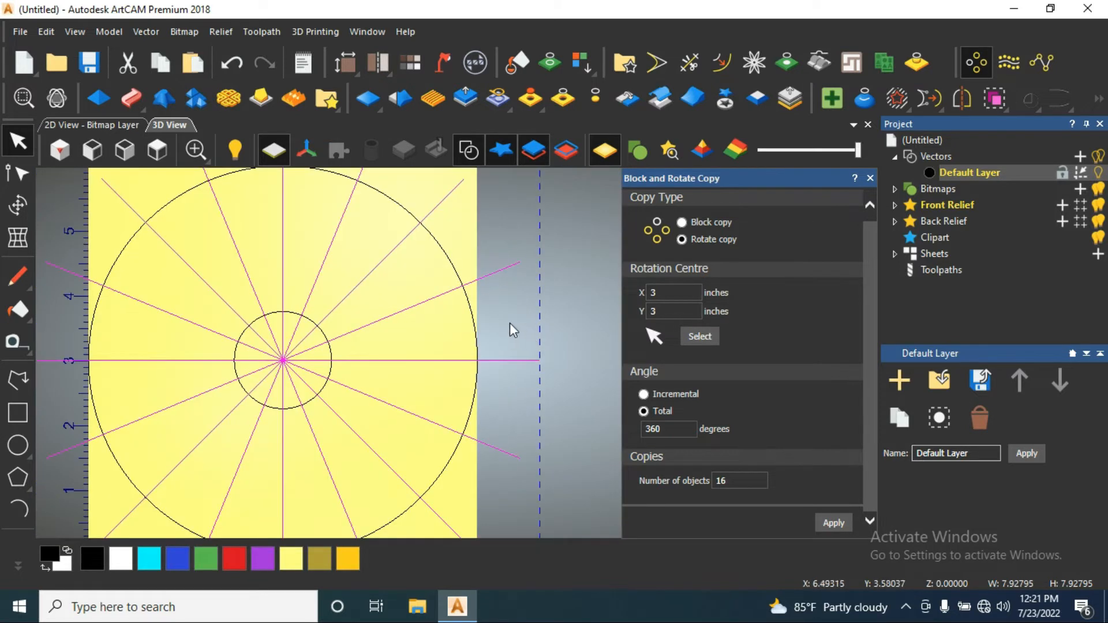
left_click(510, 325)
Draw a Start-End-Point On Arc arc, about 1.22 by 0.78 inches, from X 6, Y 3 to the radial line just below horizontal, bulging outward
scroll(349, 374, "up", 2)
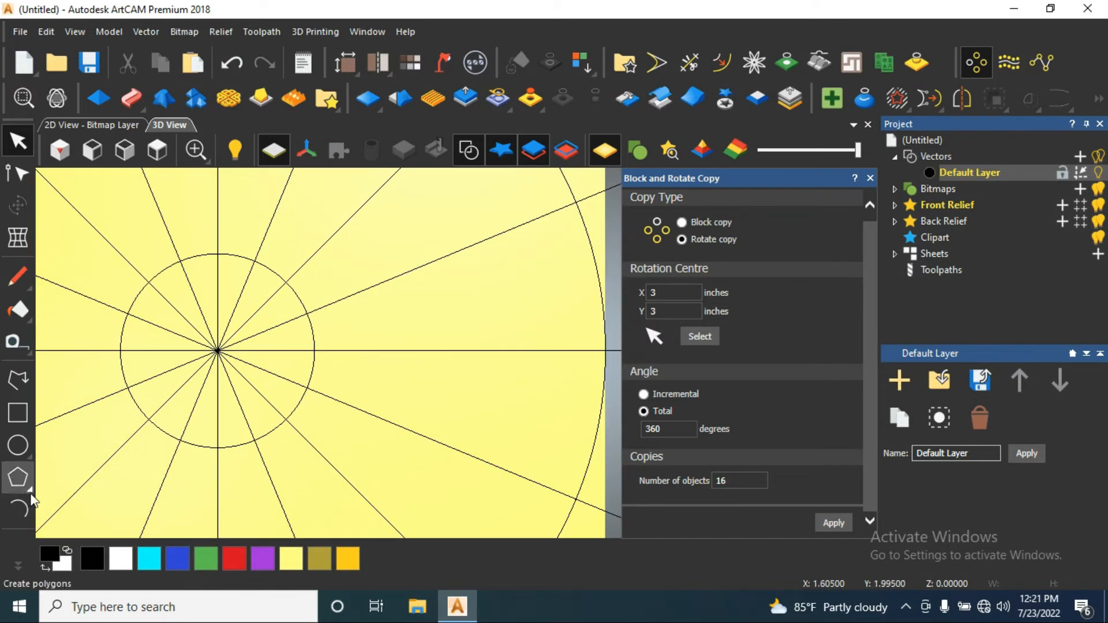
left_click(21, 507)
scroll(511, 361, "up", 2)
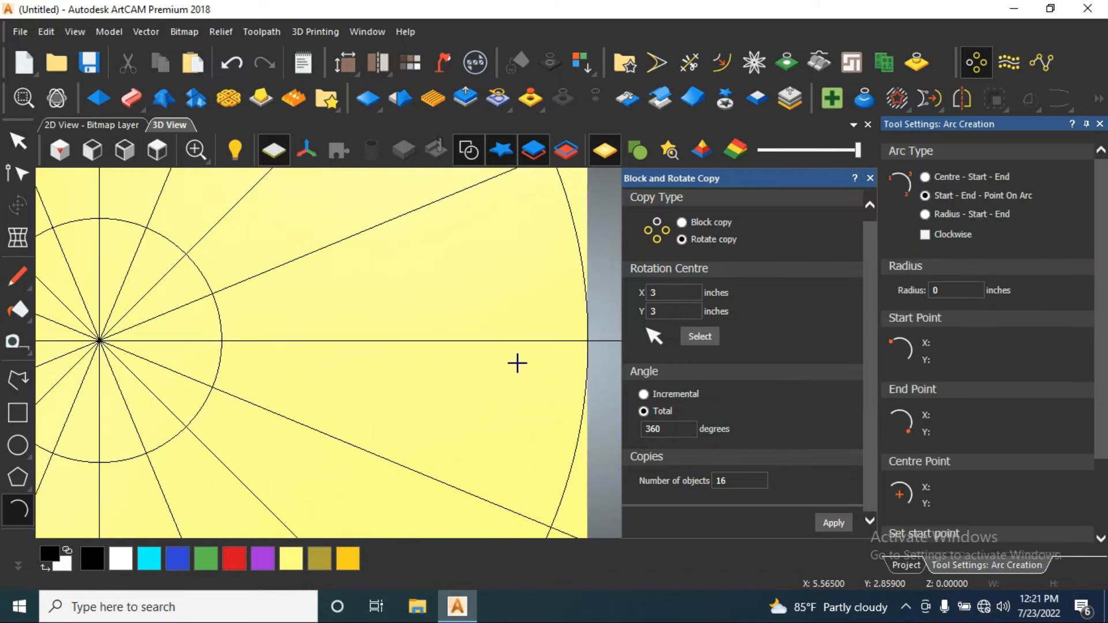
left_click(587, 341)
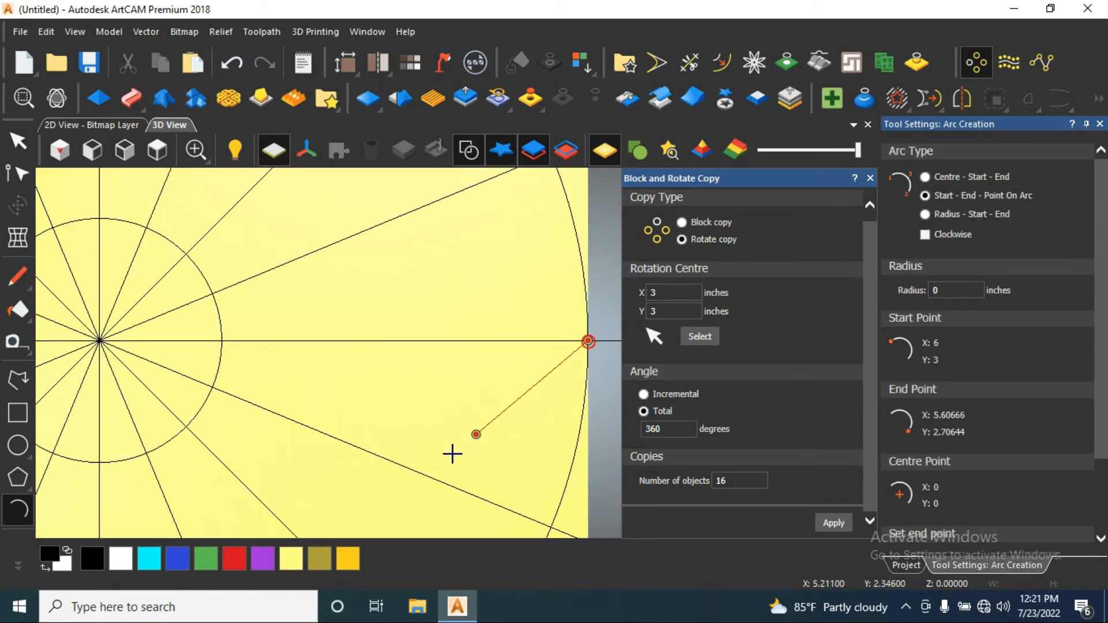
left_click(389, 461)
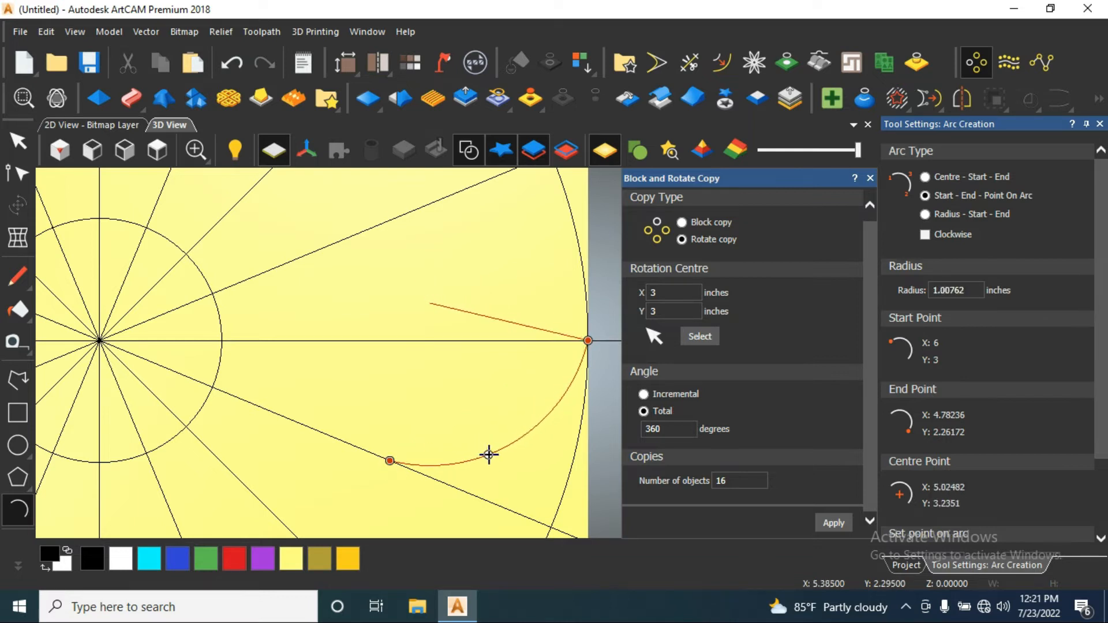
left_click(495, 458)
key("Escape")
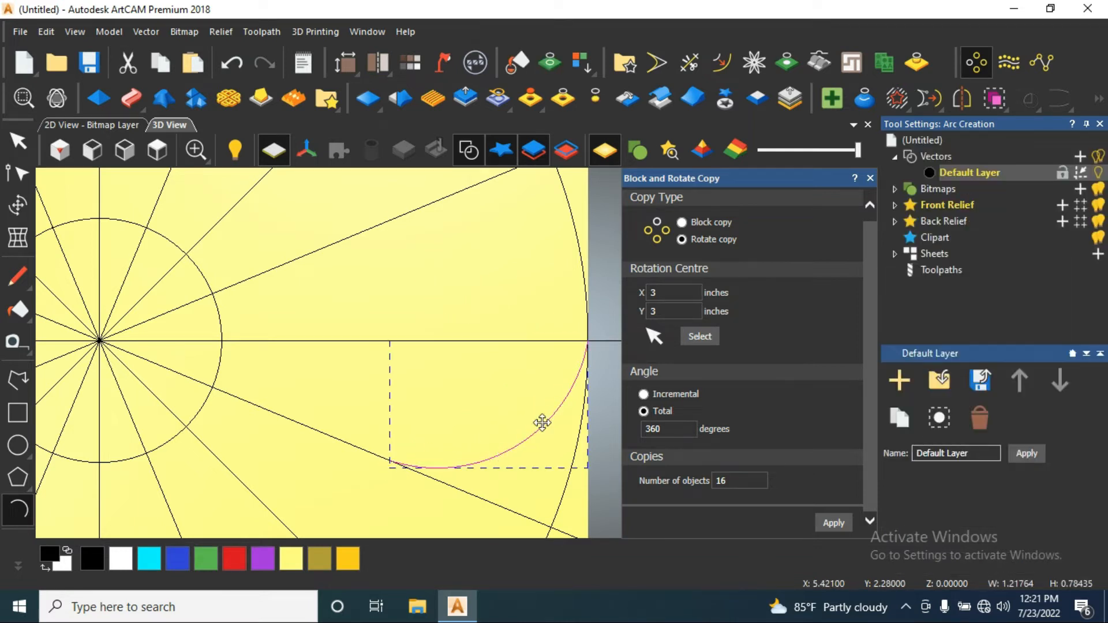
Open the new arc for node editing and convert its spans to bezier curves
scroll(531, 373, "down", 5)
scroll(426, 388, "up", 6)
scroll(417, 383, "down", 2)
scroll(418, 383, "up", 2)
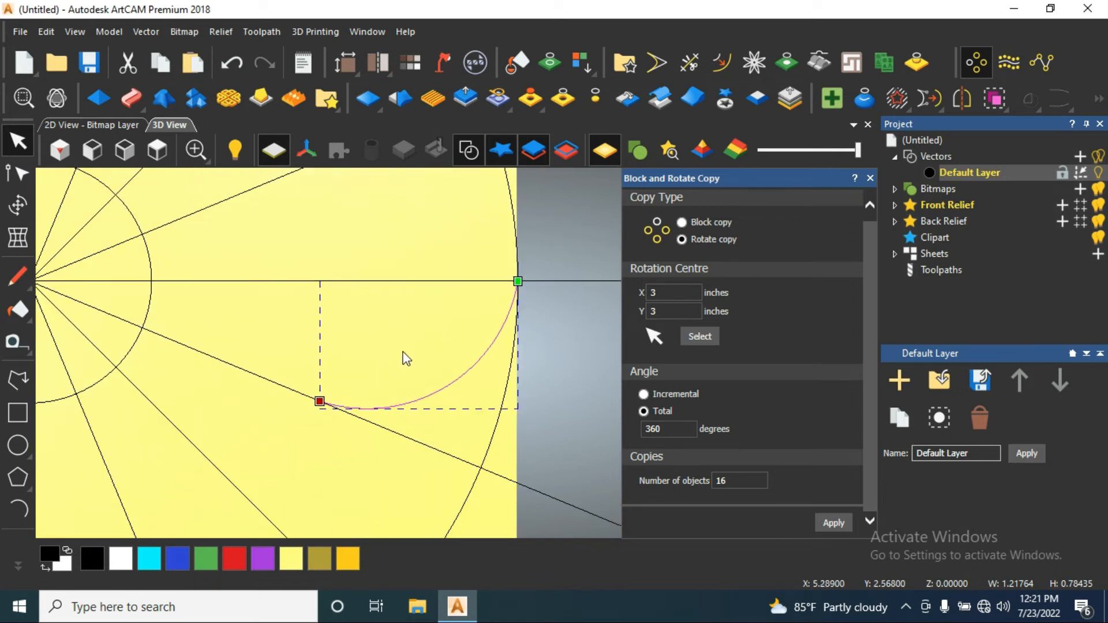
double_click(450, 382)
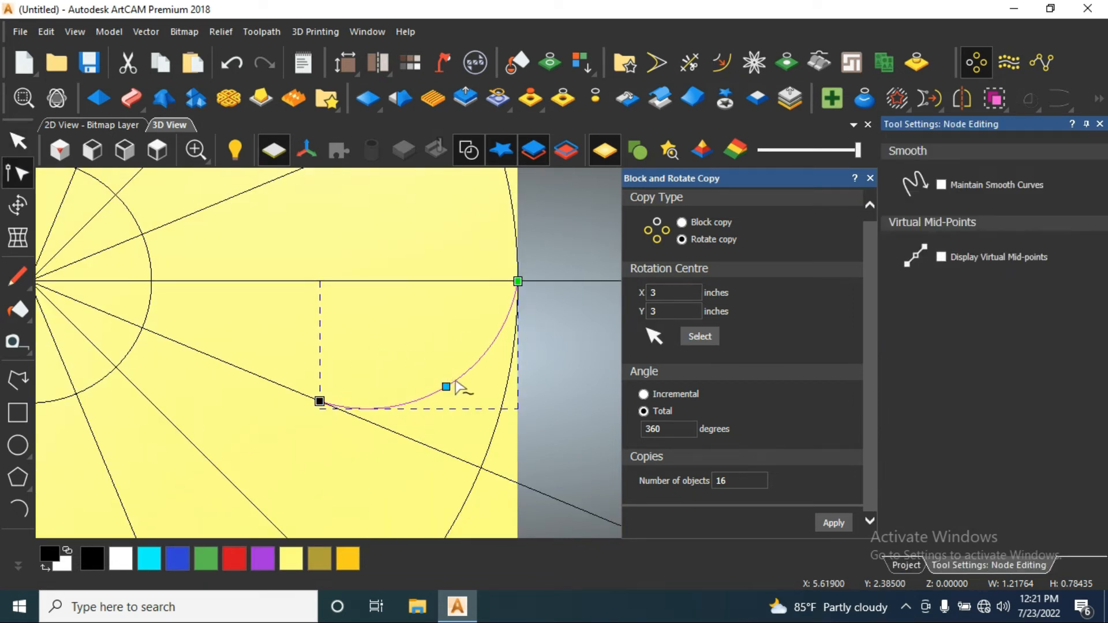
scroll(460, 387, "up", 2)
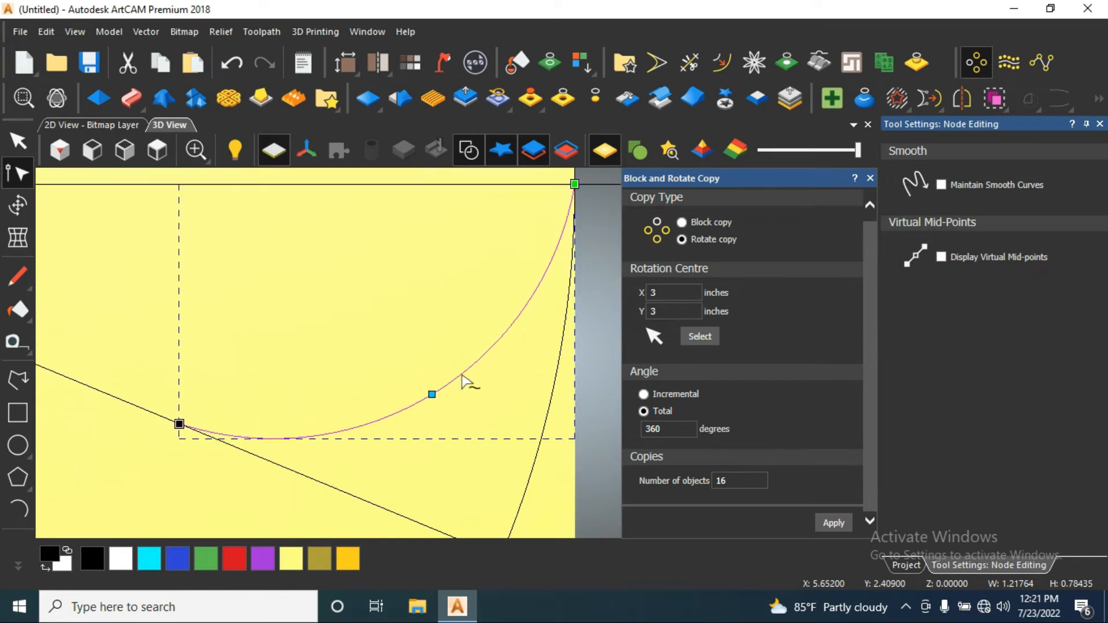
left_click(462, 381)
key("b")
scroll(413, 393, "down", 2)
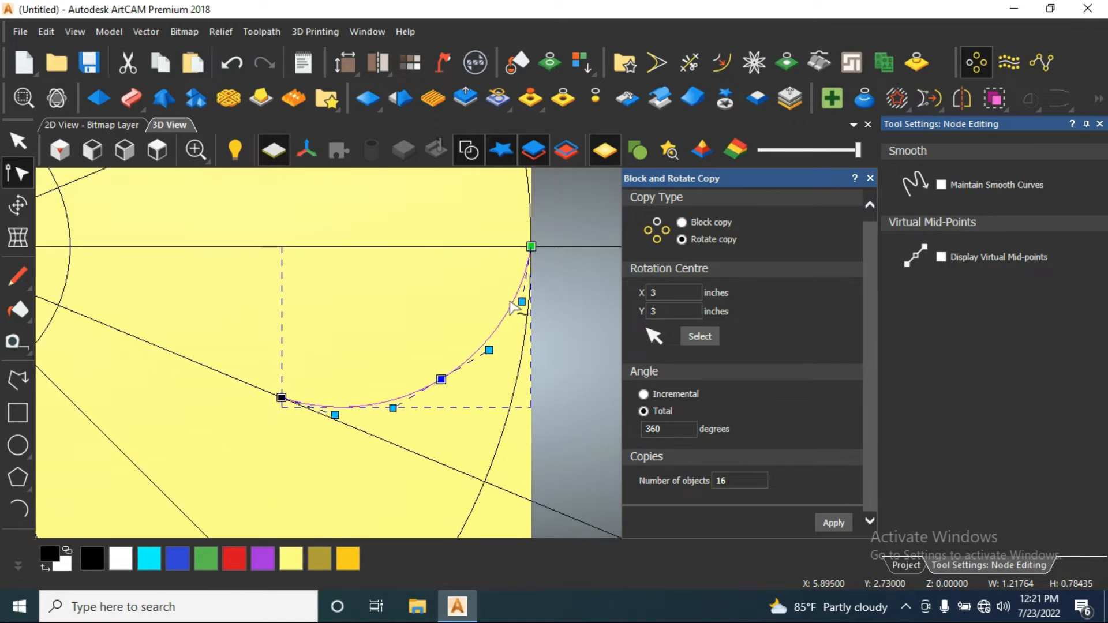
Move the control handle at the curve's inner end onto the lower radial line so the curve leaves it tangentially
scroll(380, 402, "up", 3)
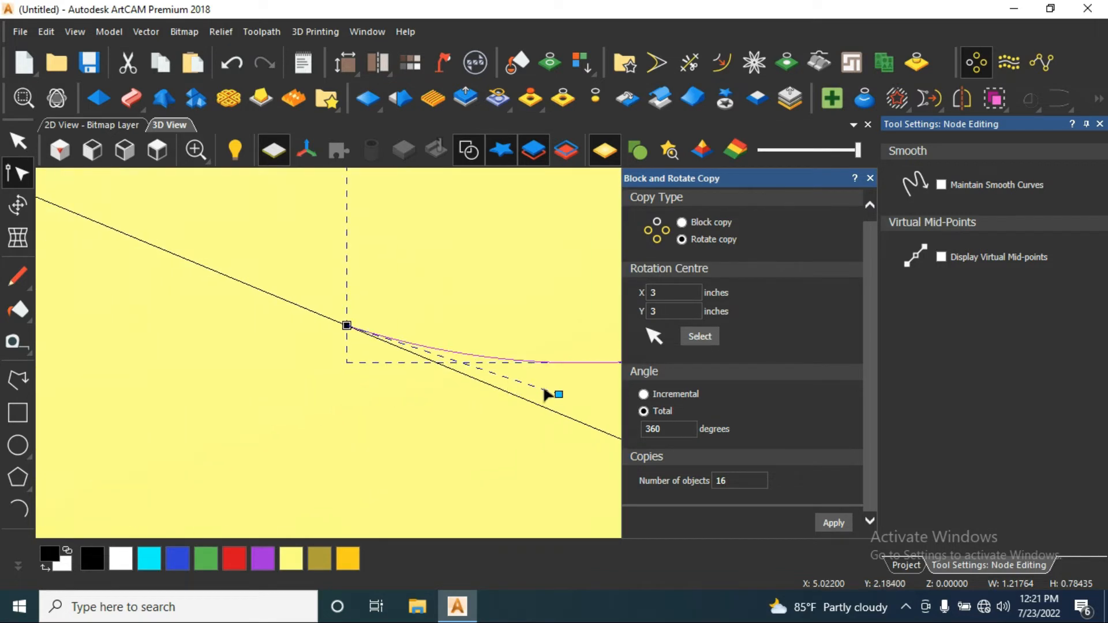
left_click_drag(558, 395, 560, 413)
scroll(548, 404, "down", 2)
scroll(545, 349, "up", 3)
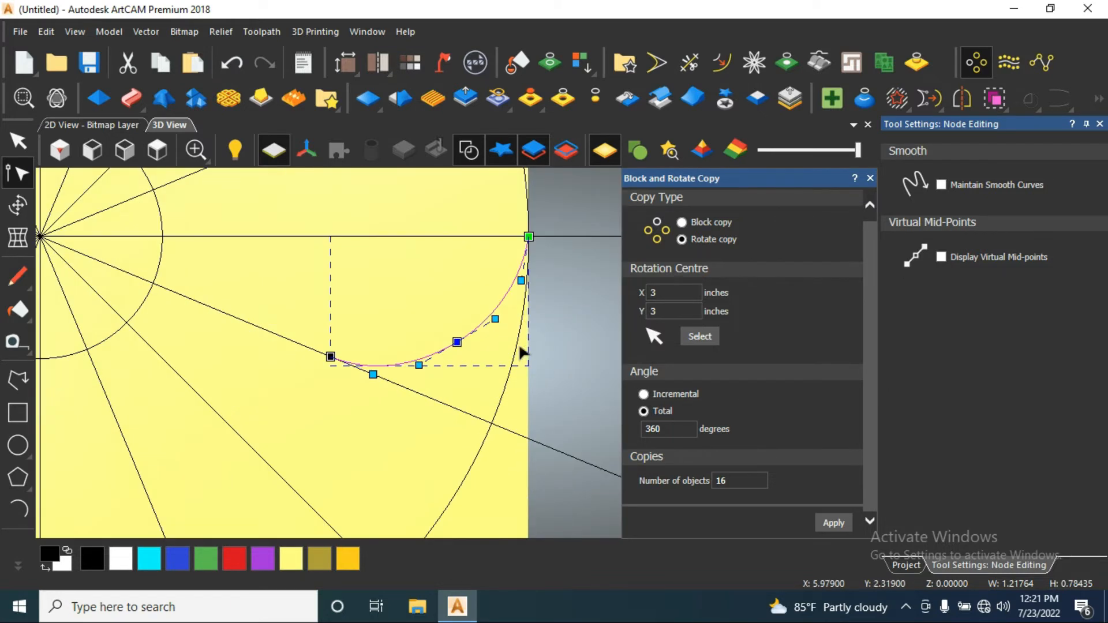
Slide the curve's inner end node along the radial line towards the centre, widening the curve to about 1.28 inches, and deselect it
scroll(351, 365, "up", 2)
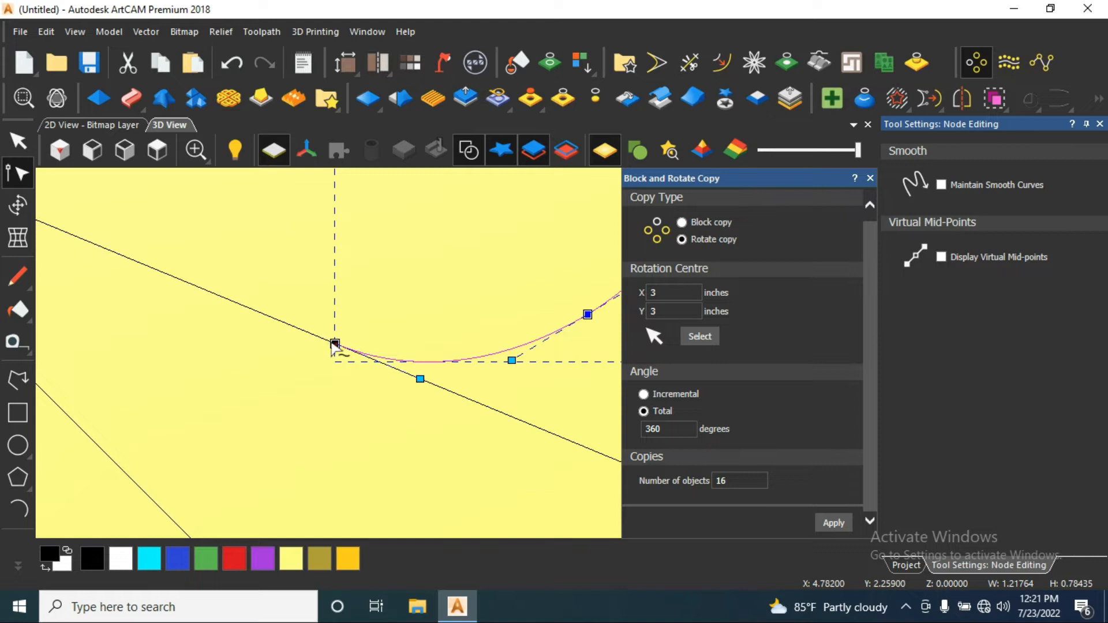
left_click(316, 336)
left_click(435, 311)
scroll(496, 341, "down", 2)
scroll(537, 337, "up", 3)
scroll(531, 346, "down", 2)
scroll(448, 334, "up", 3)
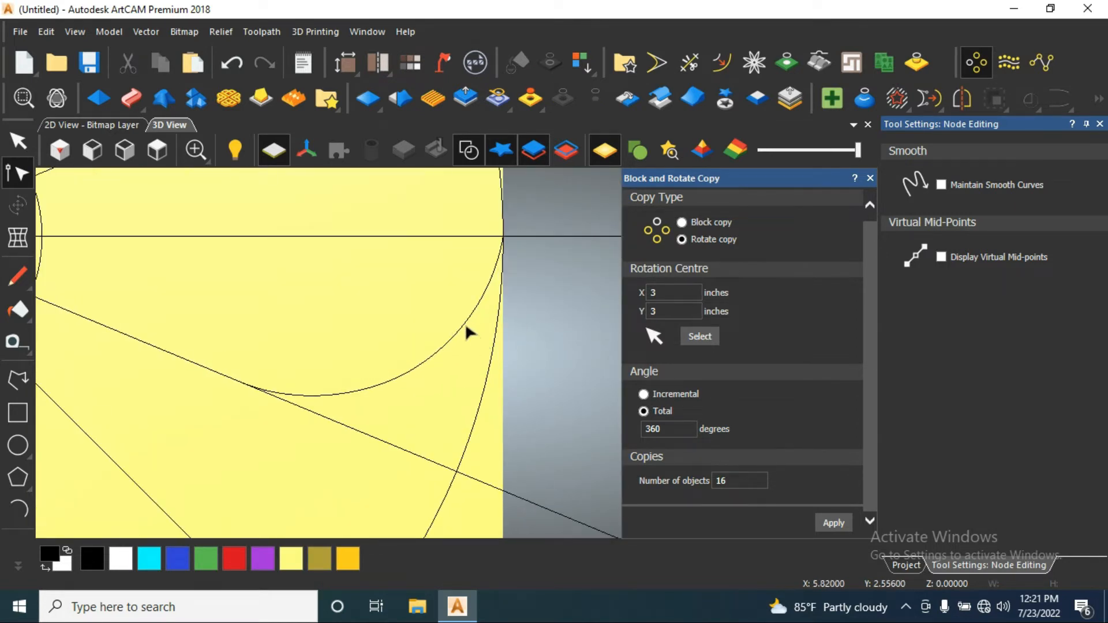
Mirror a copy of the curve over its top edge to form the opposite half above the horizontal line
left_click(468, 327)
scroll(469, 332, "up", 2)
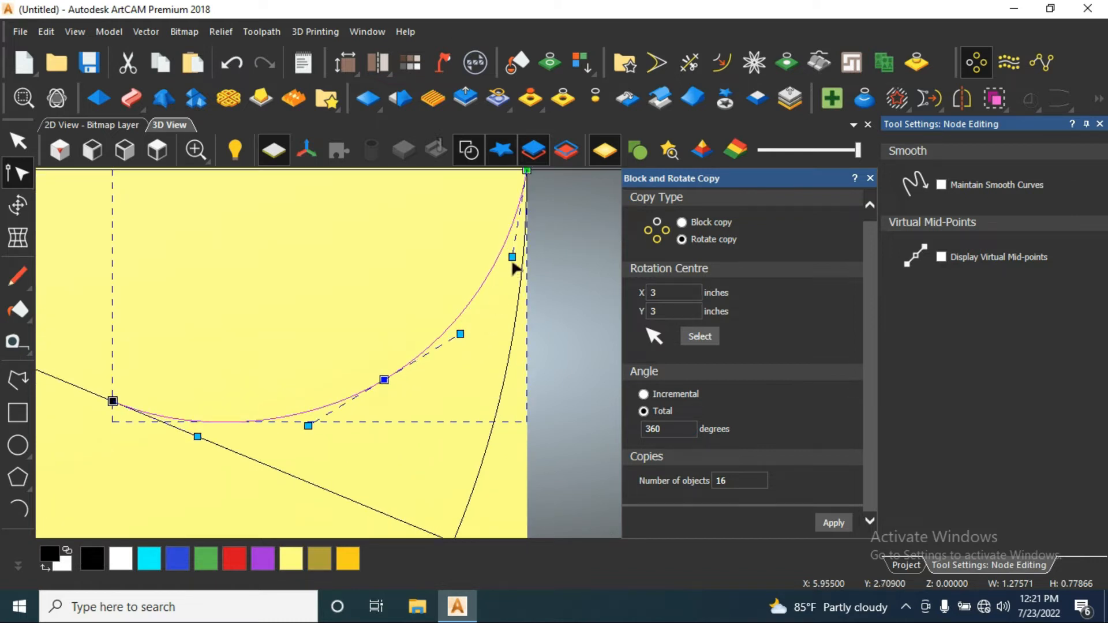
scroll(520, 283, "down", 2)
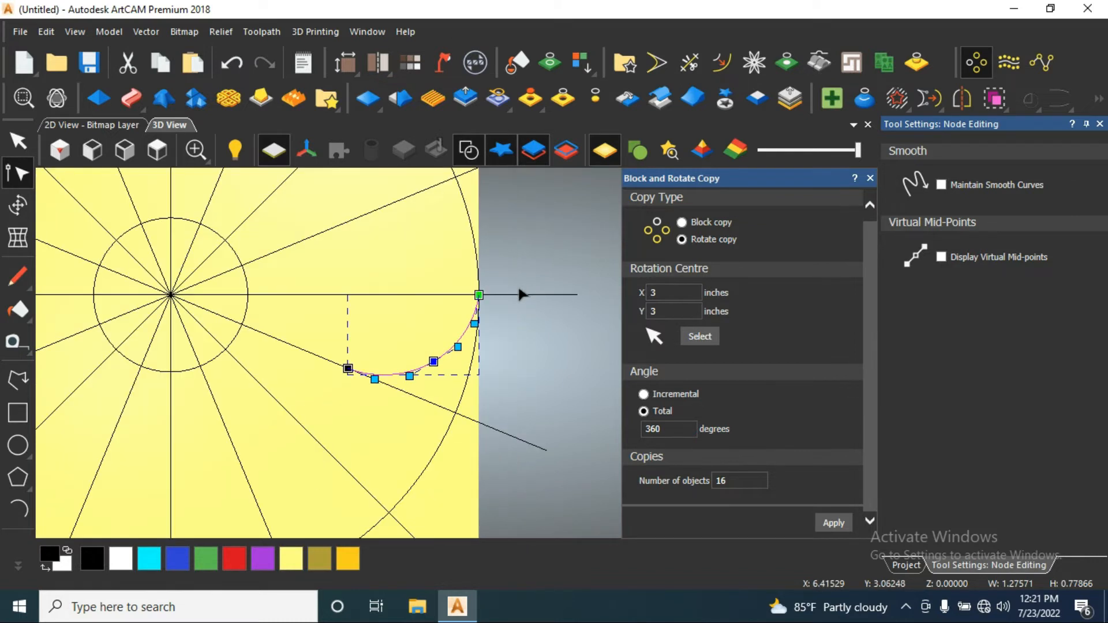
scroll(496, 318, "up", 2)
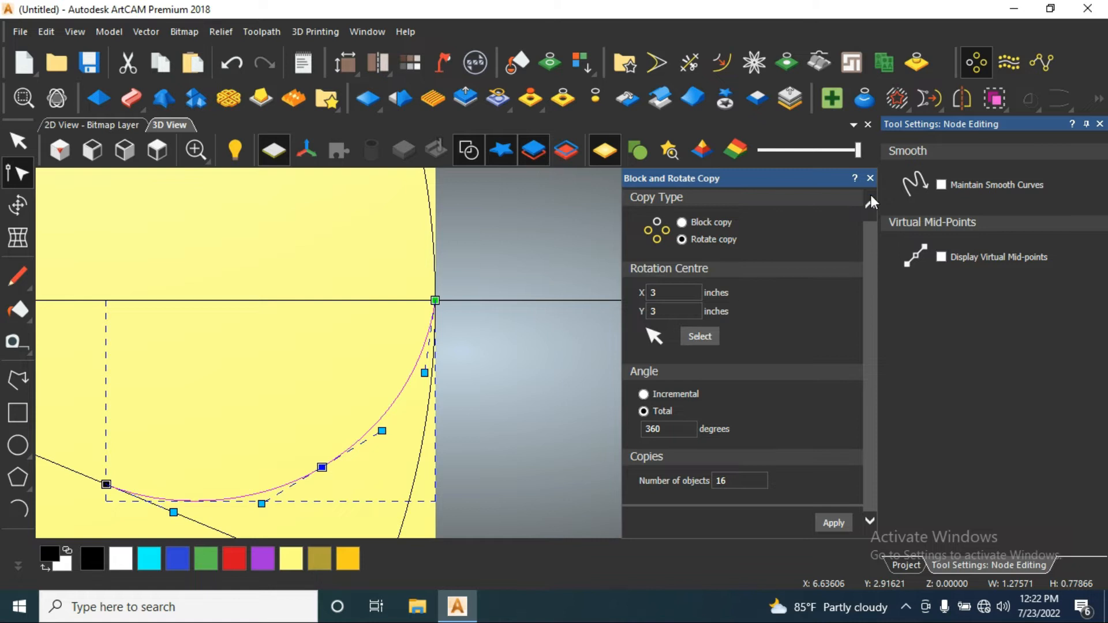
left_click(961, 98)
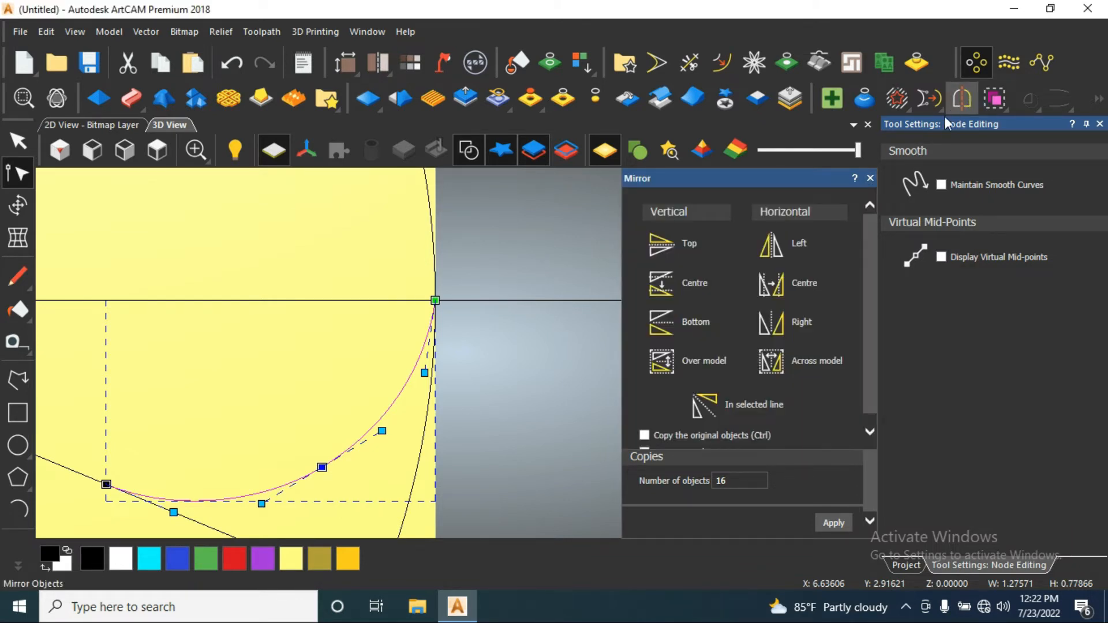
scroll(418, 375, "down", 4)
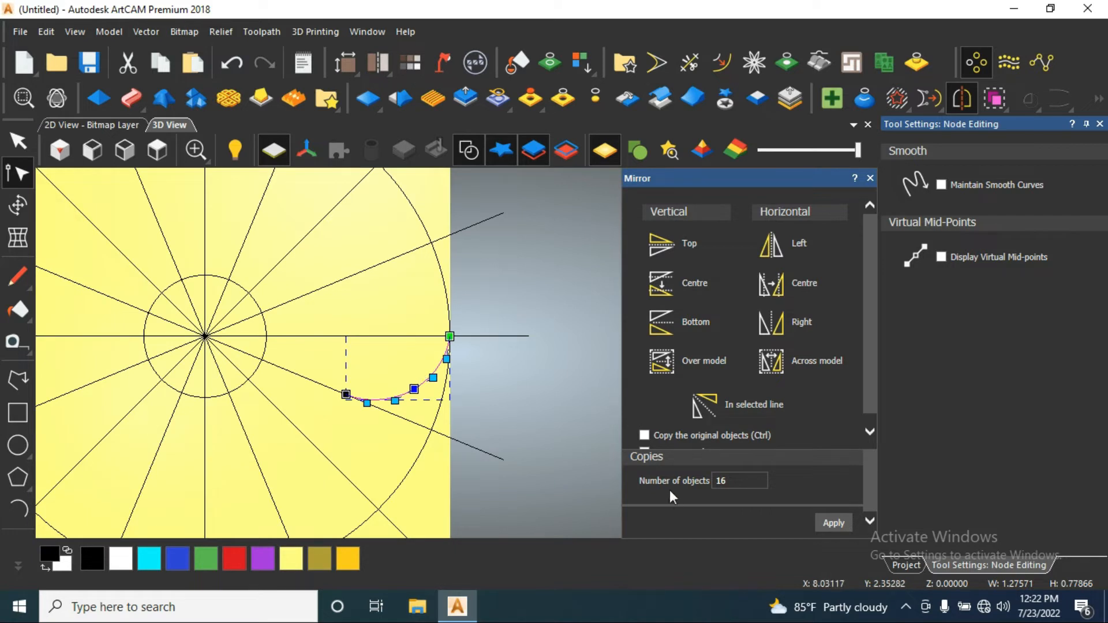
scroll(653, 442, "down", 1)
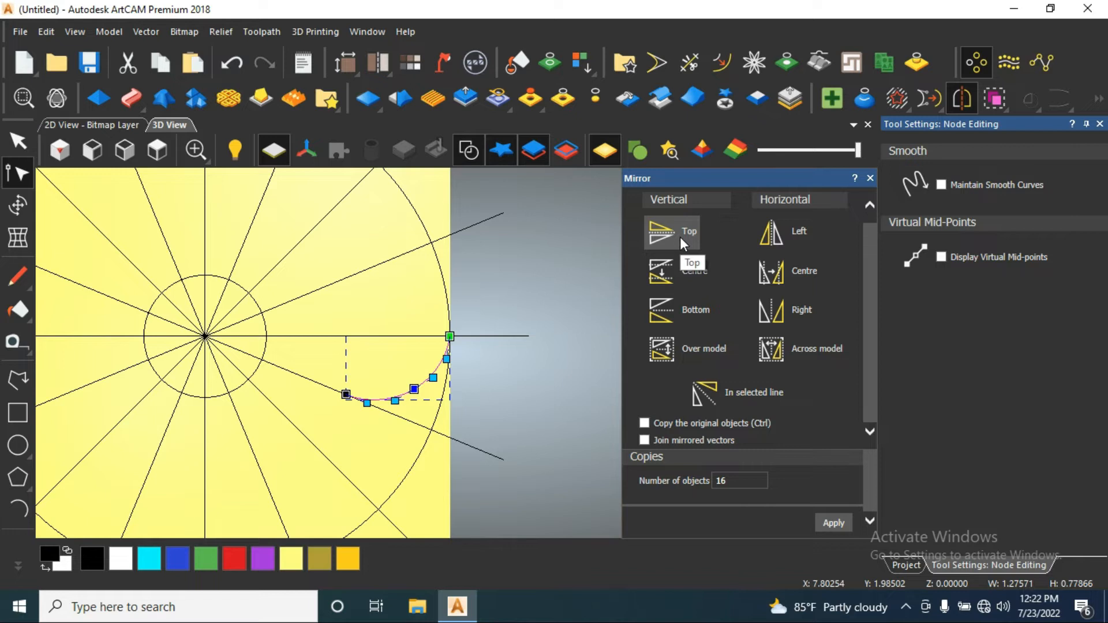
scroll(487, 354, "up", 3)
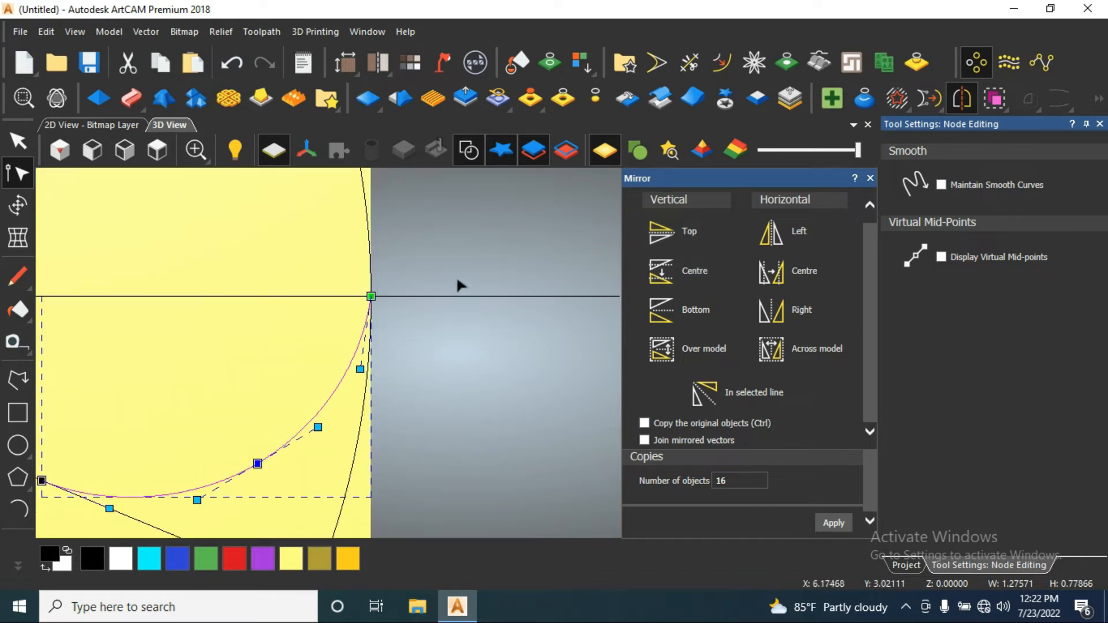
left_click(671, 232)
scroll(420, 315, "down", 3)
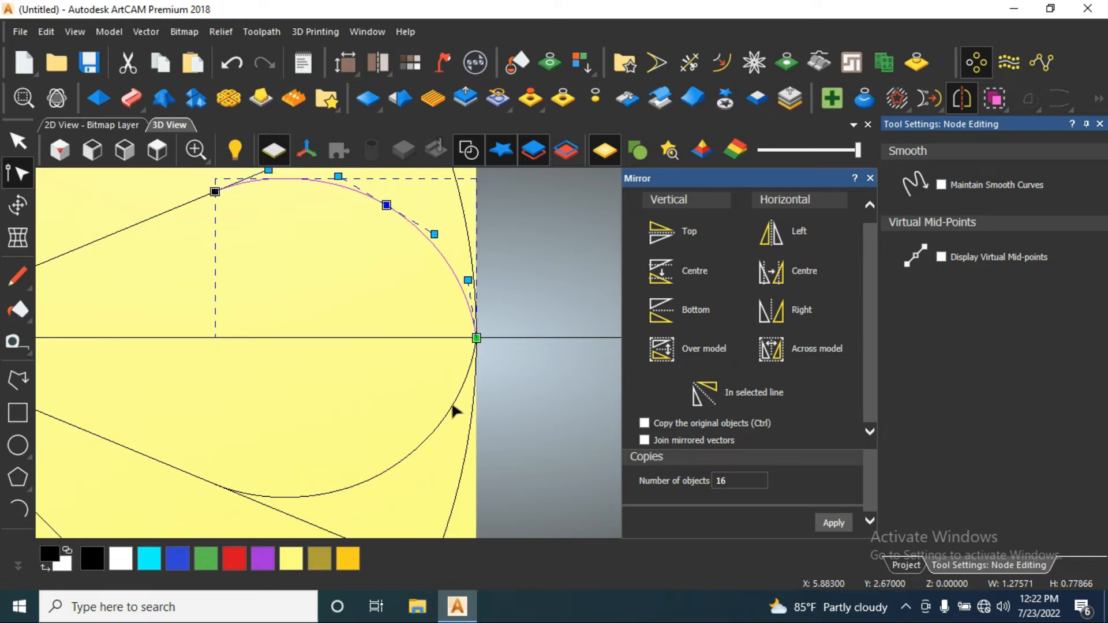
Join the two mirrored curves at their coincident nodes with a tolerance of 0.001 inches and deselect the result
left_click(453, 407, "shift")
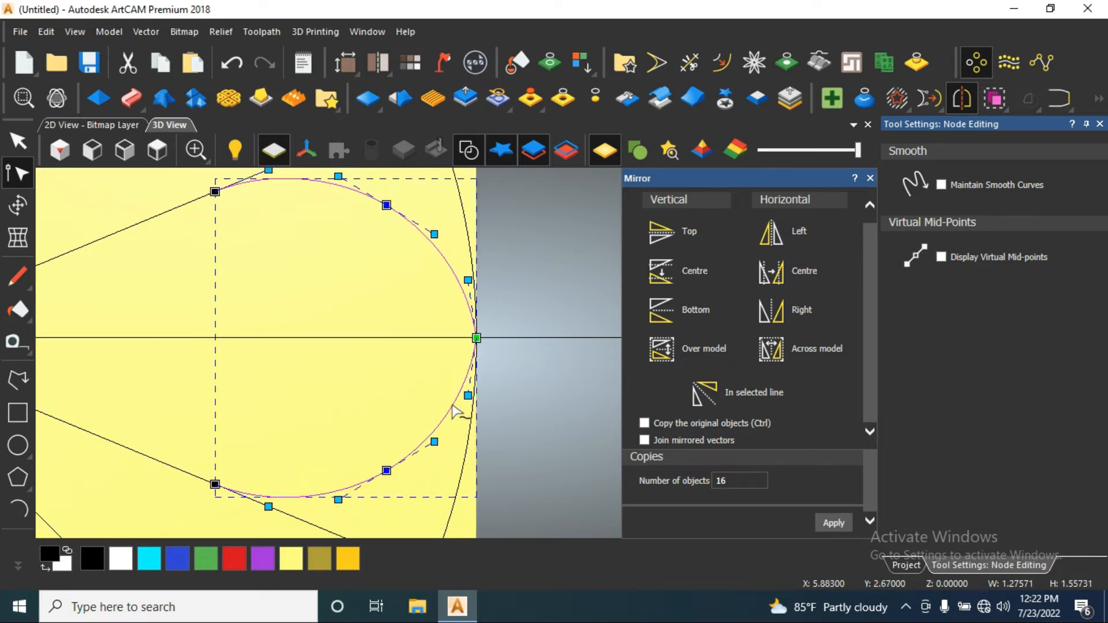
left_click(18, 142)
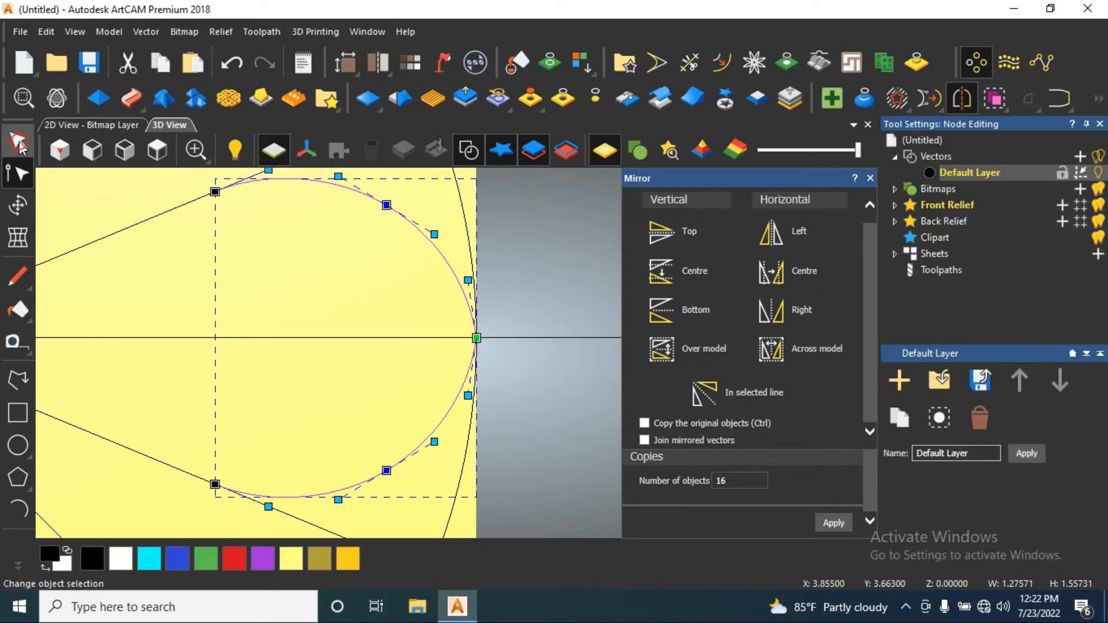
key("j")
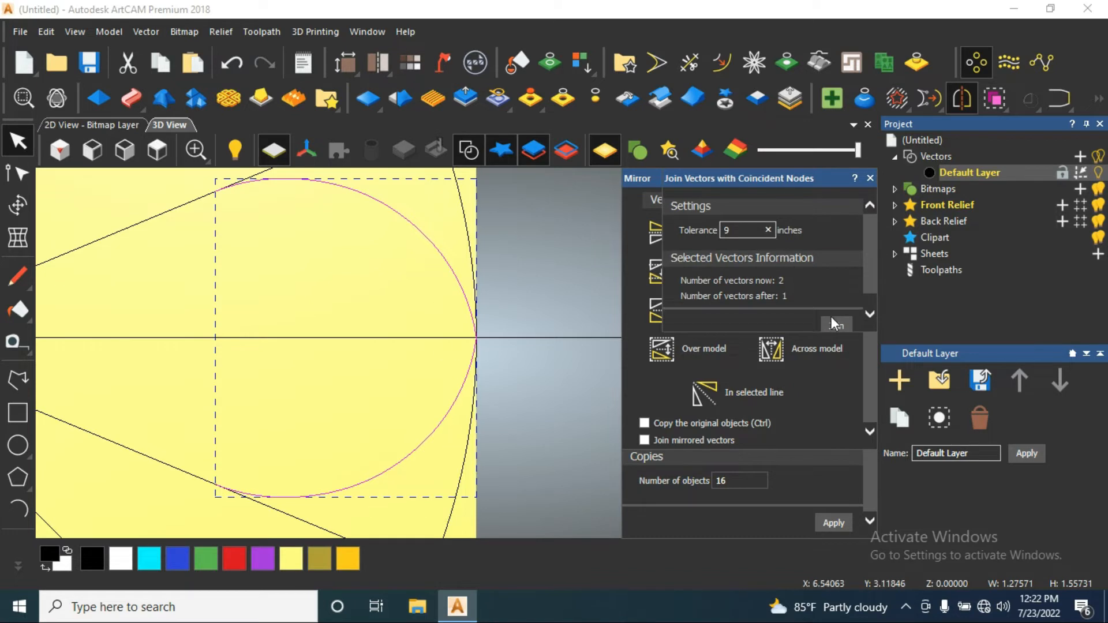
double_click(719, 232)
type("0.001")
left_click(834, 326)
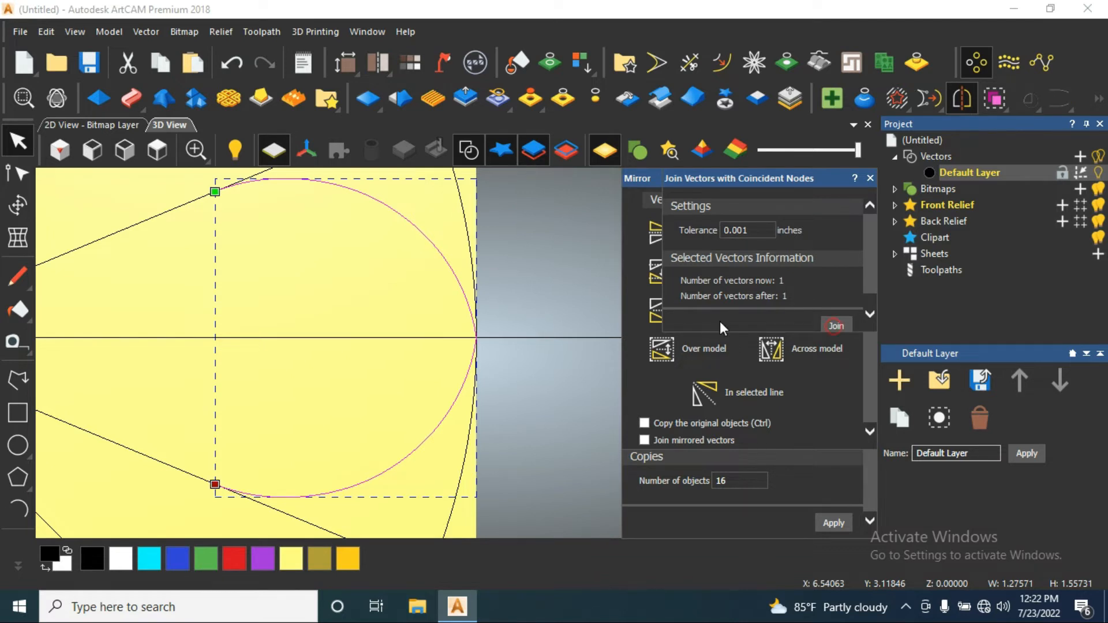
scroll(479, 331, "down", 2)
scroll(461, 390, "up", 1)
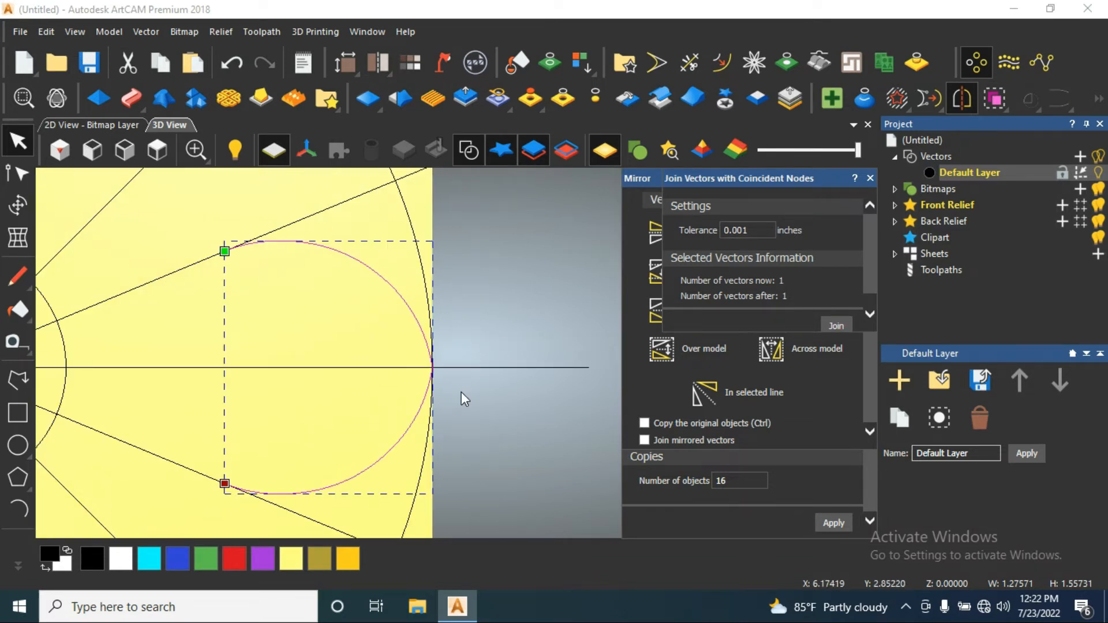
left_click(478, 325)
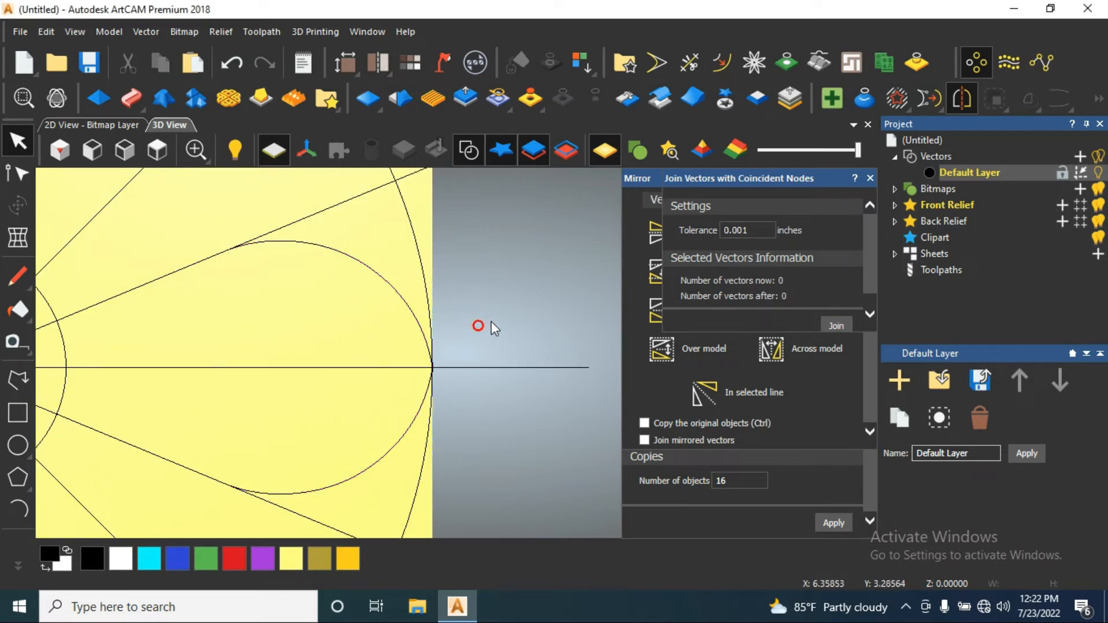
Select the joined petal-tip curve for node editing and inspect the node at its outer tip
double_click(491, 321)
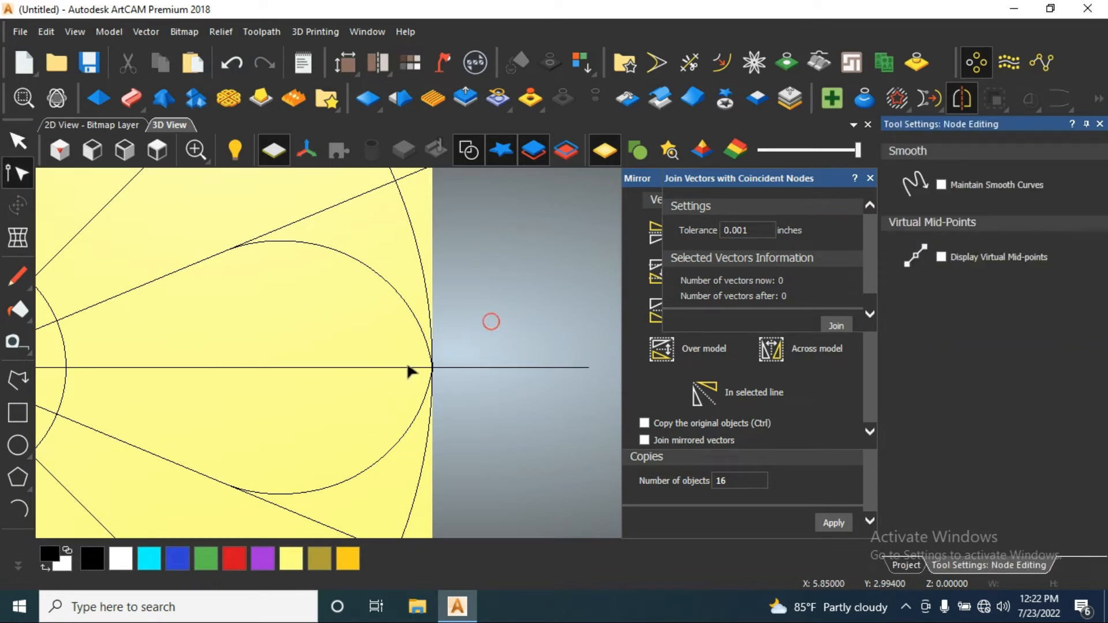
left_click(426, 330)
scroll(439, 368, "up", 3)
scroll(435, 368, "up", 1)
left_click(443, 357)
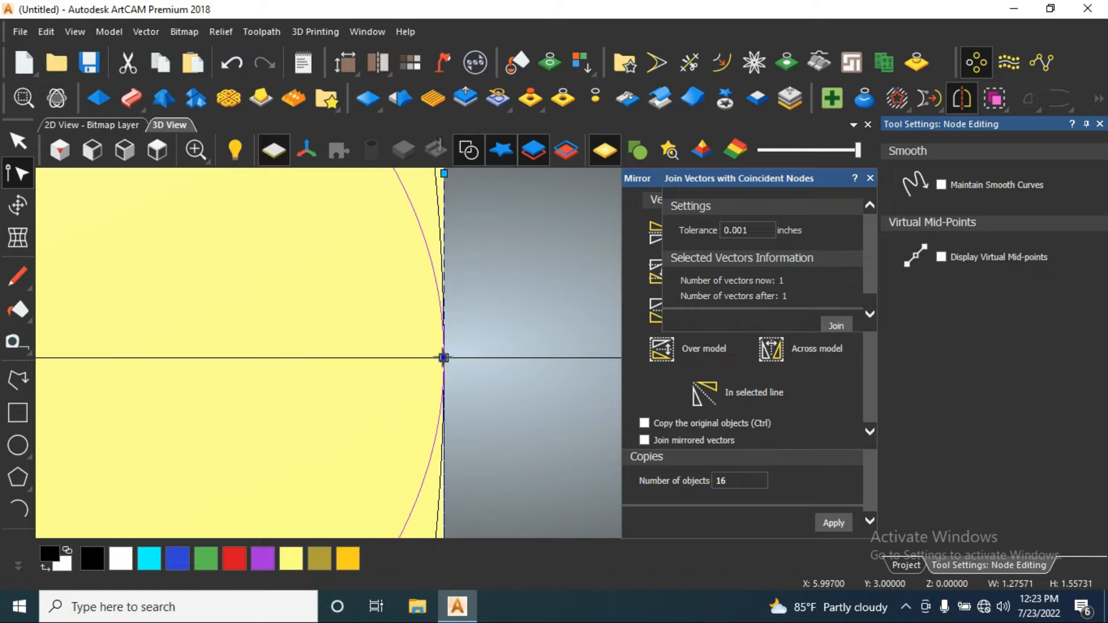
scroll(443, 358, "down", 3)
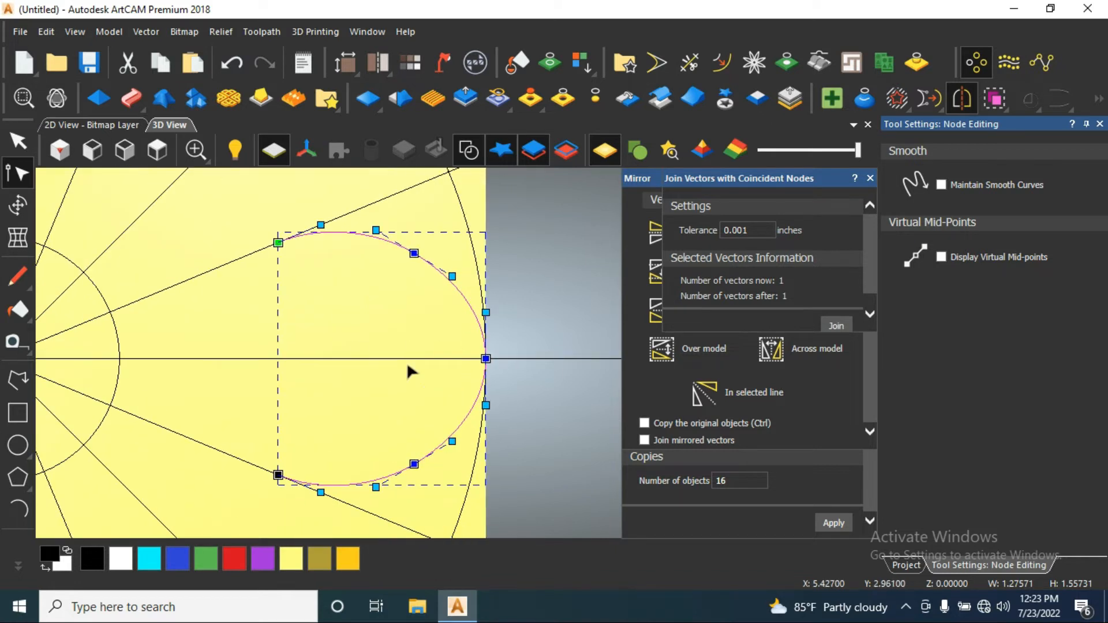
scroll(353, 338, "down", 2)
Bring the Block and Rotate Copy settings forward and close the Mirror and Join Vectors dialogs
left_click_drag(642, 178, 677, 182)
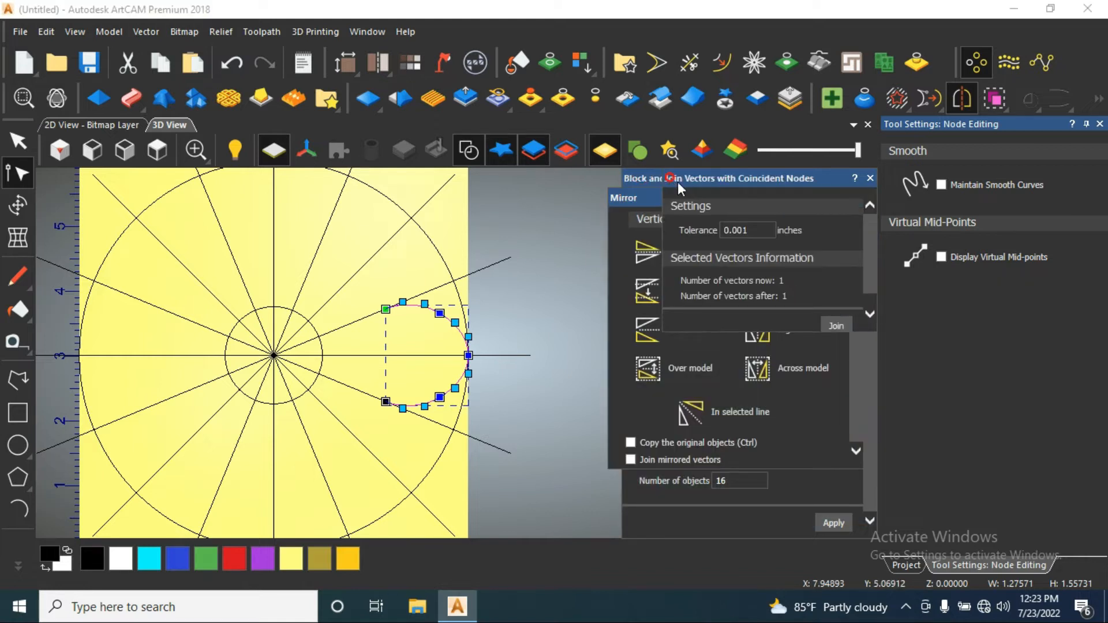
left_click(639, 177)
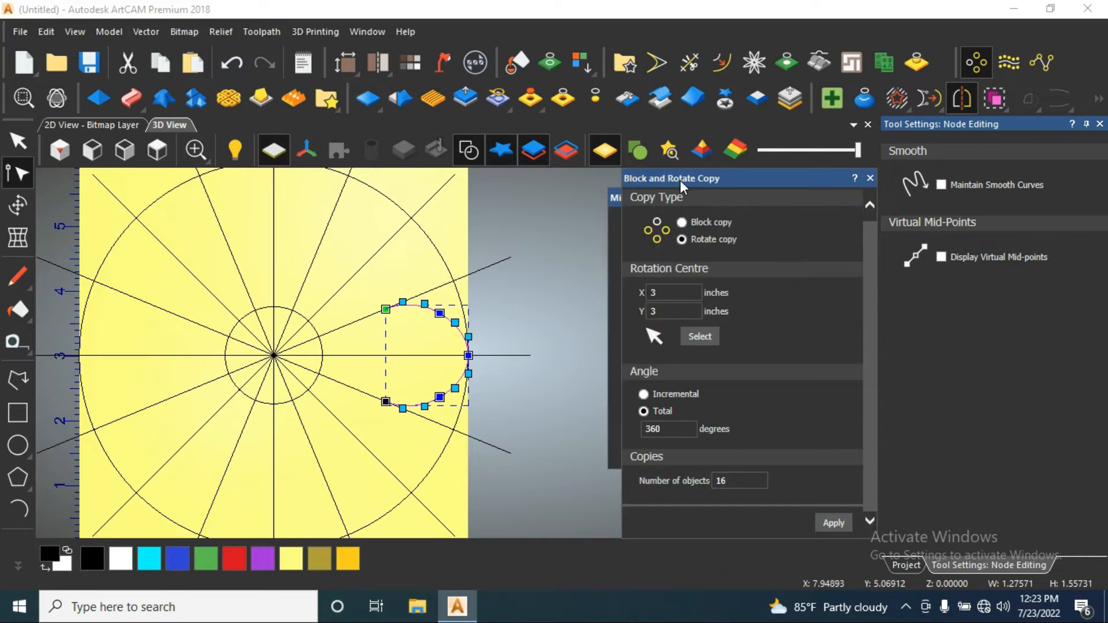
left_click_drag(685, 177, 656, 304)
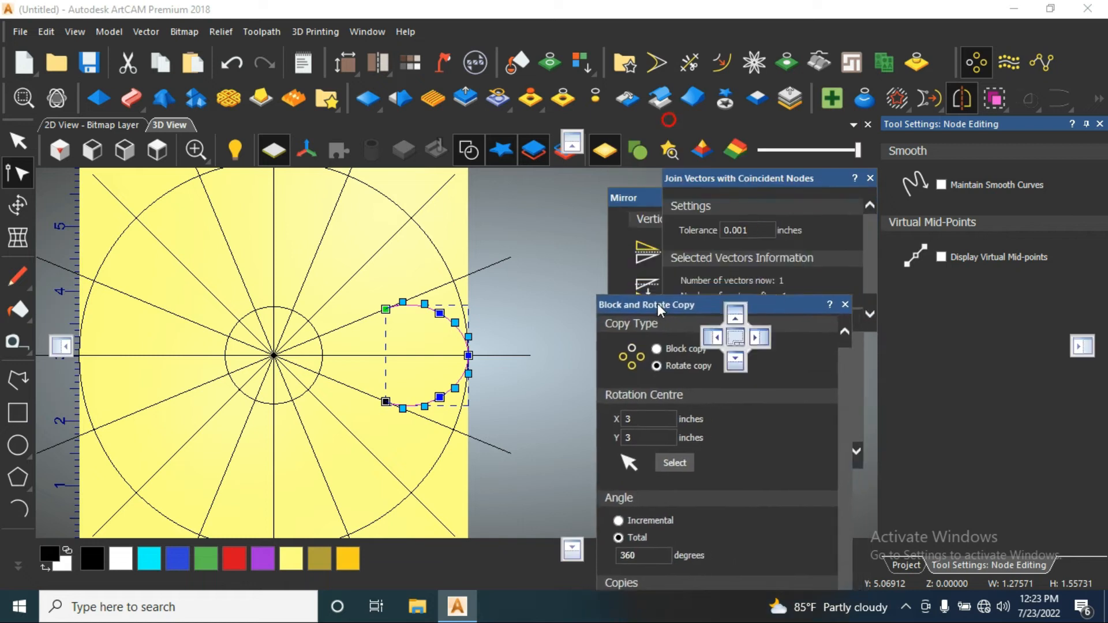
left_click(636, 199)
left_click(857, 198)
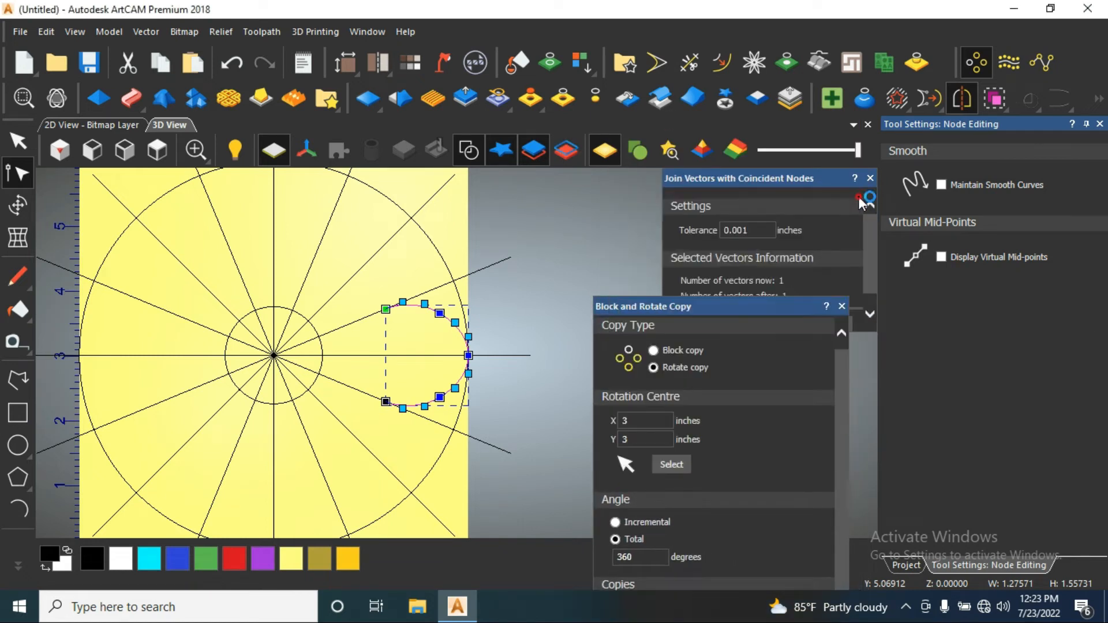
left_click(869, 179)
left_click_drag(739, 312, 748, 199)
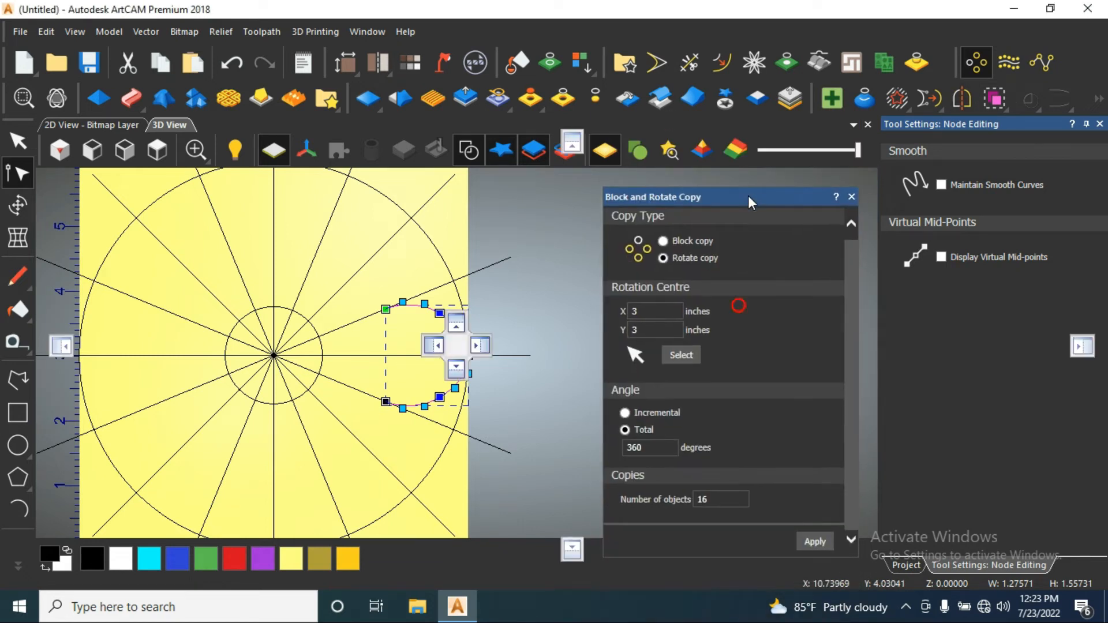
Rotate-copy the petal-tip curve into 8 objects over a total of 360 degrees around the design centre at X 3, Y 3 inches
scroll(495, 389, "down", 2)
scroll(494, 383, "down", 1)
scroll(481, 369, "up", 1)
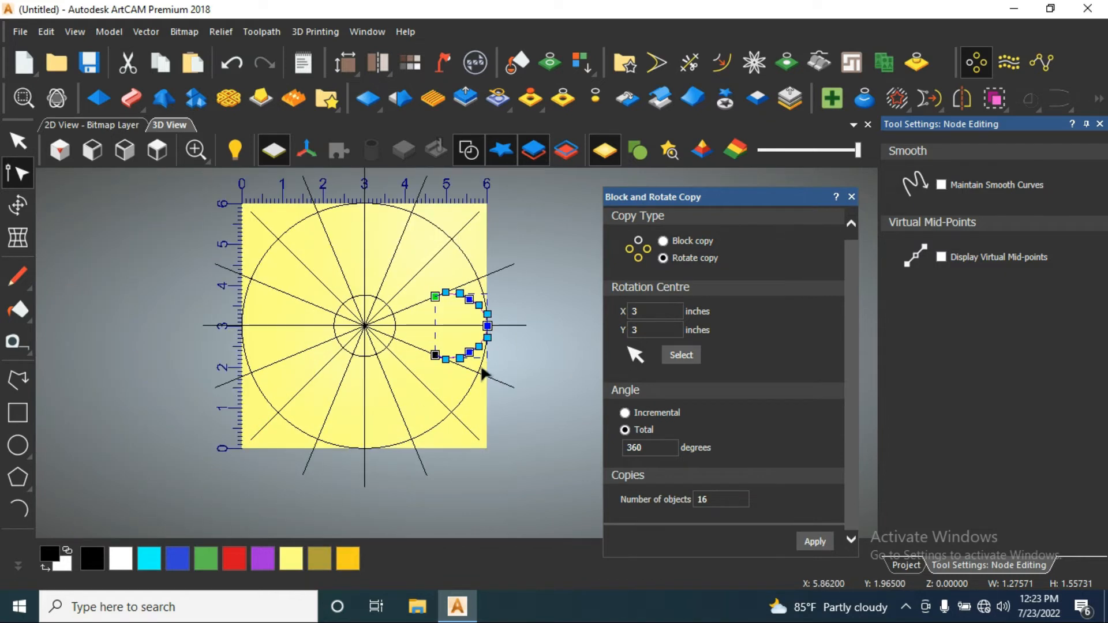
scroll(482, 360, "down", 1)
scroll(473, 354, "up", 1)
scroll(499, 323, "up", 1)
scroll(555, 335, "down", 1)
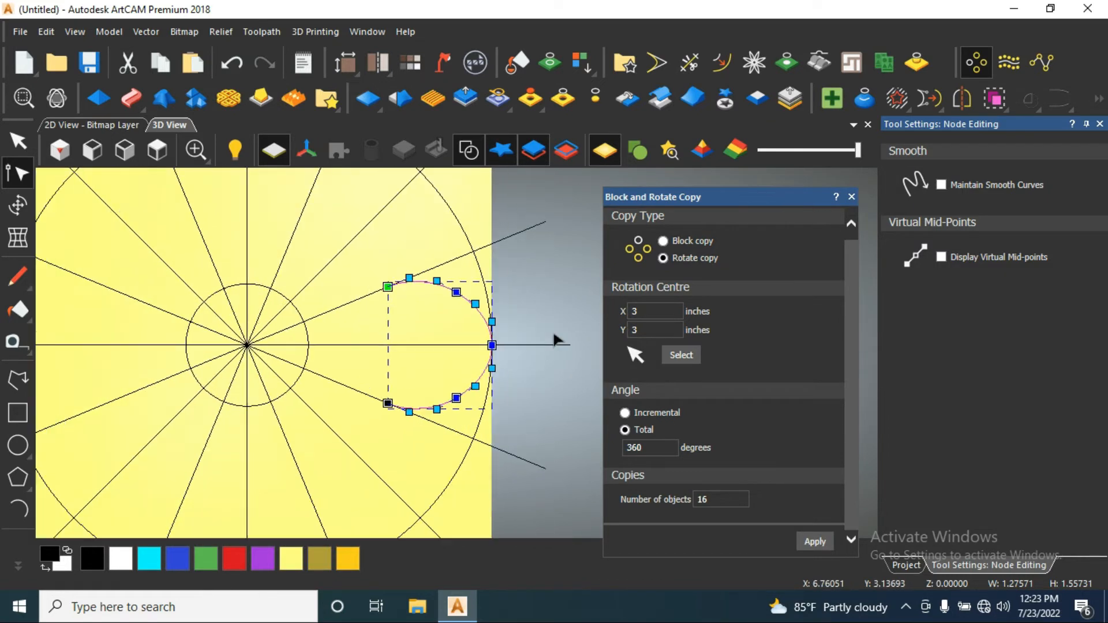
scroll(555, 323, "up", 1)
double_click(721, 499)
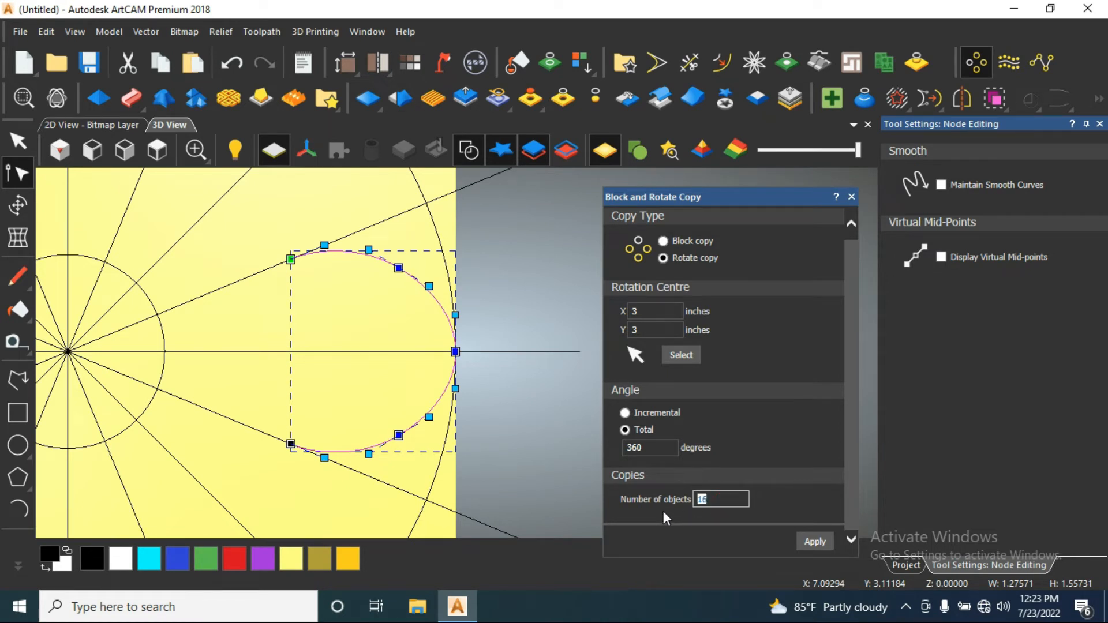
type("6")
type("8")
left_click(679, 360)
scroll(233, 371, "down", 1)
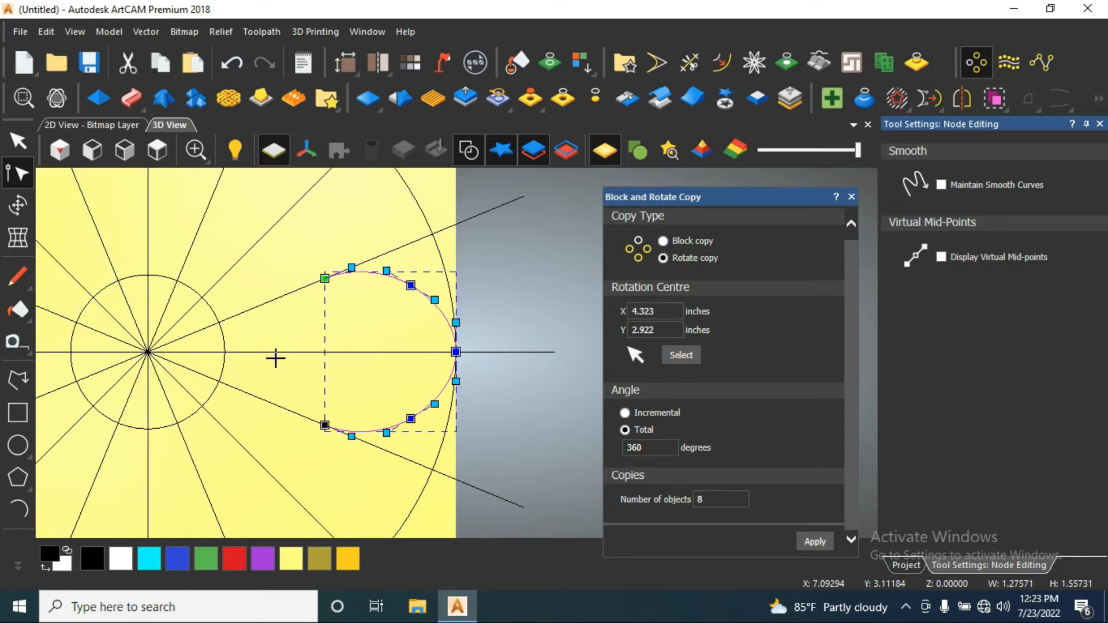
left_click(148, 351)
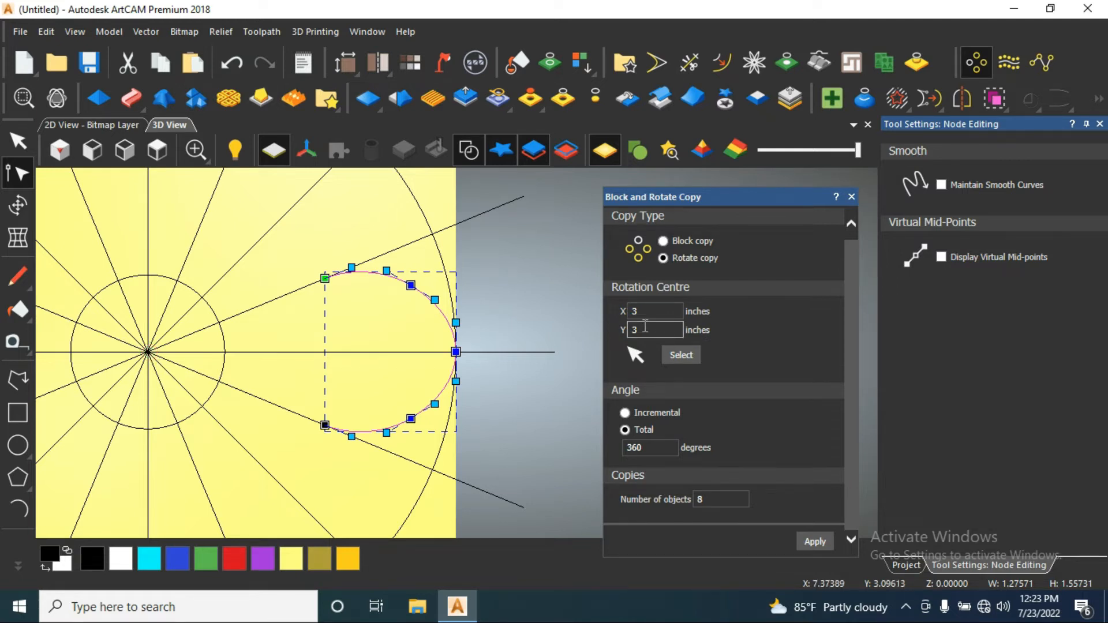
scroll(274, 373, "down", 3)
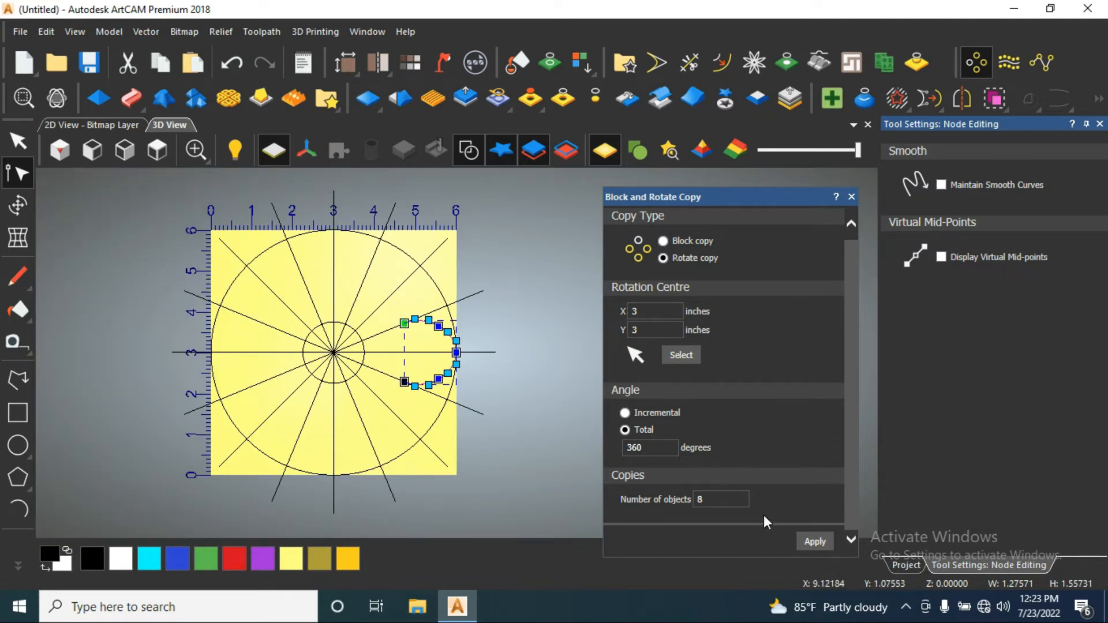
left_click(816, 542)
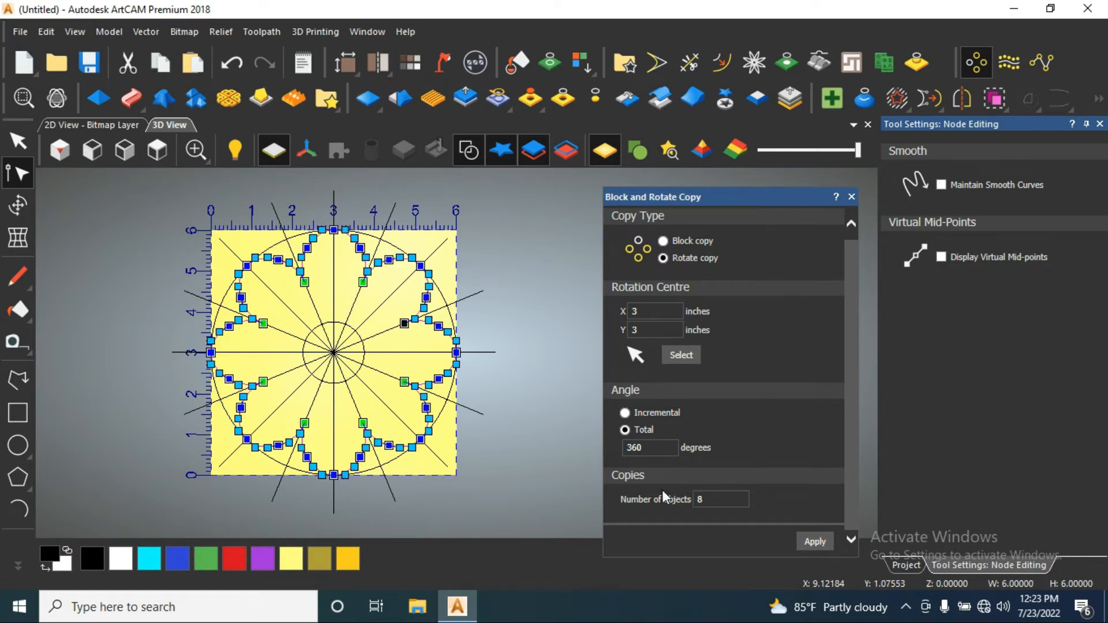
Join the eight petal-tip curves into one flower outline with a tolerance of 0.001 inches, then close the open dialogs and deselect it
scroll(486, 317, "up", 4)
scroll(369, 322, "down", 3)
scroll(370, 321, "up", 2)
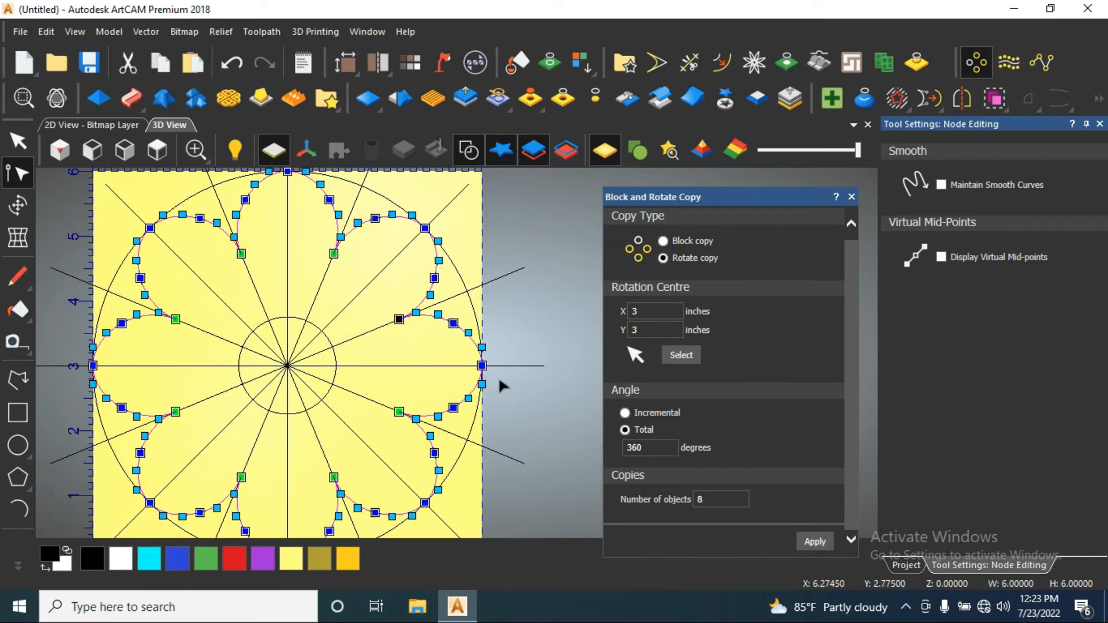
left_click(19, 142)
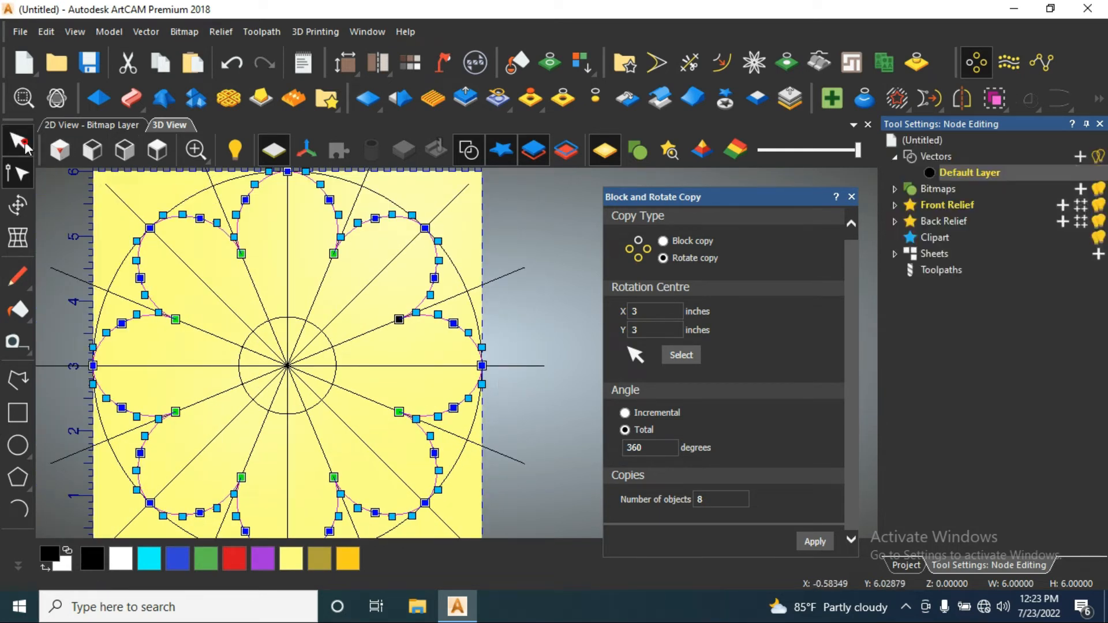
key("j")
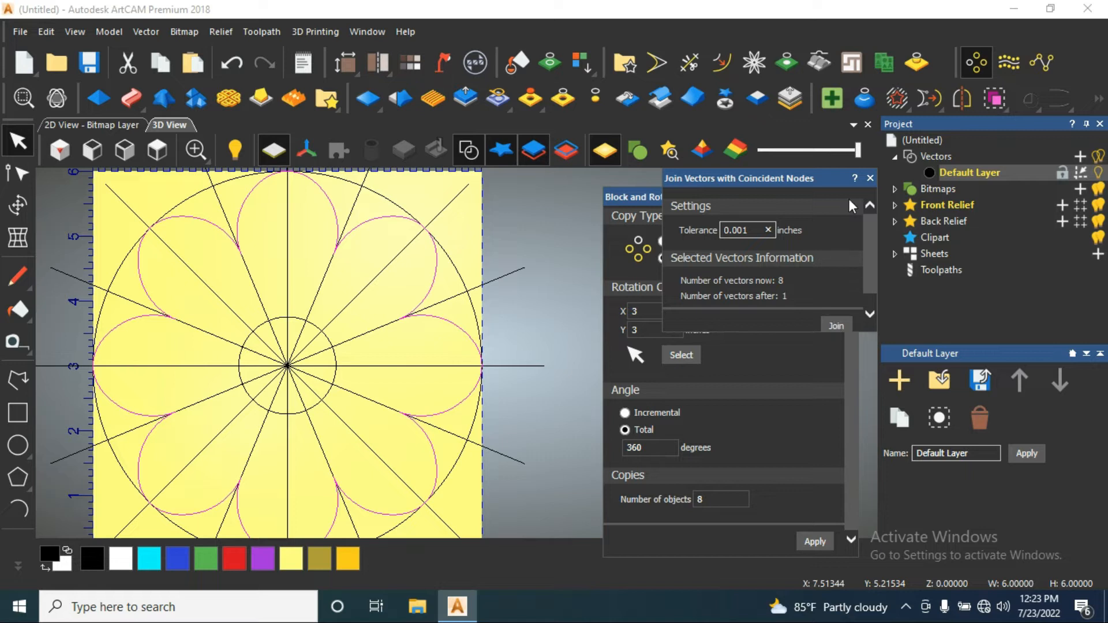
left_click(836, 327)
left_click(870, 178)
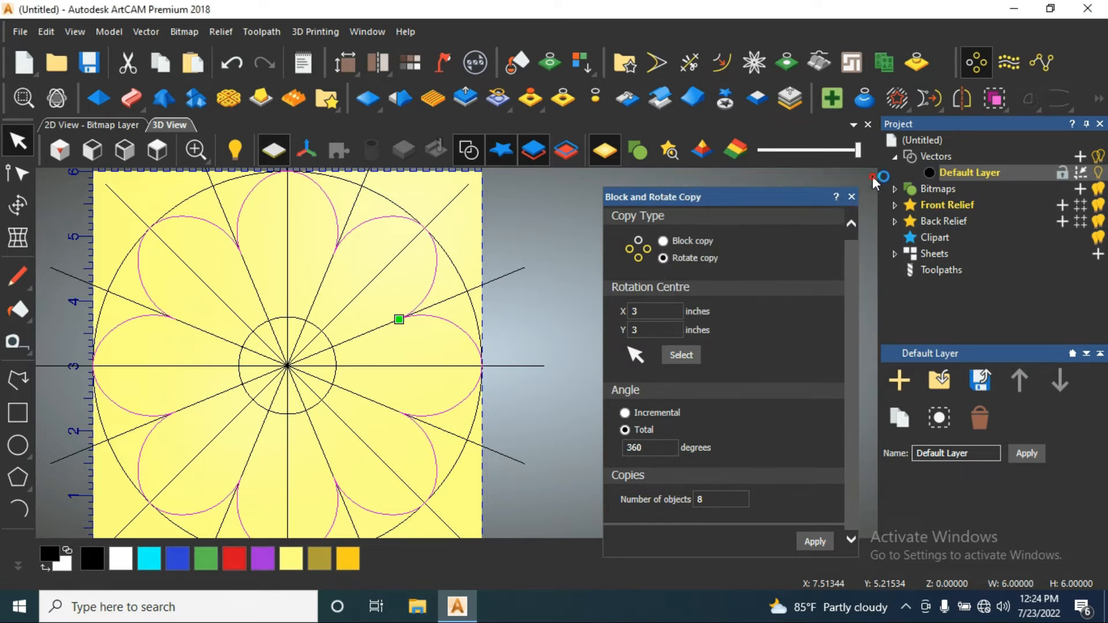
scroll(455, 352, "down", 3)
left_click(851, 197)
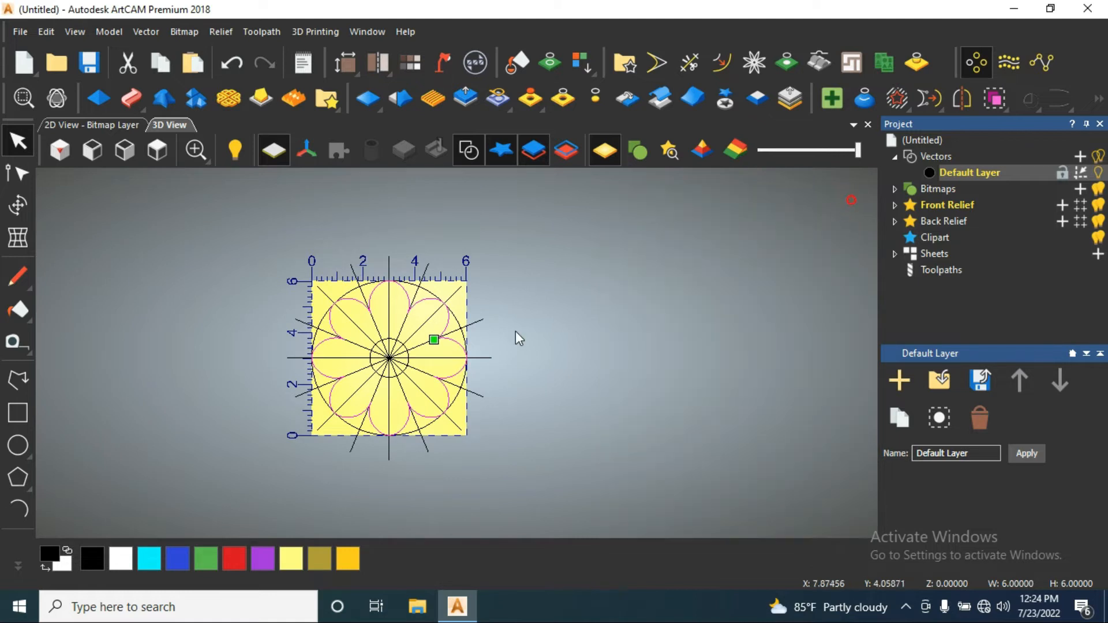
scroll(415, 368, "up", 5)
left_click(700, 346)
Trim the radial line just above the horizontal one inside the inner circle and between the petal junction and the outer circle
scroll(483, 374, "down", 4)
scroll(463, 382, "up", 4)
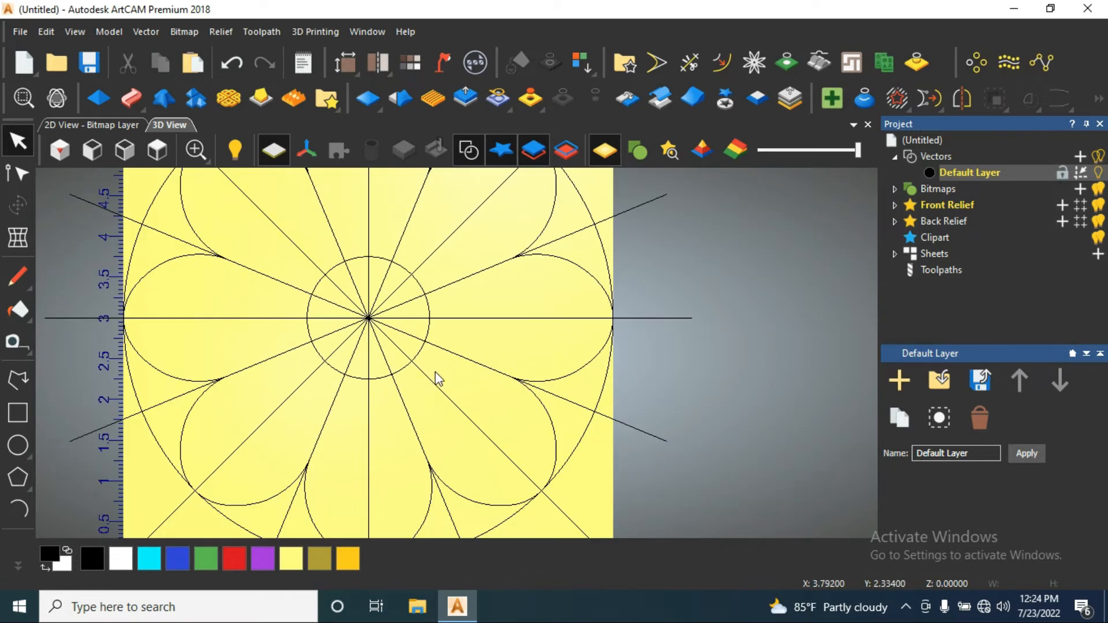
left_click(497, 263)
scroll(499, 263, "up", 3)
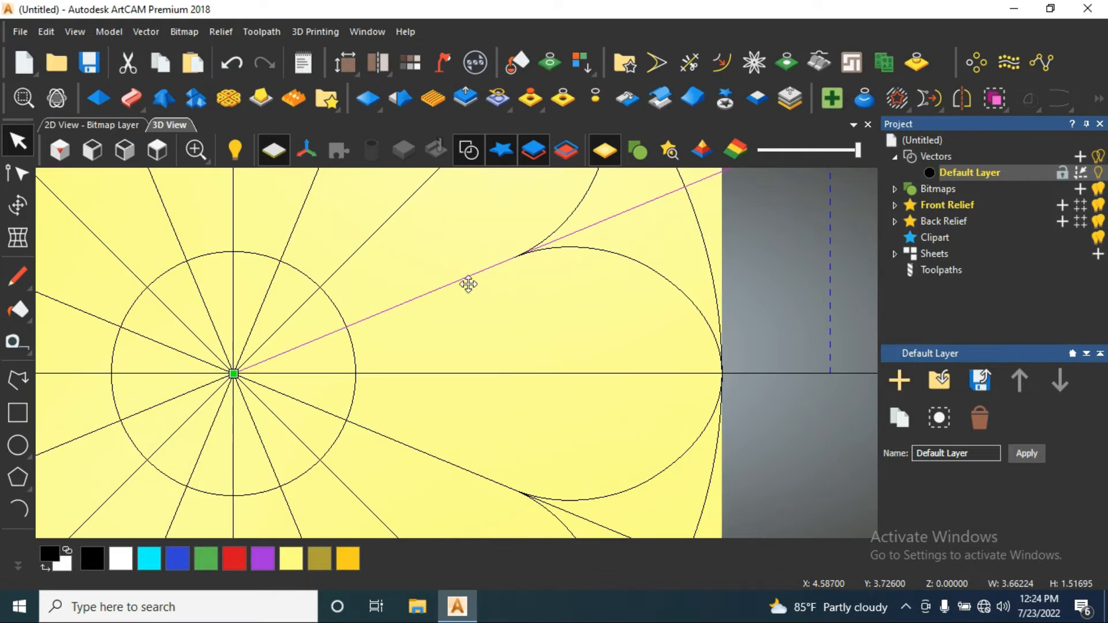
left_click(687, 68)
left_click(330, 336)
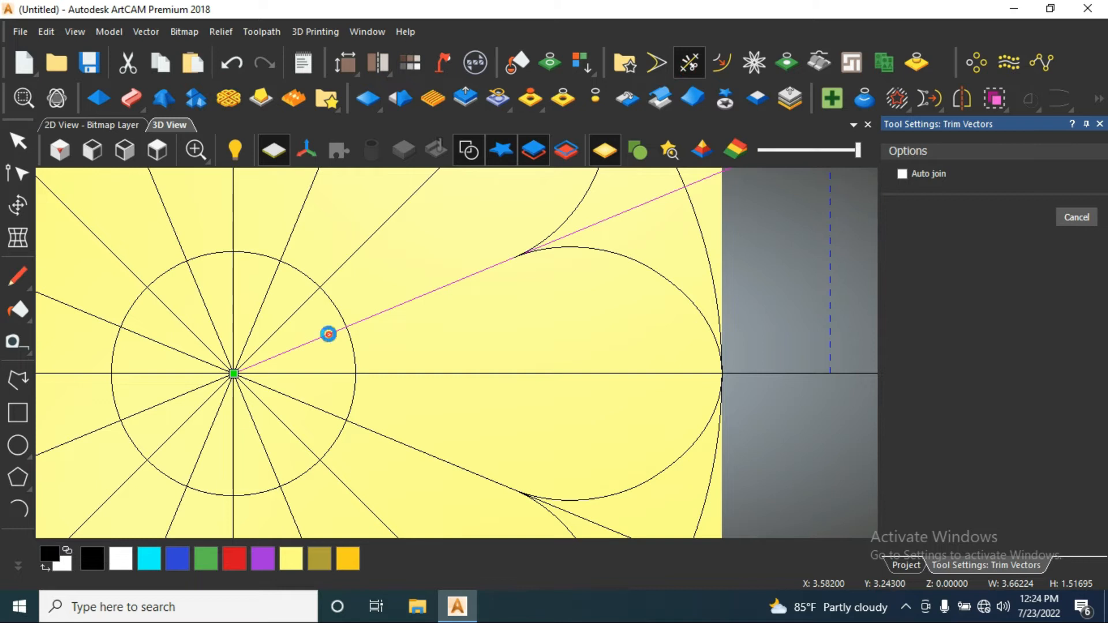
left_click(591, 228)
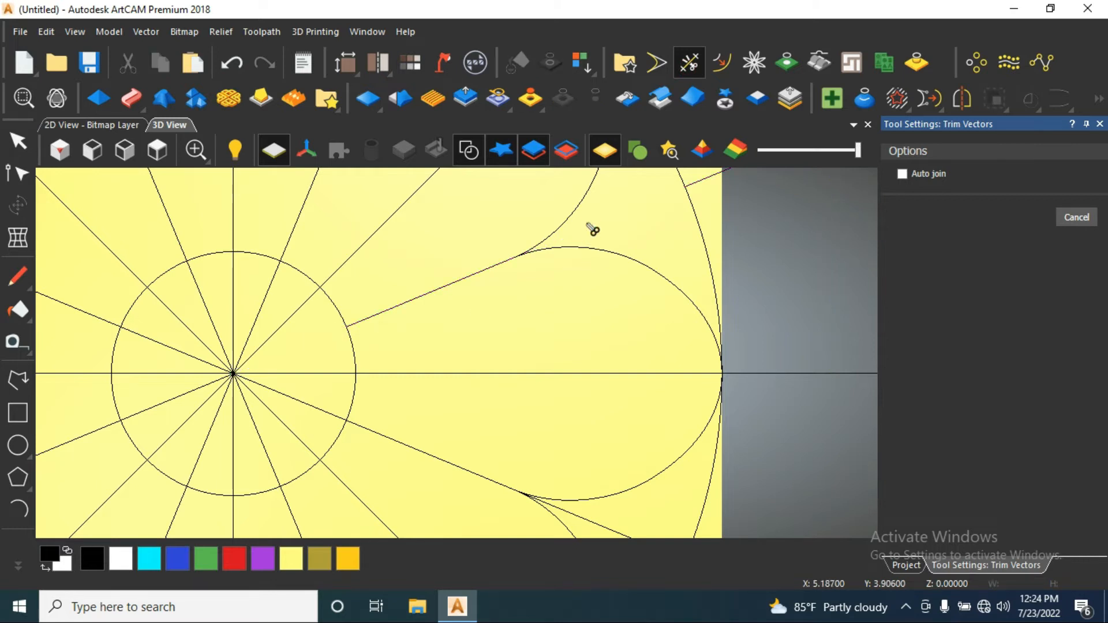
Trim the right-hand horizontal line inside the inner circle and beyond the petal tip
left_click(338, 374)
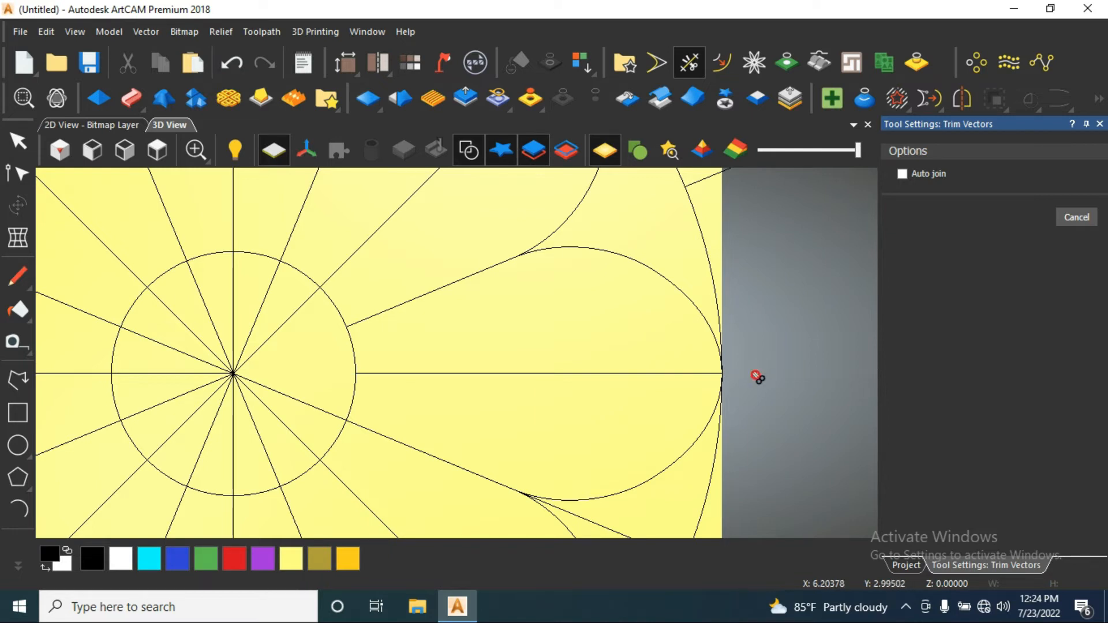
scroll(739, 379, "up", 3)
scroll(742, 379, "down", 4)
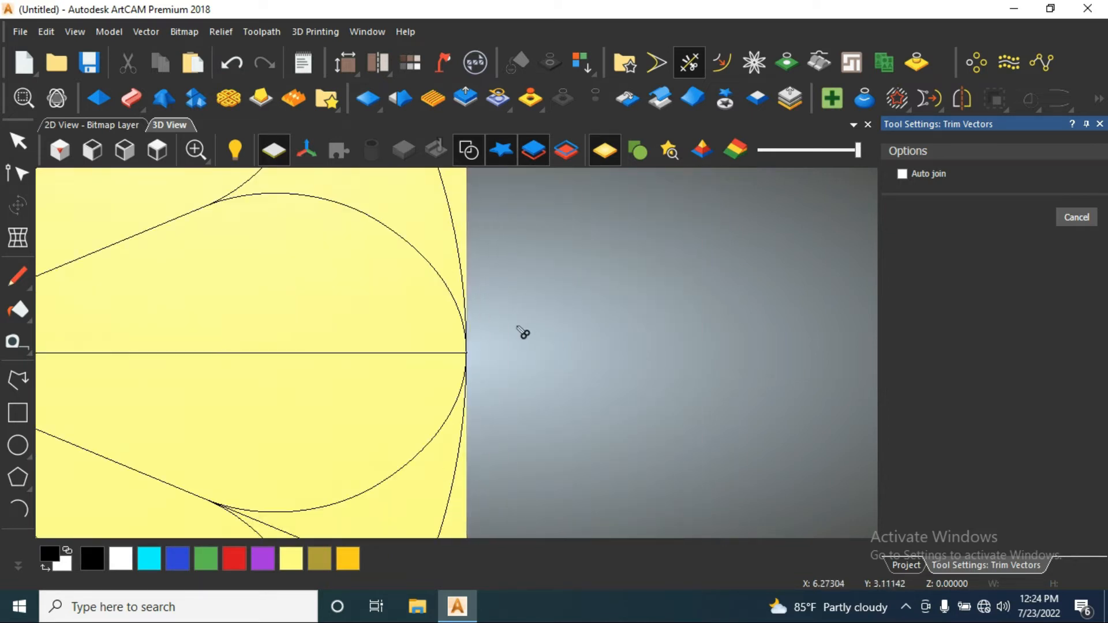
key("Escape")
Delete the large outer circle and the leftover piece of the trimmed radial line outside the petals
left_click(428, 248)
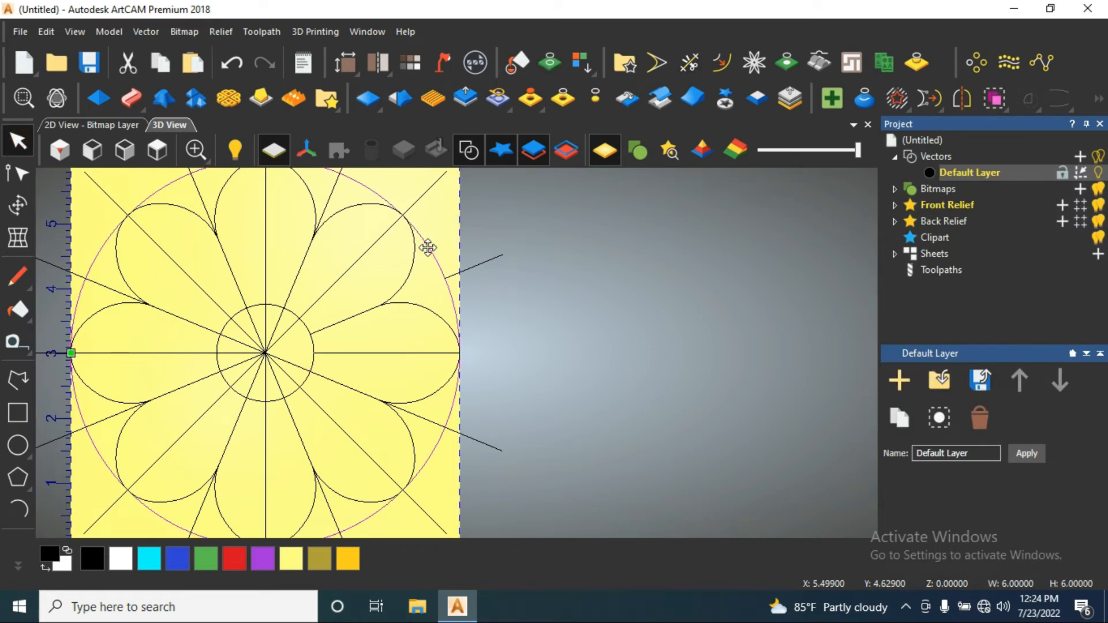
key("Delete")
scroll(439, 287, "up", 3)
left_click_drag(568, 334, 482, 255)
key("Delete")
Shorten the petal's horizontal centre line by inserting a node at about X 5.37 inches and deleting its outer end node
scroll(402, 388, "up", 2)
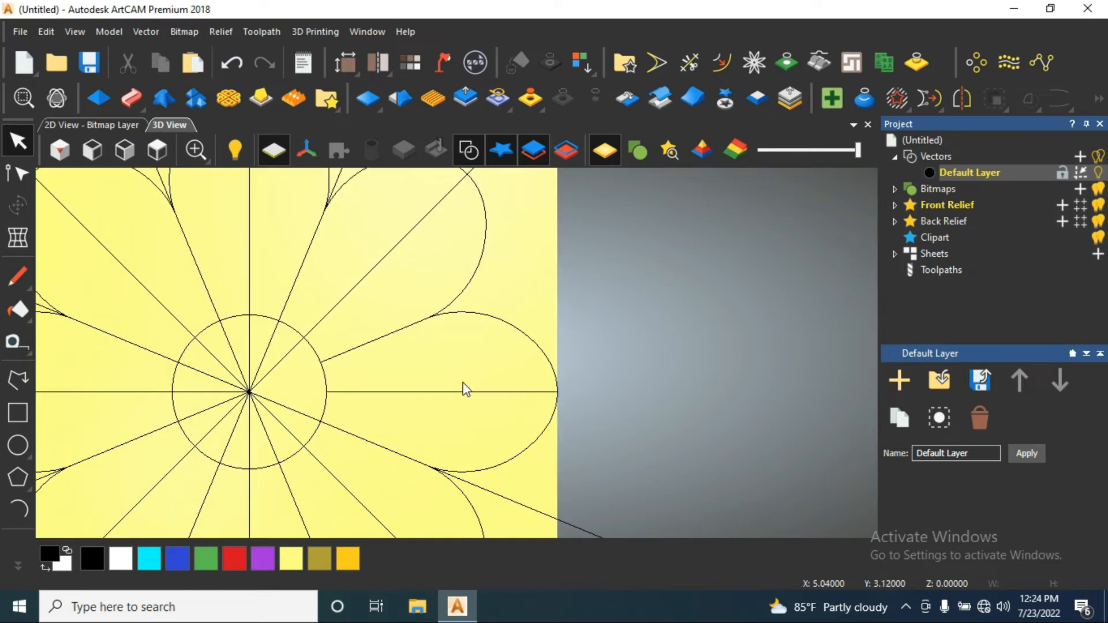
left_click(482, 391)
scroll(507, 404, "up", 1)
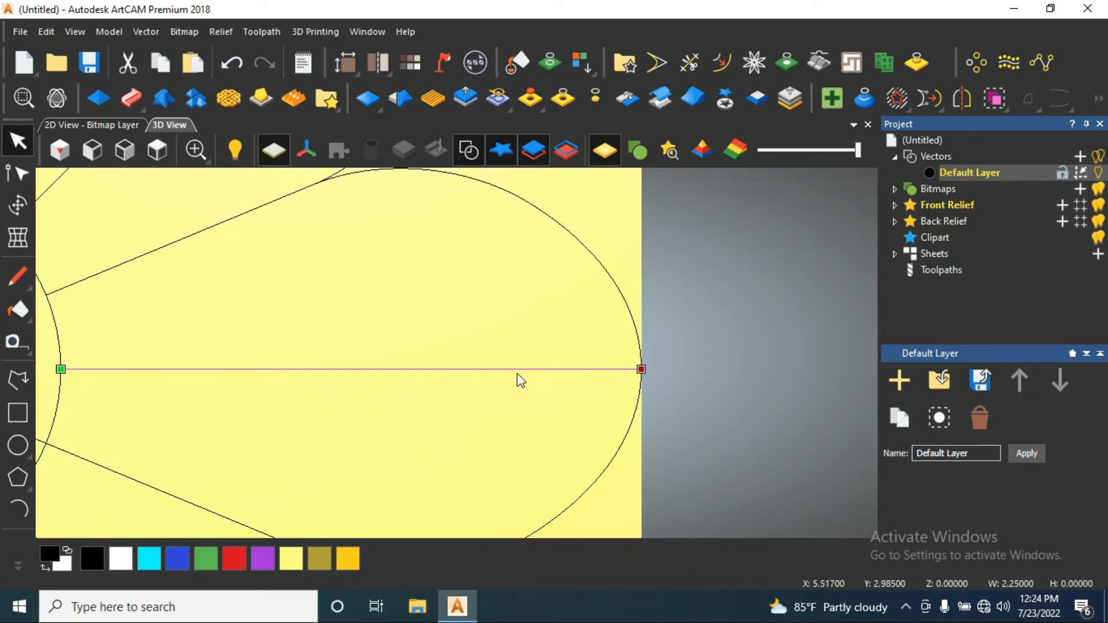
key("n")
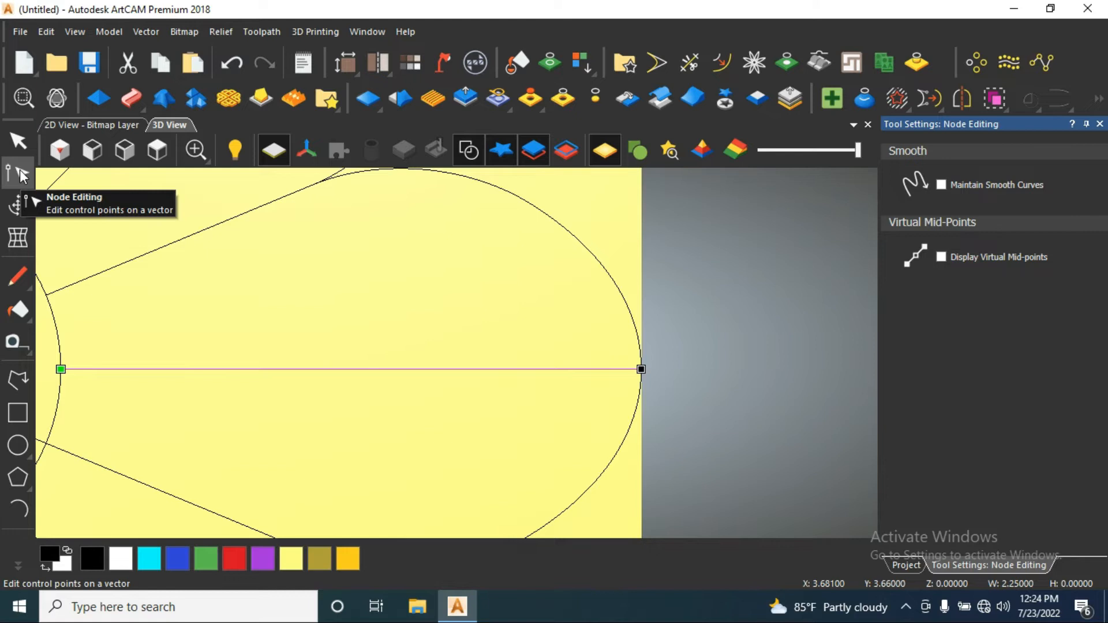
left_click(18, 140)
key("n")
key("n")
key("n")
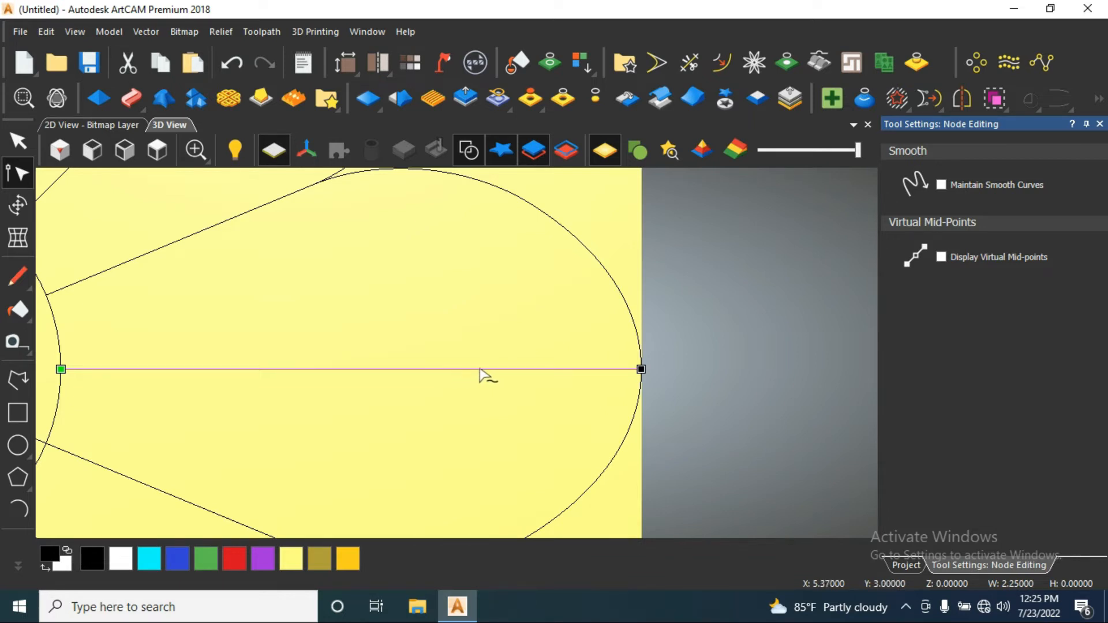
key("i")
key("Delete")
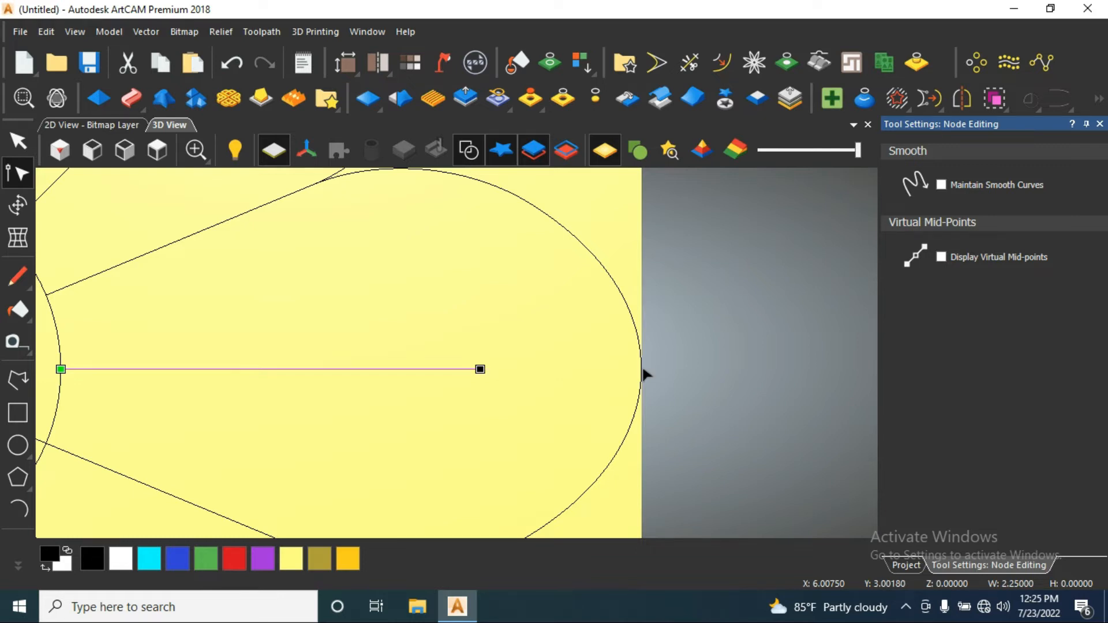
Delete the inner circle together with all untrimmed radial lines crossing the design centre
scroll(625, 366, "down", 5)
scroll(438, 399, "up", 2)
scroll(500, 425, "up", 3)
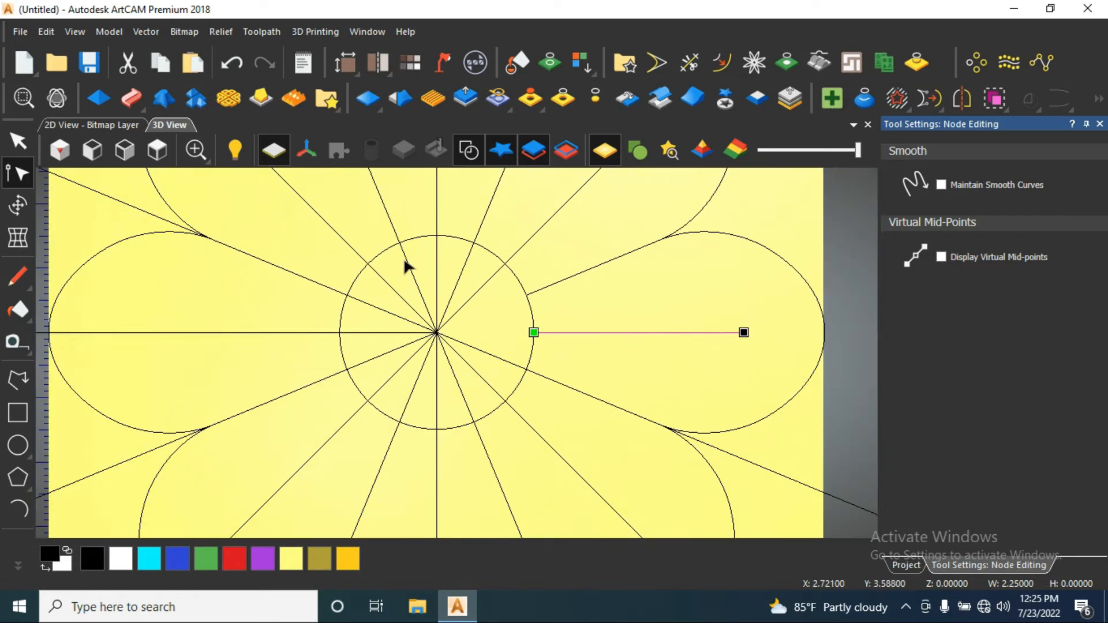
left_click_drag(509, 443, 396, 279)
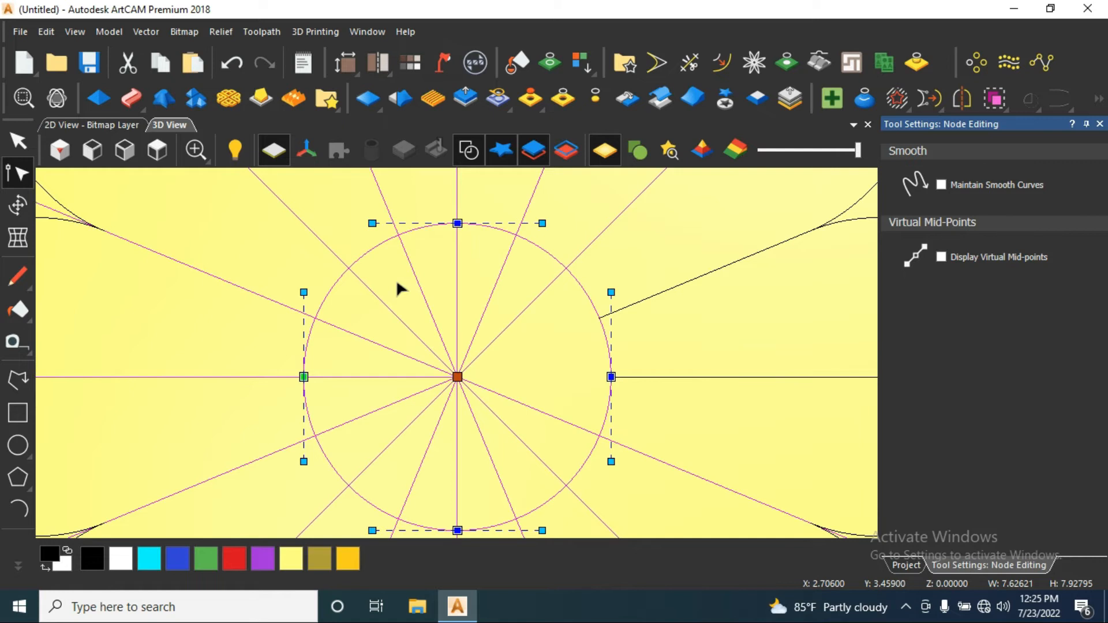
key("Delete")
scroll(637, 345, "down", 5)
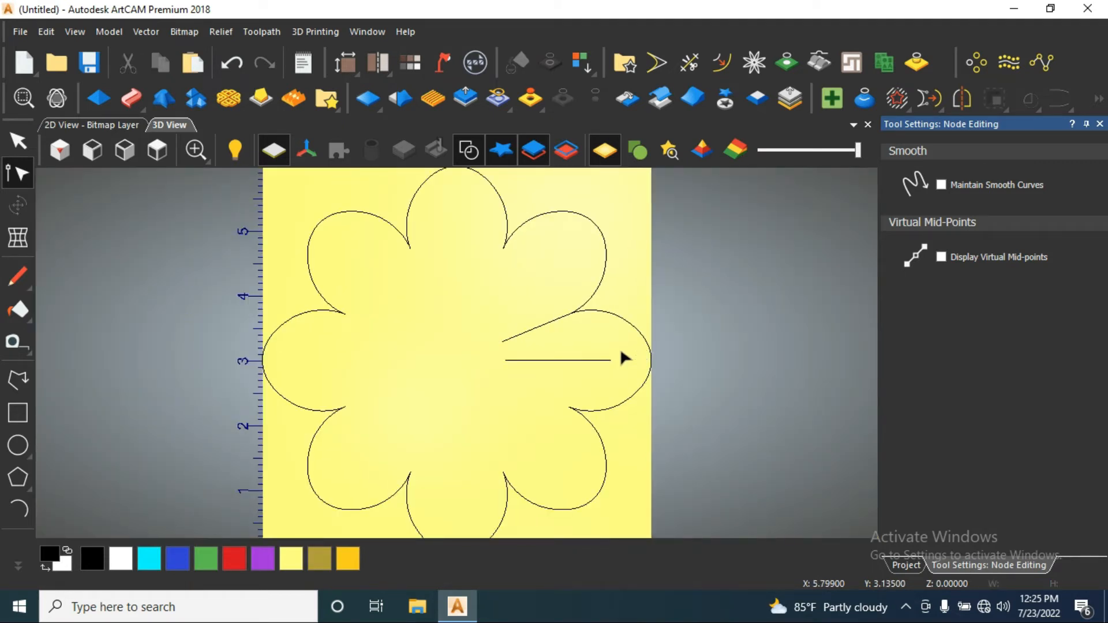
Undo the last deletion and delete only the untrimmed radial lines crossing the centre, keeping the inner circle
key("ctrl+z")
scroll(470, 362, "up", 1)
scroll(471, 370, "up", 2)
left_click_drag(493, 389, 428, 306)
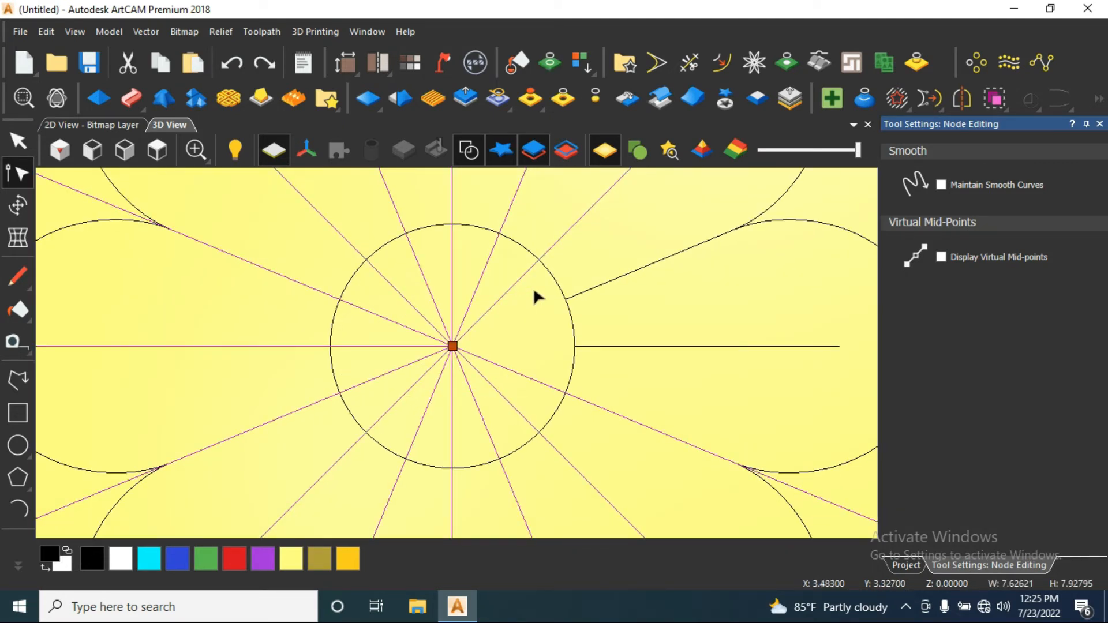
key("Delete")
scroll(563, 369, "down", 4)
Rotate-copy the trimmed petal divider and horizontal centre line around X 3, Y 3 inches, with 8 objects over a total of 360 degrees
scroll(527, 381, "up", 3)
left_click_drag(531, 391, 501, 314)
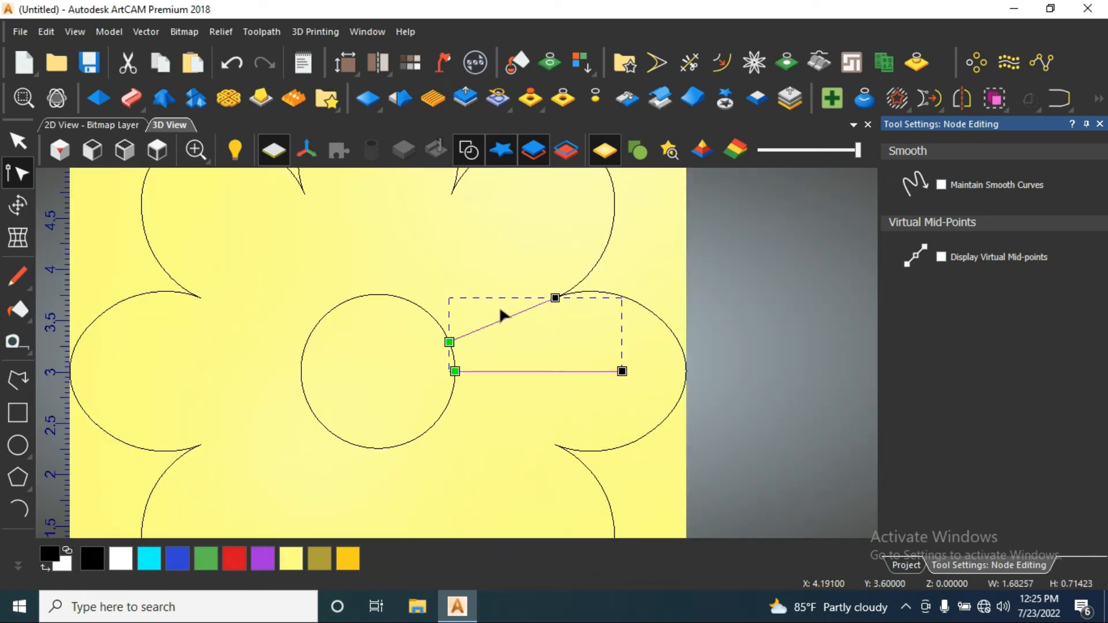
scroll(501, 316, "down", 4)
left_click(978, 64)
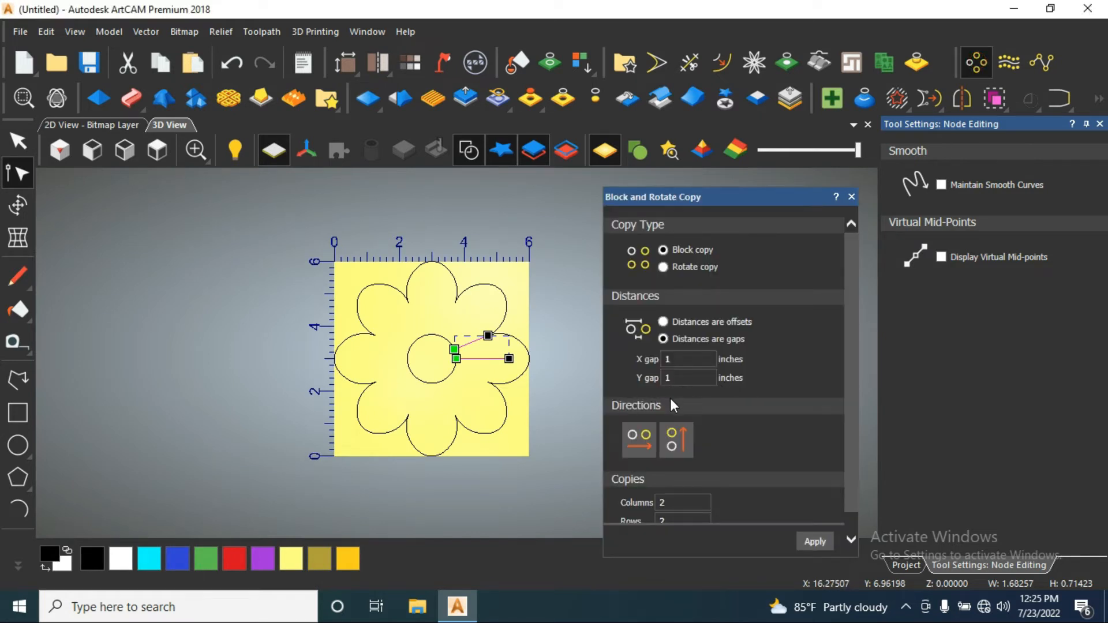
scroll(702, 413, "down", 1)
left_click(665, 243)
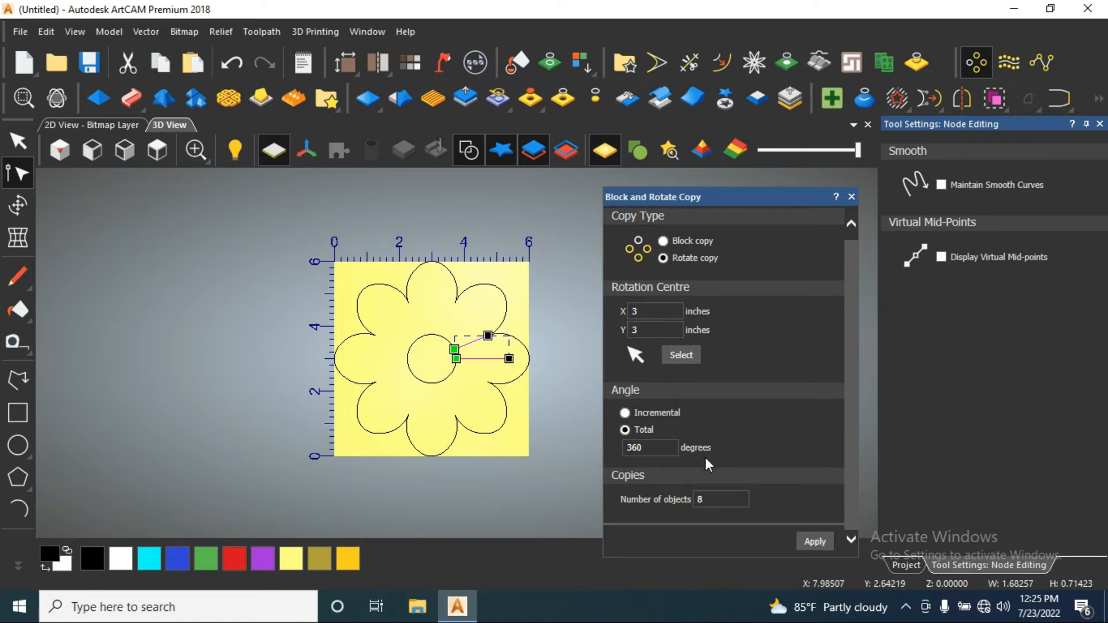
left_click_drag(718, 502, 667, 512)
left_click(811, 542)
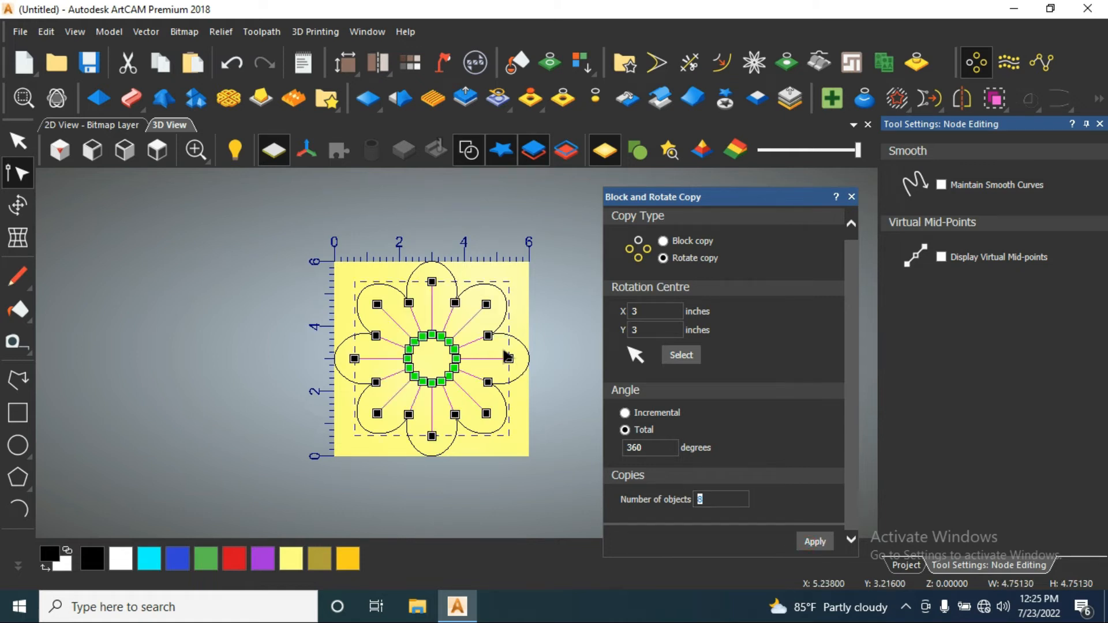
Examine the rotated divider and centre lines against the petals, inner circle and outer flower outline
scroll(508, 353, "up", 2)
left_click(558, 320)
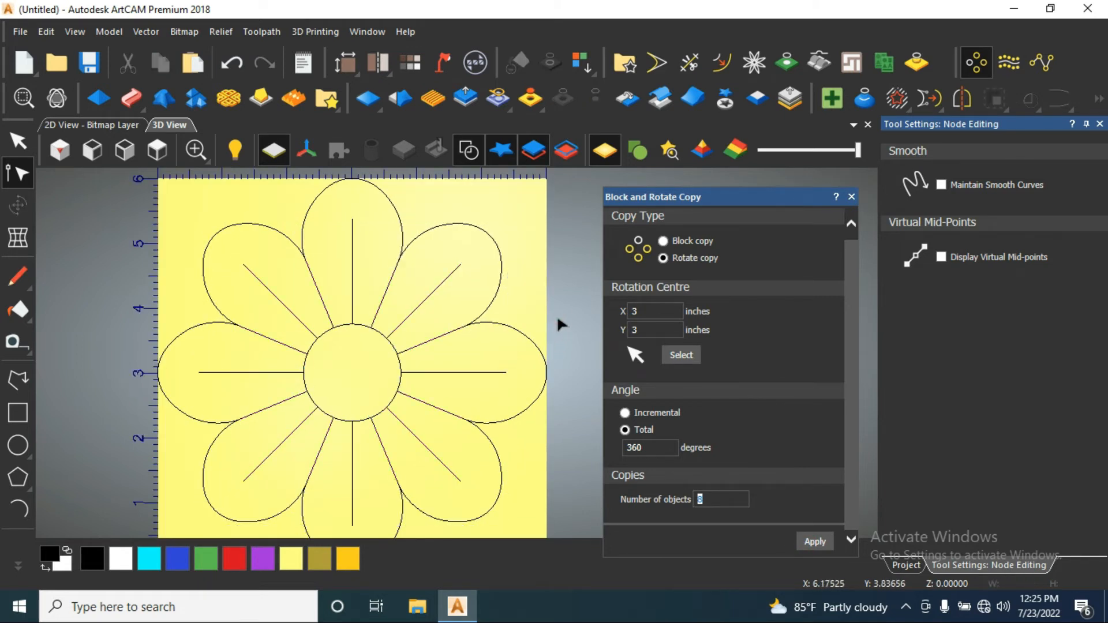
scroll(554, 320, "down", 1)
scroll(469, 363, "up", 2)
scroll(468, 362, "down", 1)
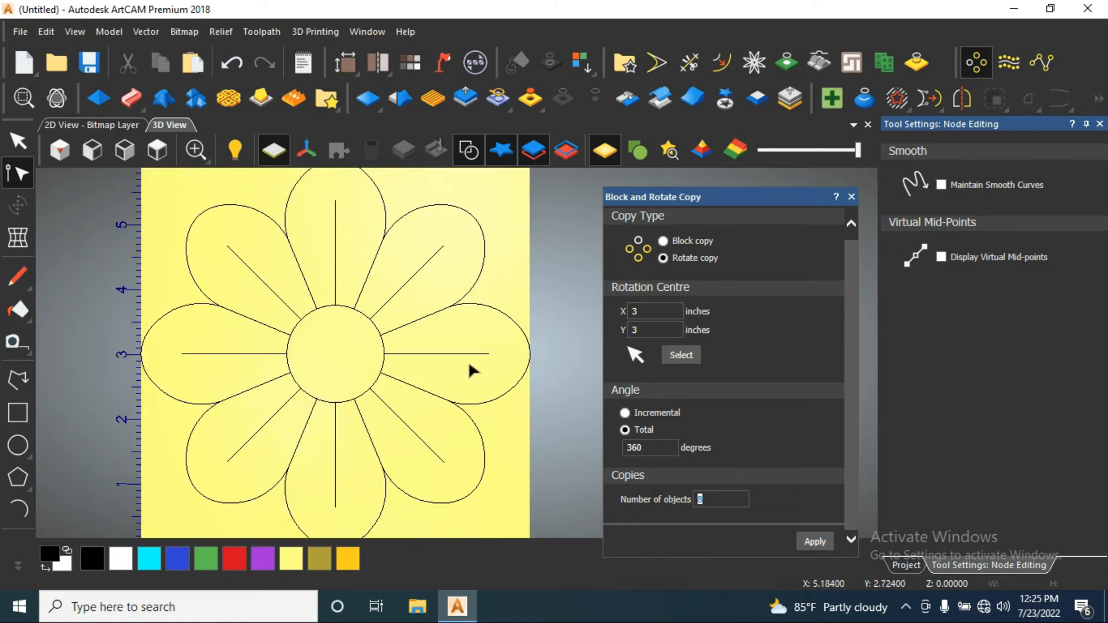
key("ctrl+a")
scroll(454, 313, "down", 2)
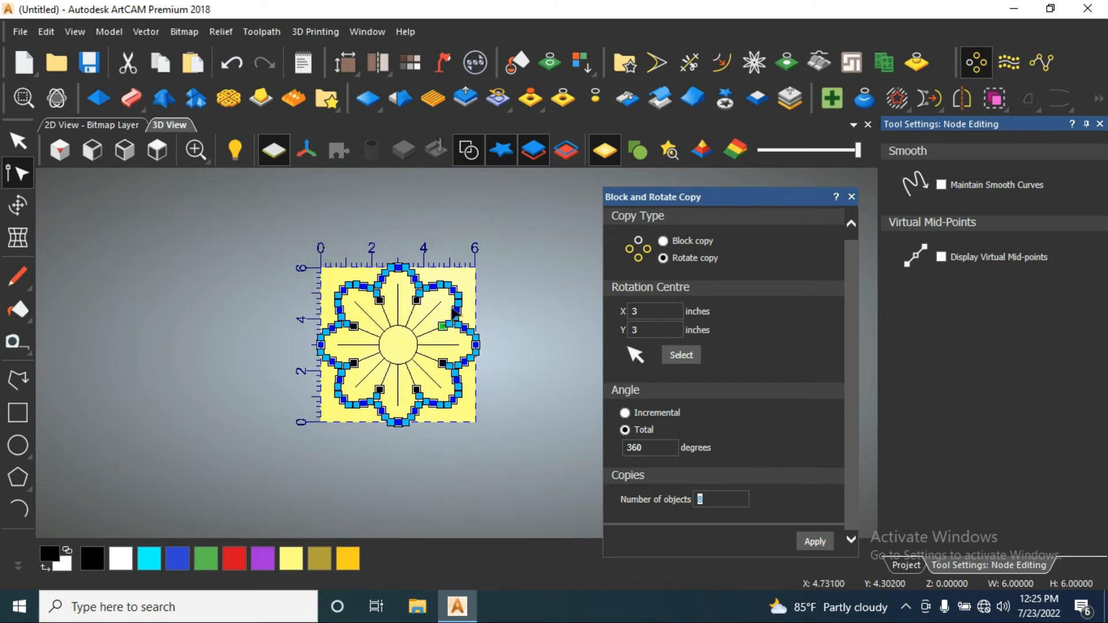
left_click(511, 292)
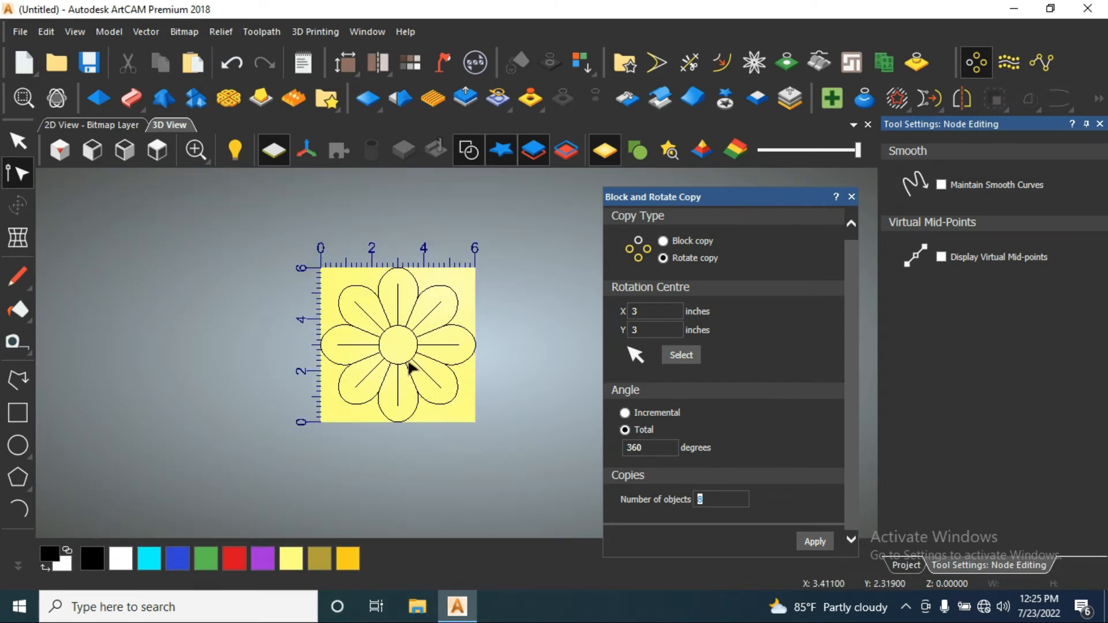
scroll(444, 360, "up", 2)
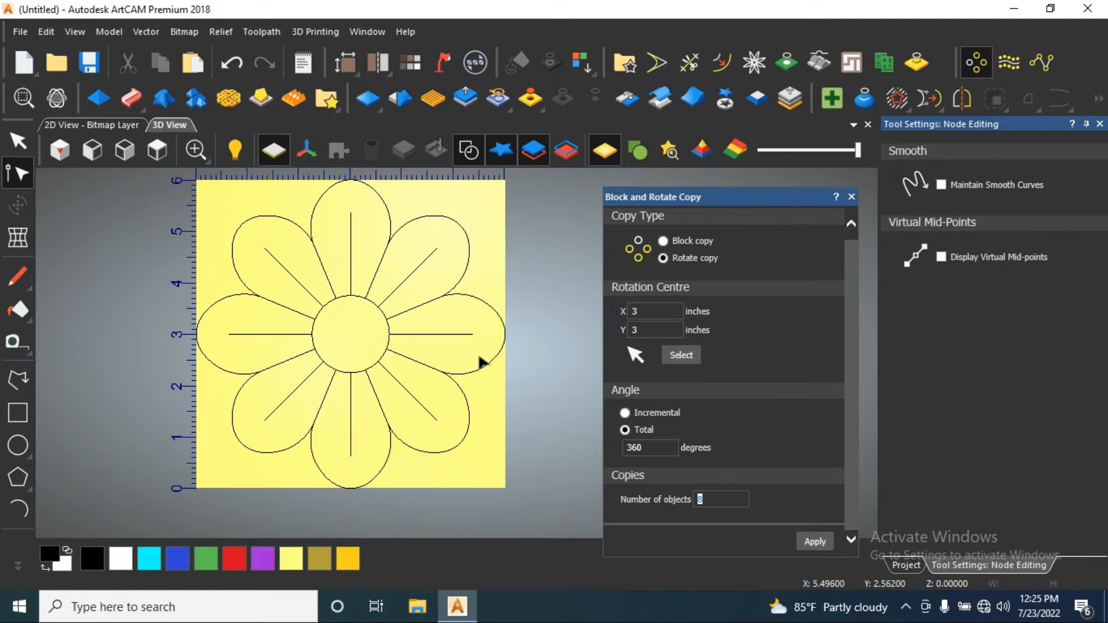
left_click(505, 323)
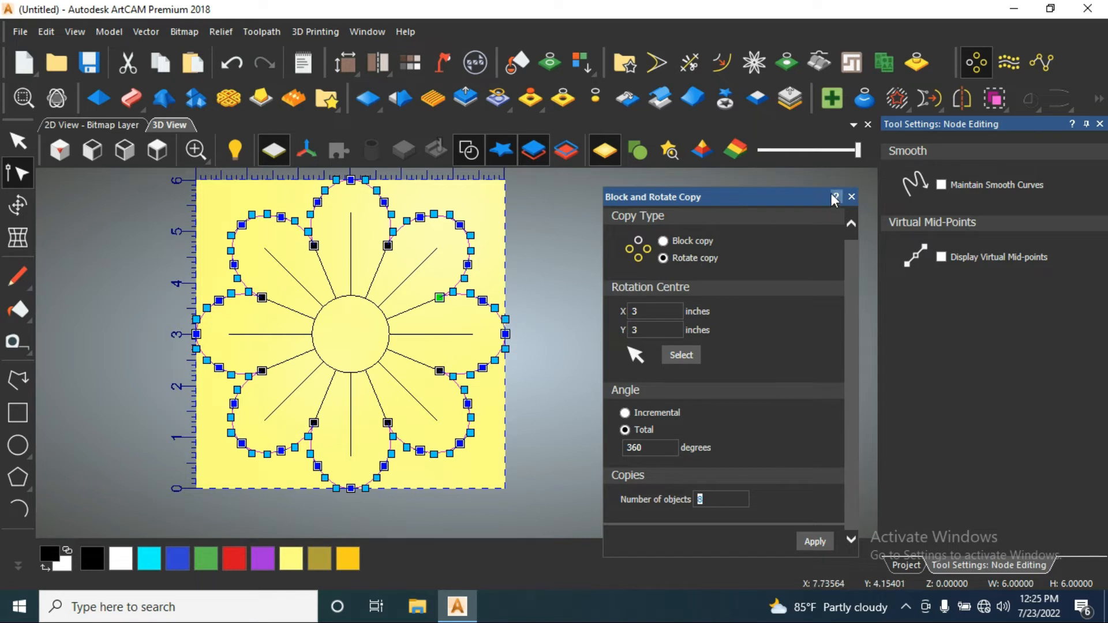
Close the Block and Rotate Copy dialog, leave node editing and deselect the flower outline
left_click(851, 196)
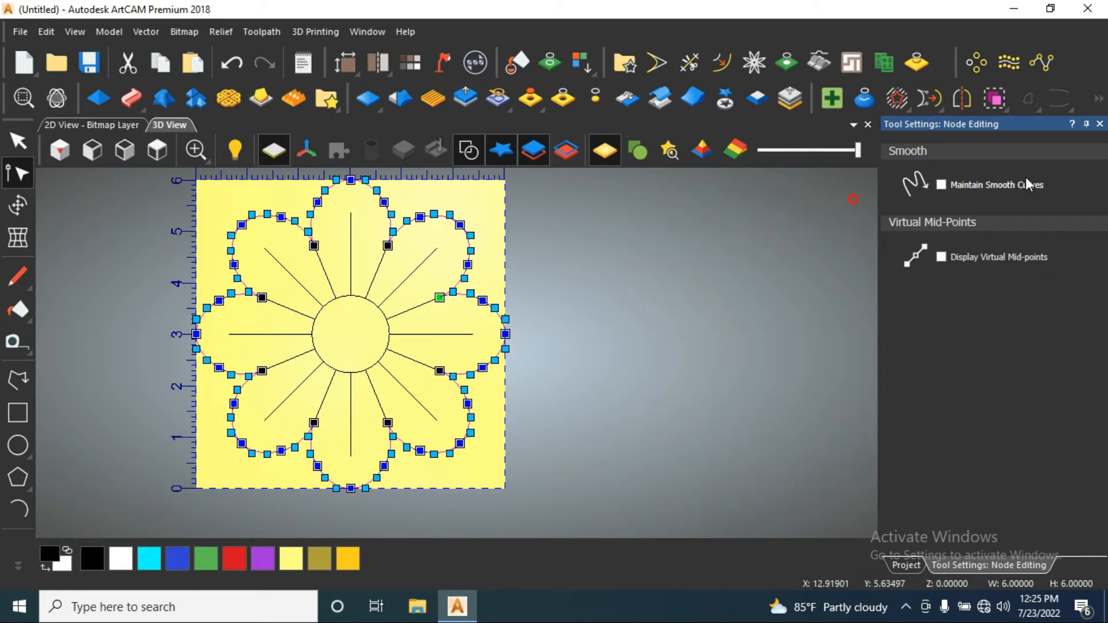
left_click(1100, 123)
left_click(597, 322)
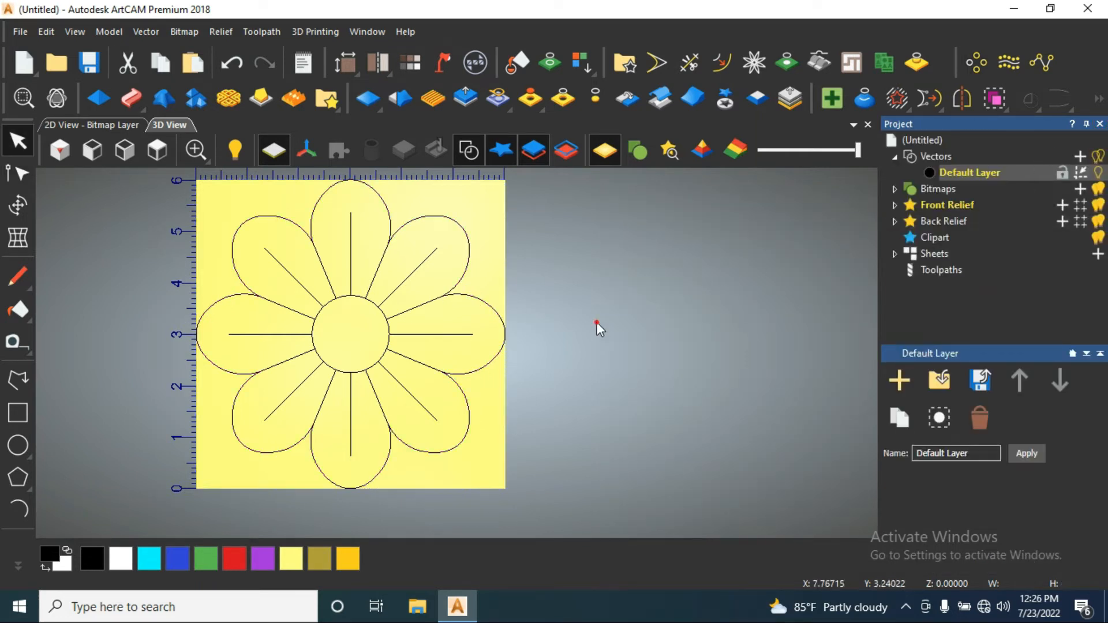
Rename the default vector layer as f
left_click(1100, 173)
left_click(1100, 173)
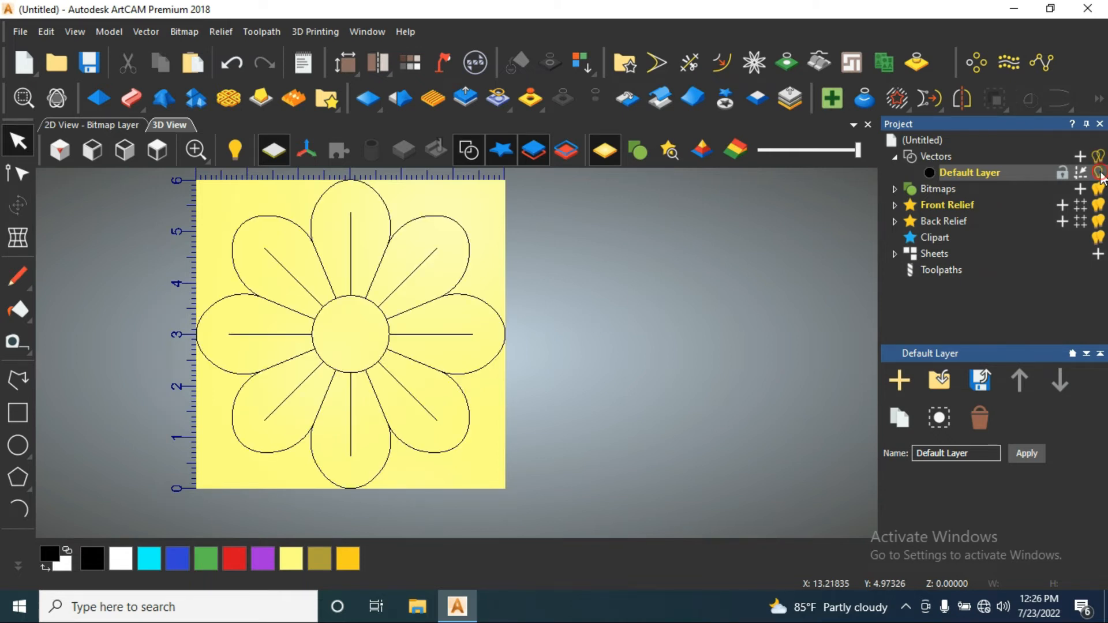
double_click(1005, 174)
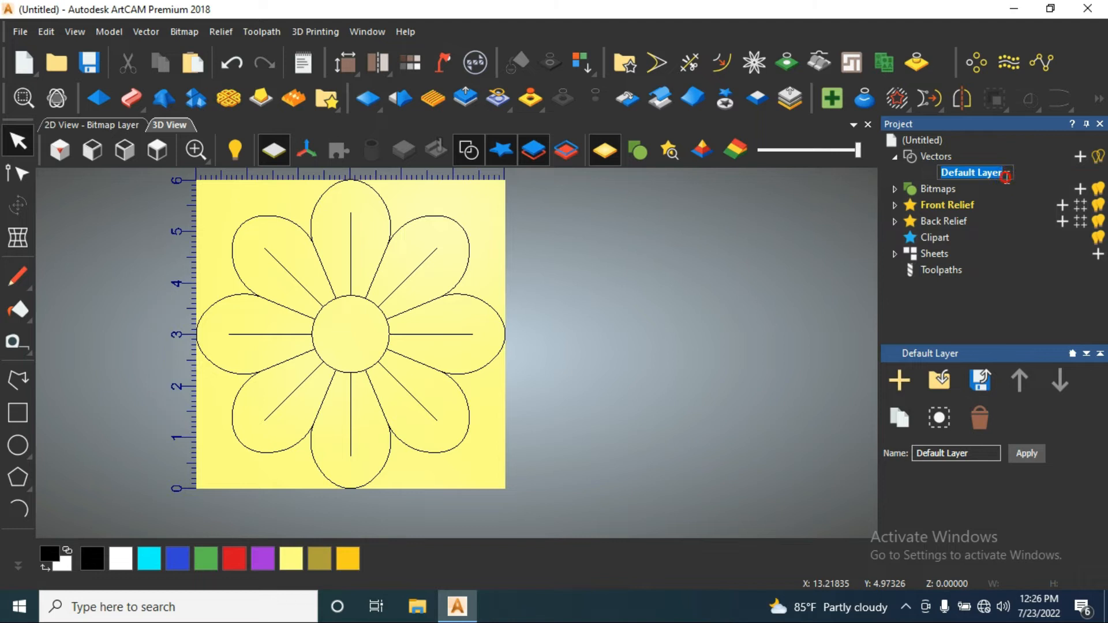
type("f")
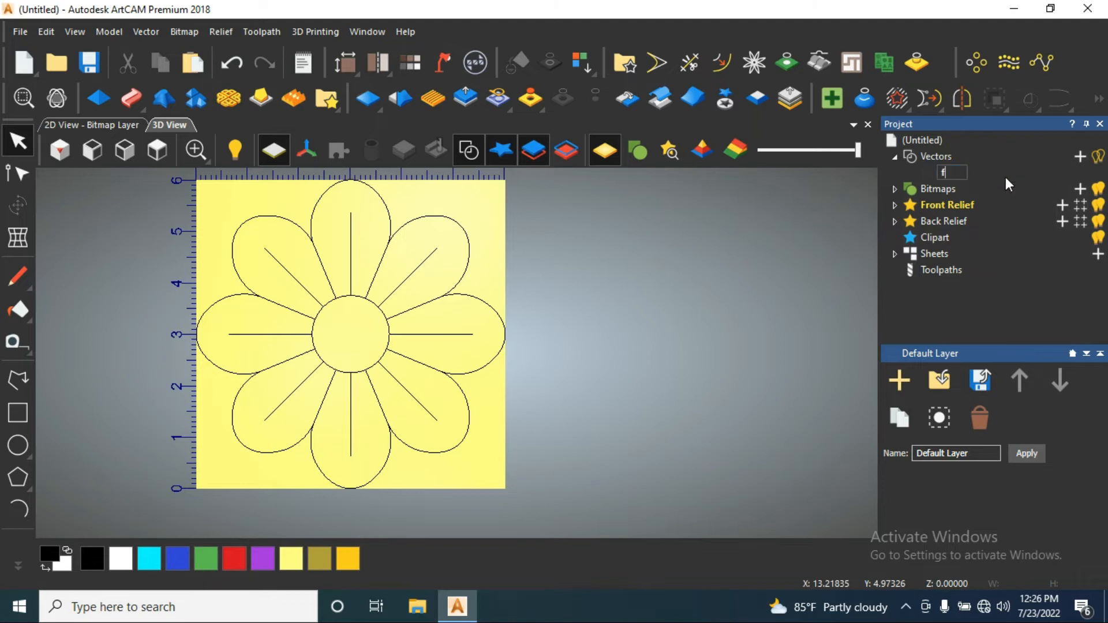
key("Return")
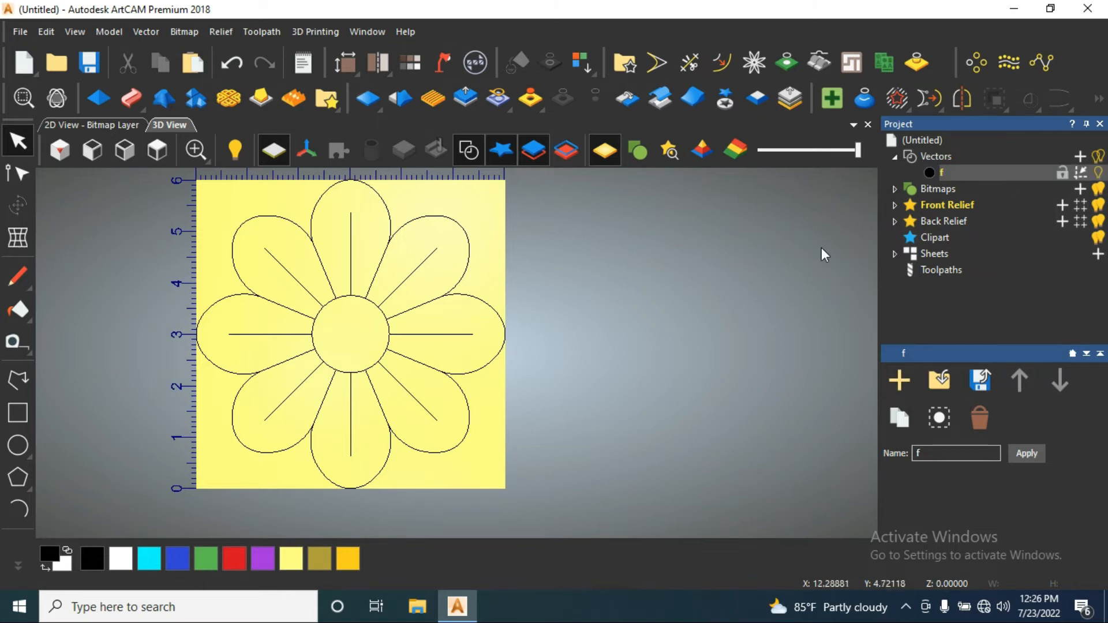
left_click(685, 248)
left_click(498, 309)
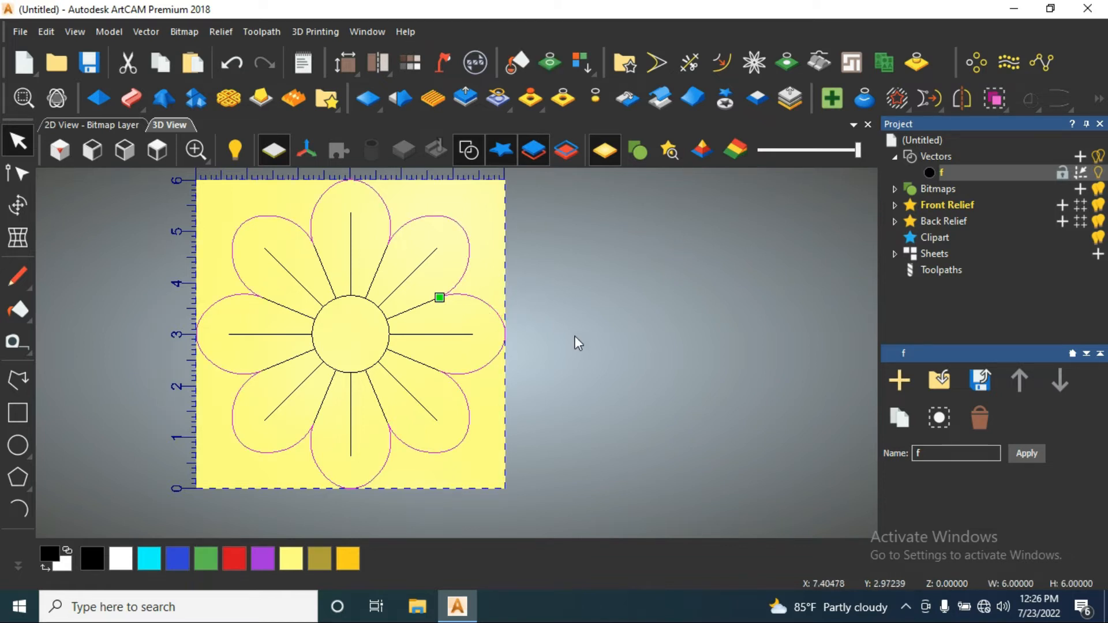
left_click_drag(484, 304, 570, 296)
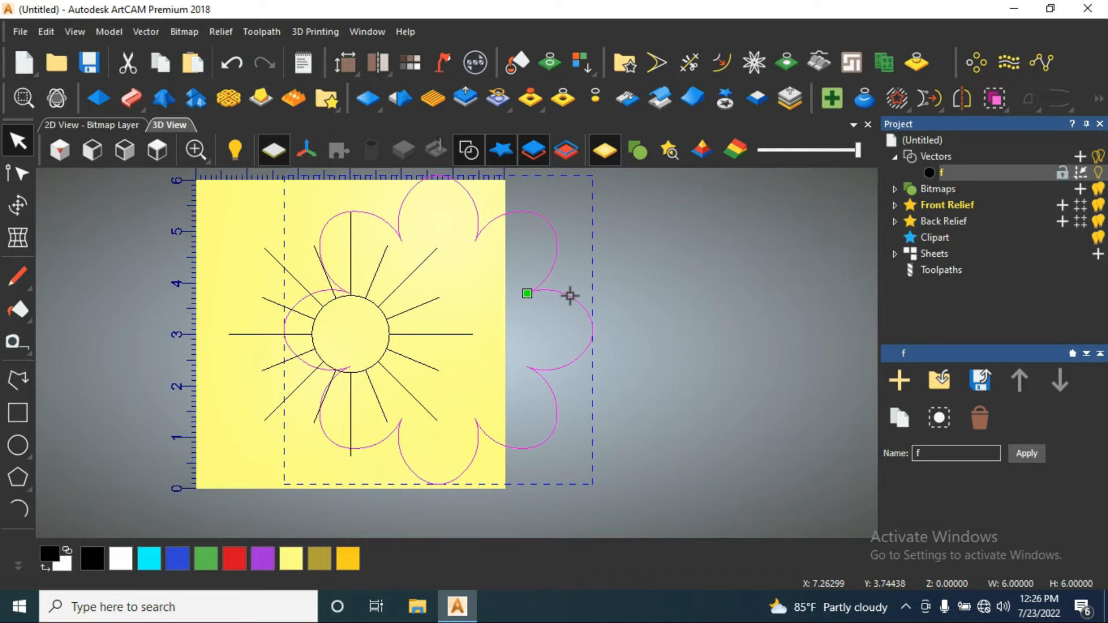
key("ctrl+z")
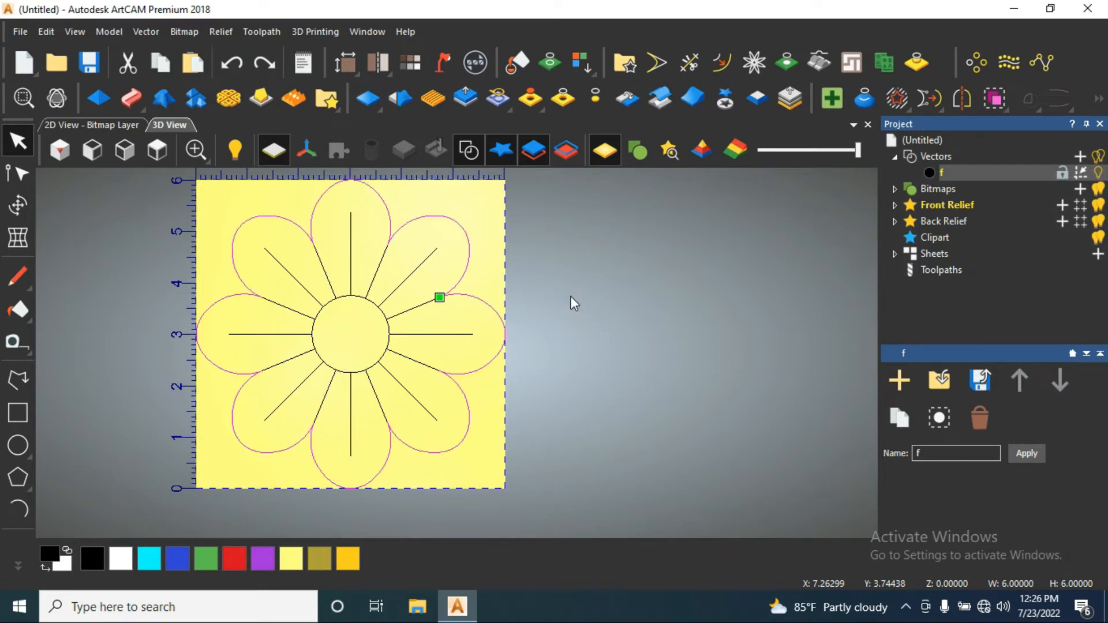
left_click(561, 310)
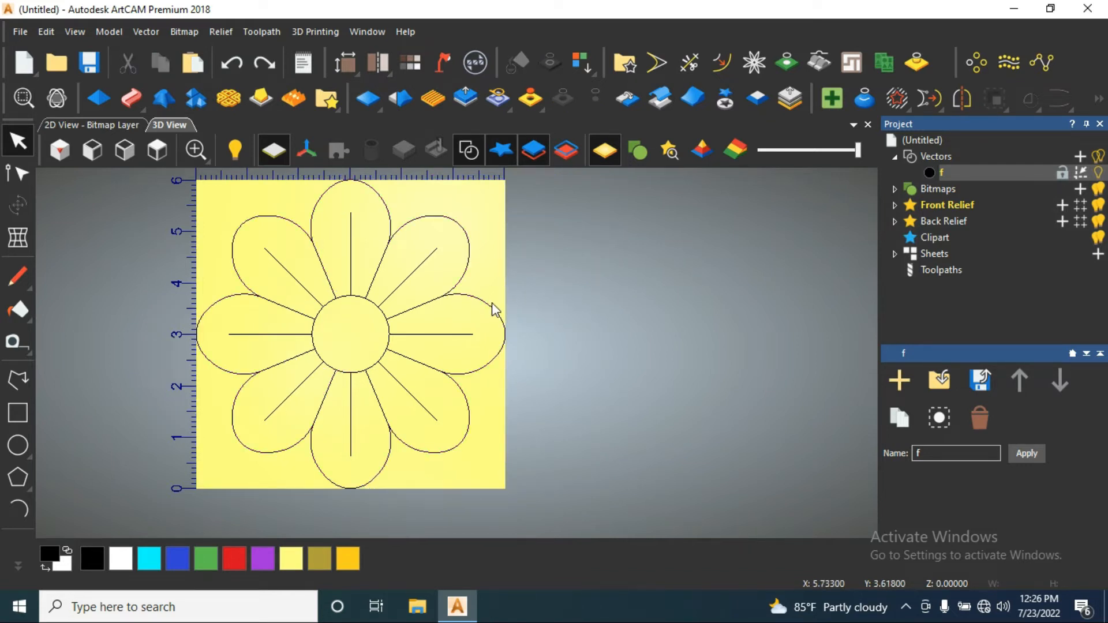
Add a vector layer named c and set its colour to the preset red
left_click(1080, 155)
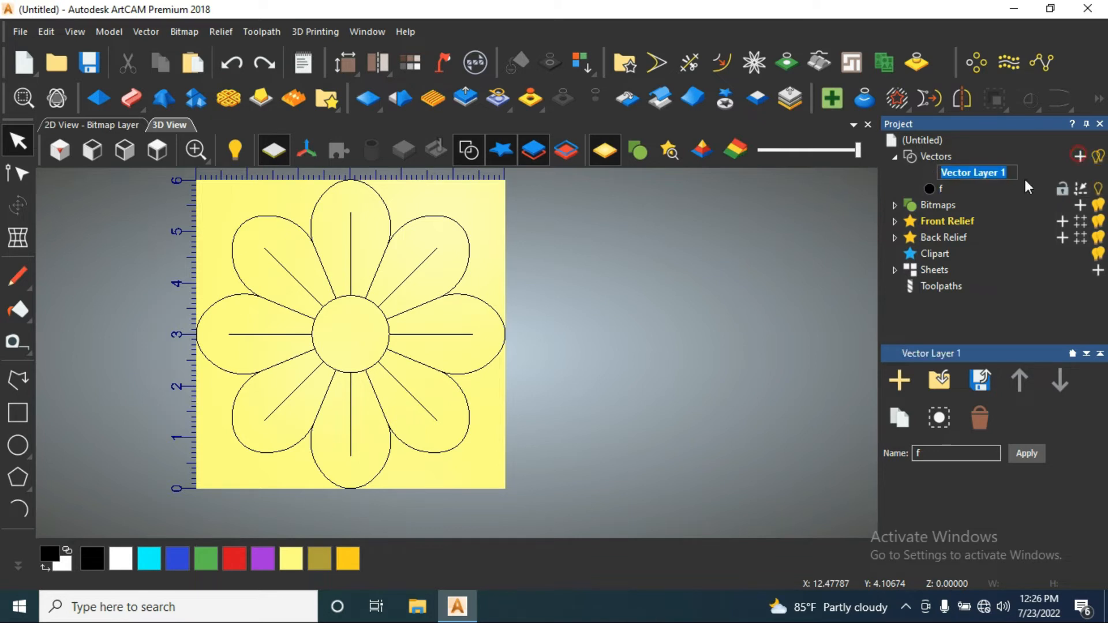
type("c")
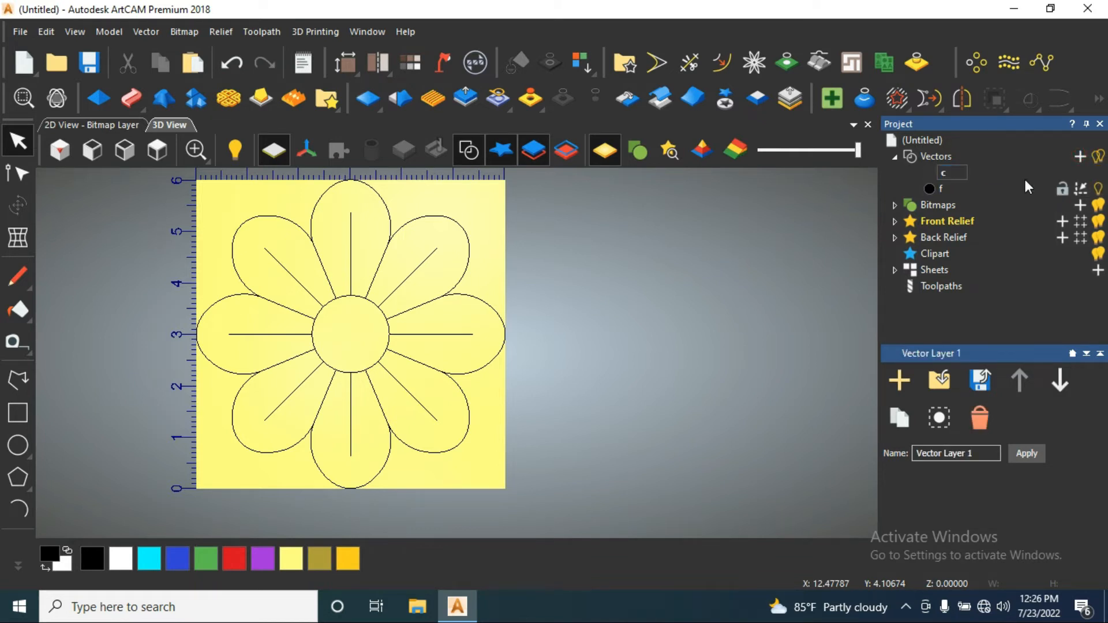
key("Return")
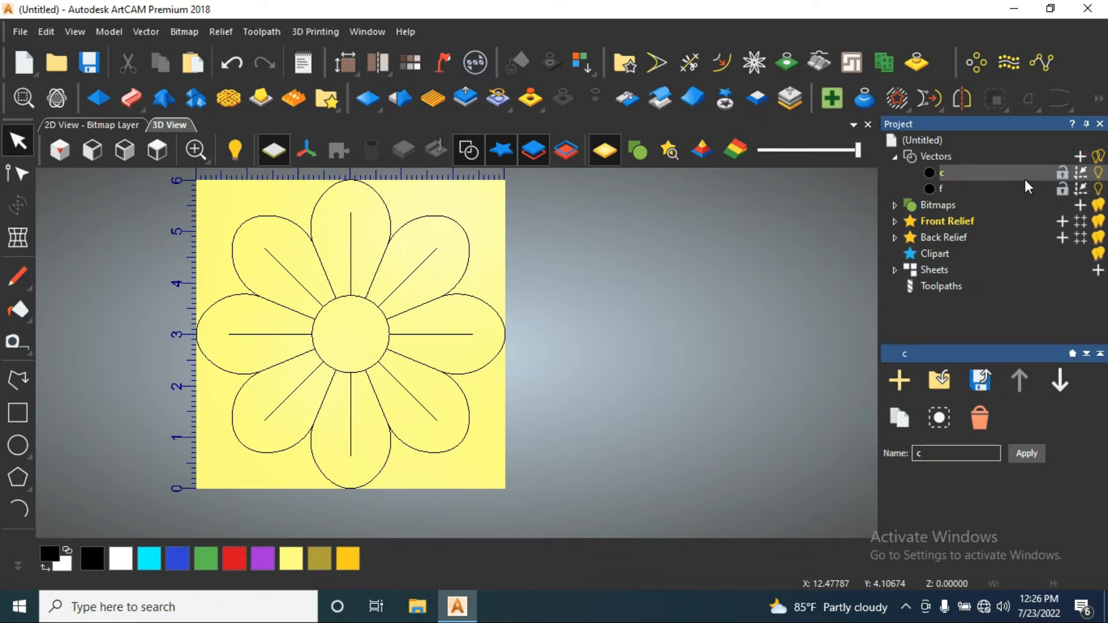
left_click(930, 171)
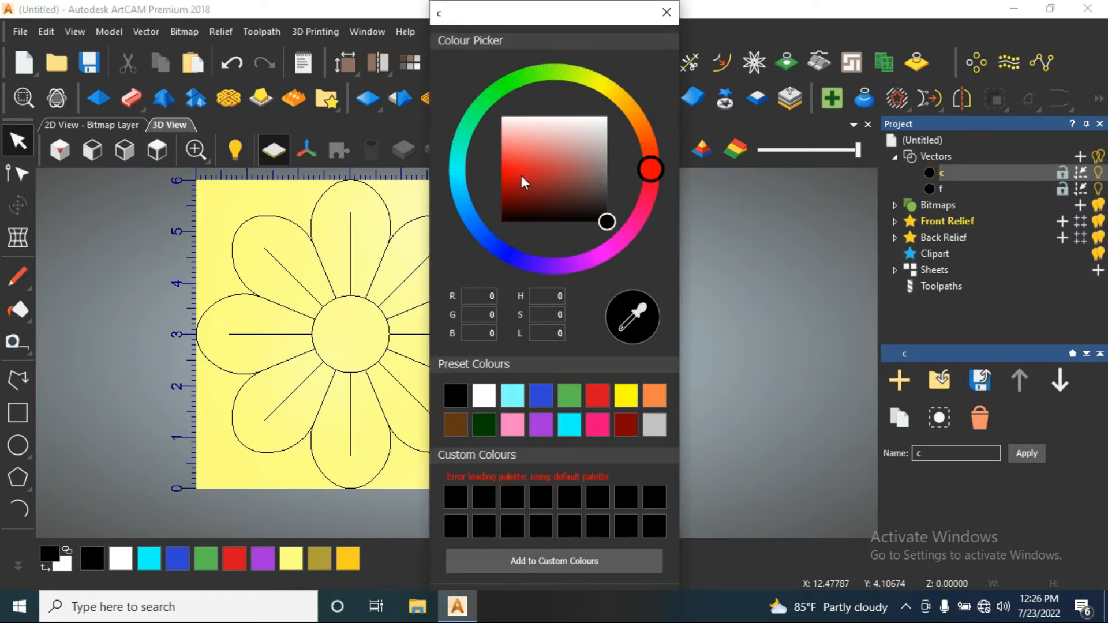
left_click(598, 397)
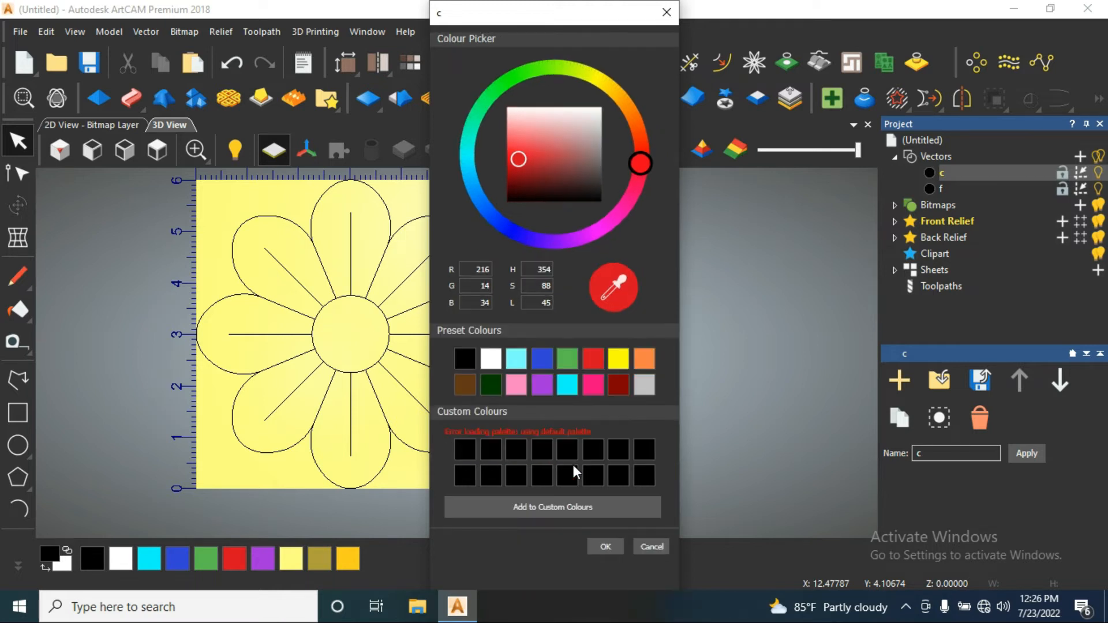
left_click(605, 548)
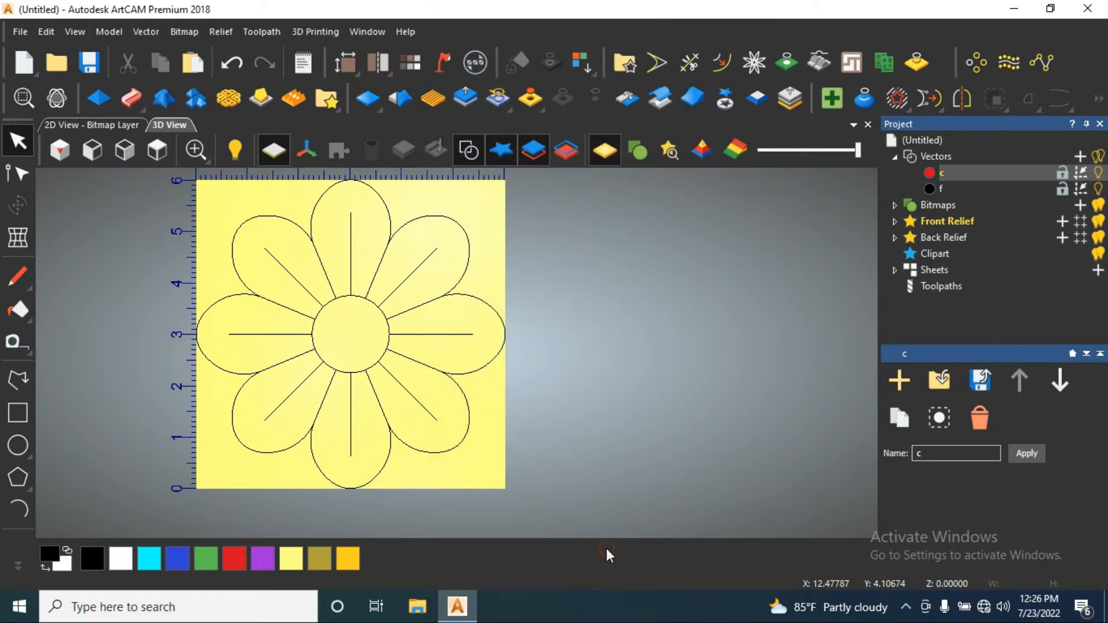
left_click(908, 610)
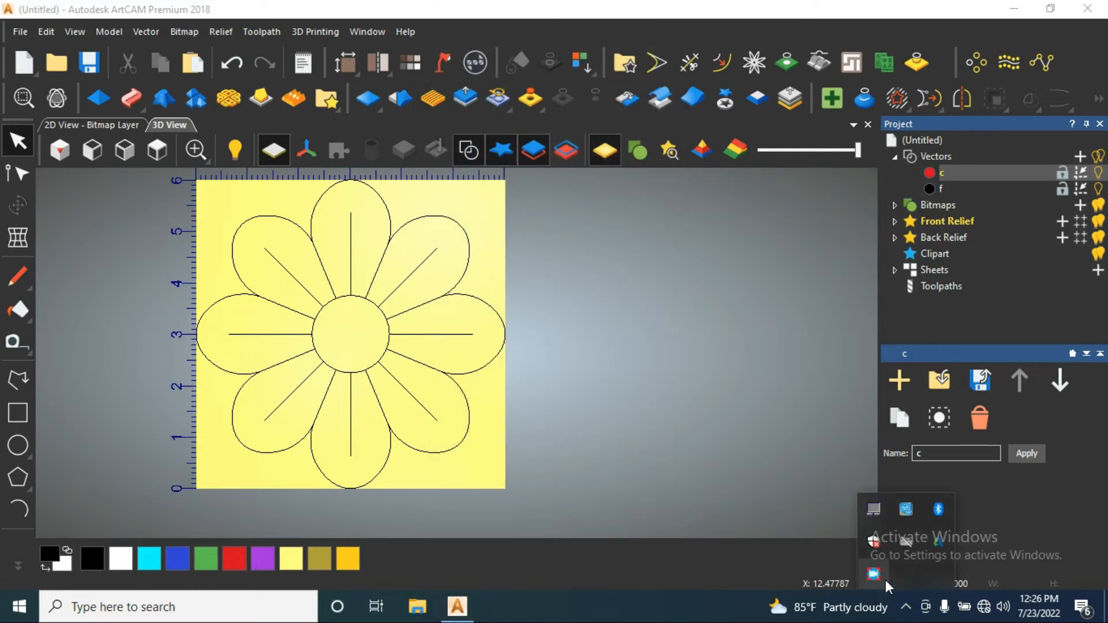
left_click(579, 373)
Copy the outer eight-petal outline, hide layer f and paste the outline in place on layer c
left_click(495, 312)
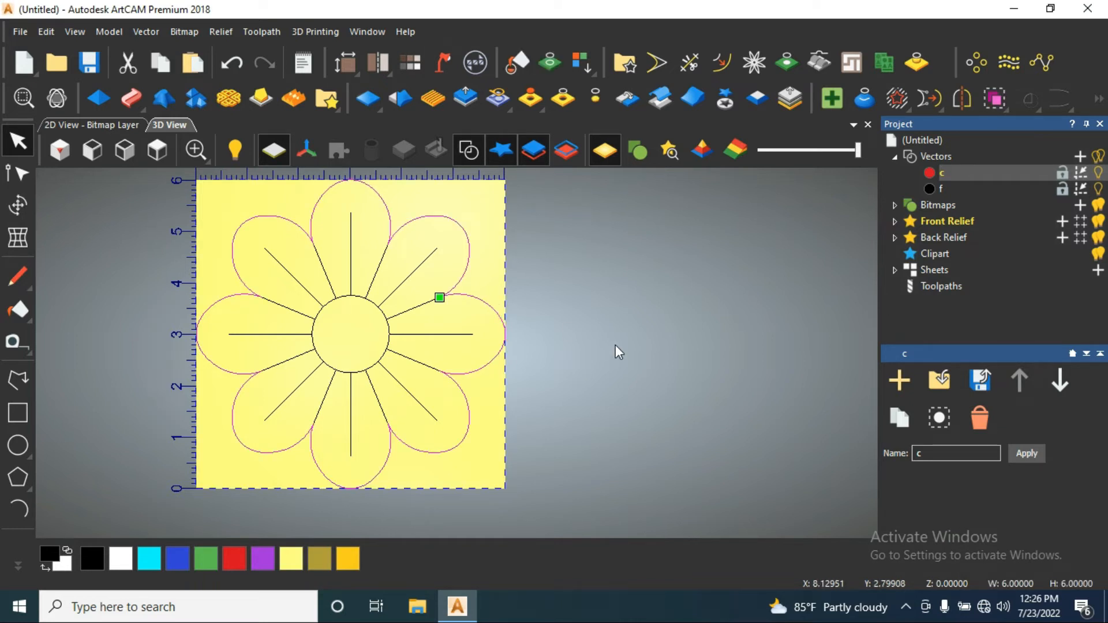
left_click(1097, 188)
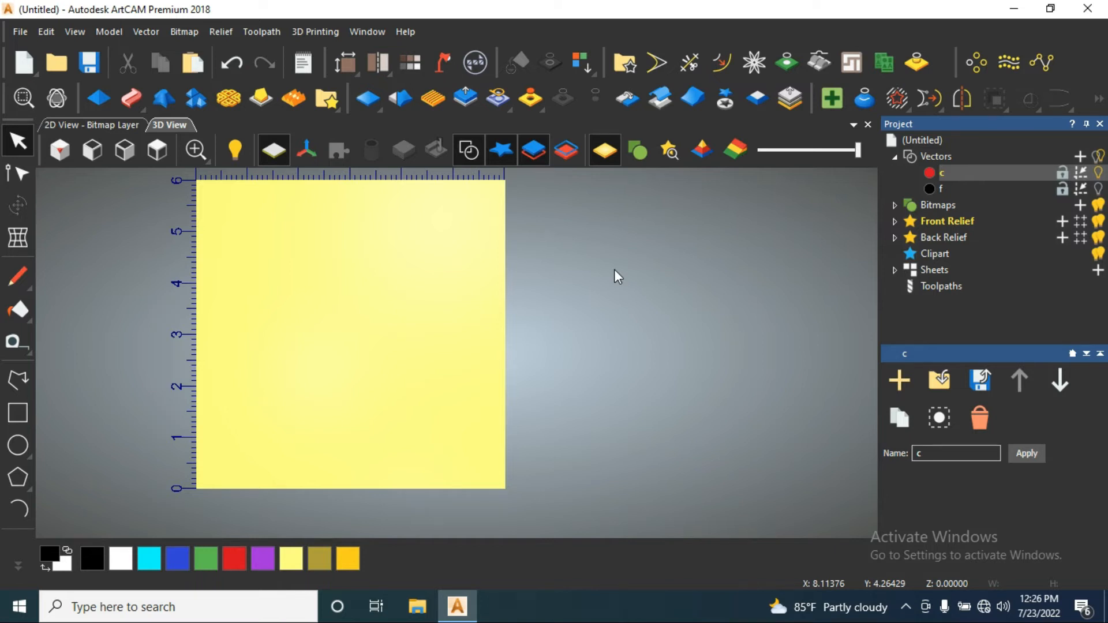
key("ctrl+v")
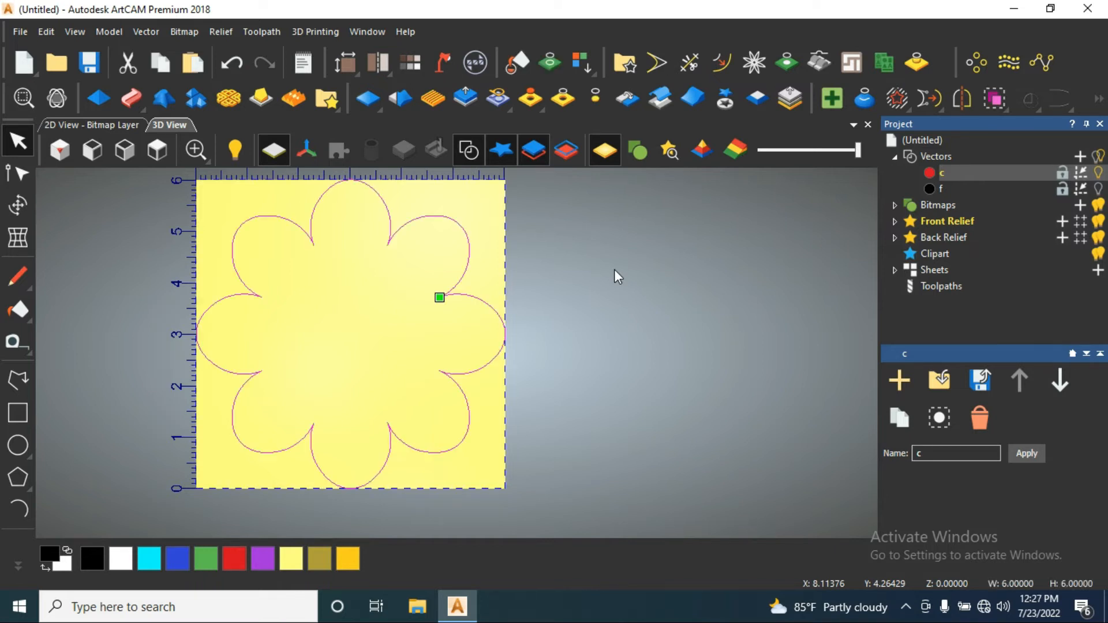
left_click(665, 296)
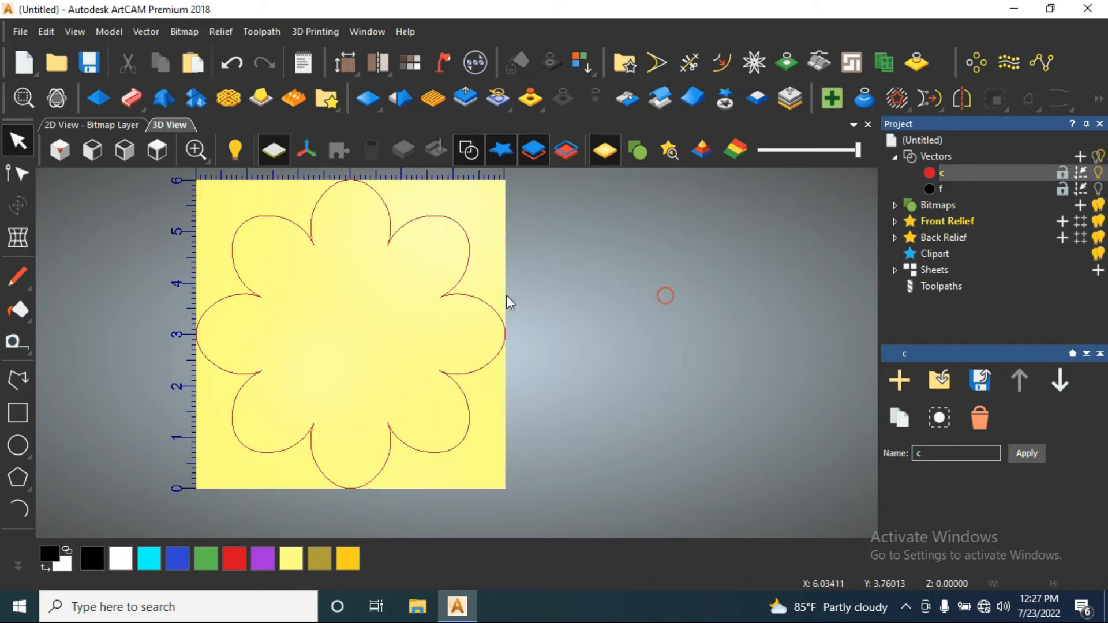
Show and hide layers c and f in turn to compare their contents, and make all vector layers visible
left_click(1097, 173)
left_click(1098, 172)
left_click(1098, 172)
left_click(1099, 189)
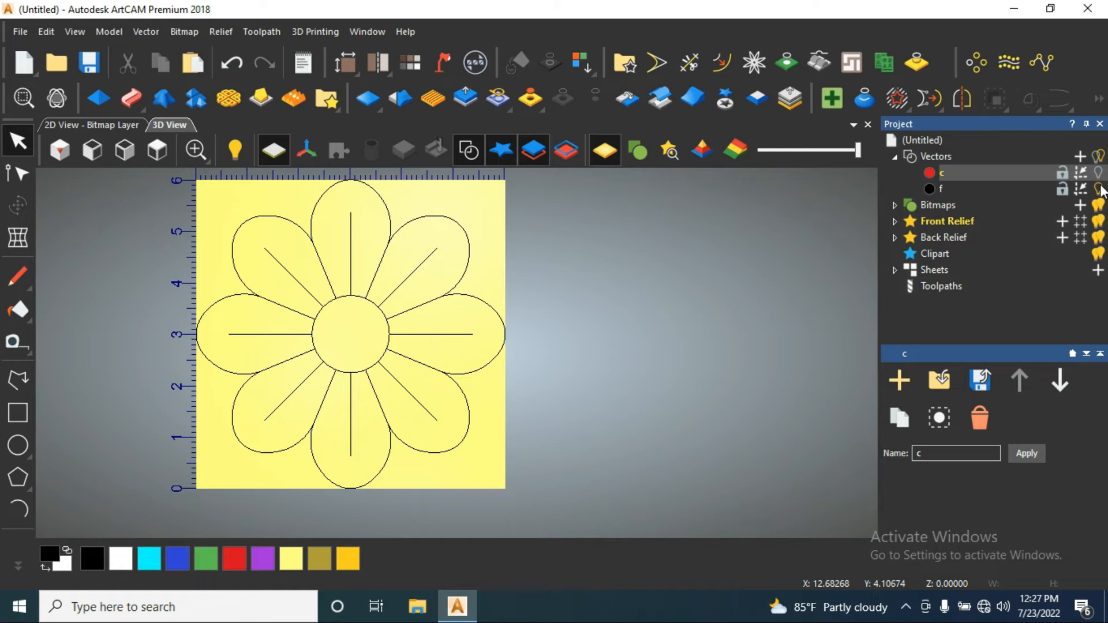
left_click(1100, 189)
left_click(1099, 173)
left_click(1098, 173)
left_click(1099, 189)
left_click(1100, 189)
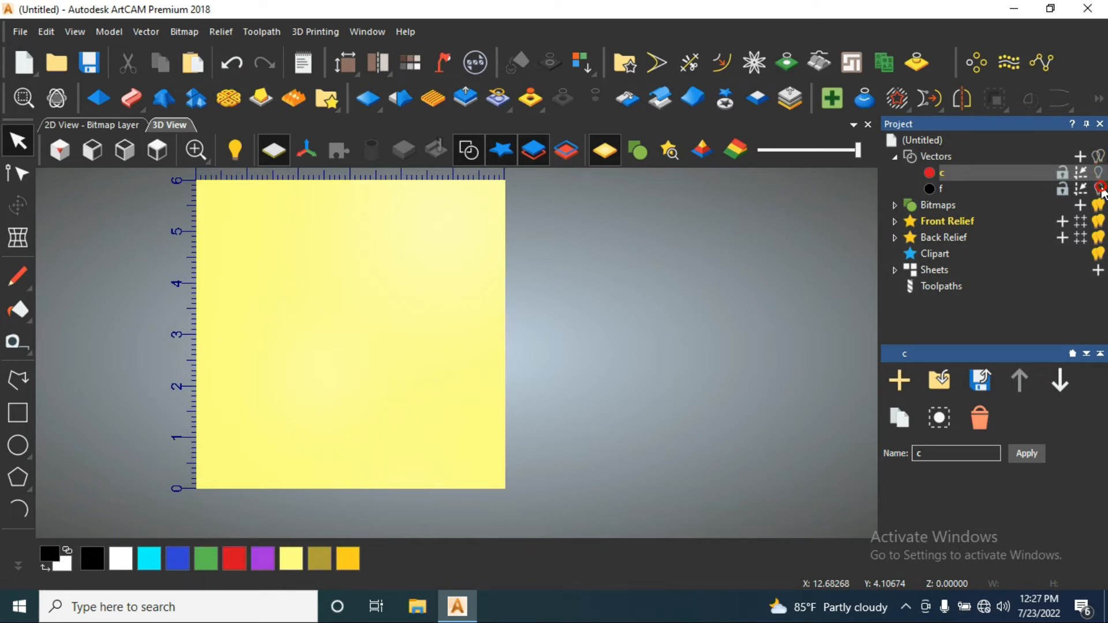
left_click(1098, 156)
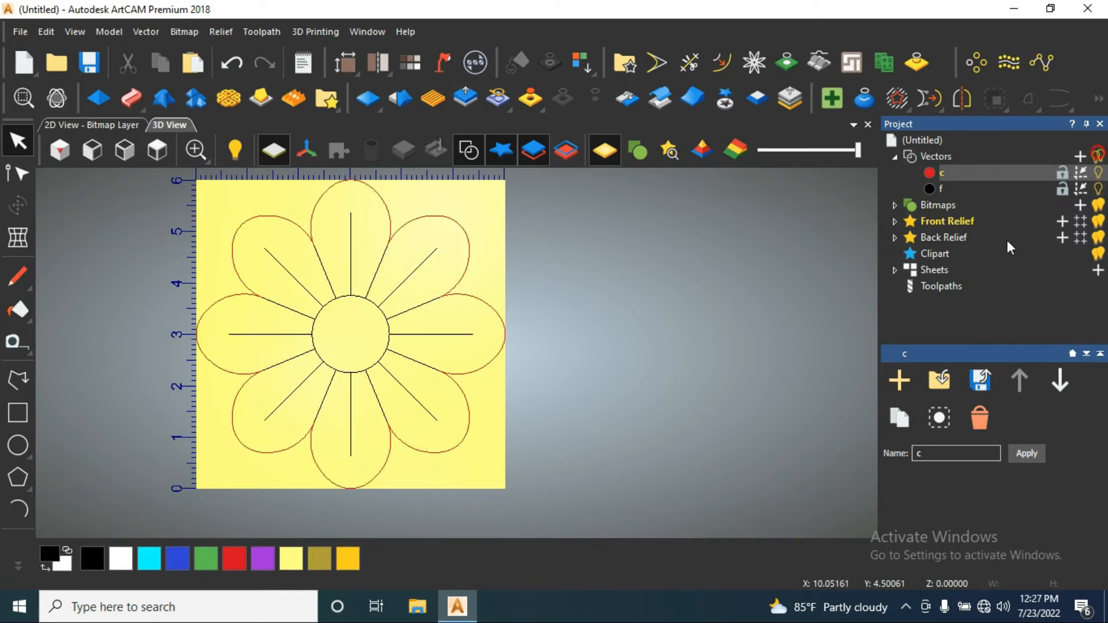
Start a 2D profiling toolpath and define its material thickness as 1 inch
left_click(937, 287)
scroll(689, 317, "down", 2)
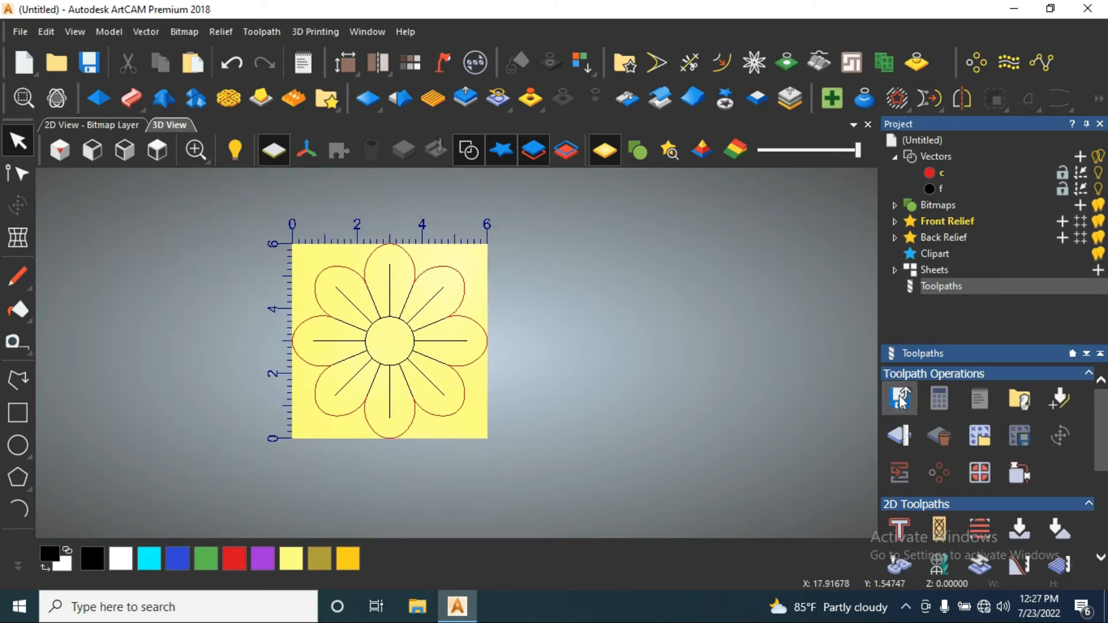
scroll(954, 469, "down", 1)
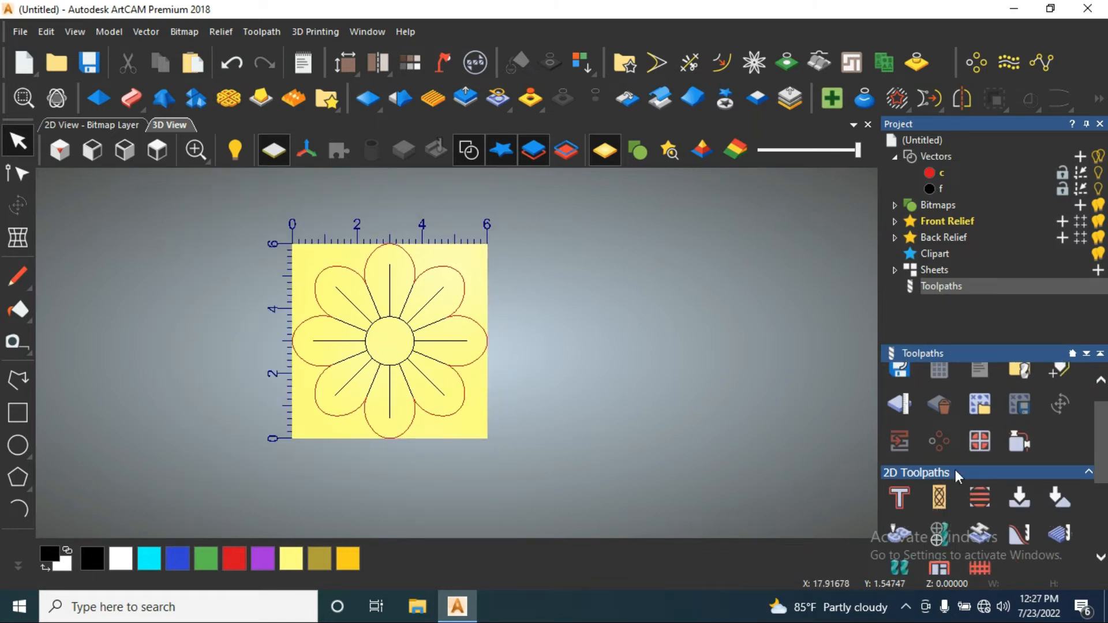
left_click(899, 497)
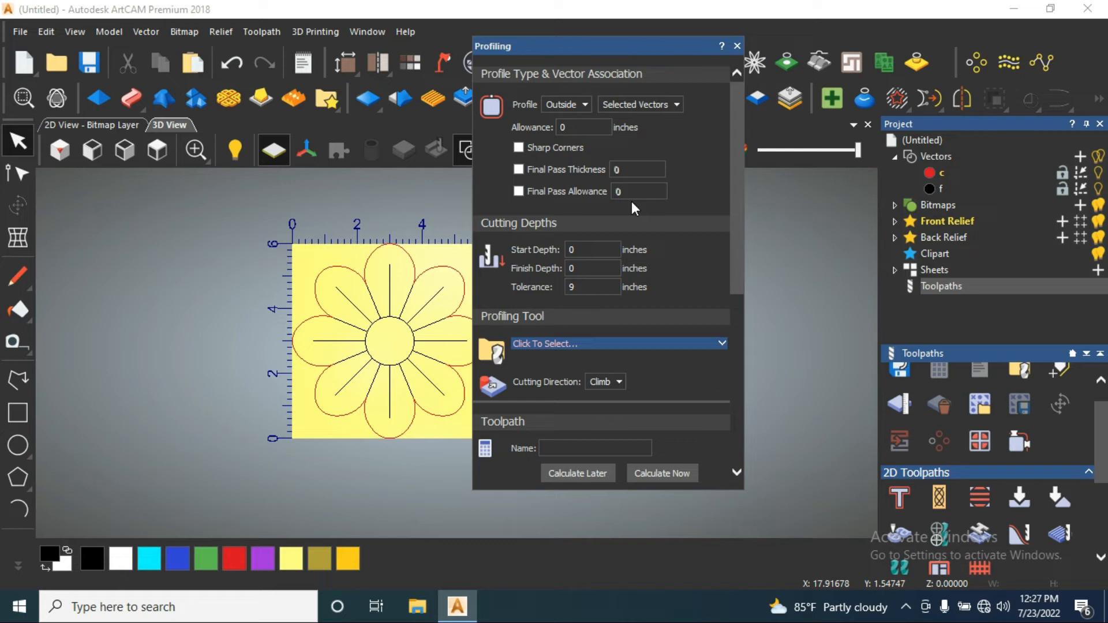
scroll(638, 279, "down", 5)
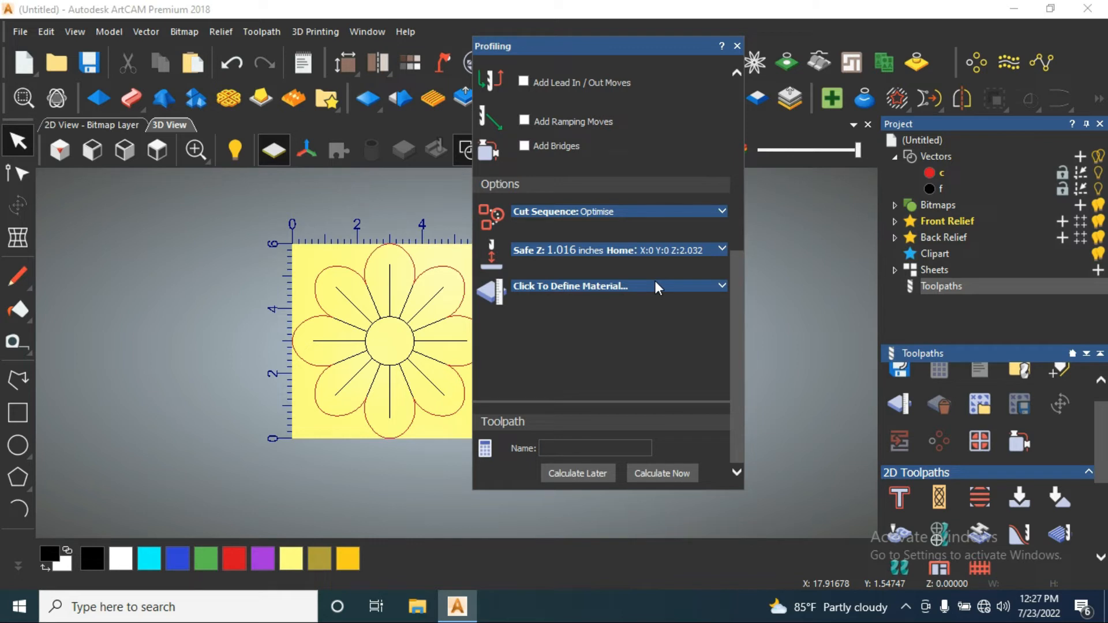
left_click(605, 287)
left_click(734, 388)
left_click(657, 294)
type("1")
key("Return")
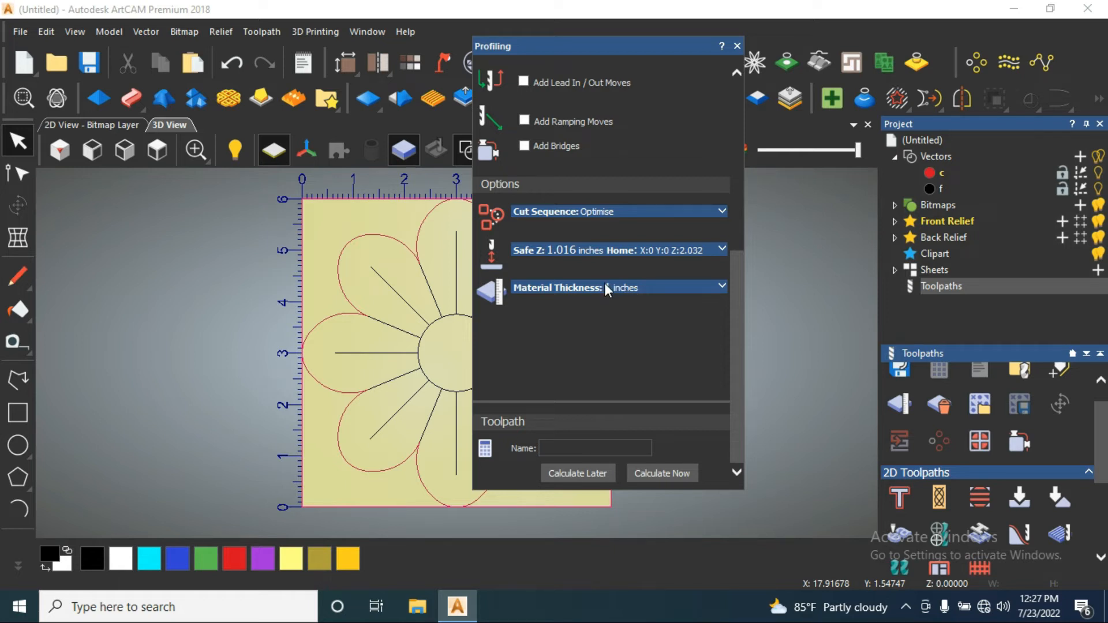
Delete the material definition and close the profiling setup without defining new material
left_click(251, 32)
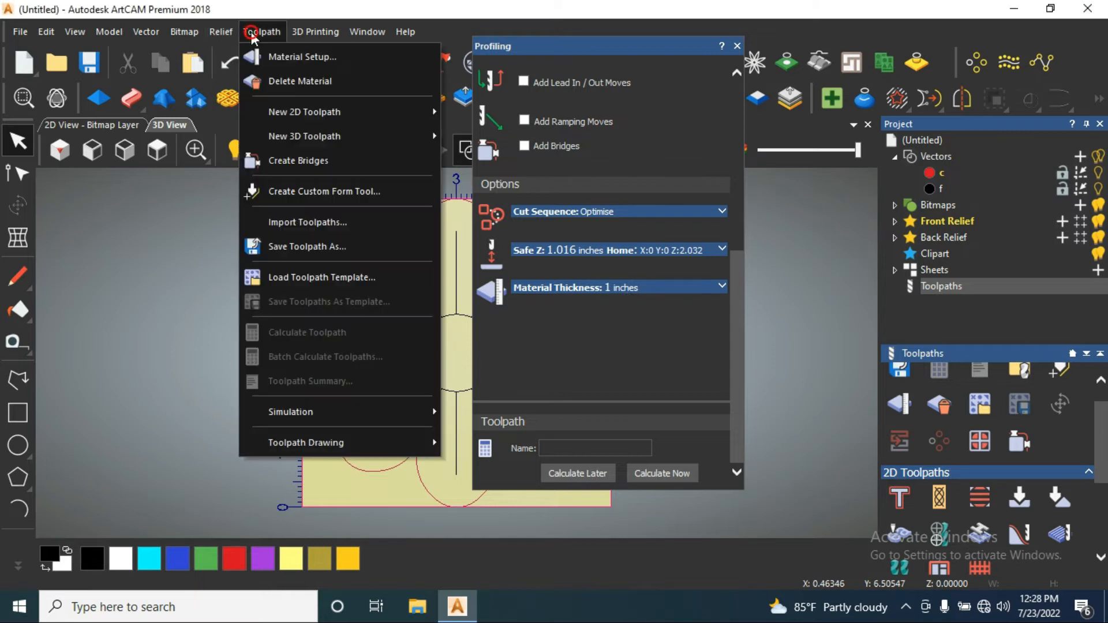
left_click(269, 77)
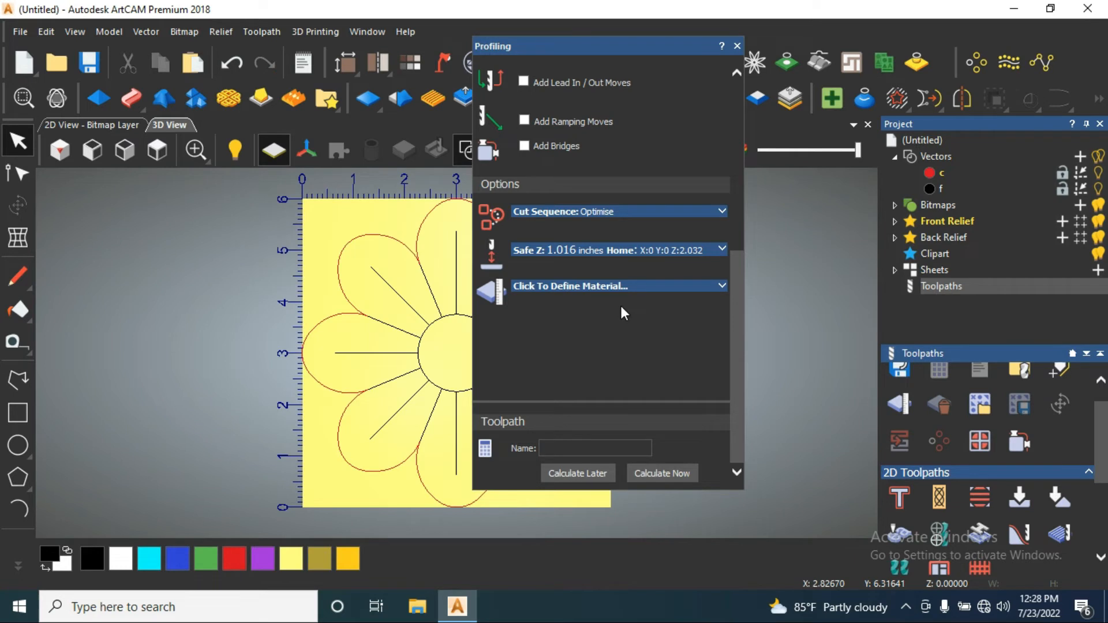
left_click(633, 289)
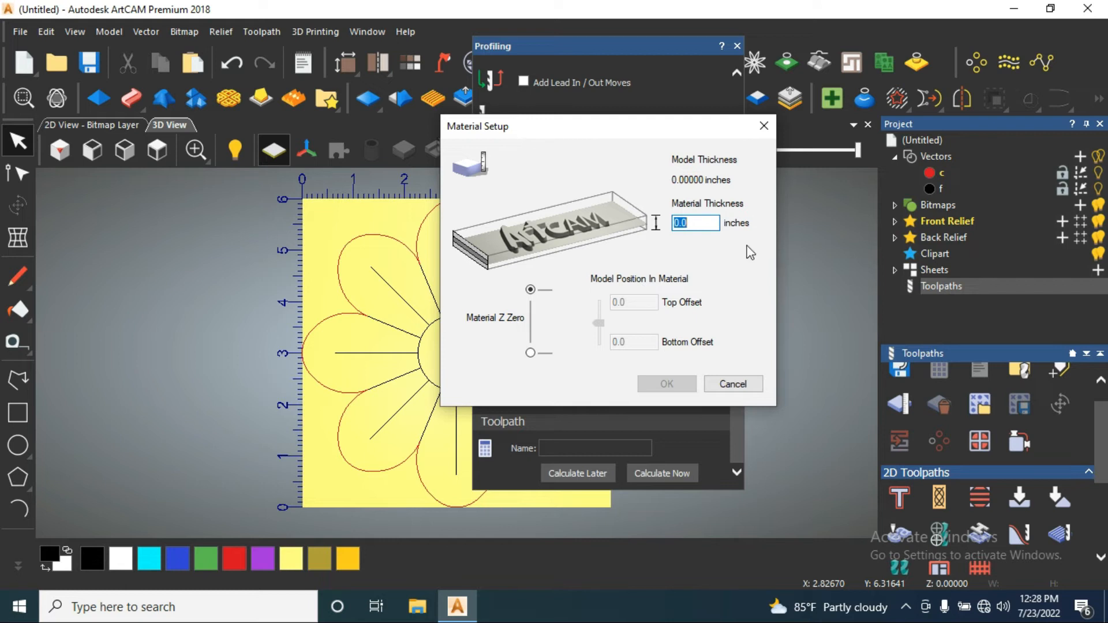
left_click(768, 128)
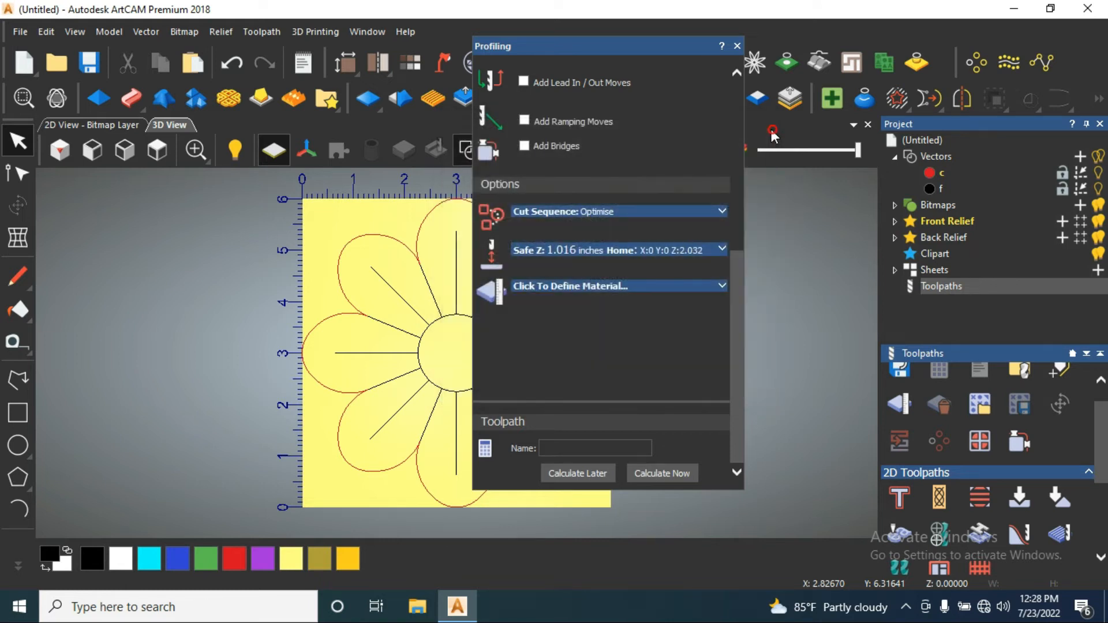
left_click(737, 45)
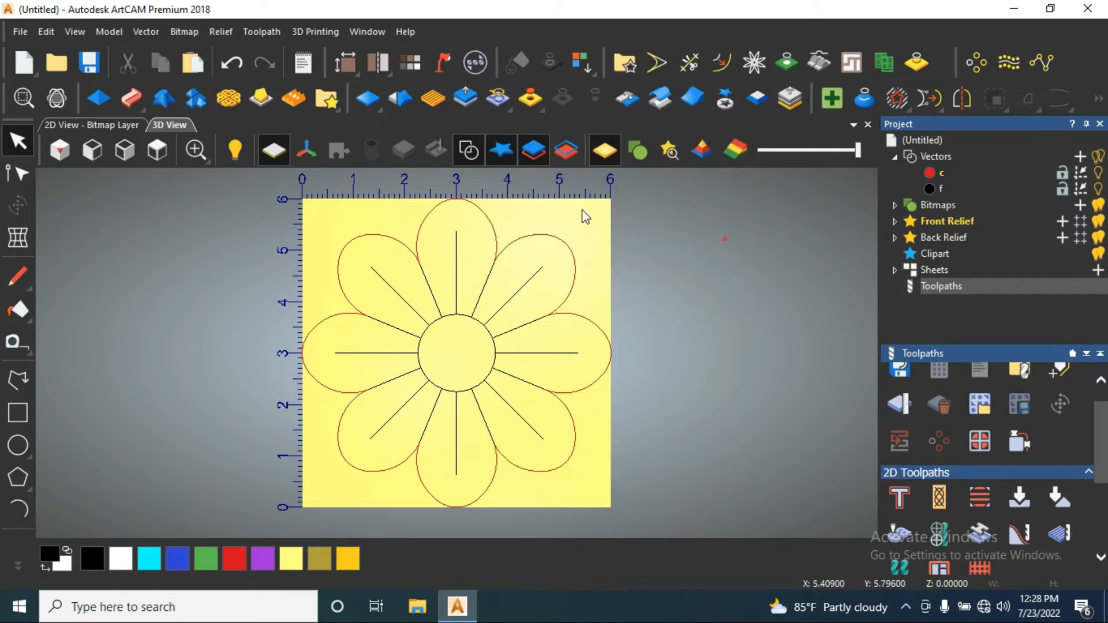
Switch the model size units from inches to millimetres
left_click(665, 249)
left_click(693, 292)
double_click(729, 306)
left_click(110, 32)
left_click(133, 60)
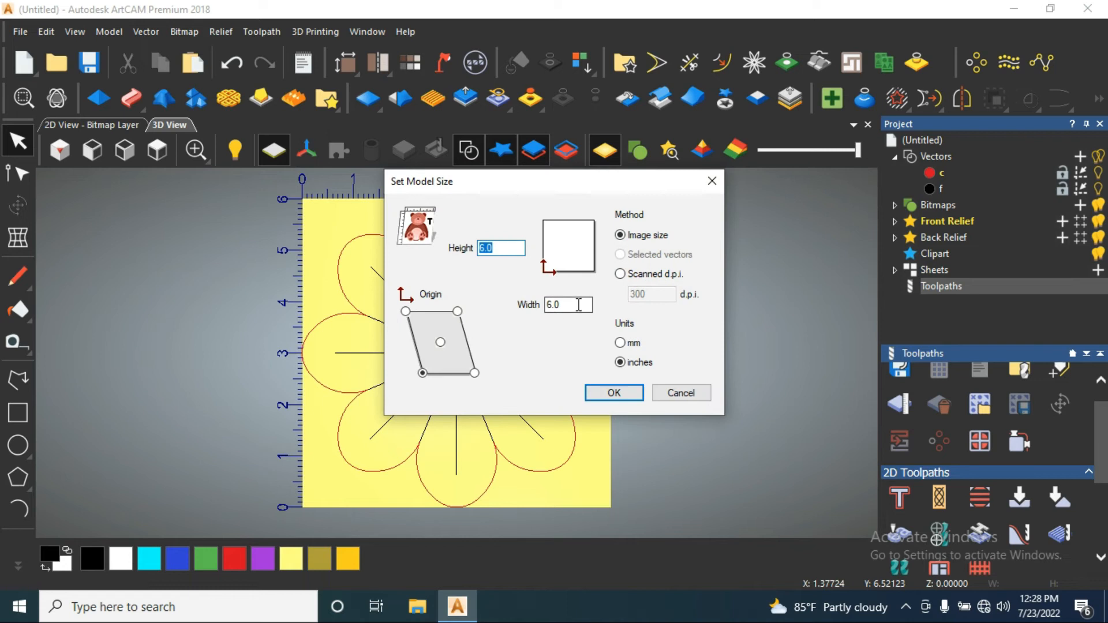
left_click(620, 343)
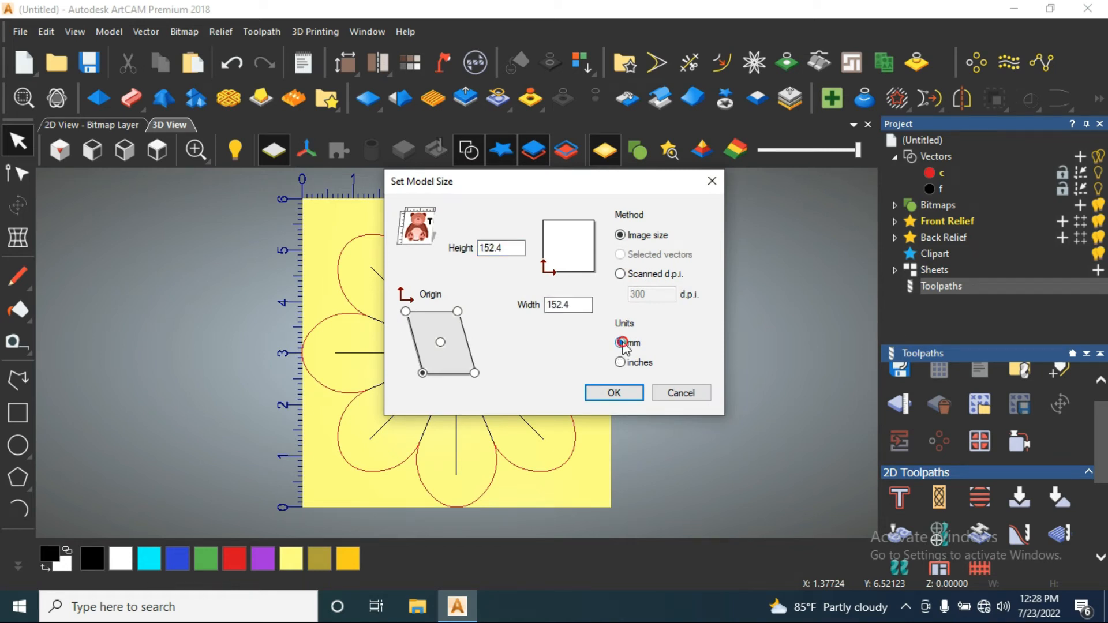
left_click(613, 392)
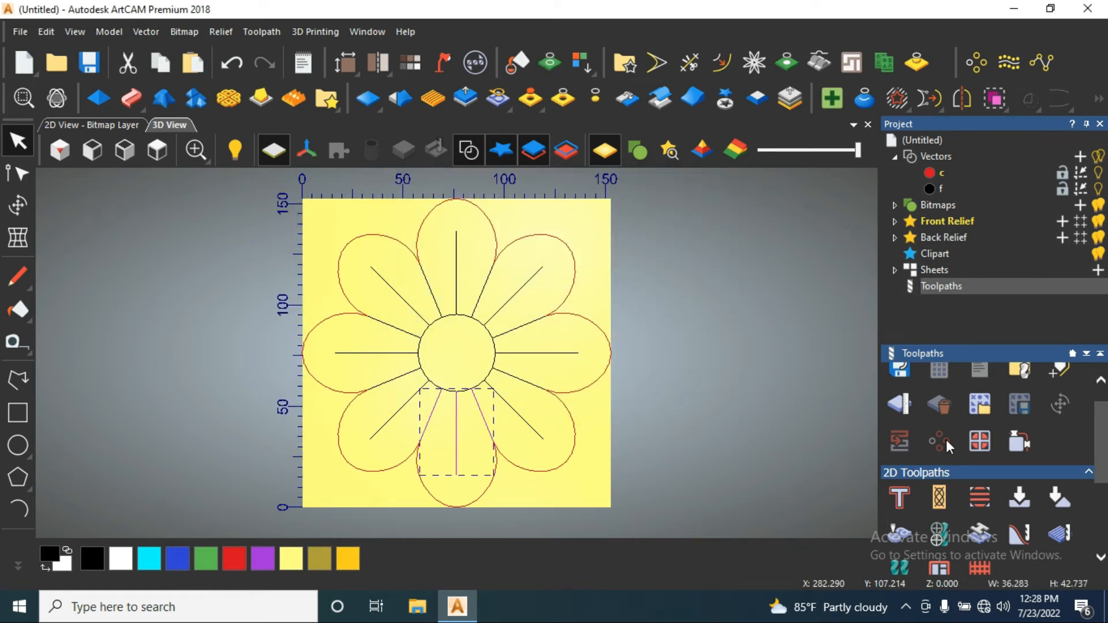
Start a new 2D profiling toolpath and set its tolerance to 0.025 mm
left_click(898, 503)
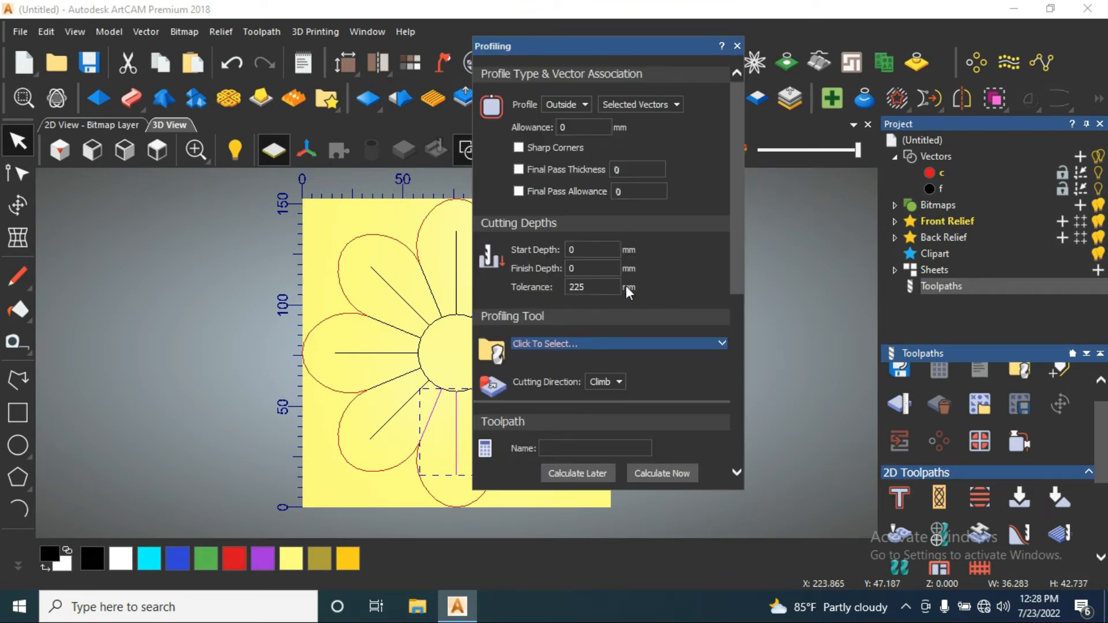
double_click(577, 287)
type("0.025")
Set the profile to run along the vectors of layer f with a finish depth of 7 mm
left_click(563, 105)
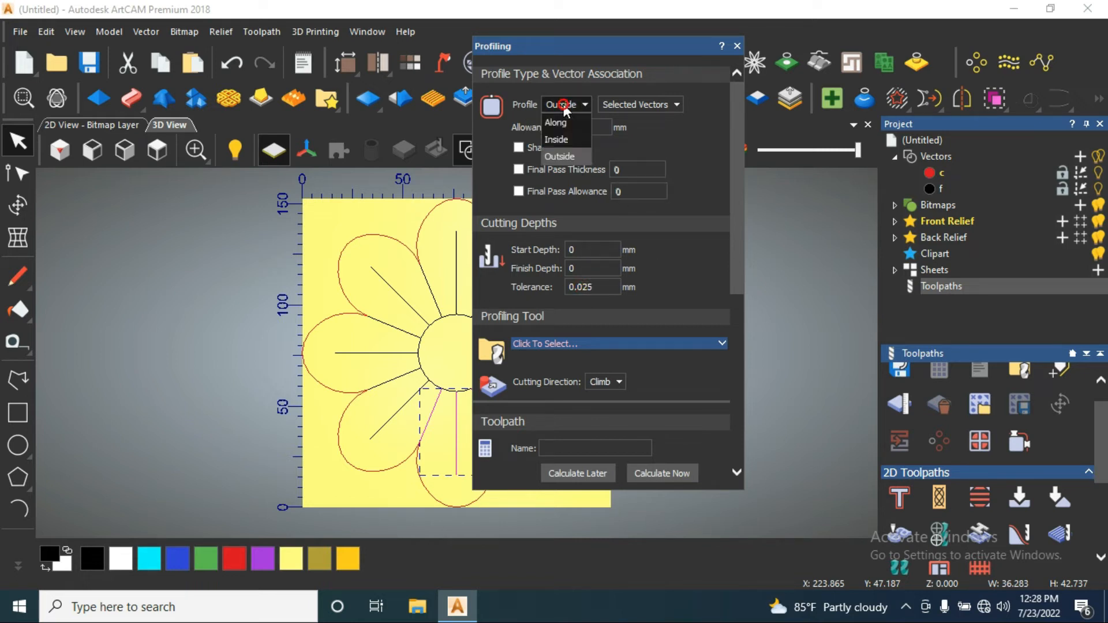
left_click(562, 123)
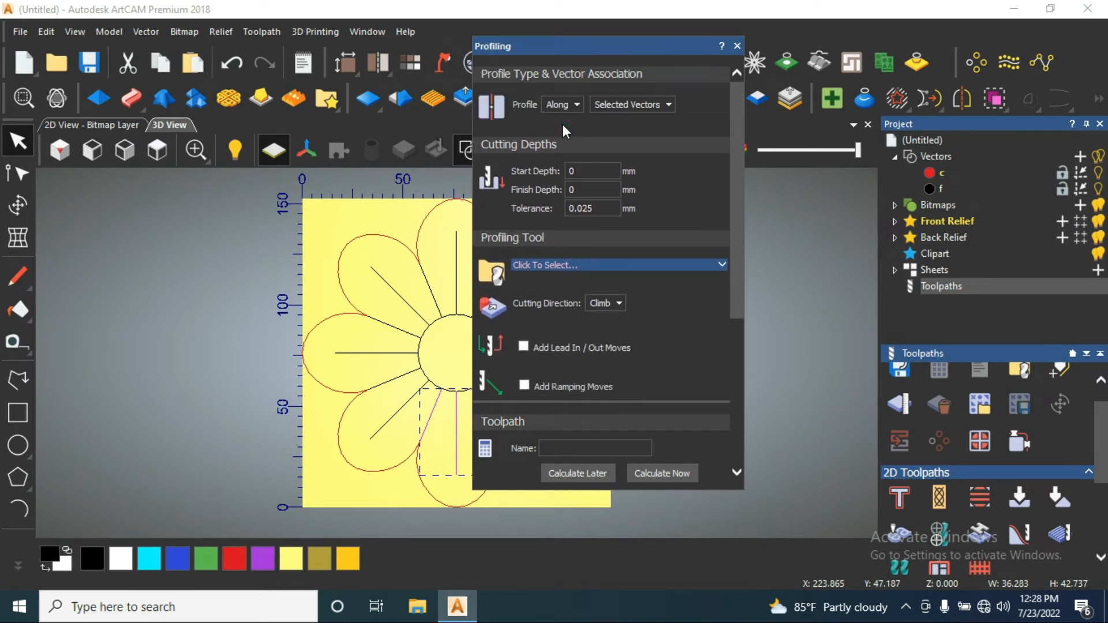
left_click(626, 103)
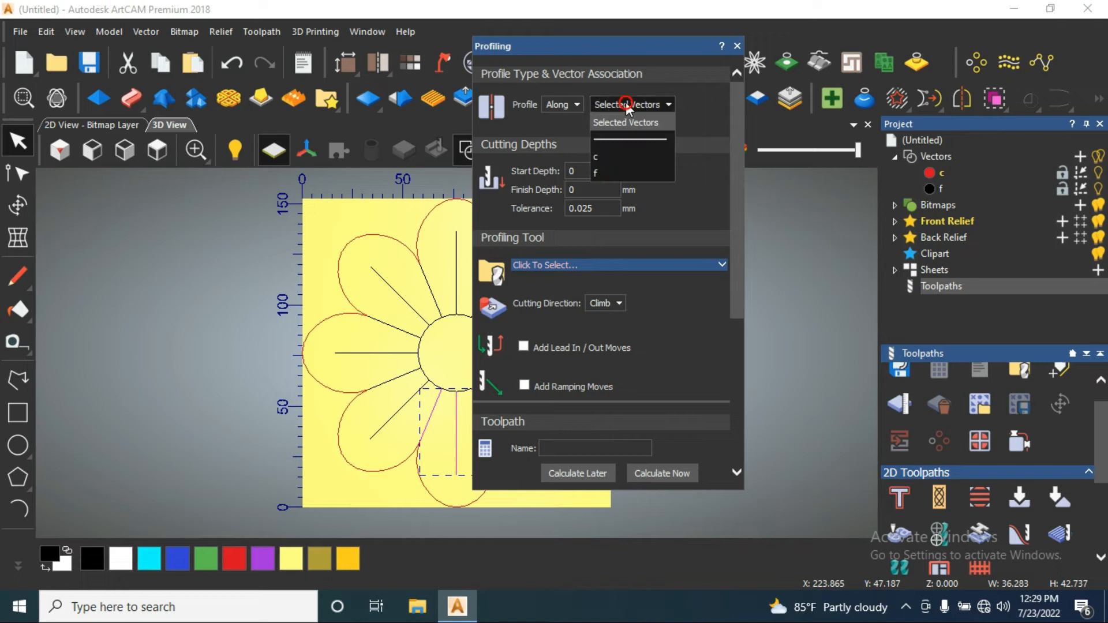
left_click(607, 172)
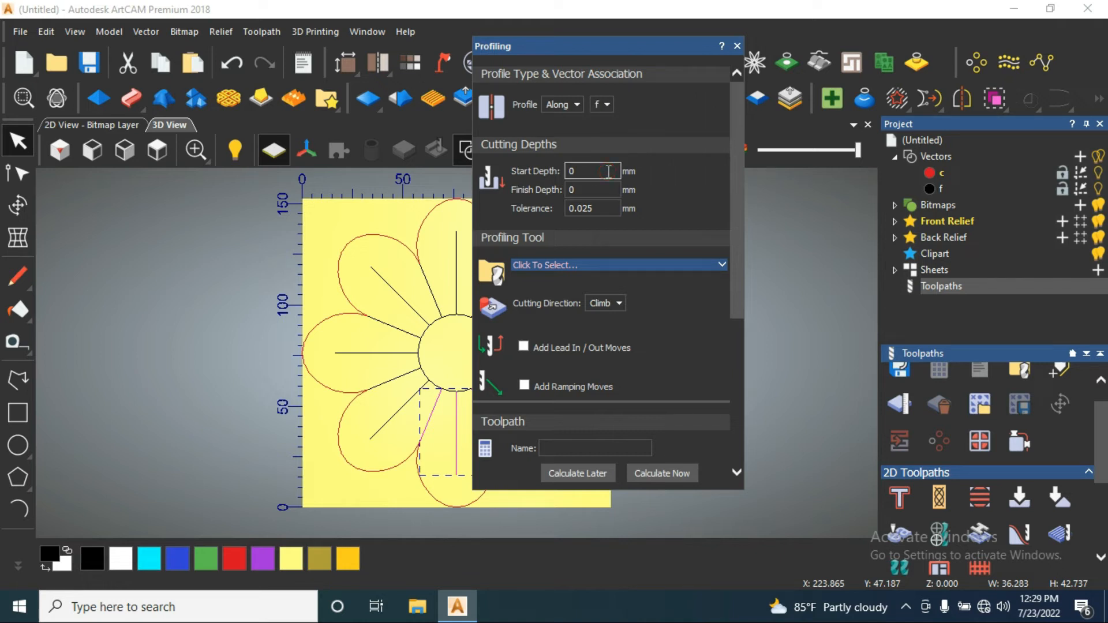
key("Tab")
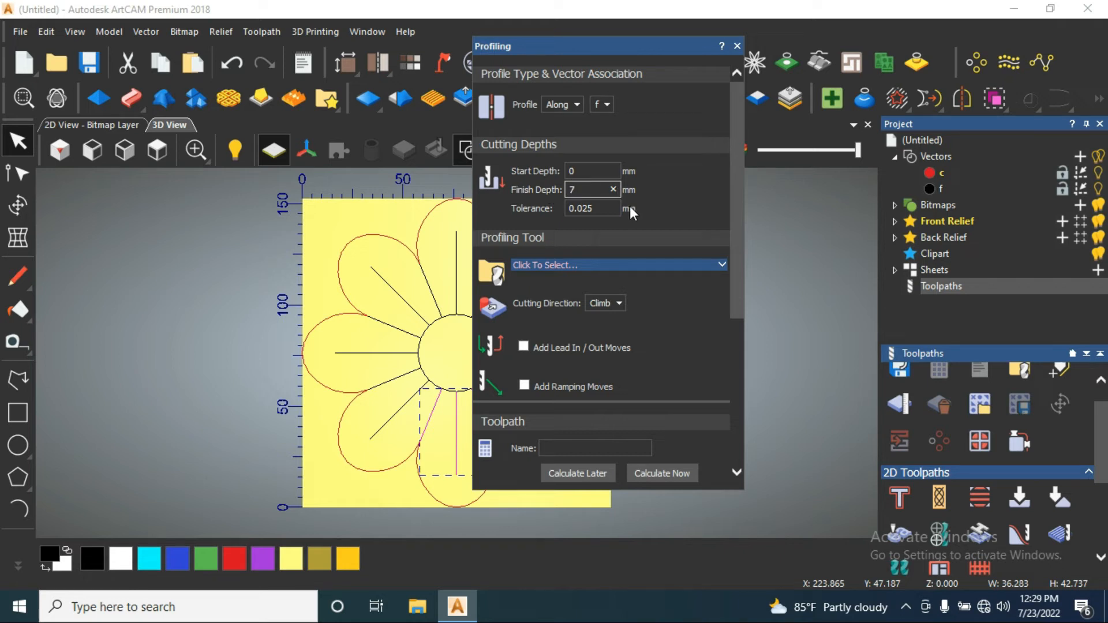
Define the material as 12 mm thick with Z zero on the top surface and a top offset of 0
scroll(632, 307, "down", 5)
left_click(623, 287)
type("12")
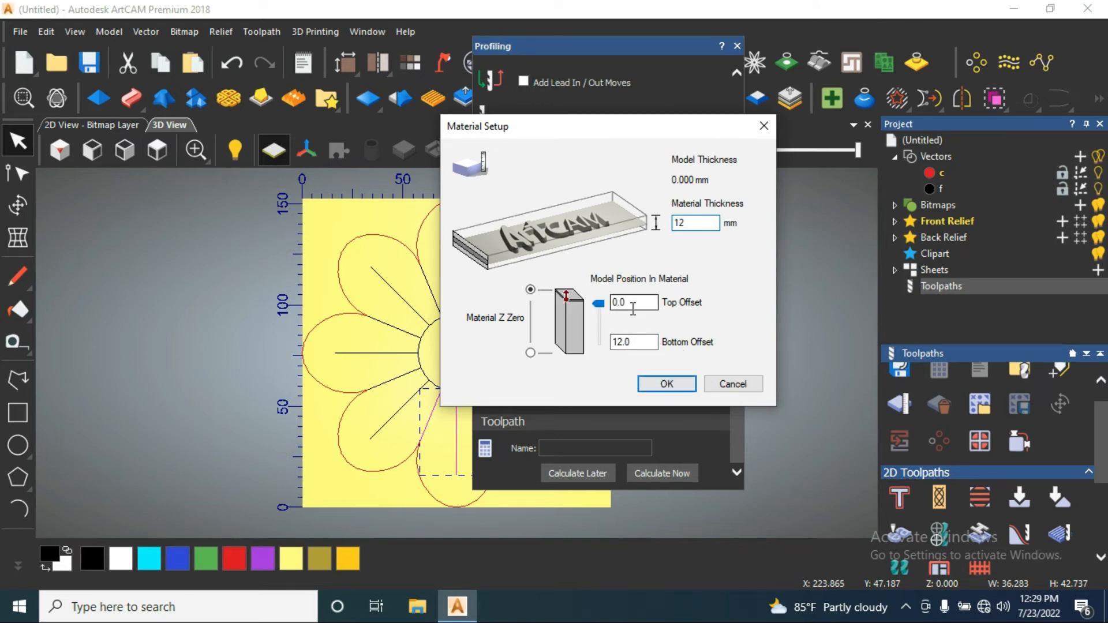
mouse_move(598, 304)
left_mouse_down()
mouse_move(600, 335)
mouse_move(605, 305)
left_mouse_up()
left_click(530, 353)
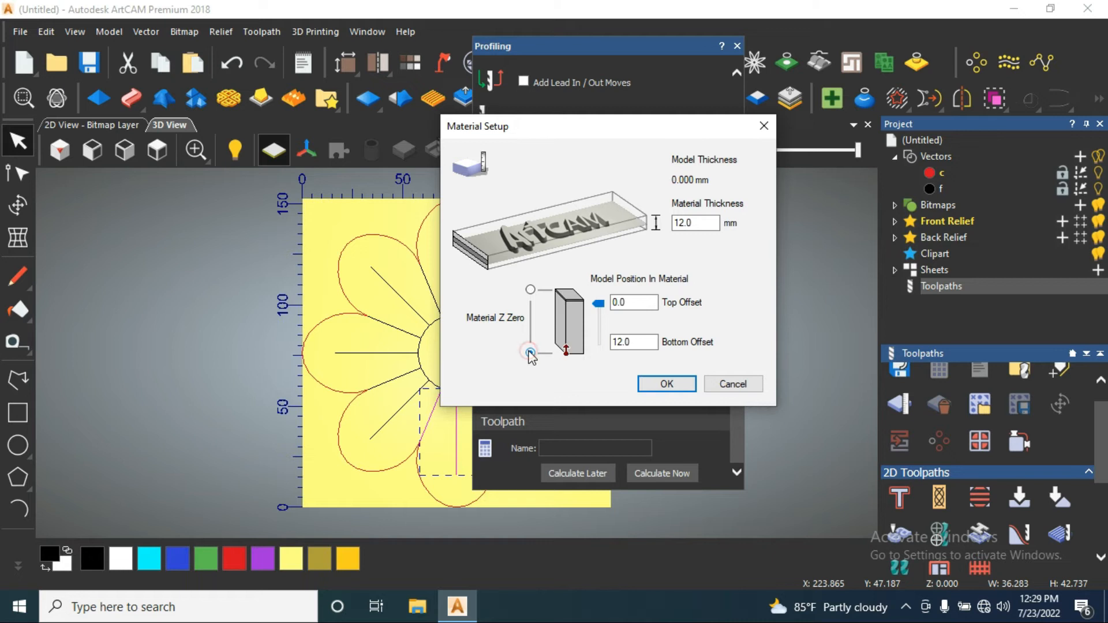
left_click(530, 289)
left_click(664, 385)
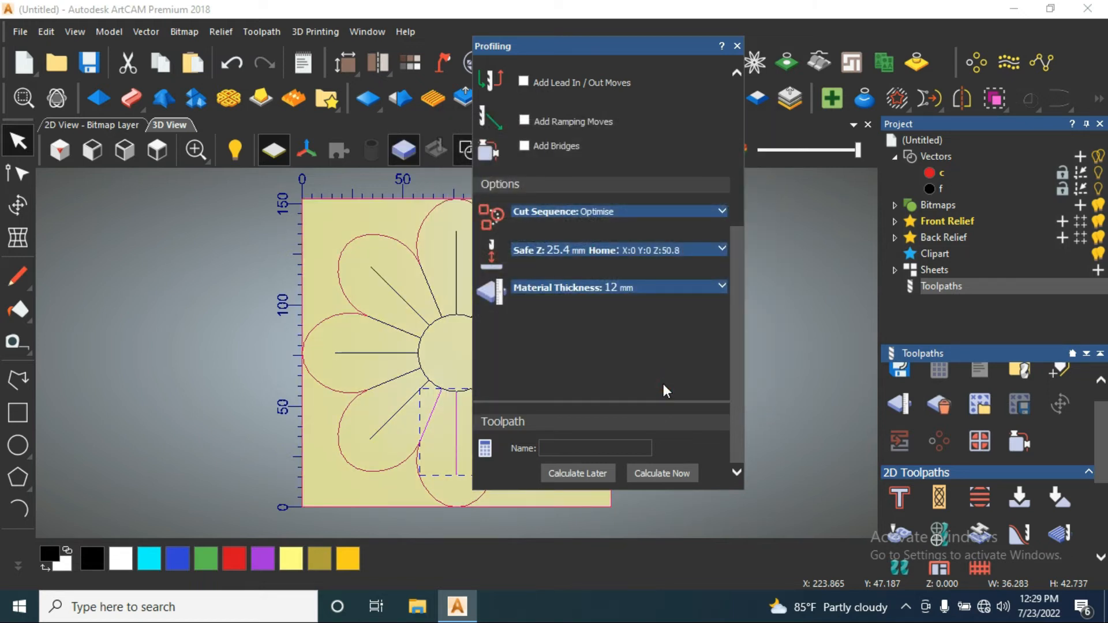
Choose the 18mm arc bit from the metric steel roughing and 2D finishing tools in the tool database
scroll(597, 345, "up", 5)
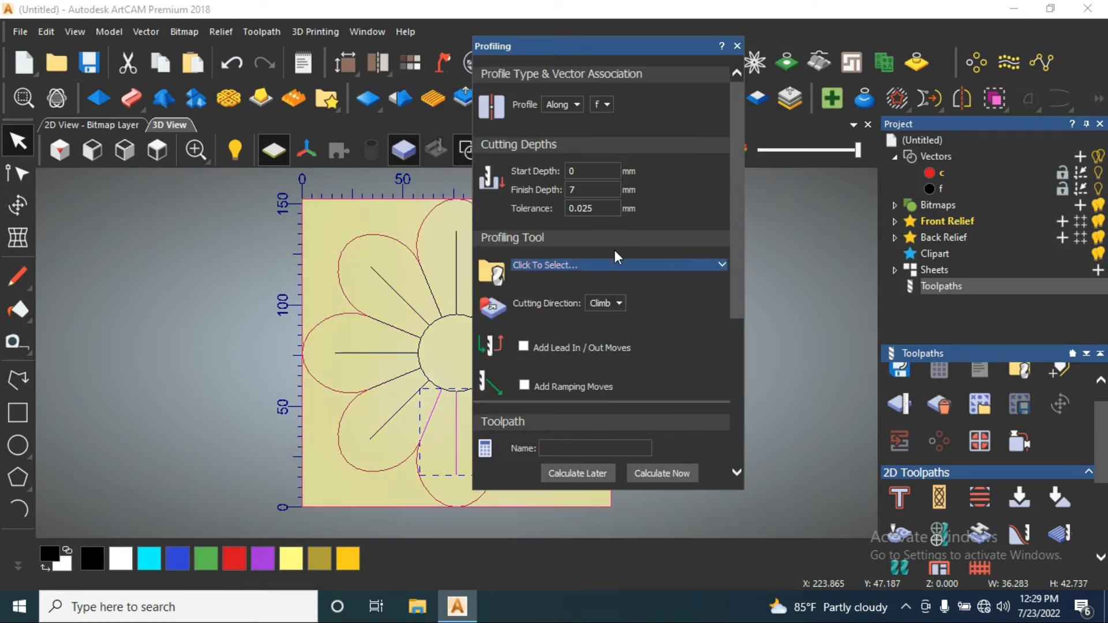
key("Return")
left_click(588, 265)
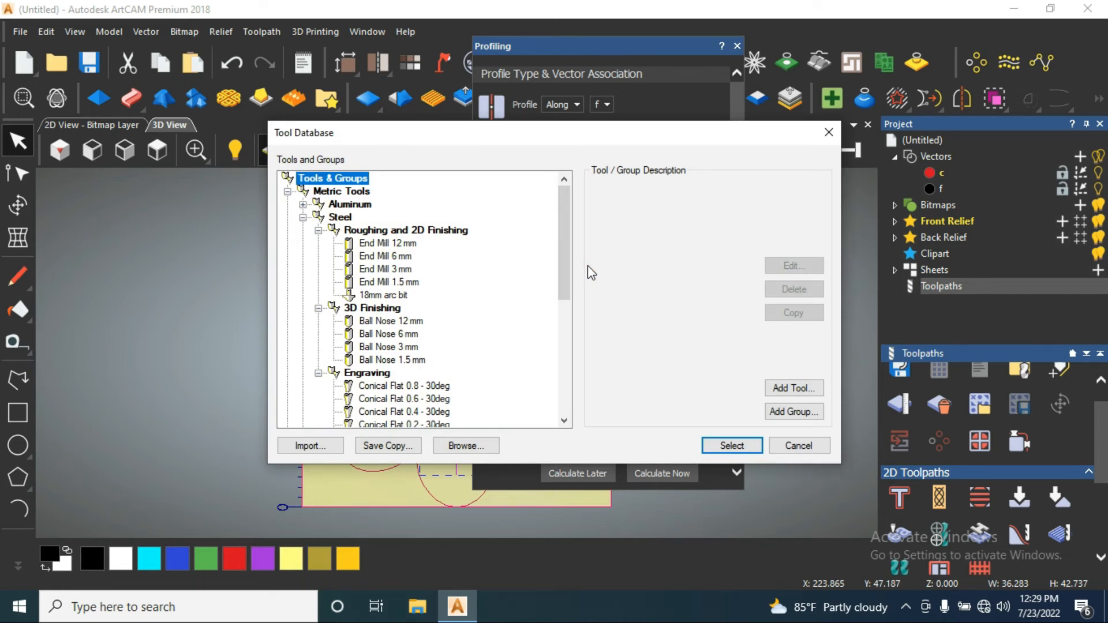
scroll(456, 303, "down", 2)
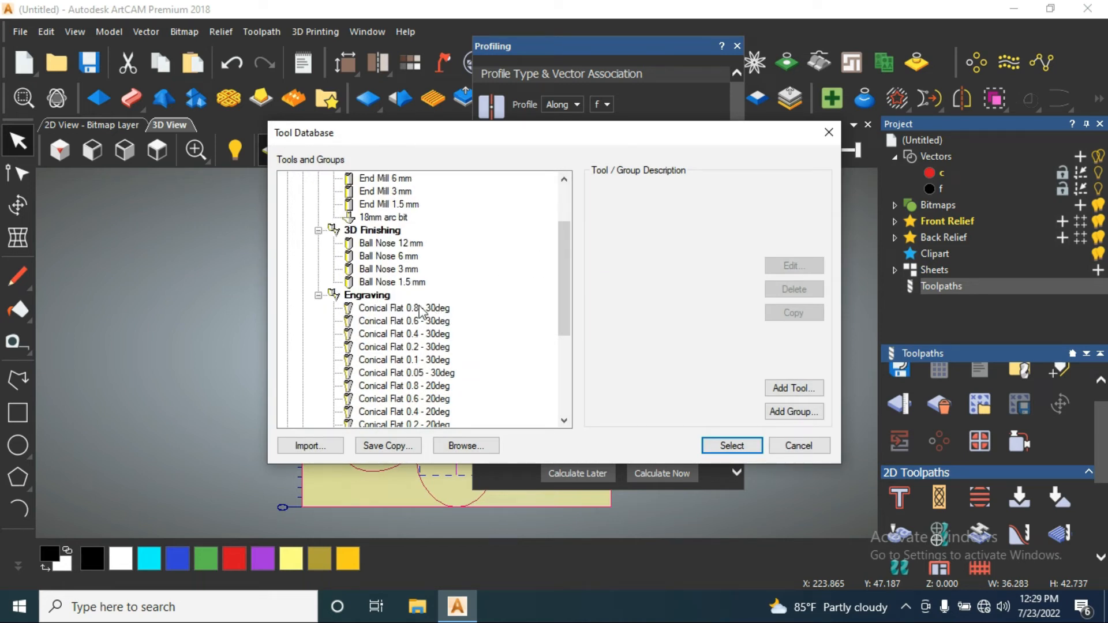
scroll(419, 312, "up", 2)
left_click(396, 296)
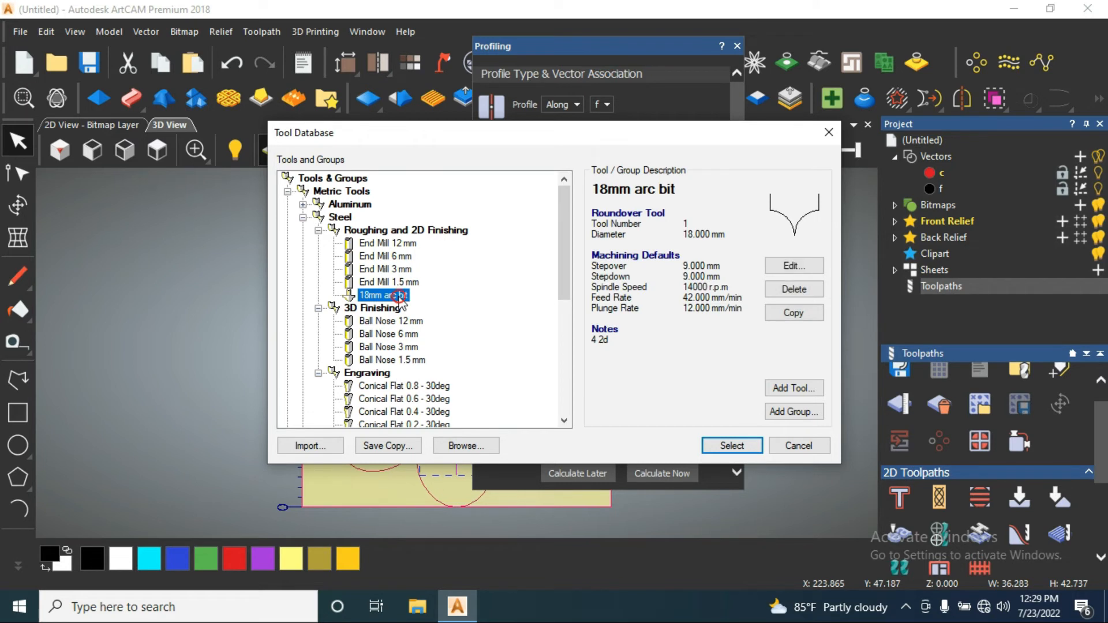
Edit the 18mm arc bit to a 15000 rpm spindle speed, 47% stepover and the note "for 2d"
left_click(783, 266)
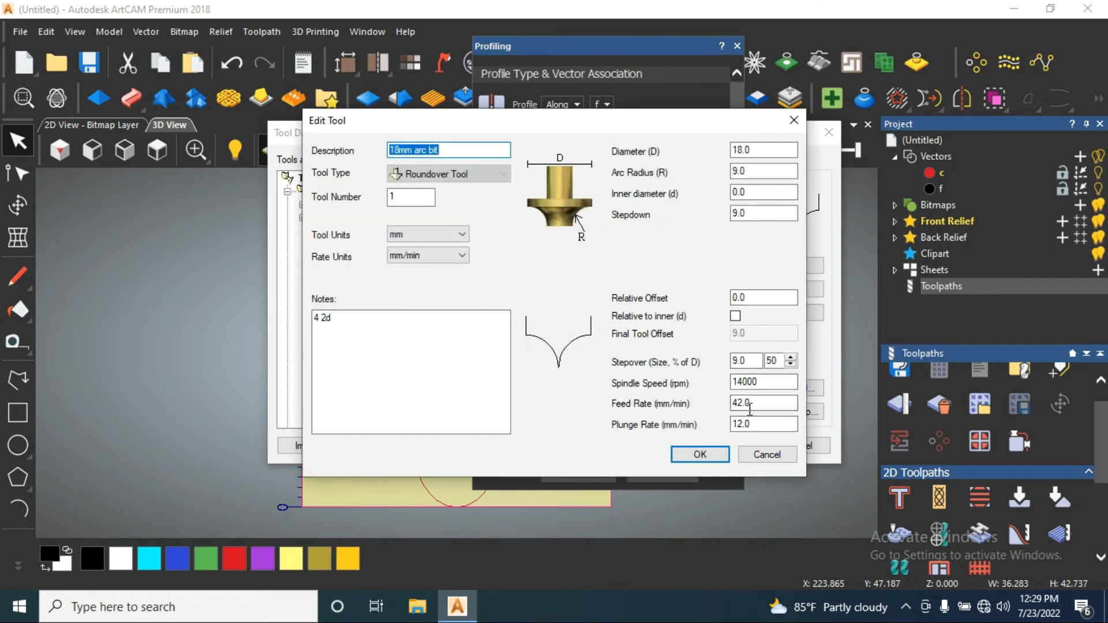
left_click_drag(766, 383, 648, 383)
type("15000")
double_click(779, 360)
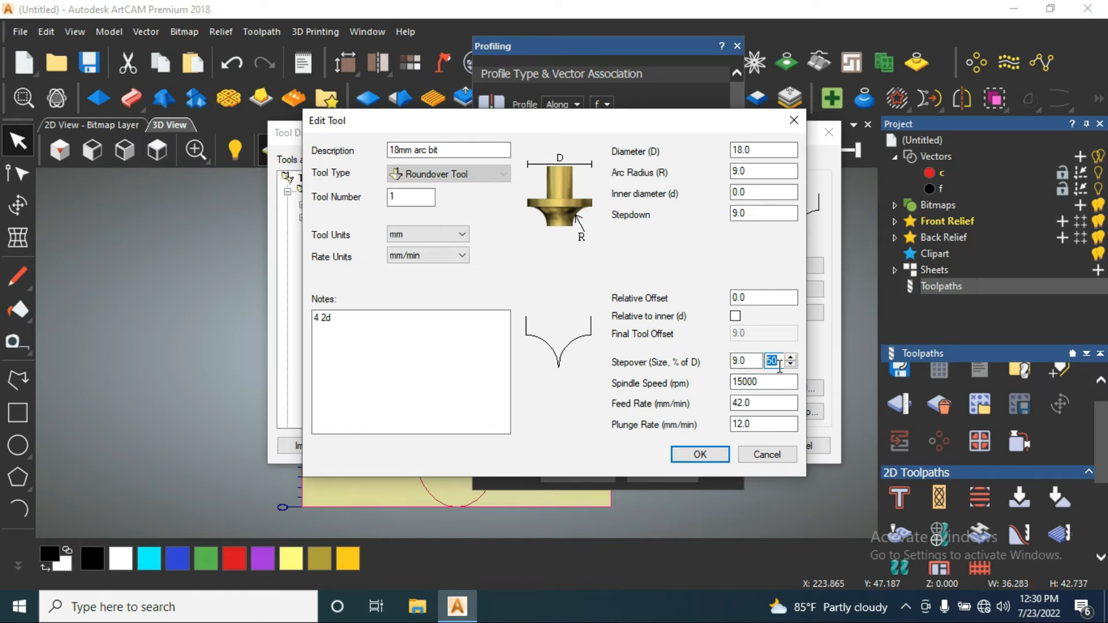
type("47")
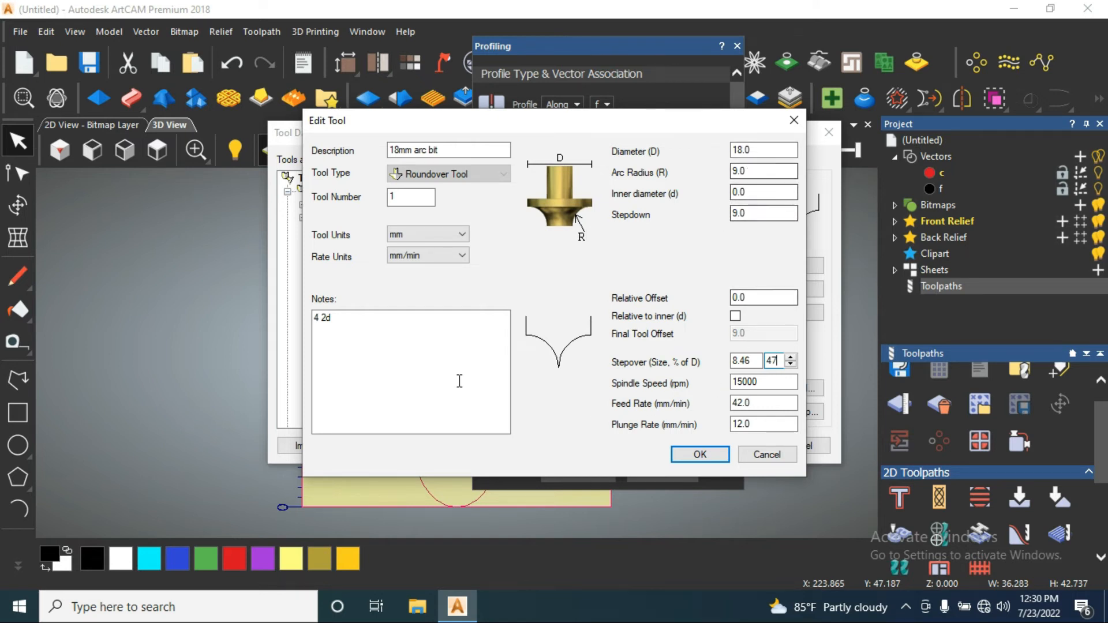
left_click_drag(323, 317, 277, 324)
type("for")
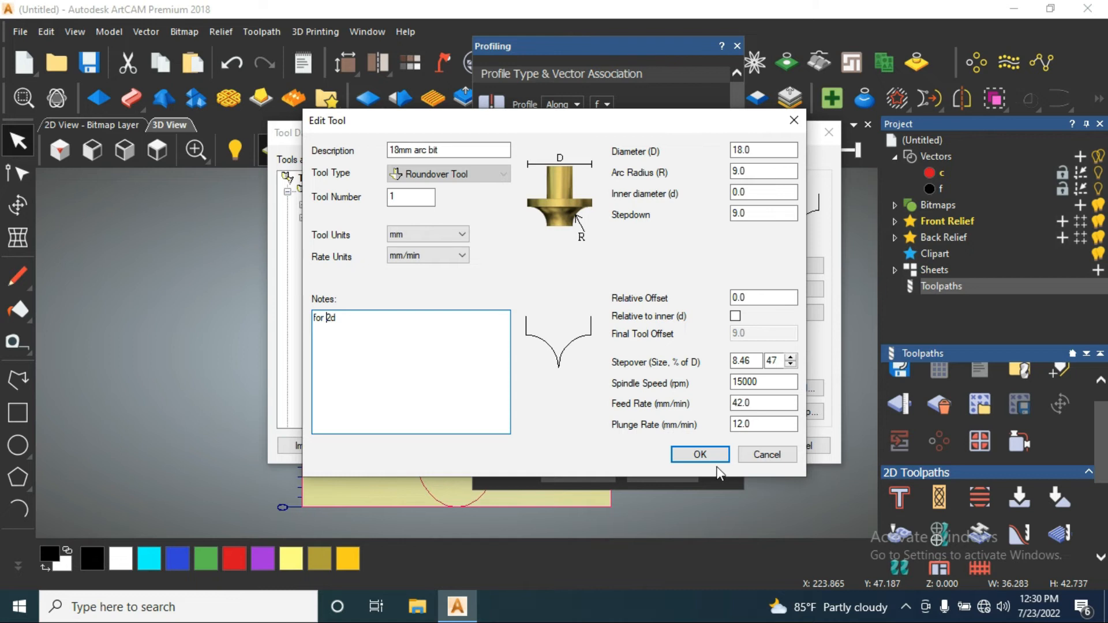
left_click(701, 453)
Assign the 18mm arc bit as the profiling tool and expand its cutting parameters for review
left_click(730, 445)
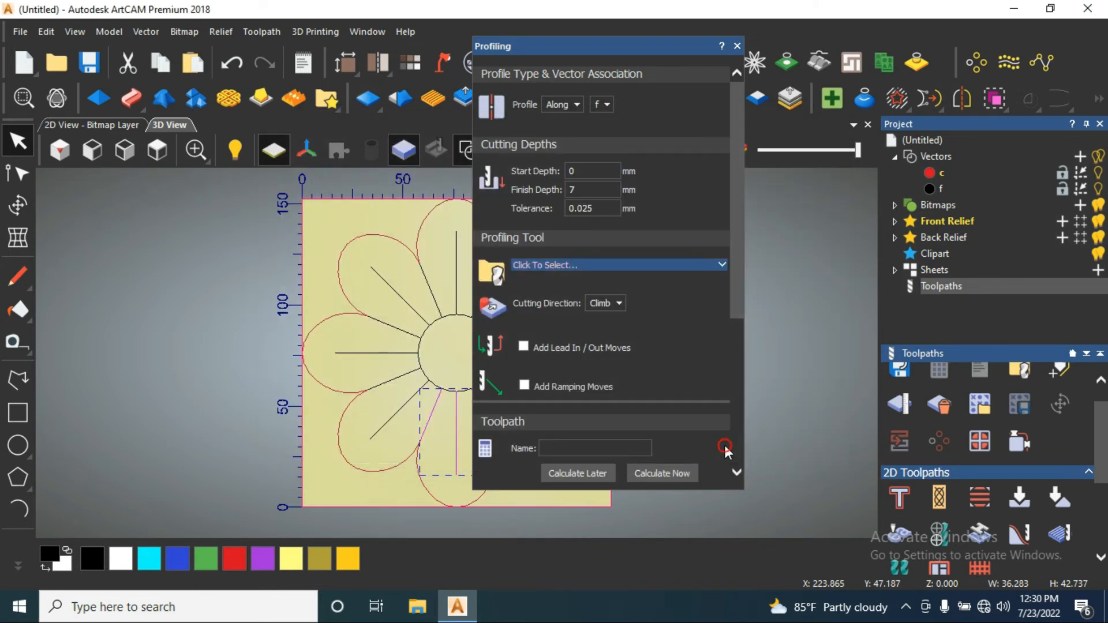
left_click(609, 266)
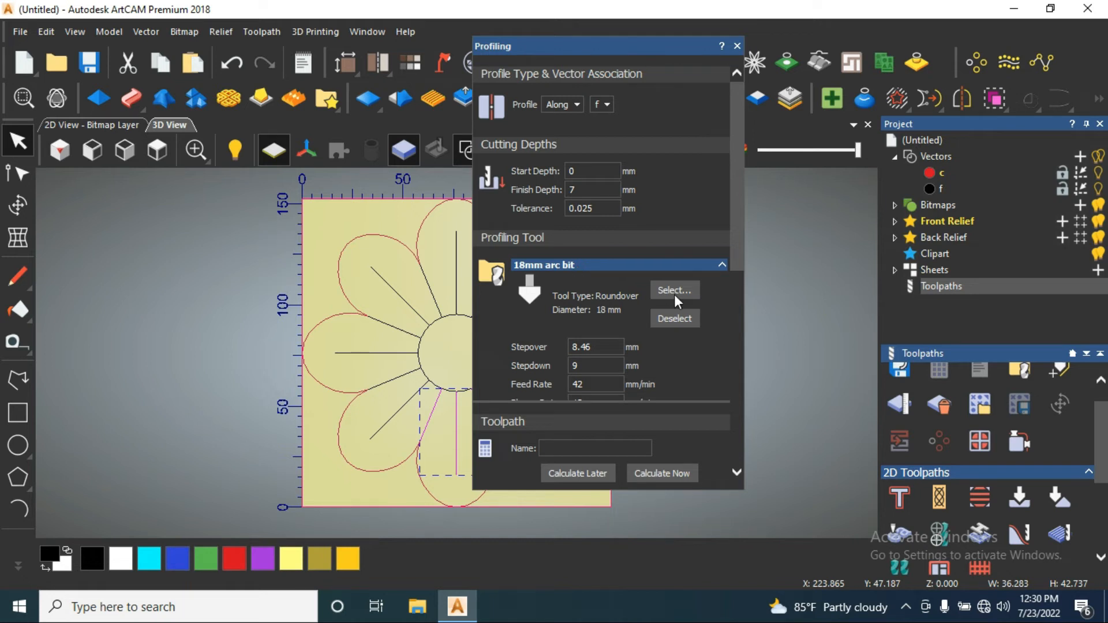
scroll(604, 347, "down", 4)
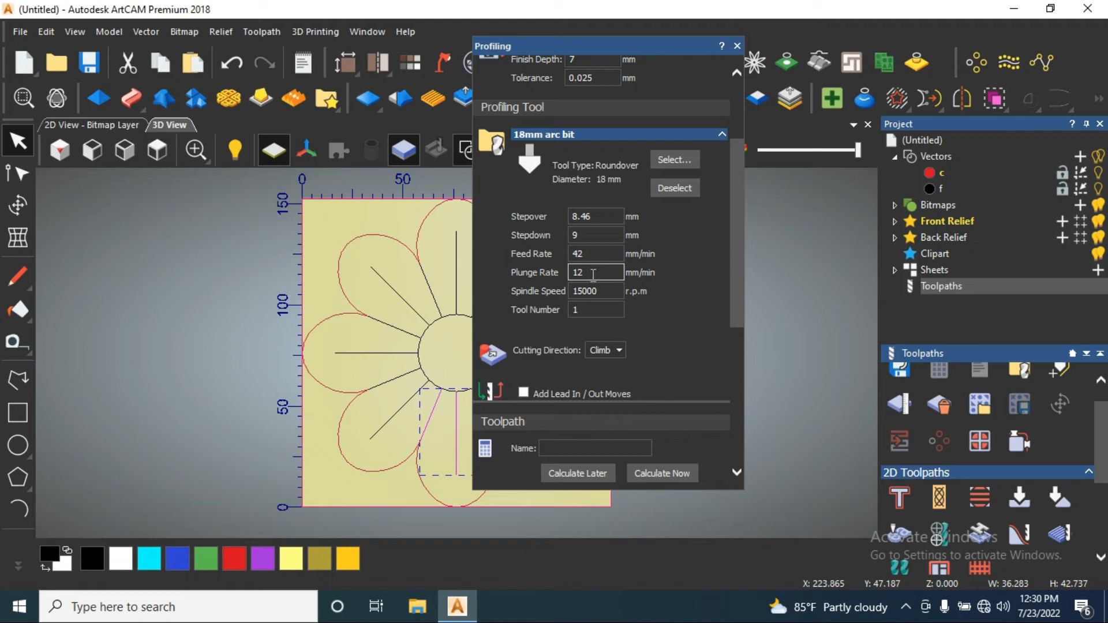
scroll(583, 240, "up", 4)
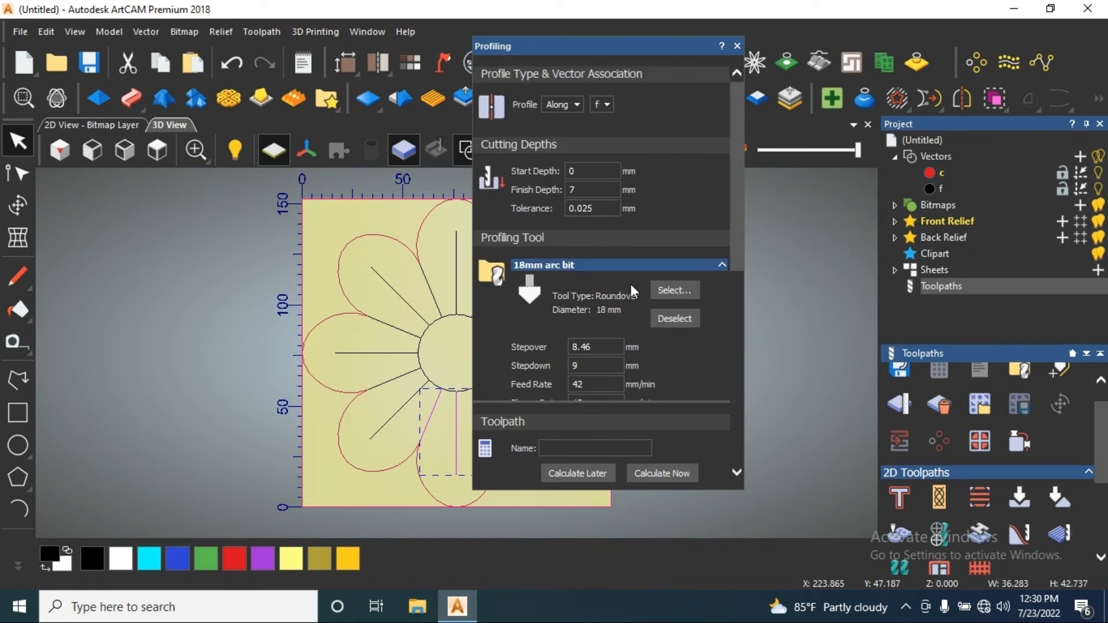
scroll(630, 284, "down", 2)
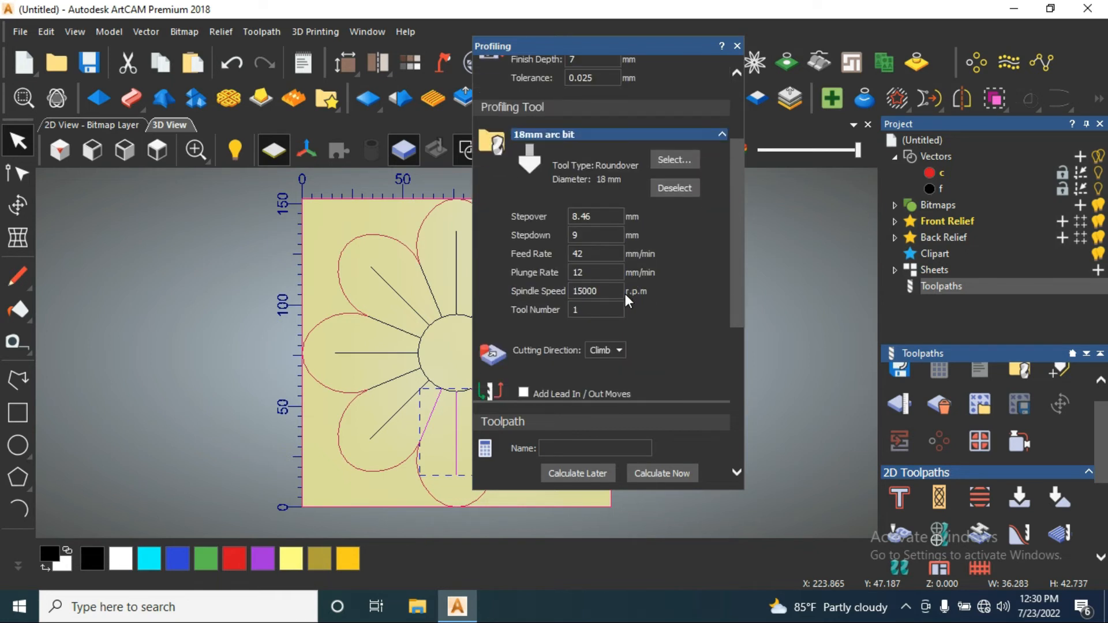
Review the profiling toolpath's cut sequence, safe Z, home position and material thickness settings
scroll(625, 293, "down", 2)
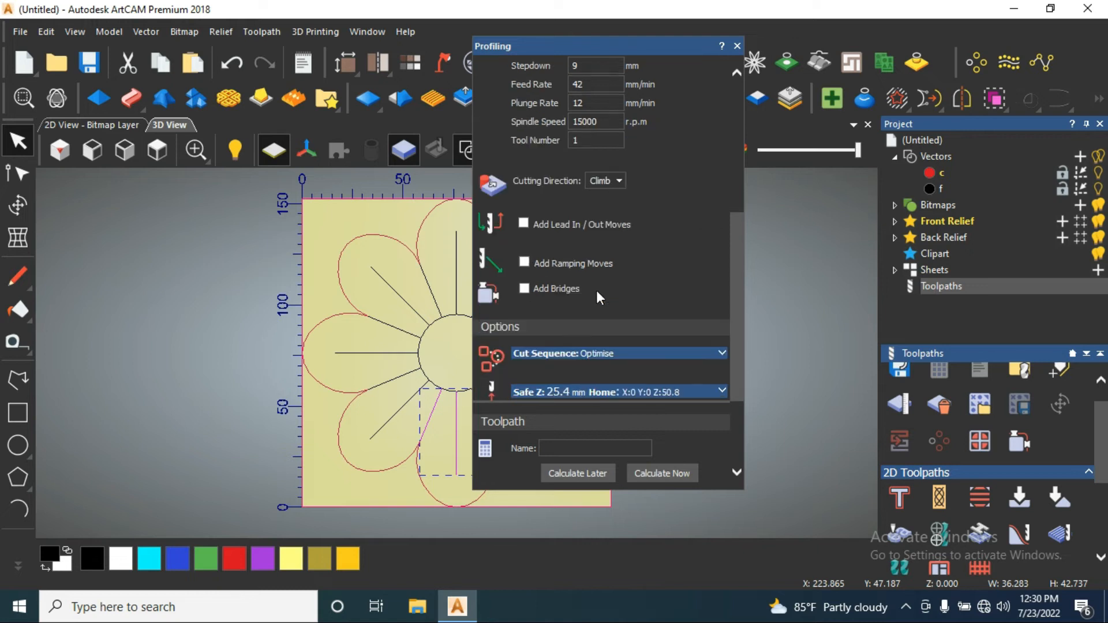
scroll(593, 295, "down", 2)
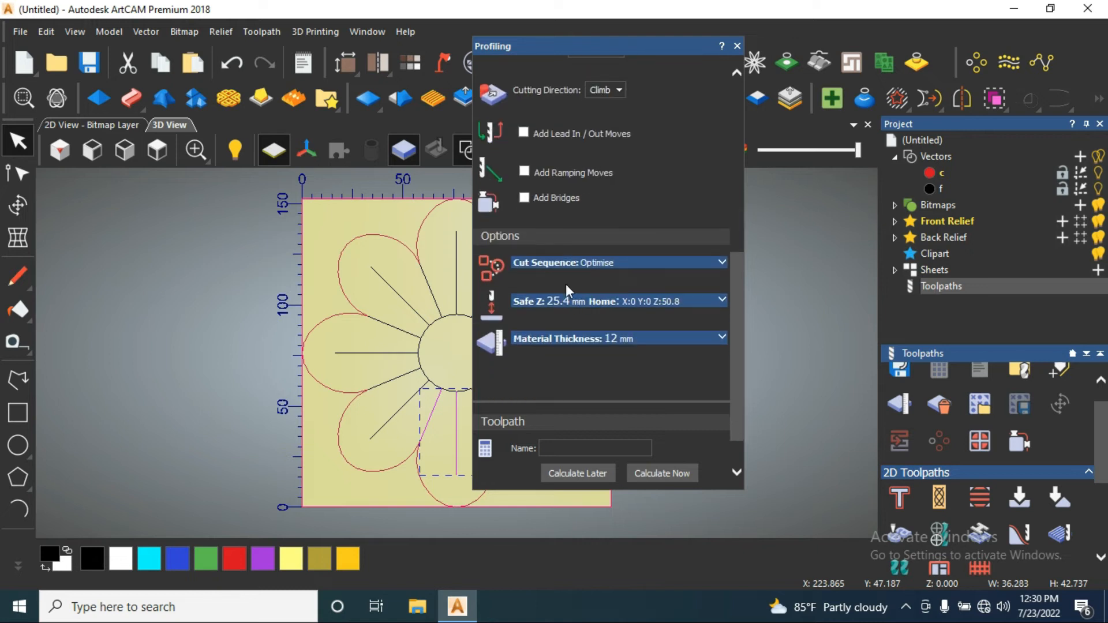
left_click(611, 263)
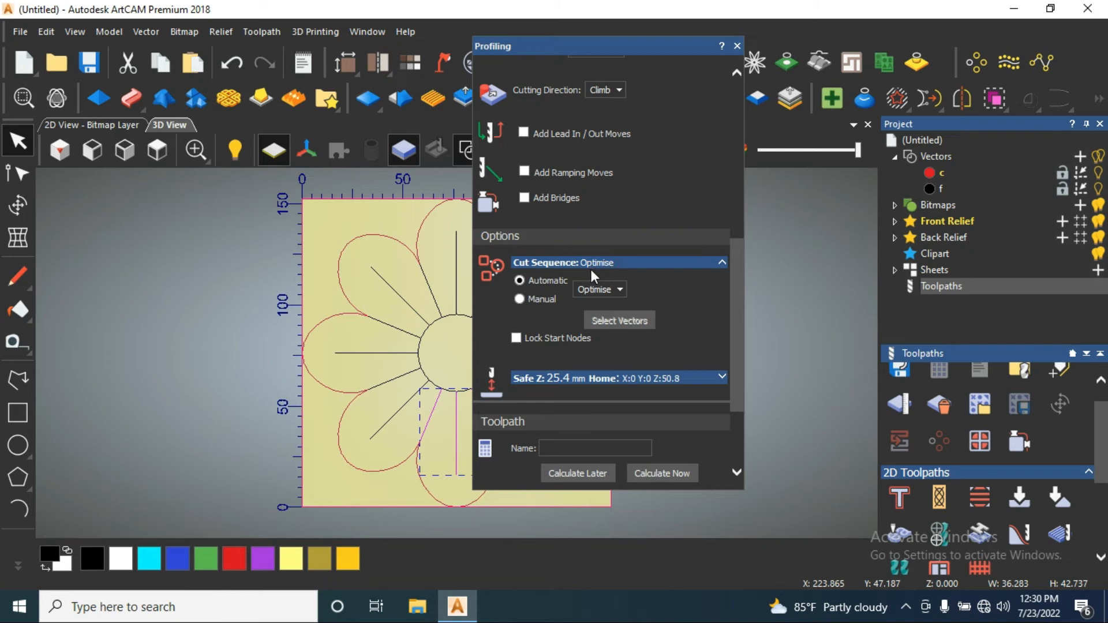
left_click(591, 269)
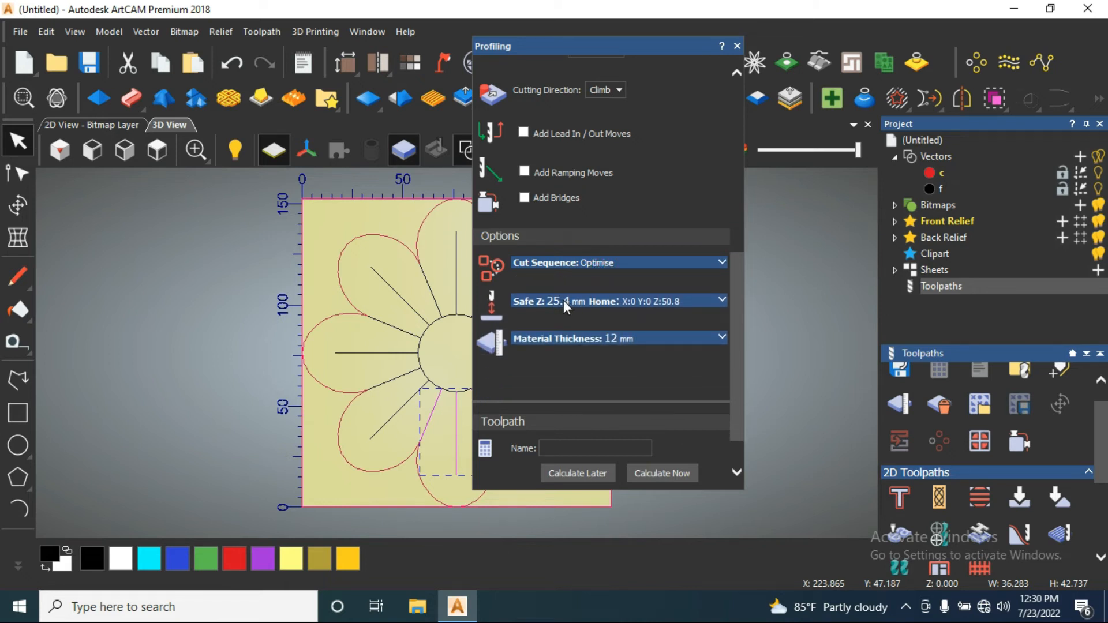
left_click(570, 300)
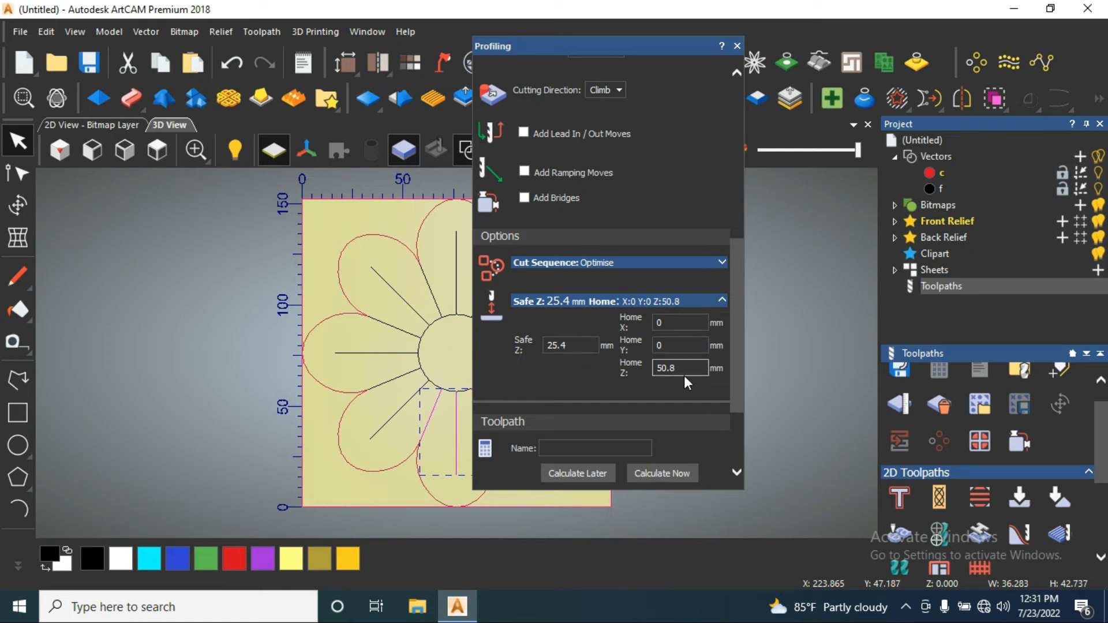
scroll(684, 376, "down", 3)
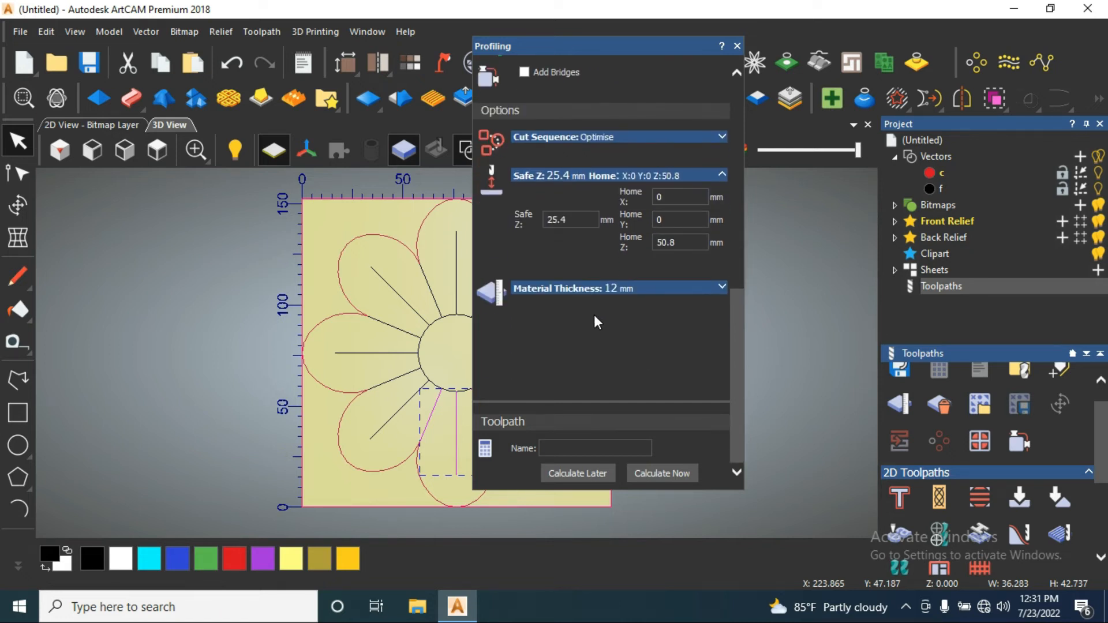
left_click(617, 291)
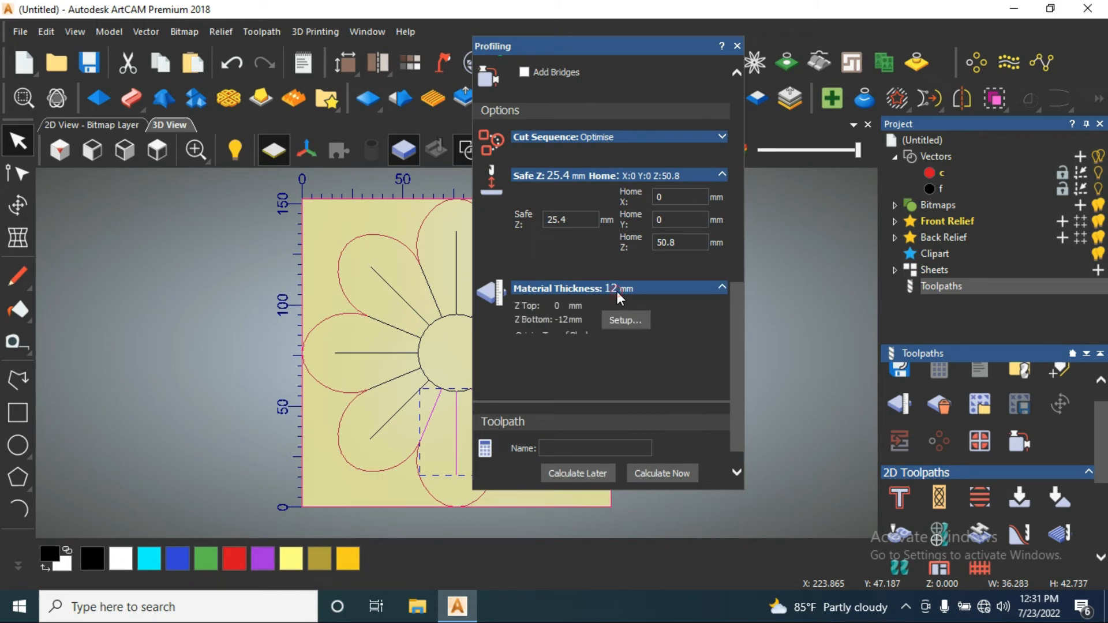
left_click(646, 289)
Name the profiling toolpath "d", calculate it immediately and expand the project's toolpath list
left_click(573, 446)
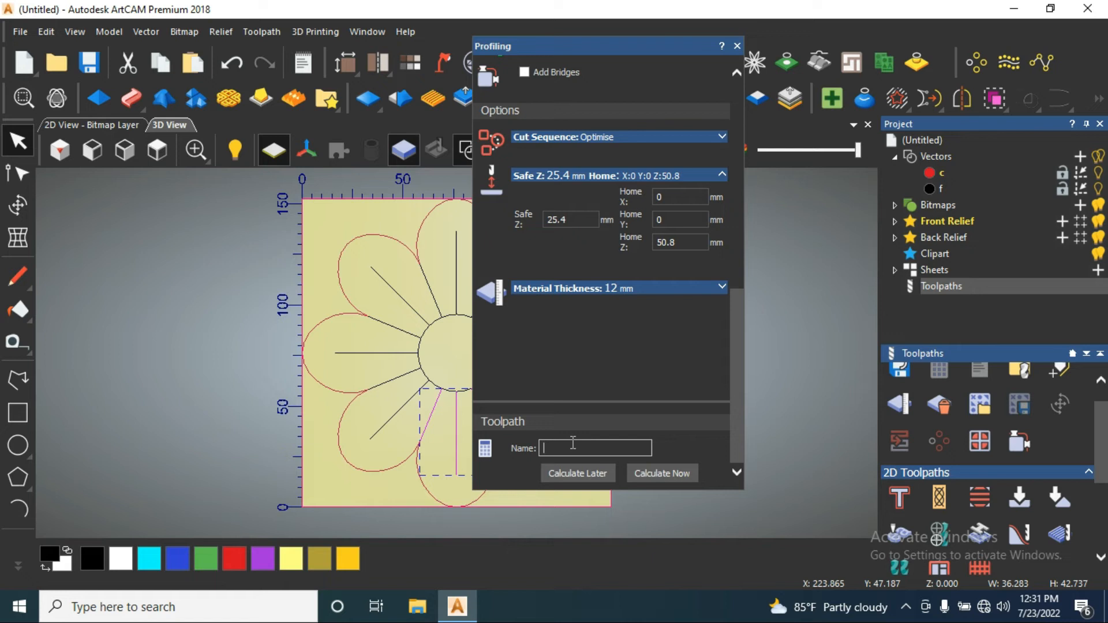
type("d")
left_click(676, 477)
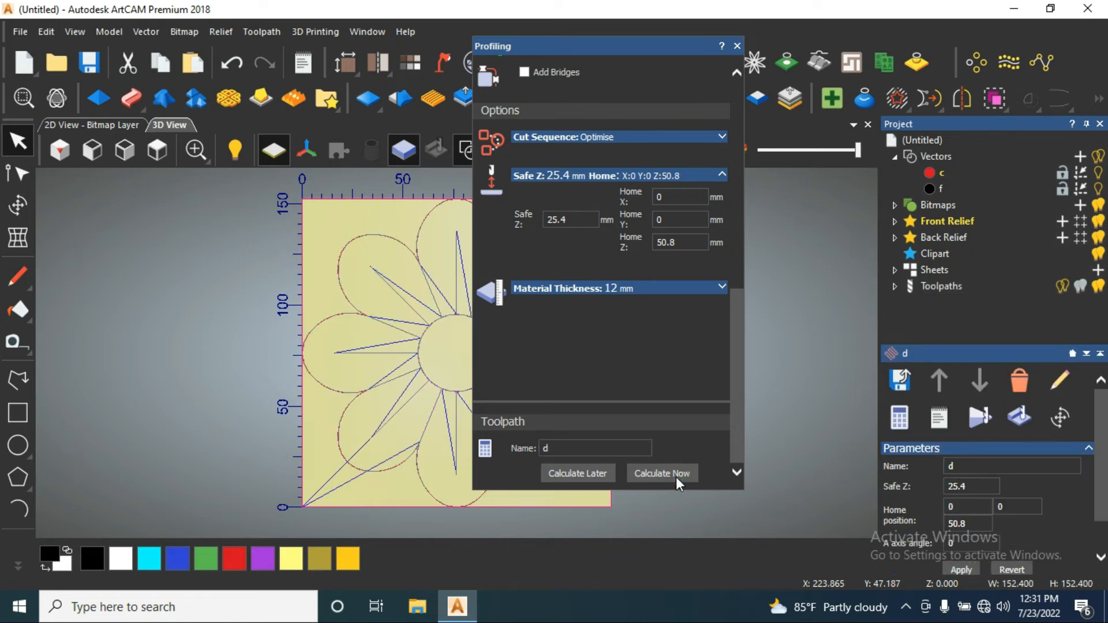
scroll(646, 243, "up", 10)
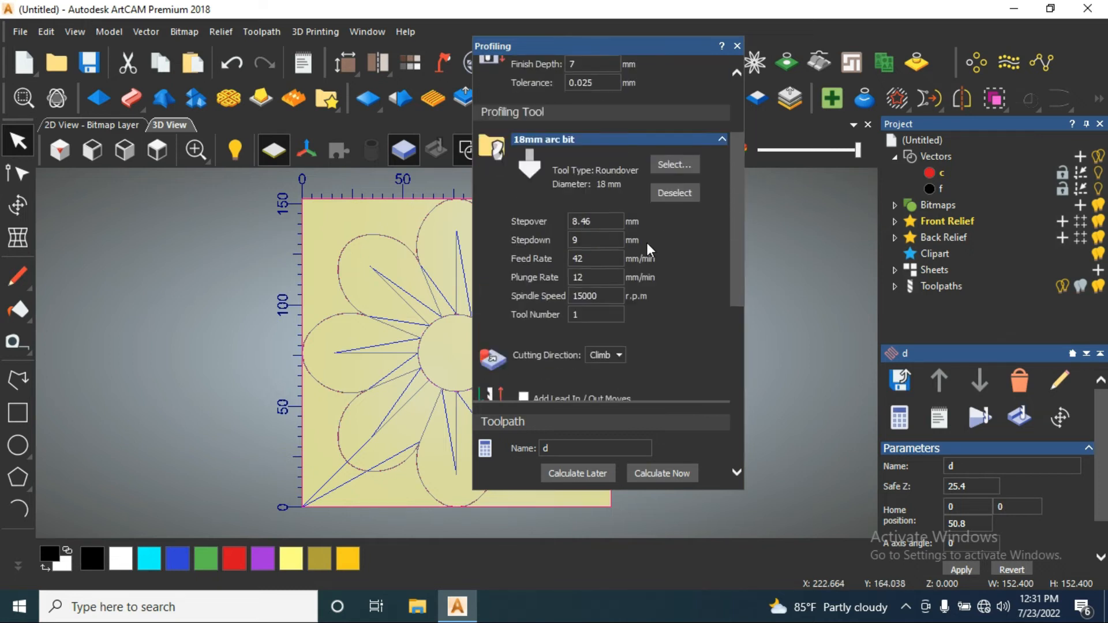
left_click(894, 286)
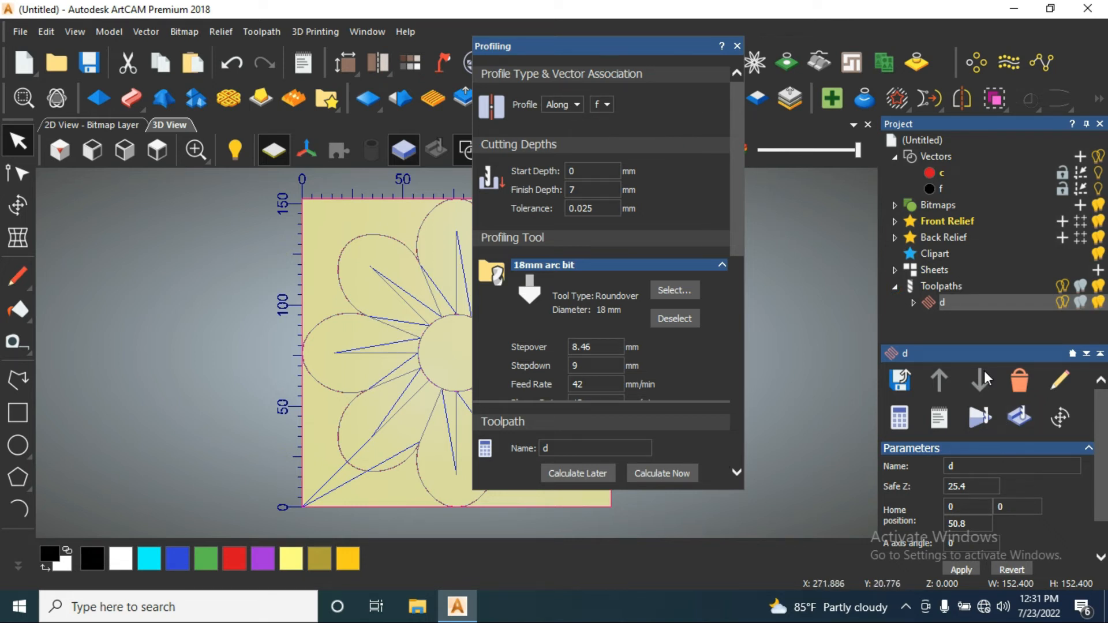
Set up a second profile cutting outside the vectors on layer c to a finish depth of 12 mm
left_click(574, 106)
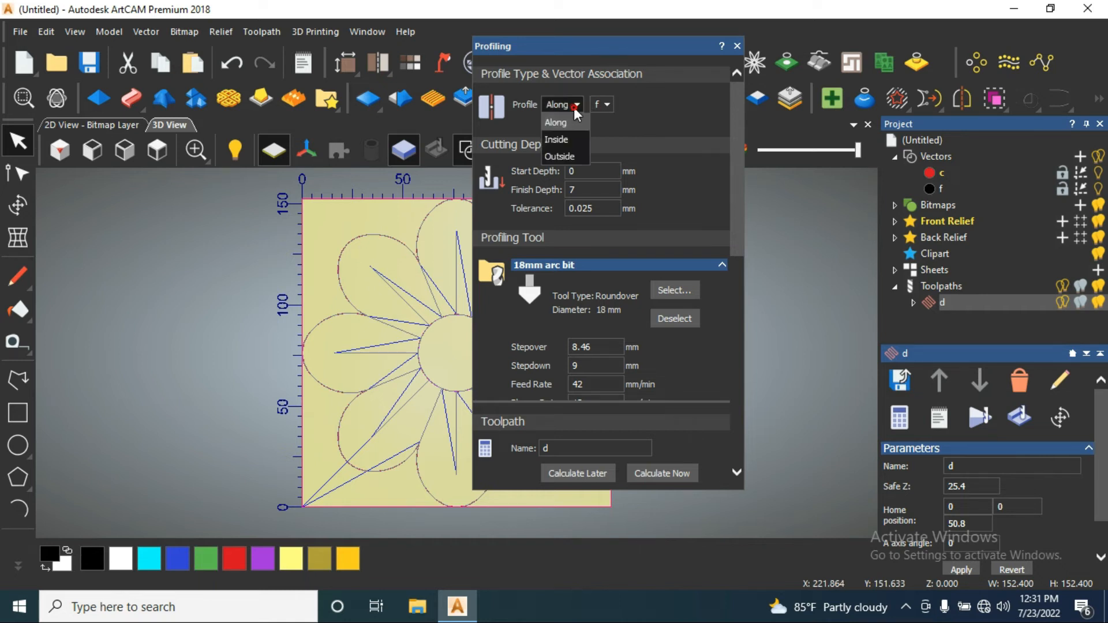
left_click(573, 156)
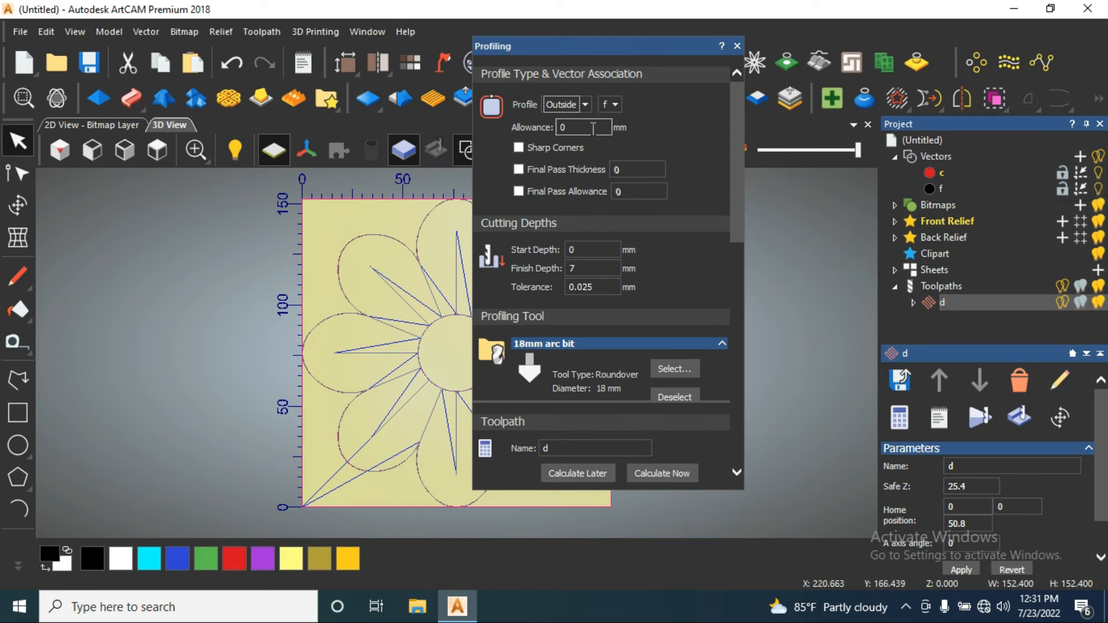
left_click(609, 104)
left_click(611, 154)
double_click(586, 269)
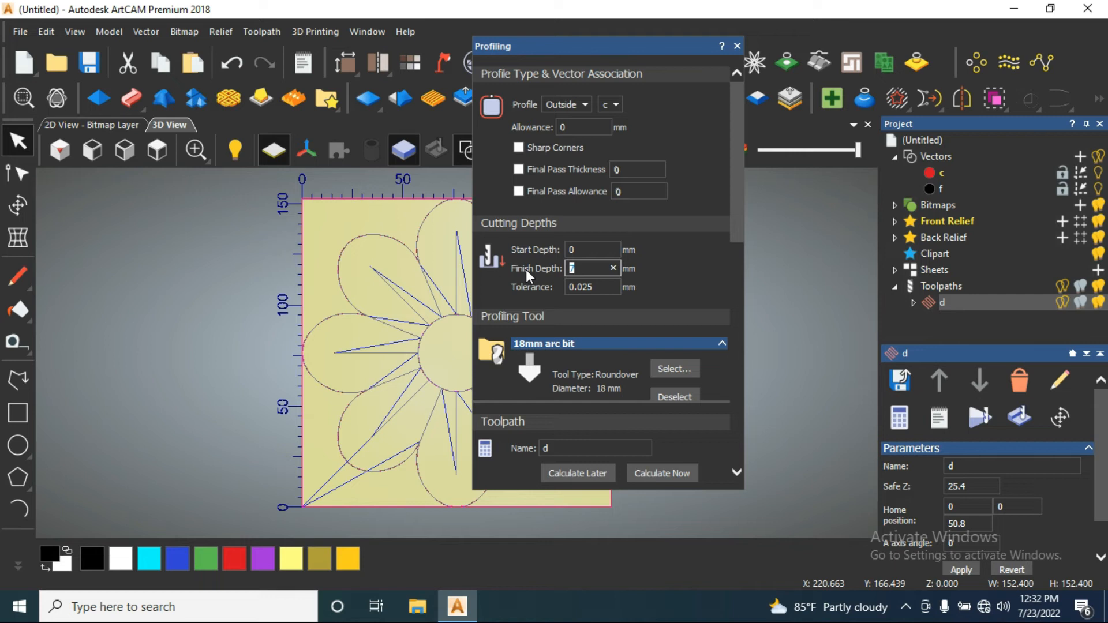
type("12")
Choose the steel End Mill 6 mm from the tool database and edit its feed rate to 42 and plunge rate to 12 mm/sec
scroll(613, 327, "down", 2)
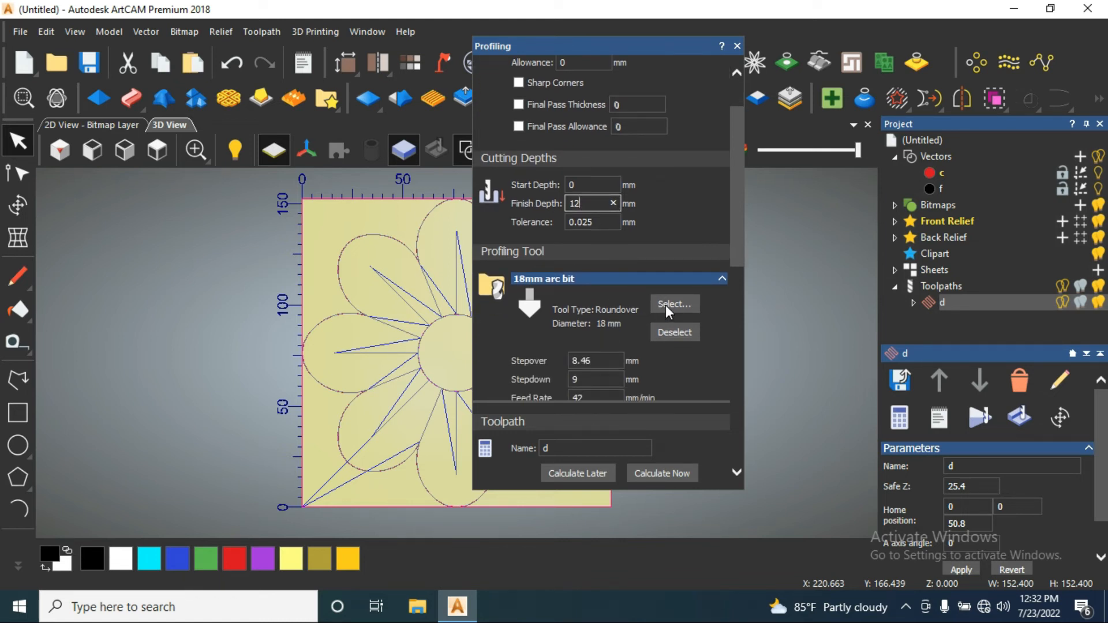
left_click(668, 302)
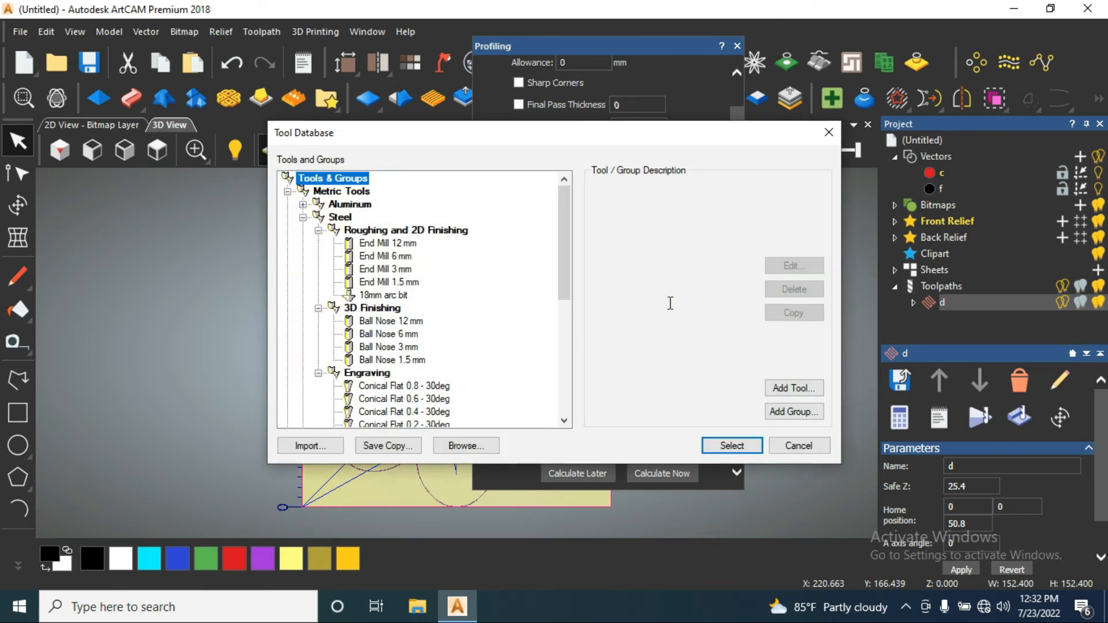
left_click(401, 258)
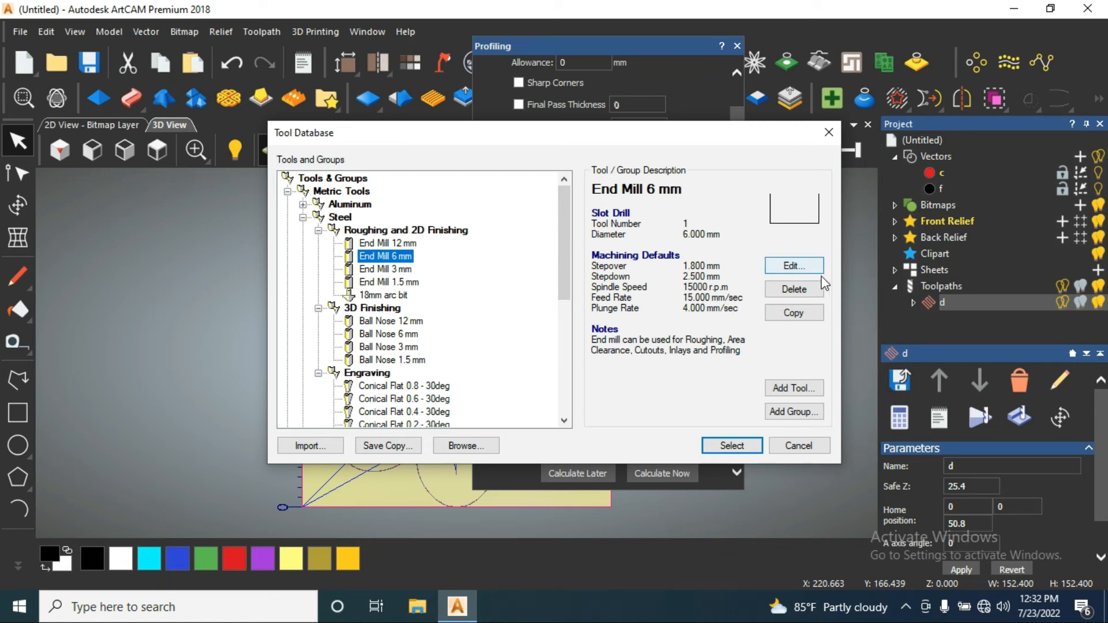
left_click(788, 266)
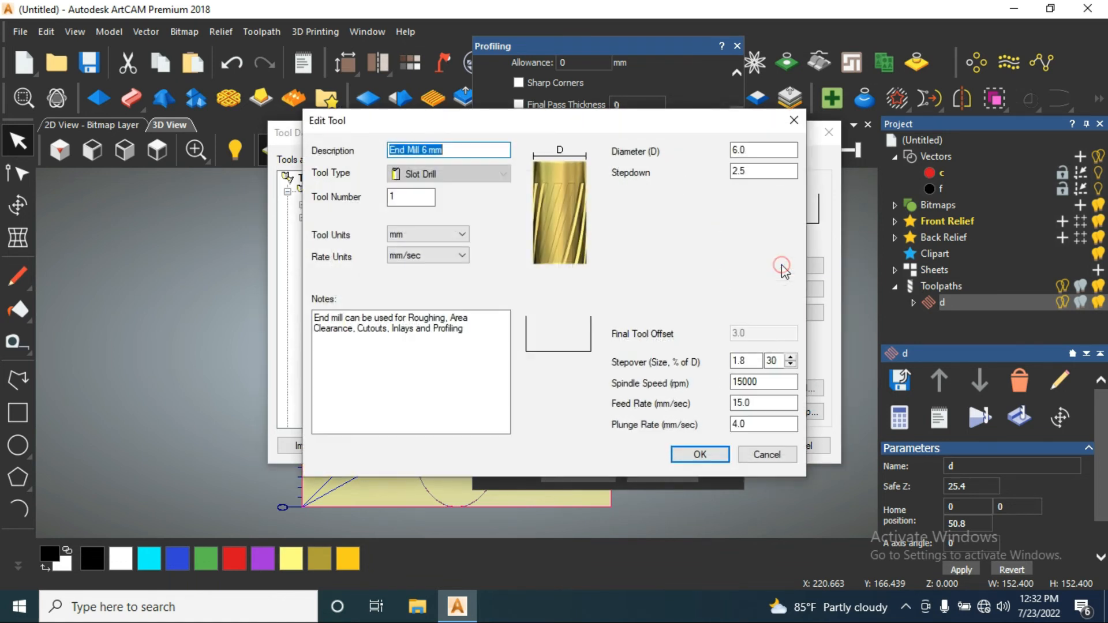
double_click(756, 402)
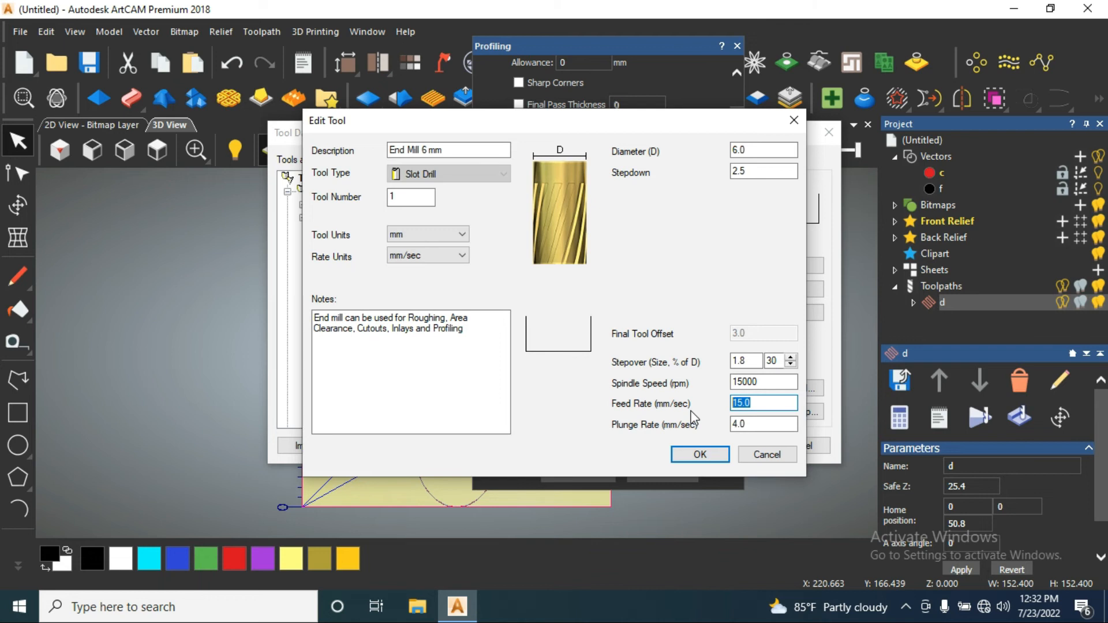
type("42")
key("Tab")
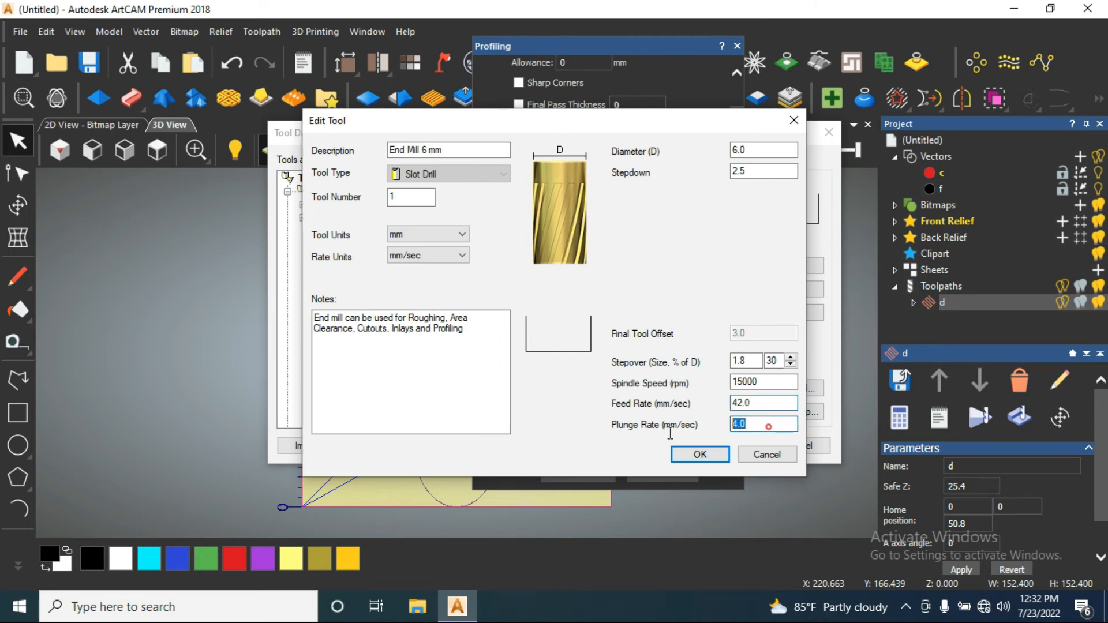
type("12")
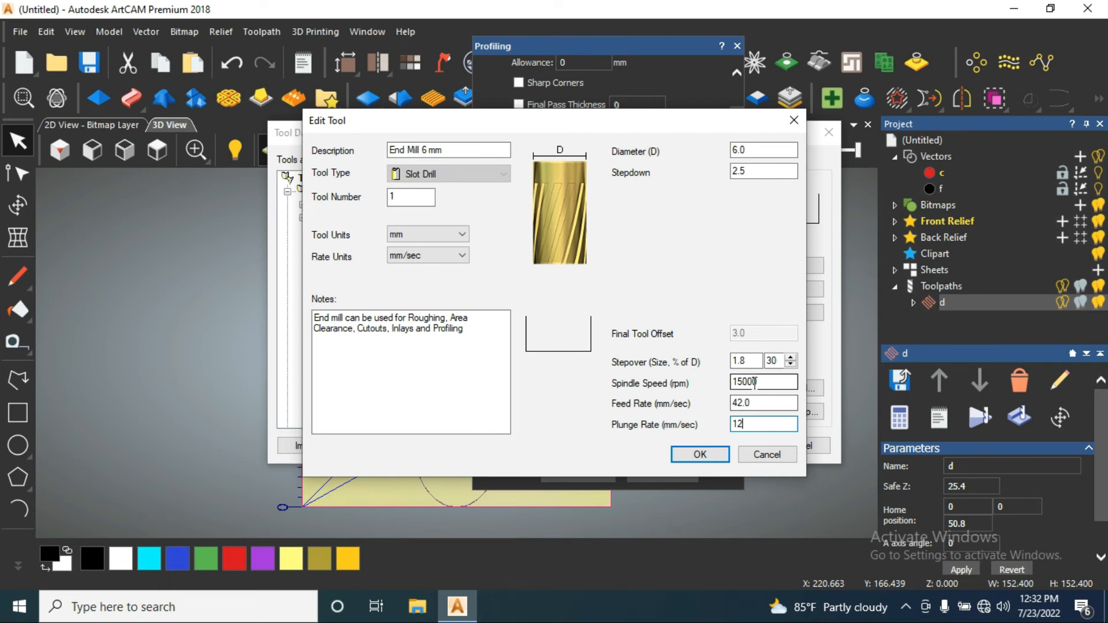
Set the 6 mm end mill's stepover to 47% and stepdown to 3, and assign it as the profiling tool
double_click(771, 360)
type("47")
double_click(751, 166)
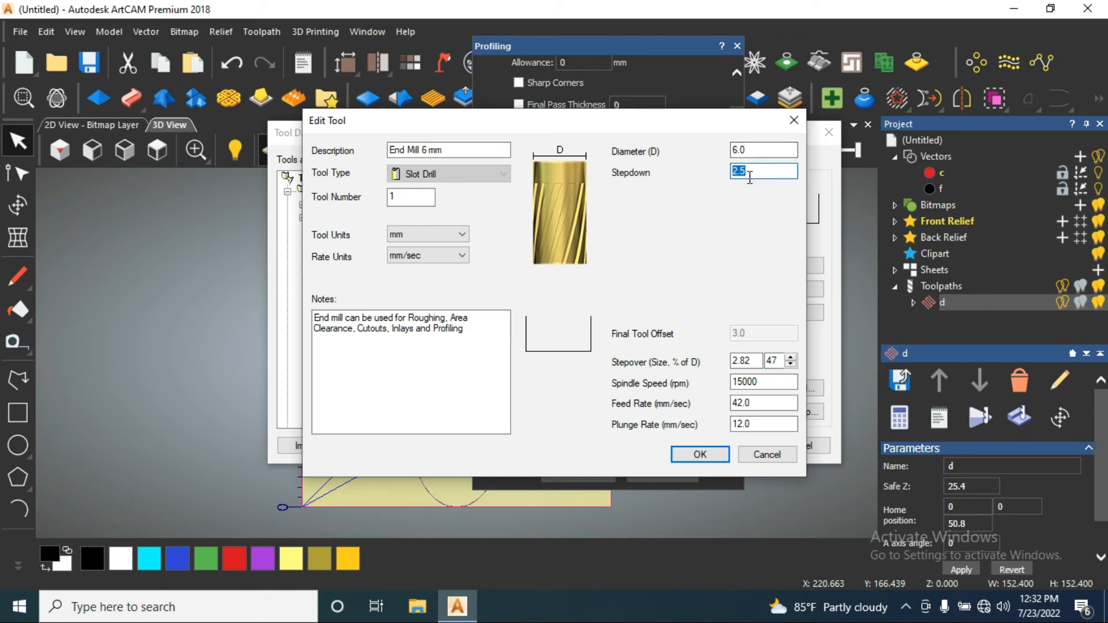
type("5")
double_click(747, 173)
type("3")
left_click(697, 455)
left_click(731, 445)
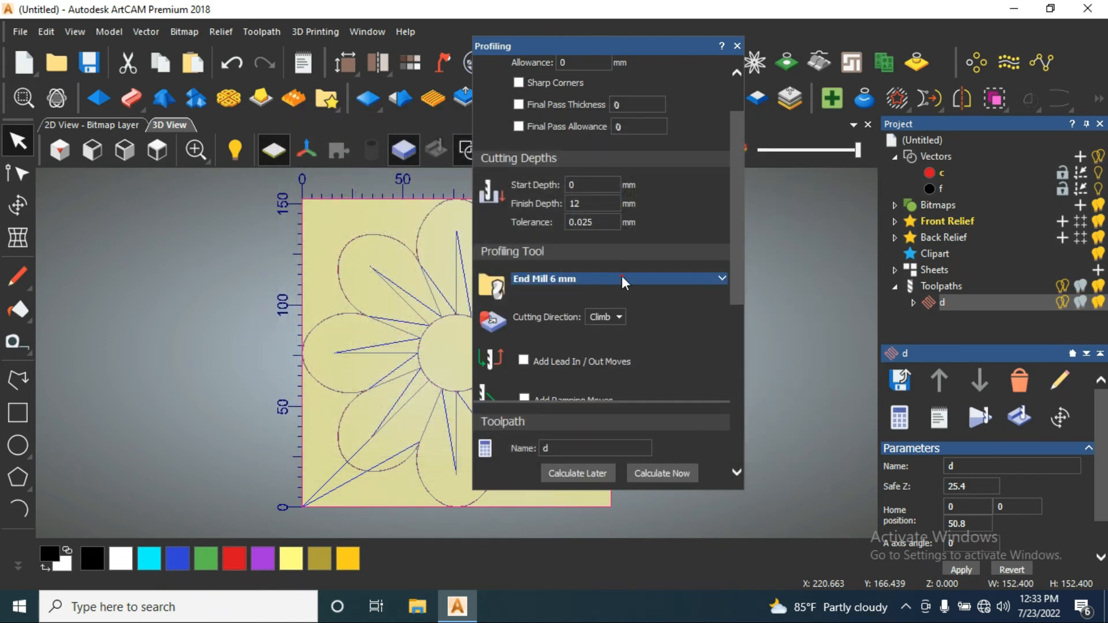
Expand the 6 mm end mill's cutting parameters and change the stepdown for this profile to 6 mm
left_click(621, 278)
scroll(577, 291, "down", 3)
left_click(578, 252)
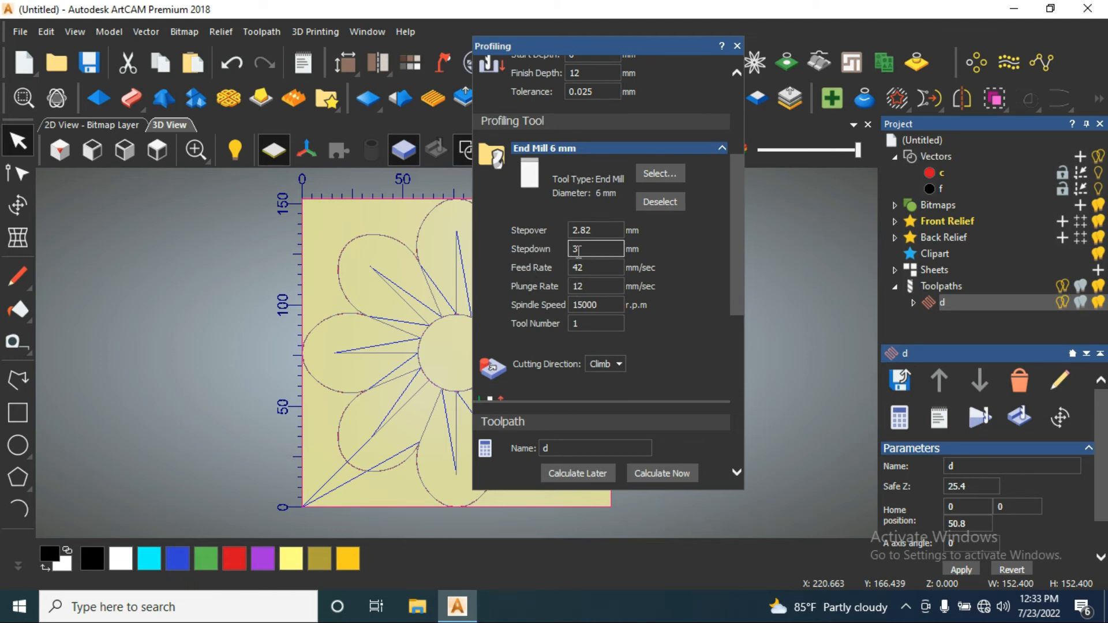
scroll(578, 251, "up", 3)
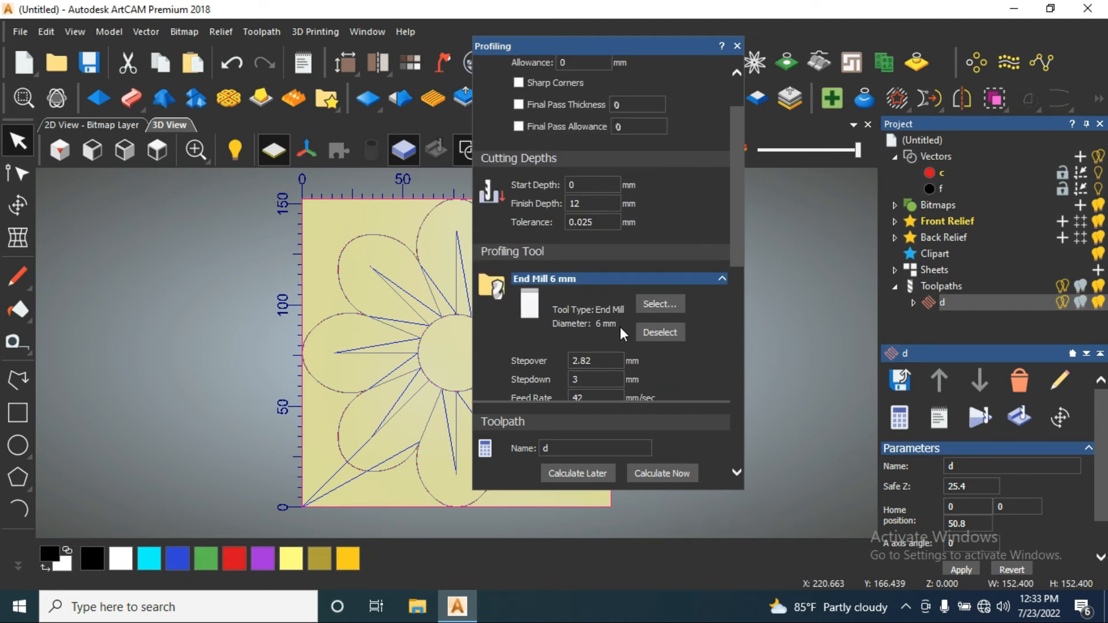
left_click(583, 224)
scroll(583, 212, "down", 3)
left_click(620, 268)
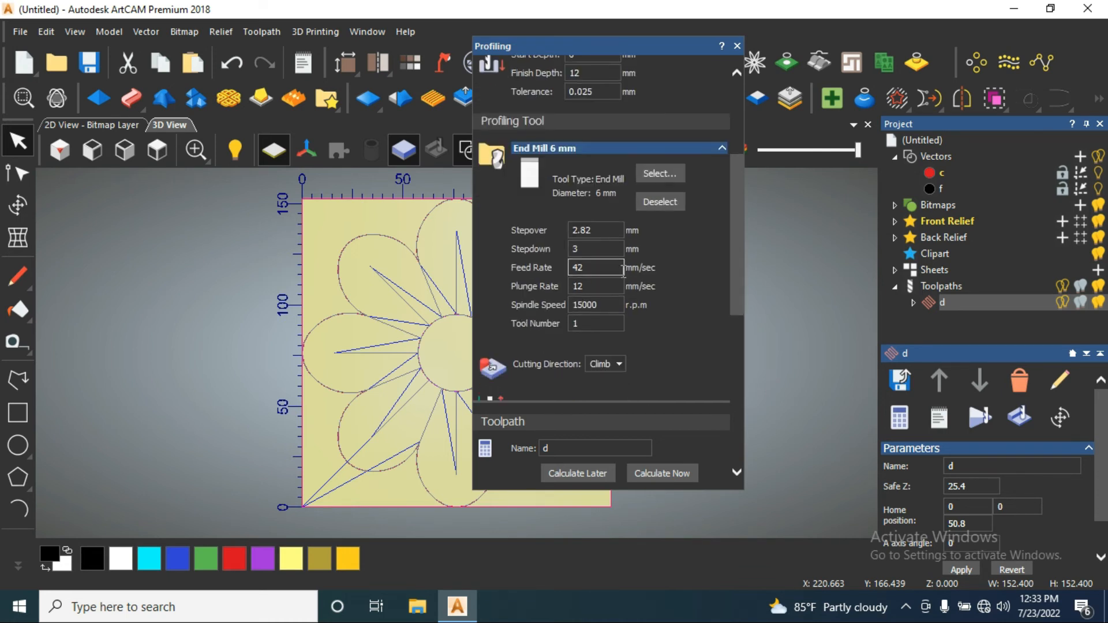
double_click(589, 252)
scroll(600, 271, "up", 3)
scroll(618, 292, "down", 5)
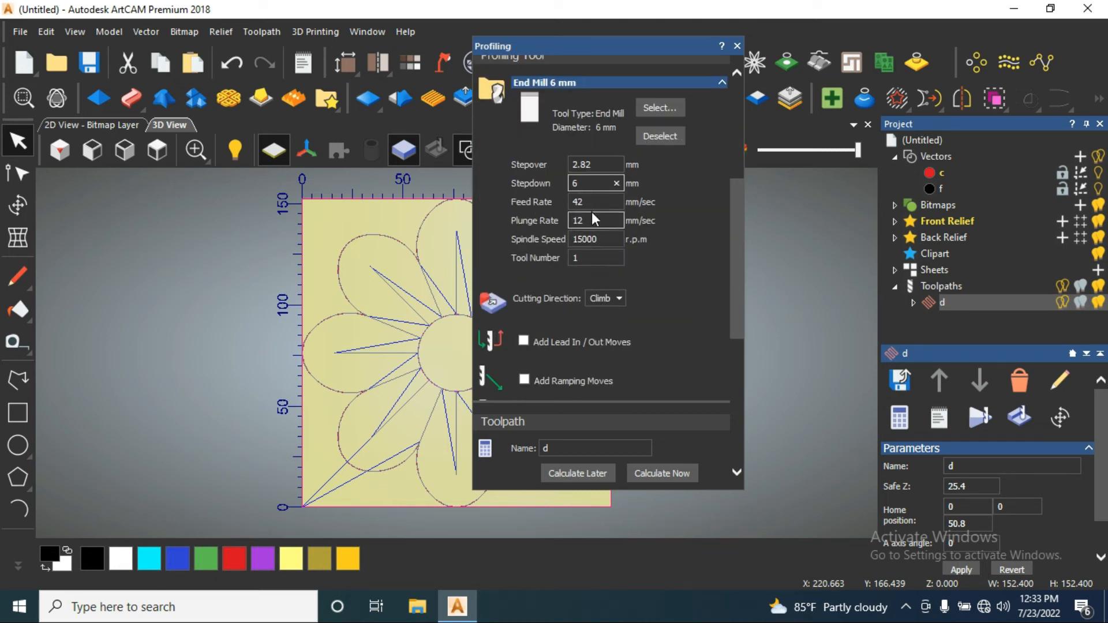
Name the outside profiling toolpath "c", calculate it immediately and close the profiling settings
scroll(597, 228, "down", 2)
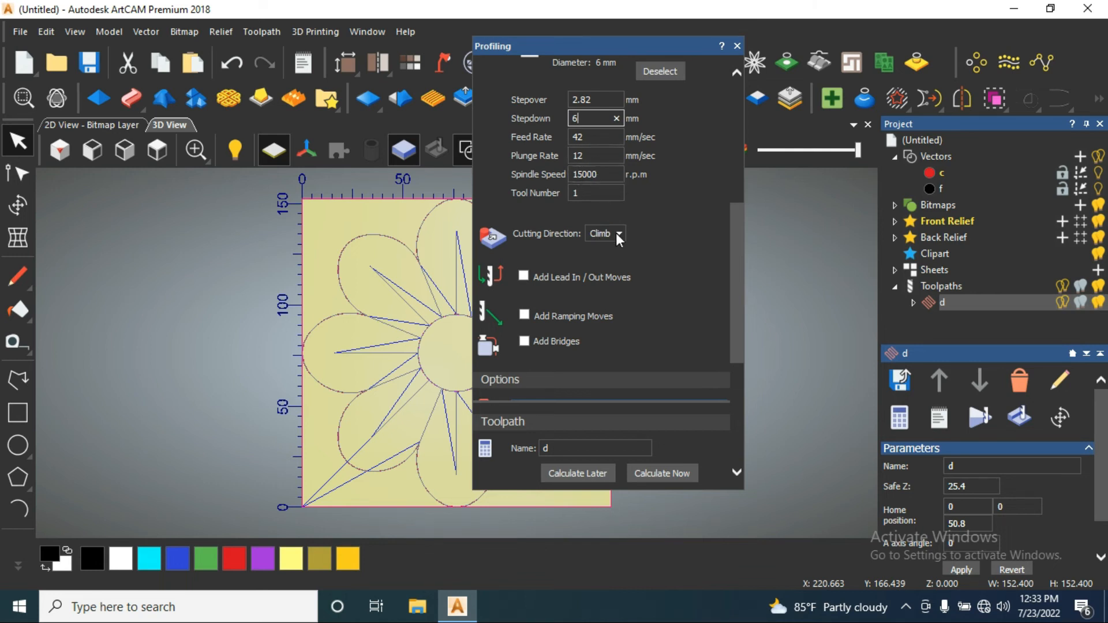
scroll(611, 271, "down", 4)
scroll(596, 298, "down", 2)
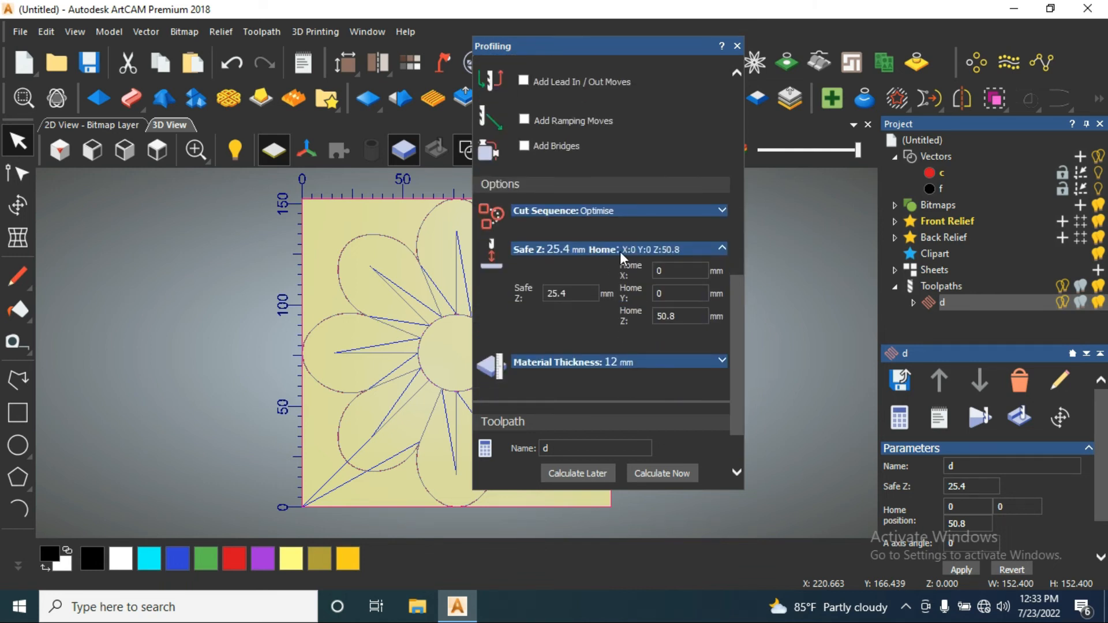
scroll(629, 306, "down", 2)
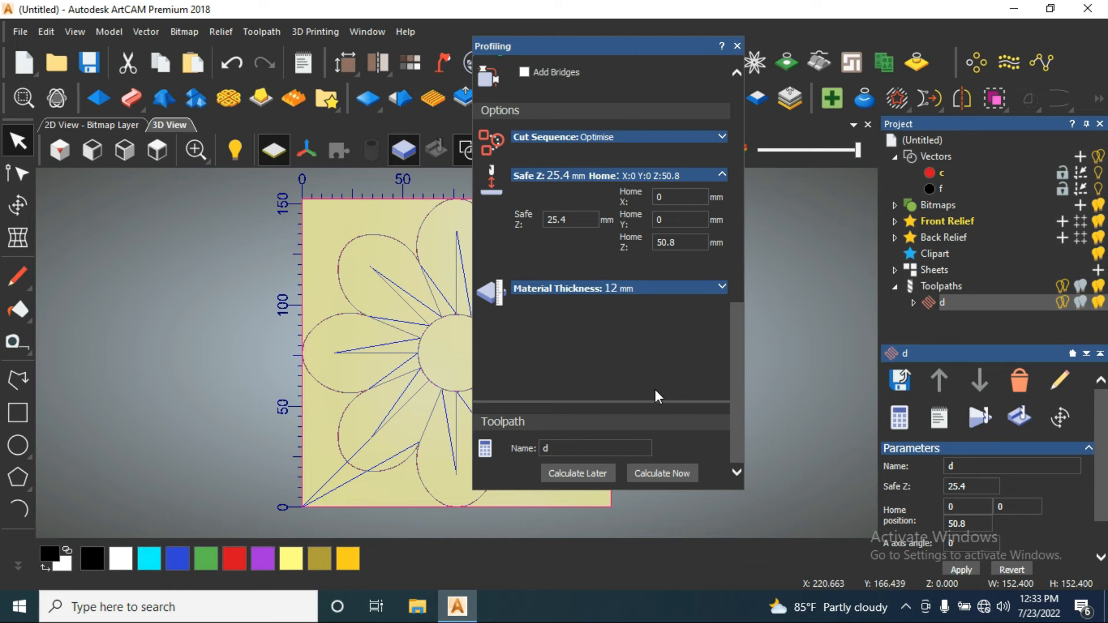
double_click(570, 449)
type("c")
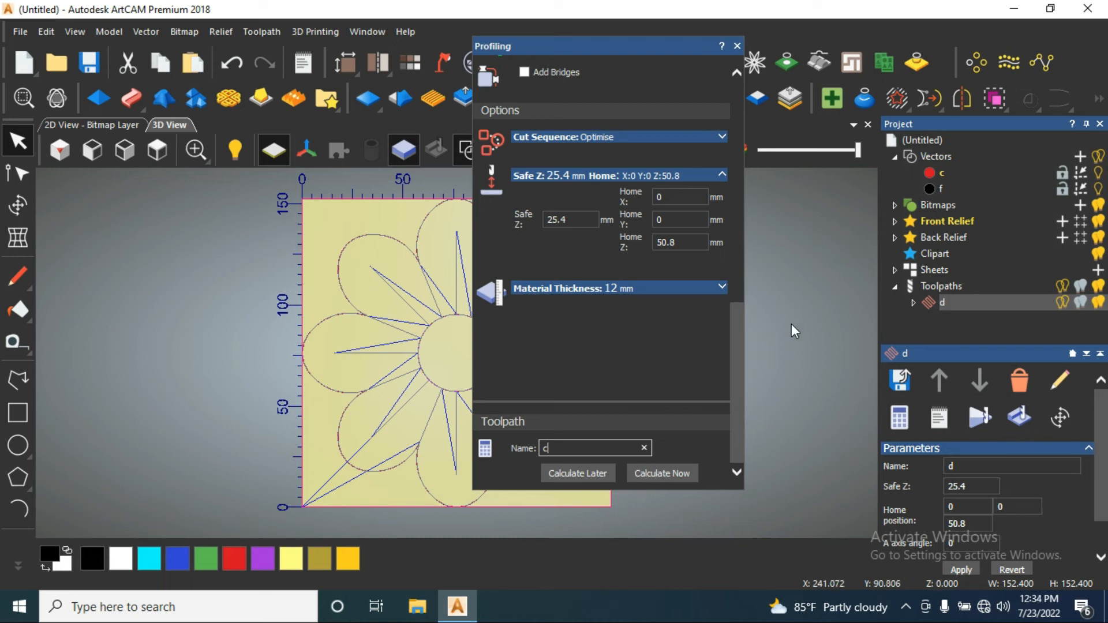
left_click(670, 475)
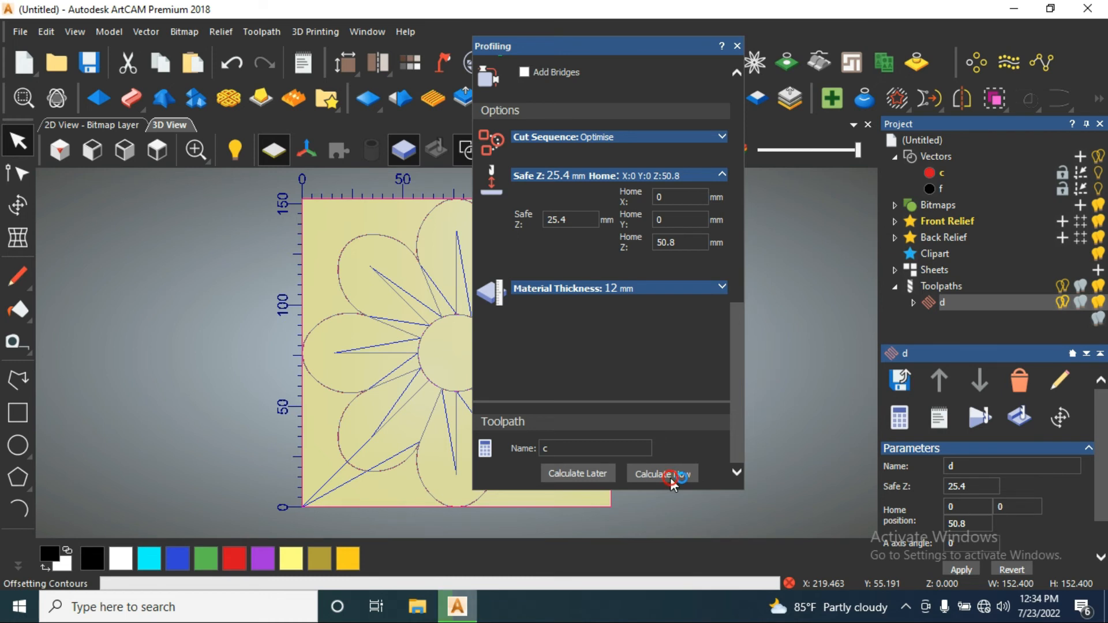
scroll(296, 279, "up", 5)
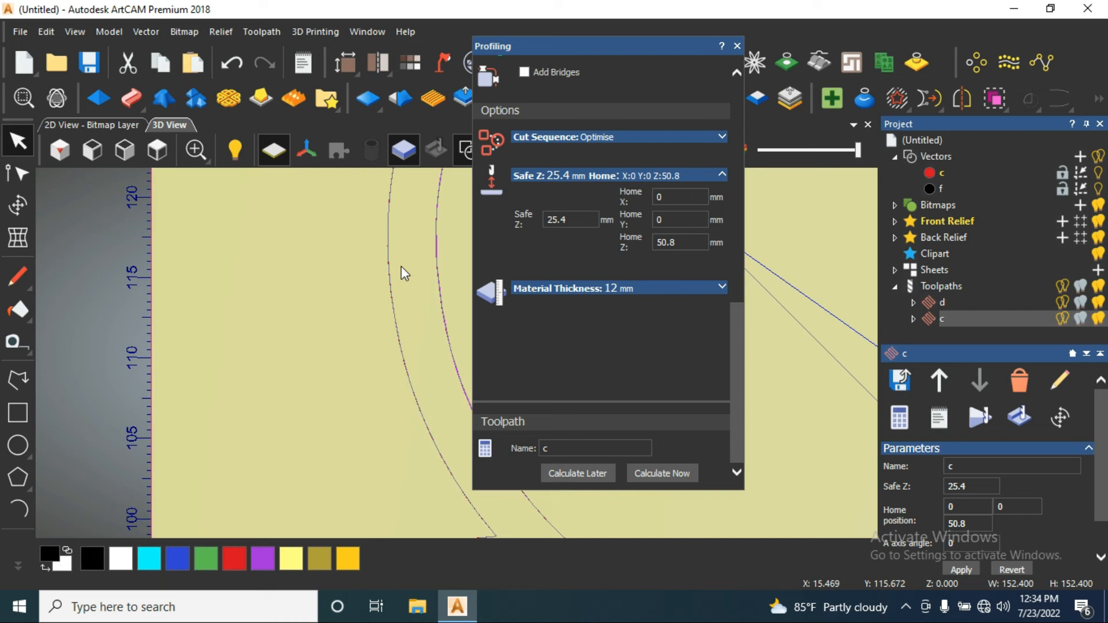
left_click(737, 45)
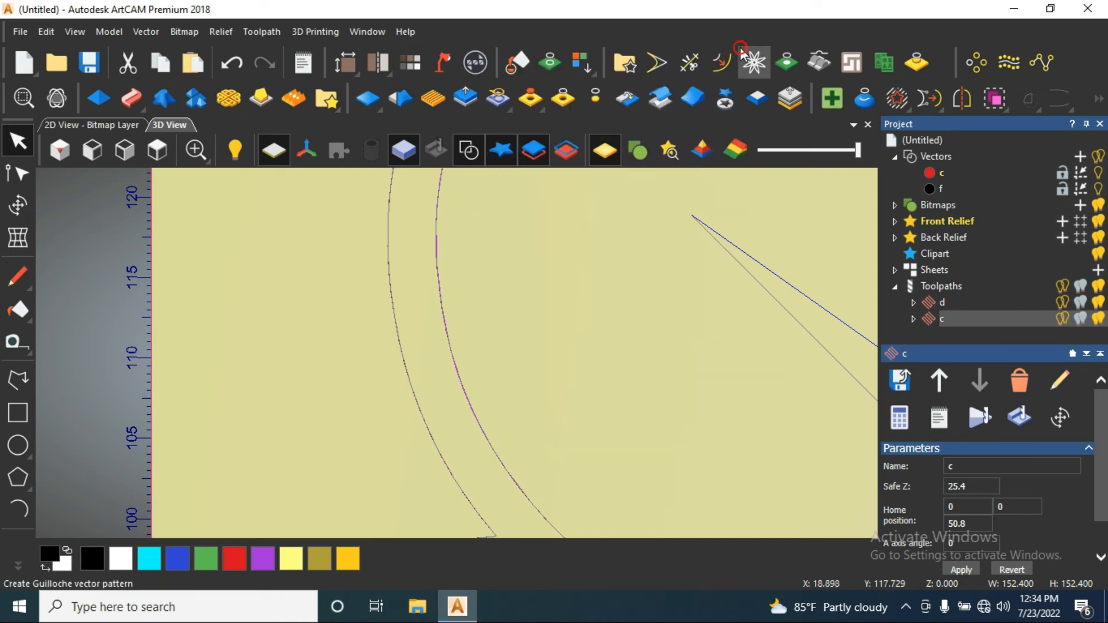
Open the profiling settings of toolpath c to review them, and close them without changes
right_click(959, 316)
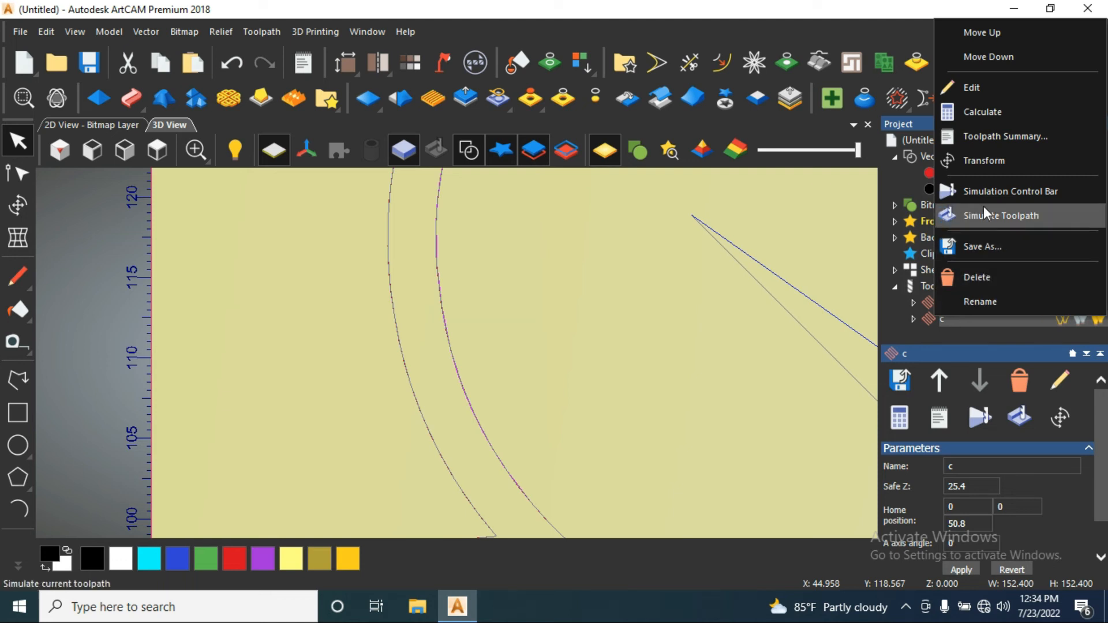
left_click(988, 90)
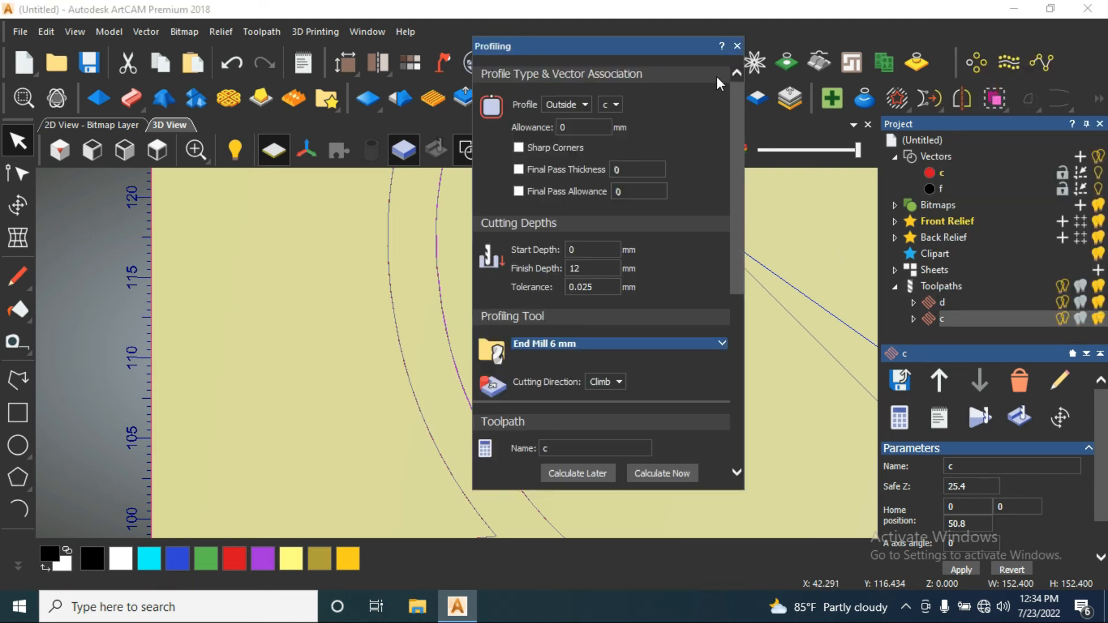
left_click(737, 46)
Simulate toolpath d on the whole-model block at Standard resolution, play it through and inspect the carved flower
left_click(59, 150)
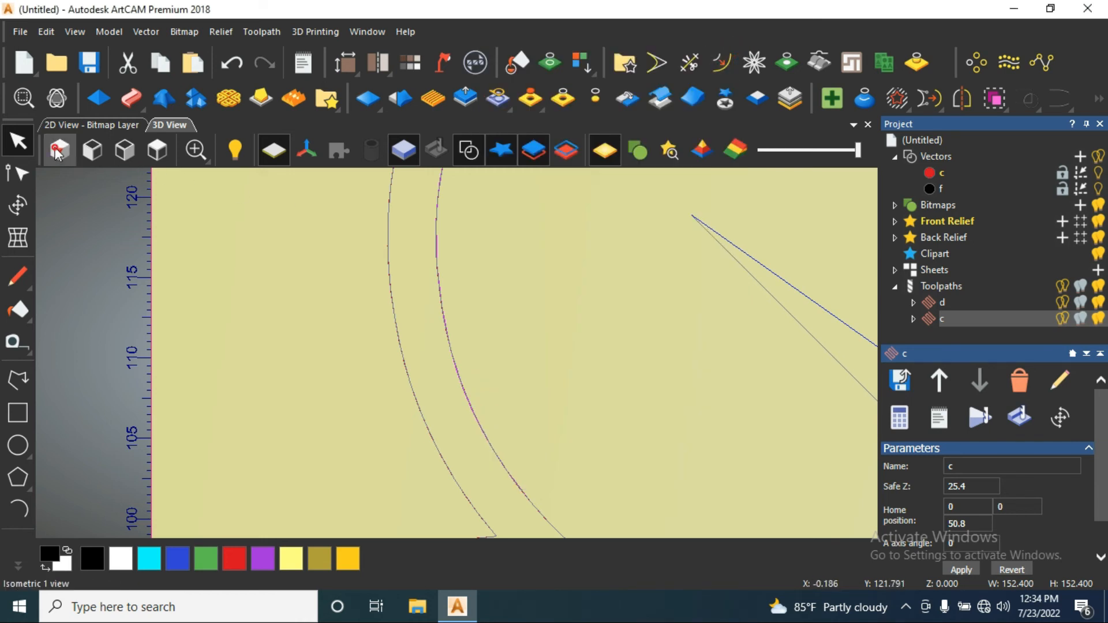
scroll(471, 384, "up", 3)
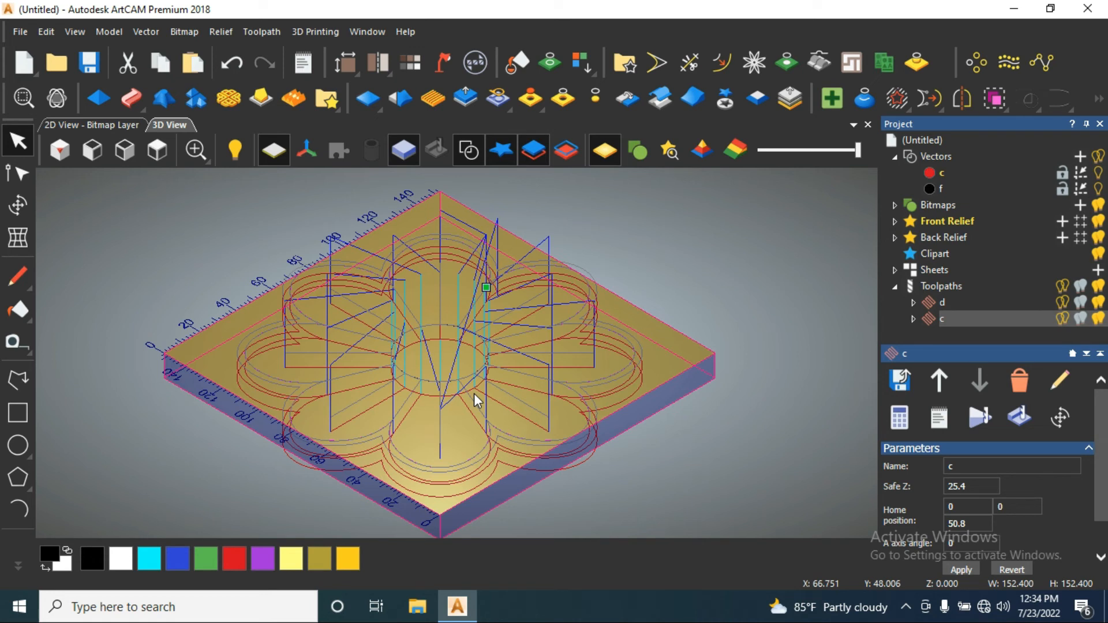
left_click(948, 300)
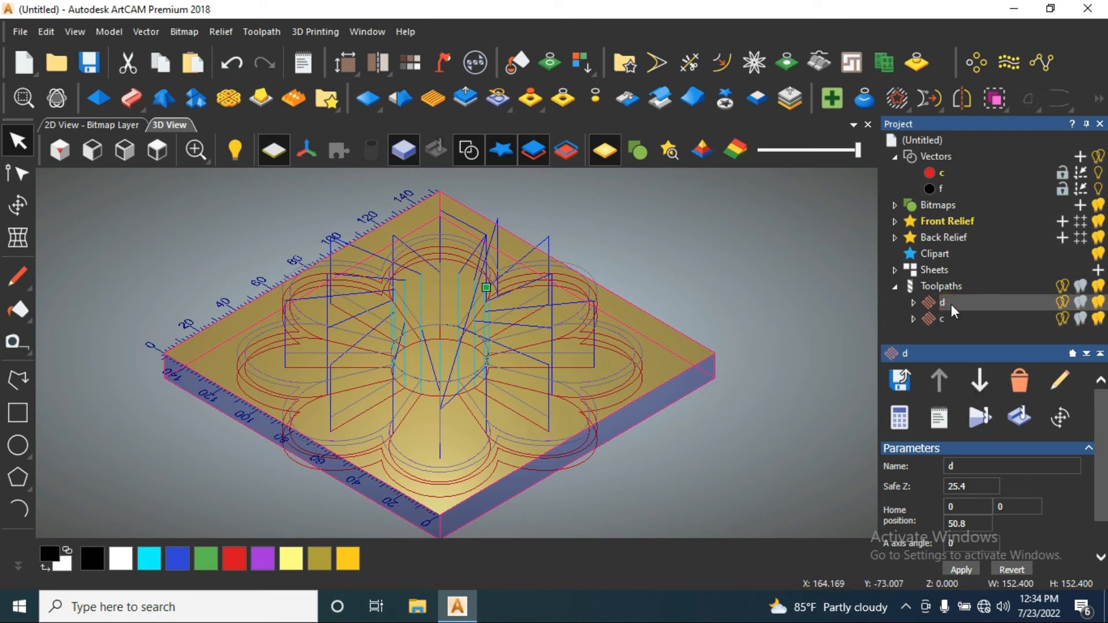
left_click(979, 418)
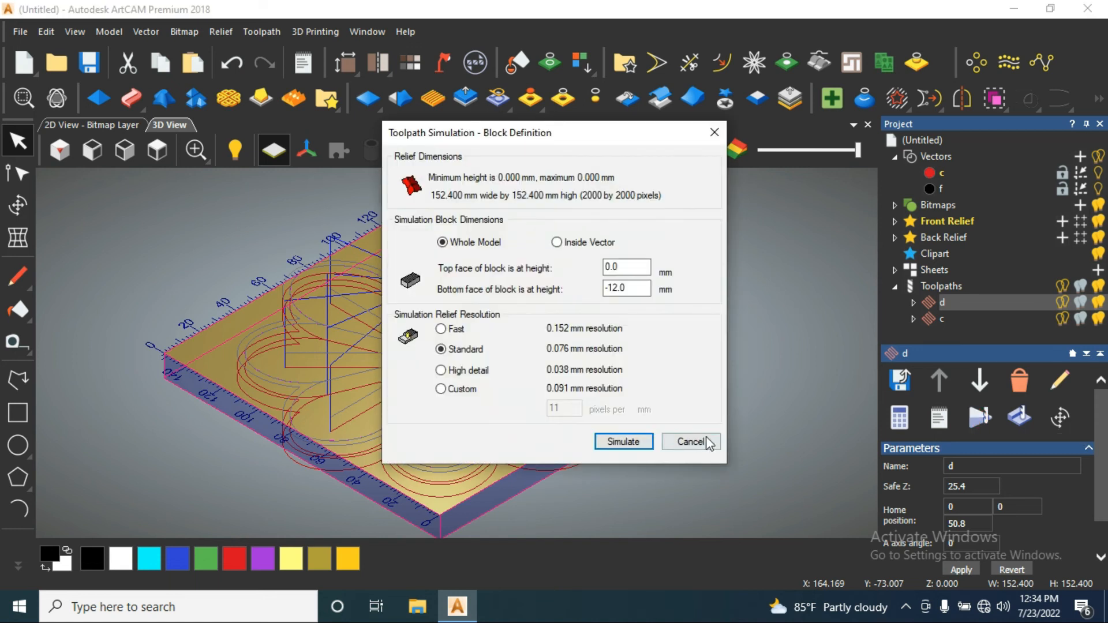
left_click(623, 442)
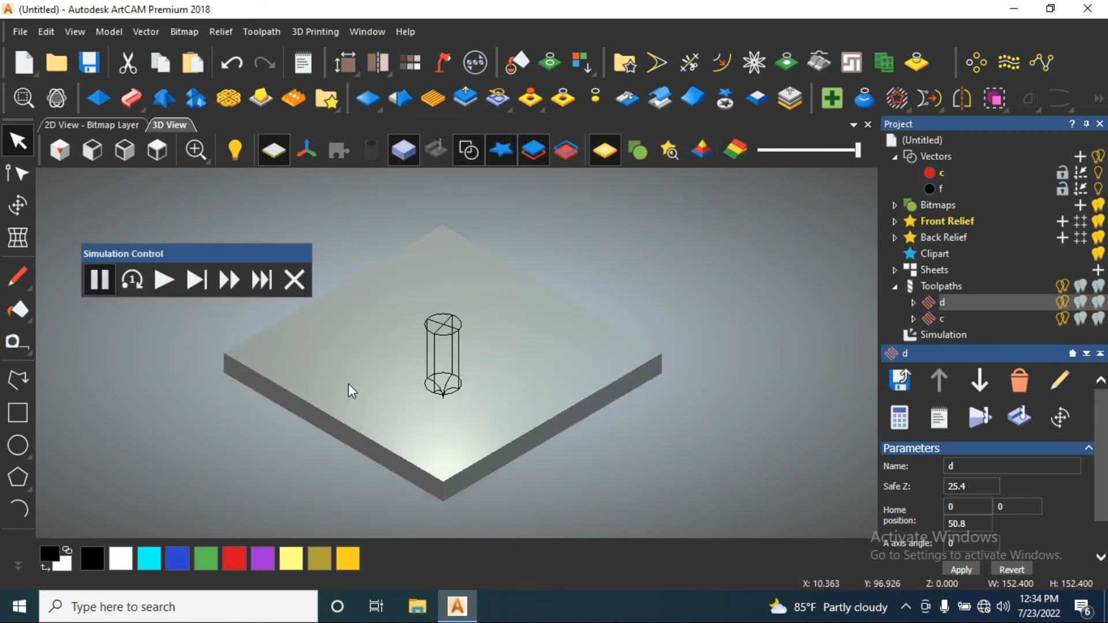
left_click(165, 280)
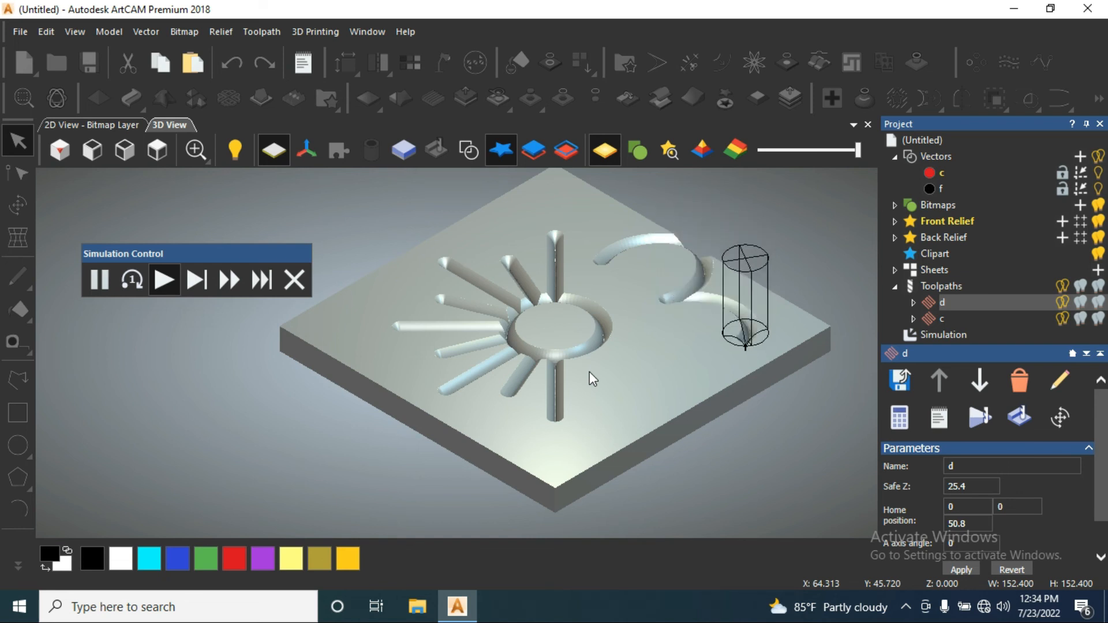
left_click(904, 608)
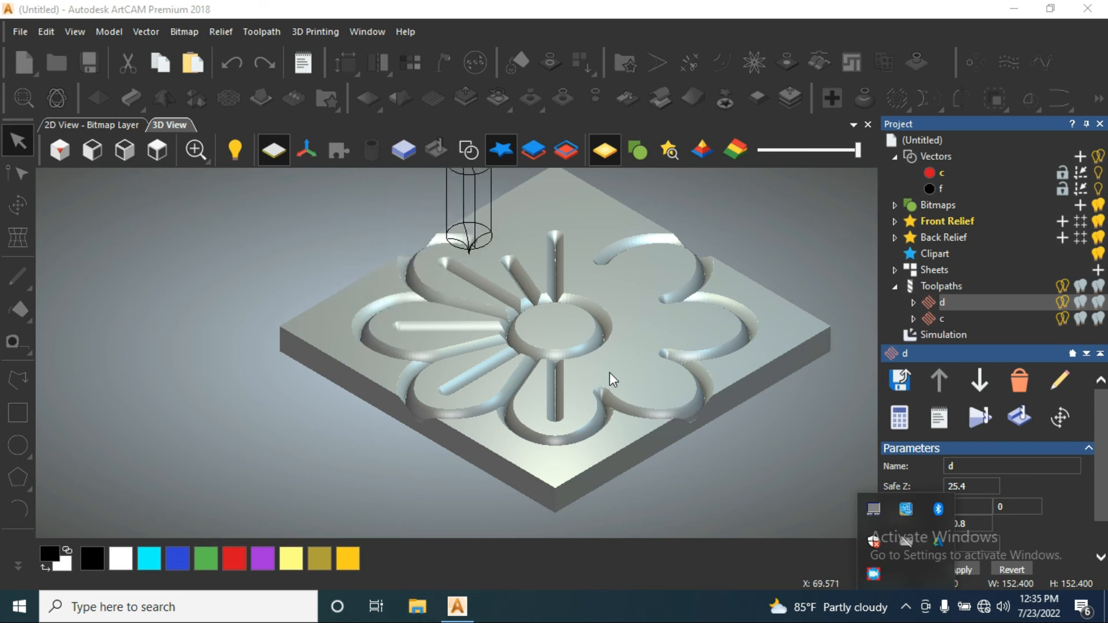
scroll(428, 315, "up", 5)
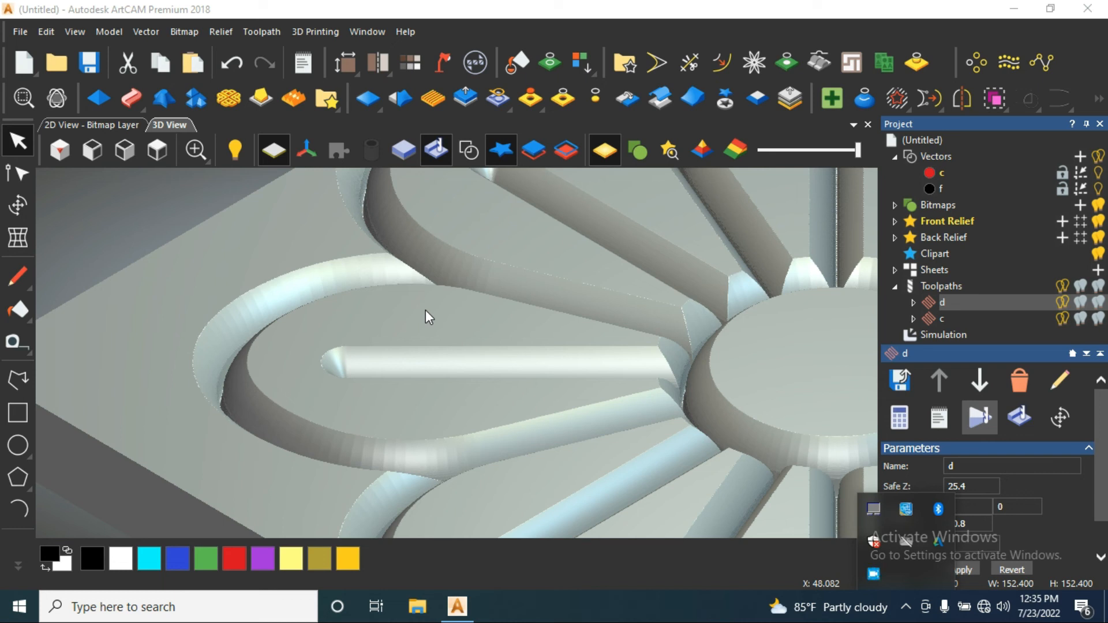
scroll(662, 346, "down", 5)
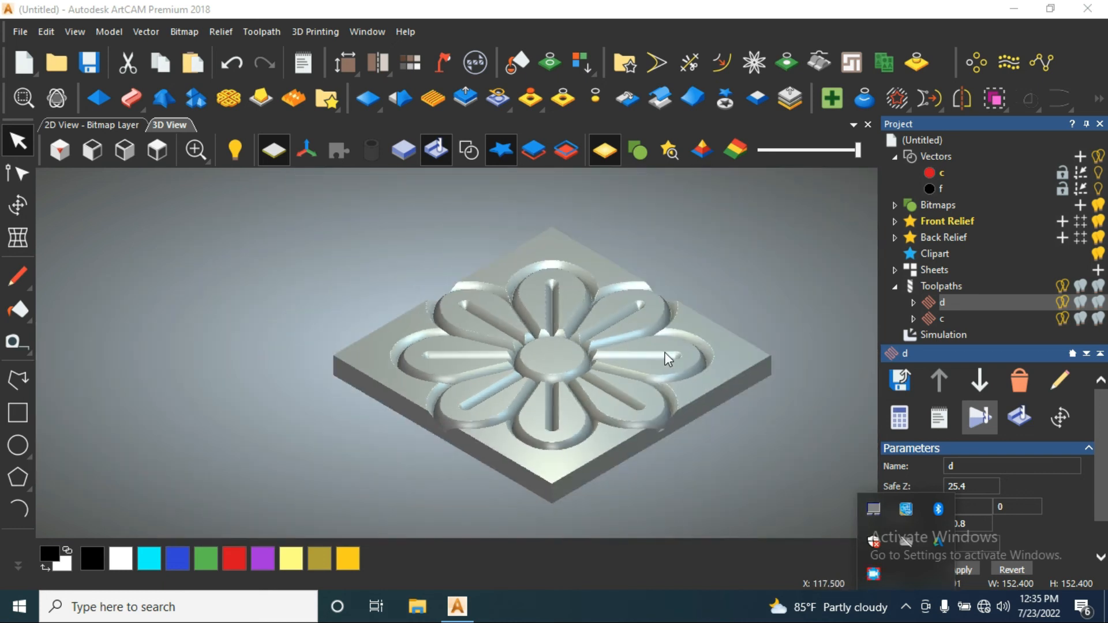
scroll(700, 357, "up", 3)
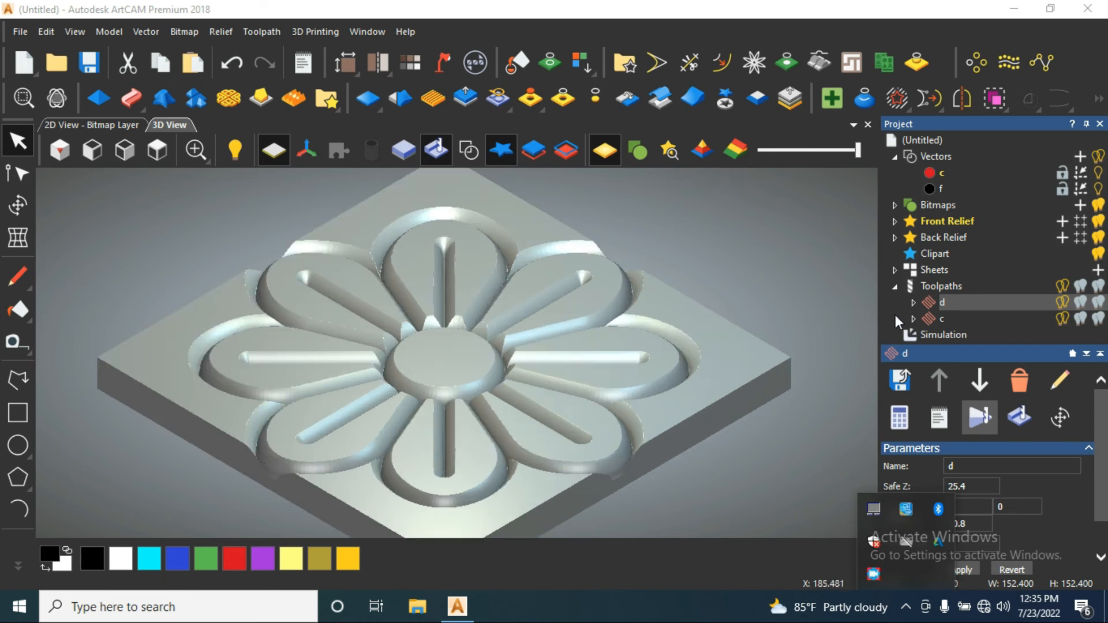
Load toolpath c into the simulation and play its cut on the already carved block
left_click(942, 319)
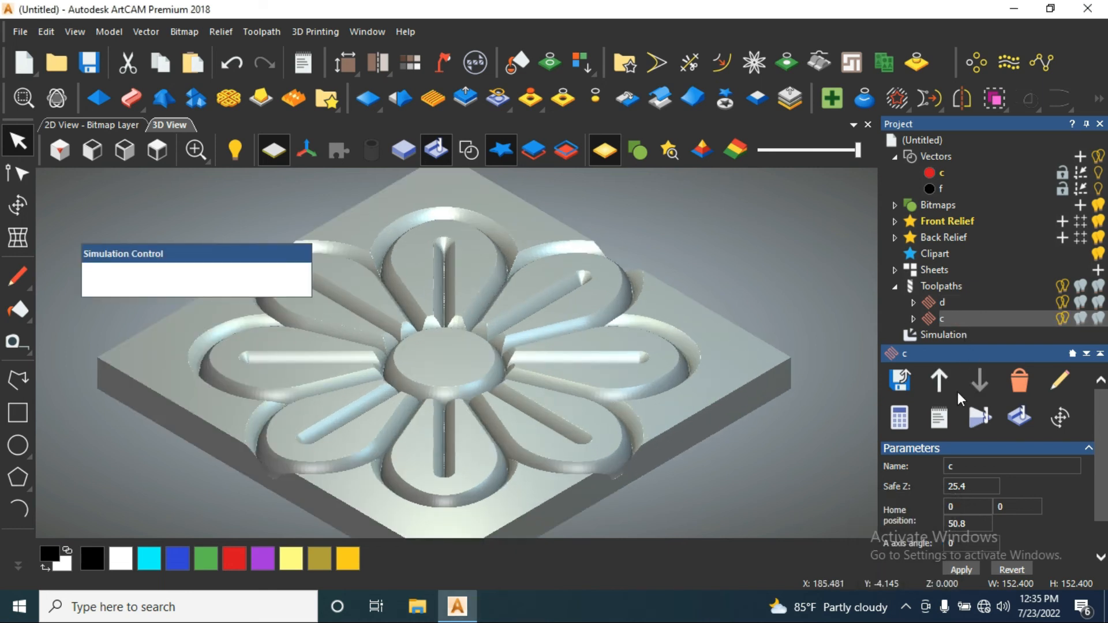
left_click(979, 417)
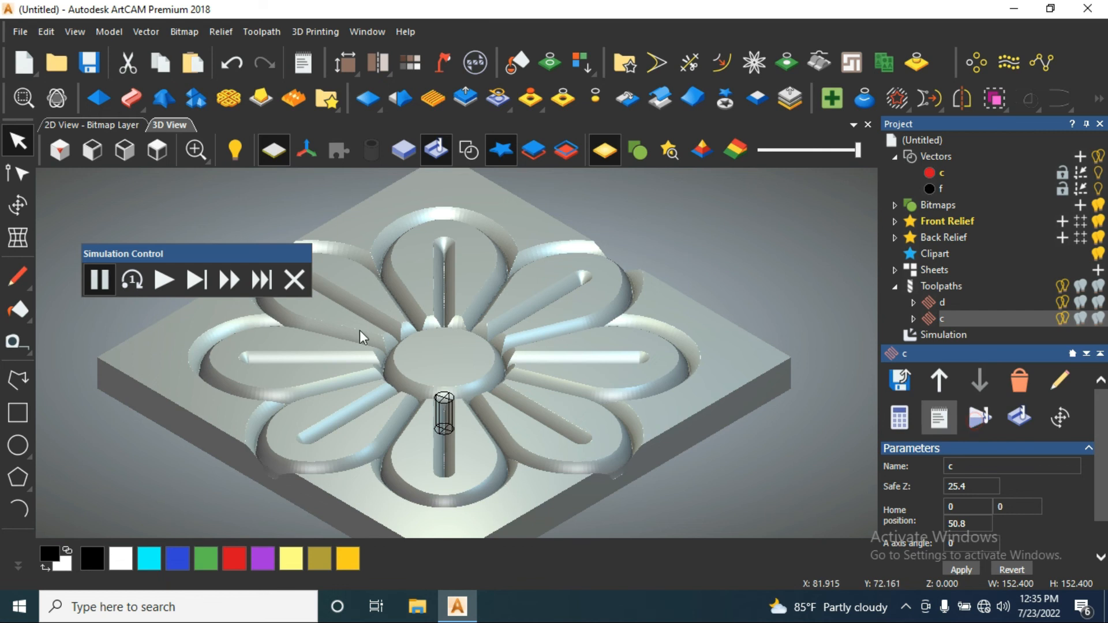
left_click(164, 280)
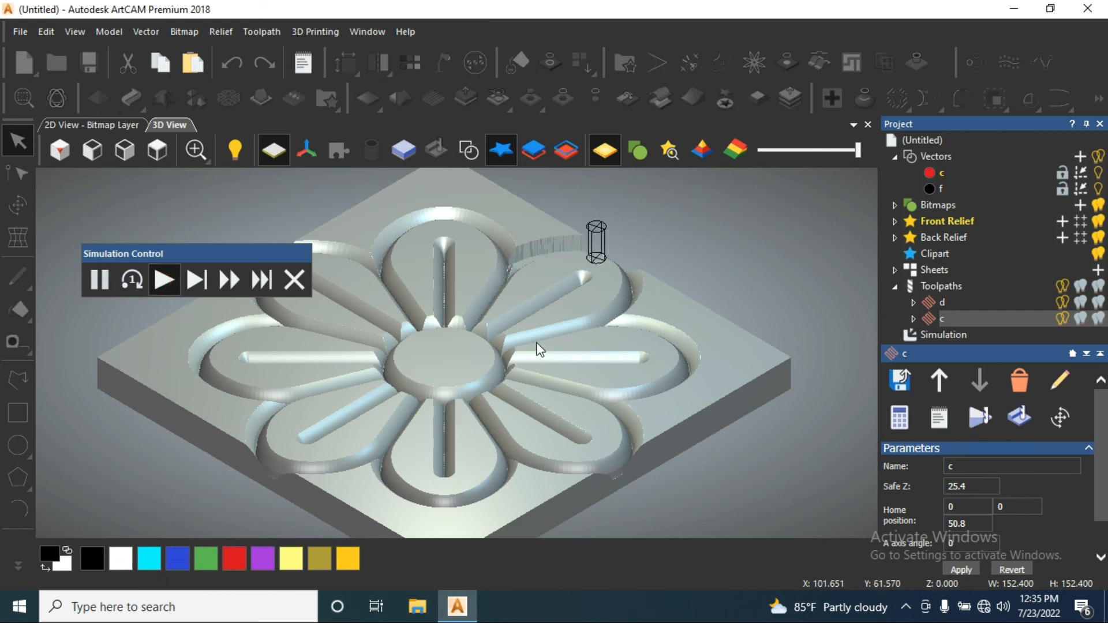
Examine the cut around the flower's outer petals from several distances and angles while the toolpath c simulation runs
scroll(680, 323, "up", 2)
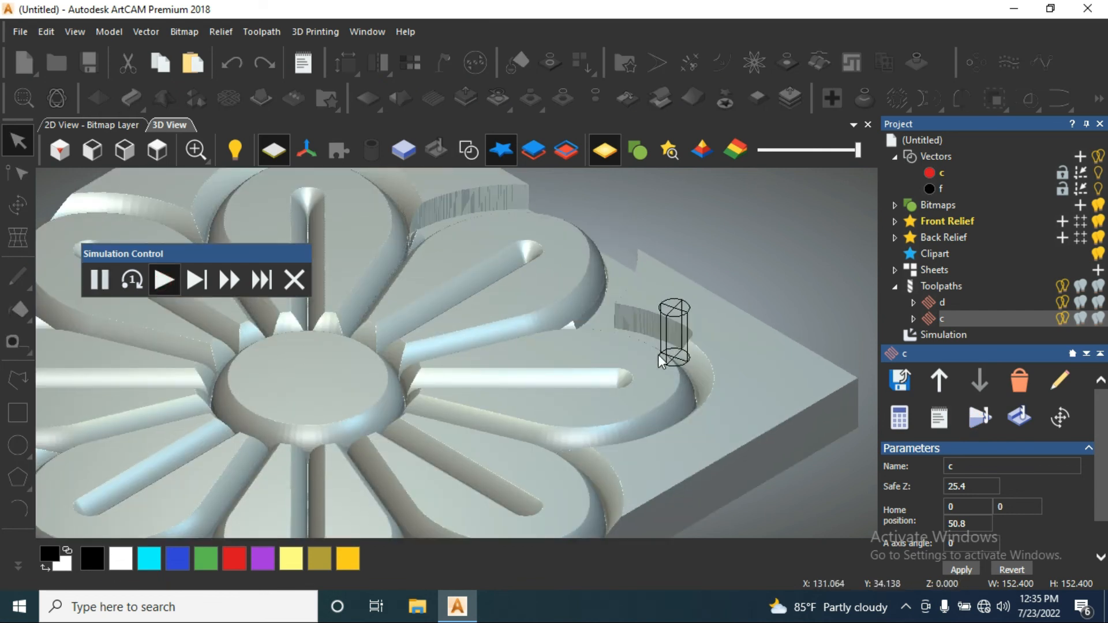
scroll(576, 428, "down", 2)
scroll(531, 455, "down", 2)
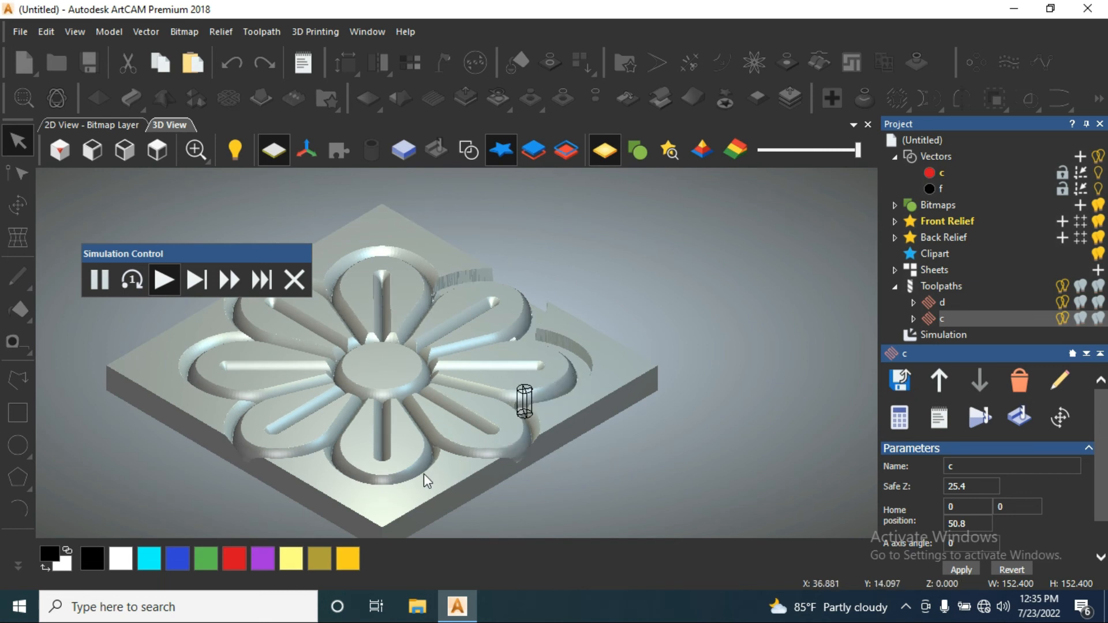
scroll(449, 492, "up", 2)
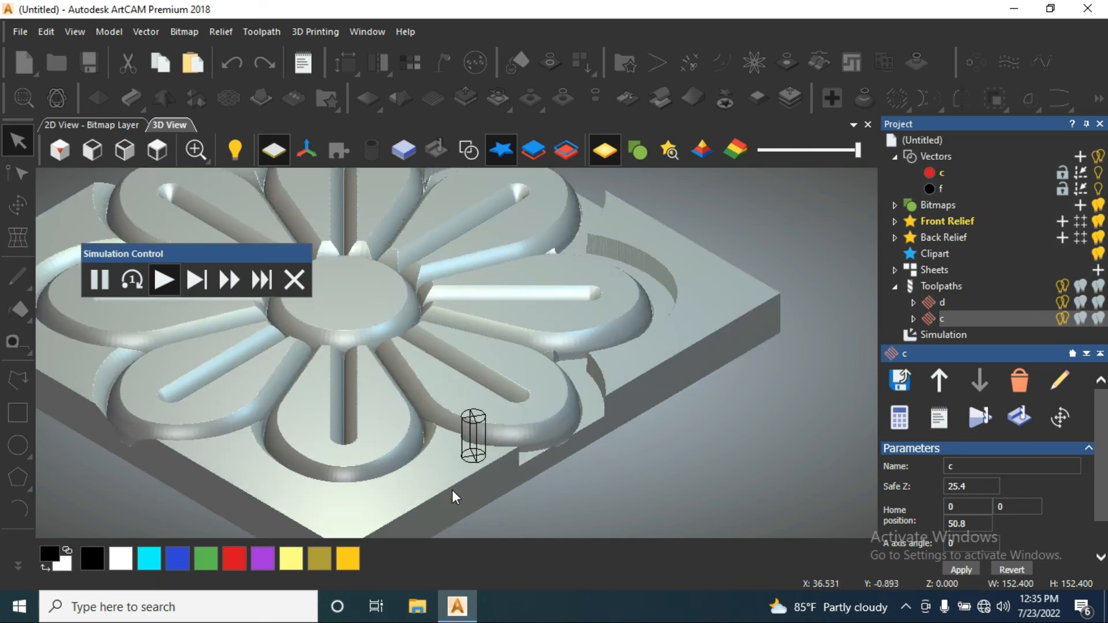
scroll(427, 488, "down", 2)
scroll(314, 468, "up", 3)
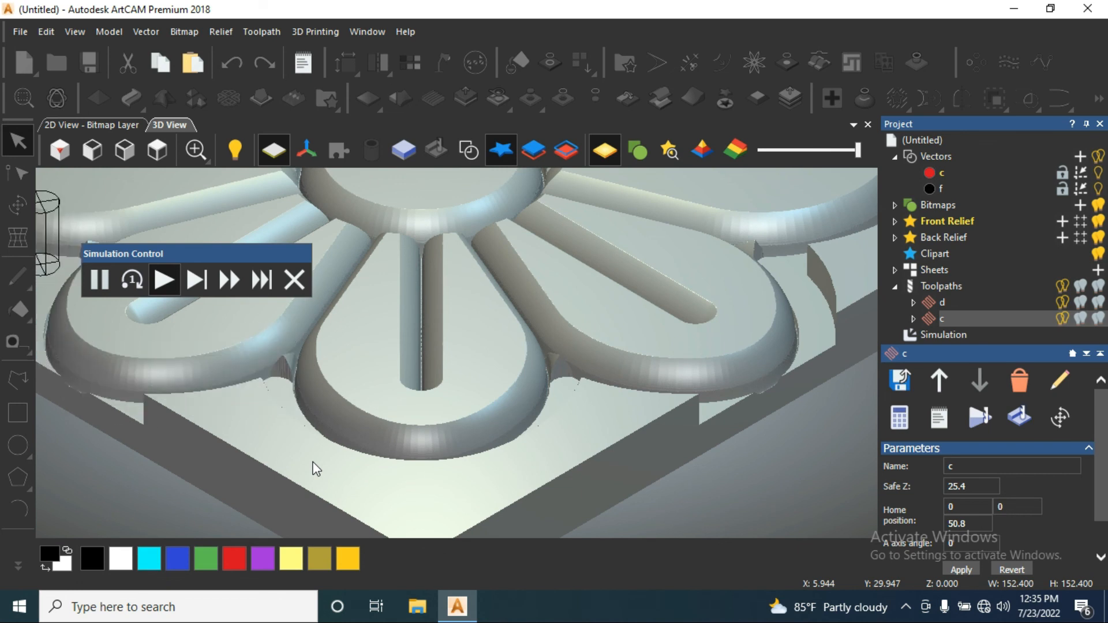
scroll(404, 390, "down", 3)
scroll(468, 292, "down", 2)
scroll(469, 285, "up", 1)
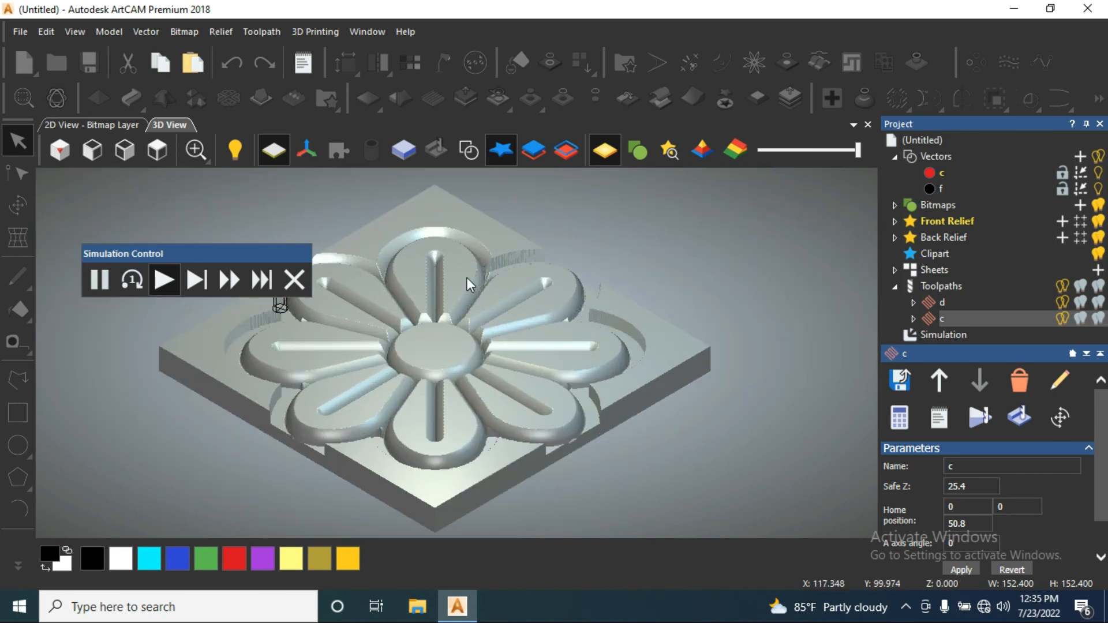
scroll(468, 284, "down", 3)
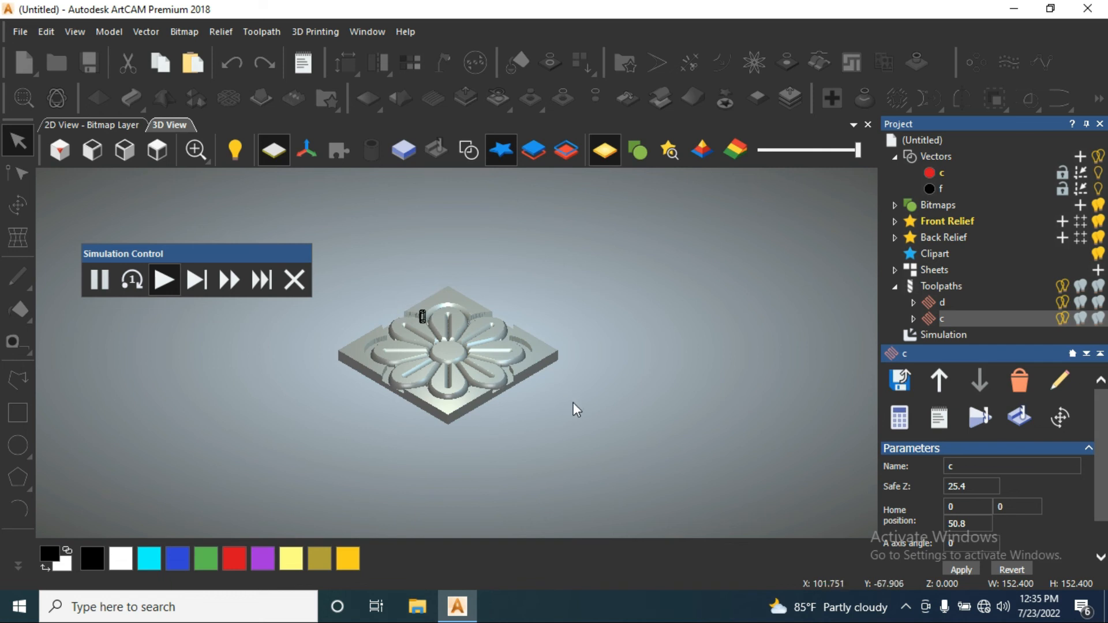
scroll(579, 406, "down", 2)
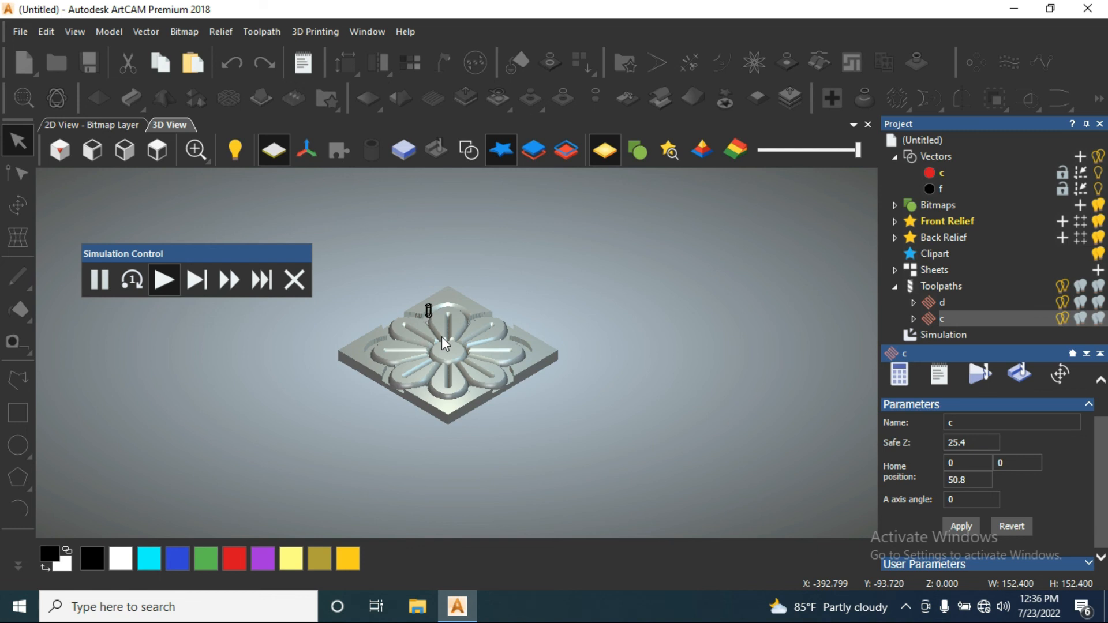
scroll(444, 343, "up", 4)
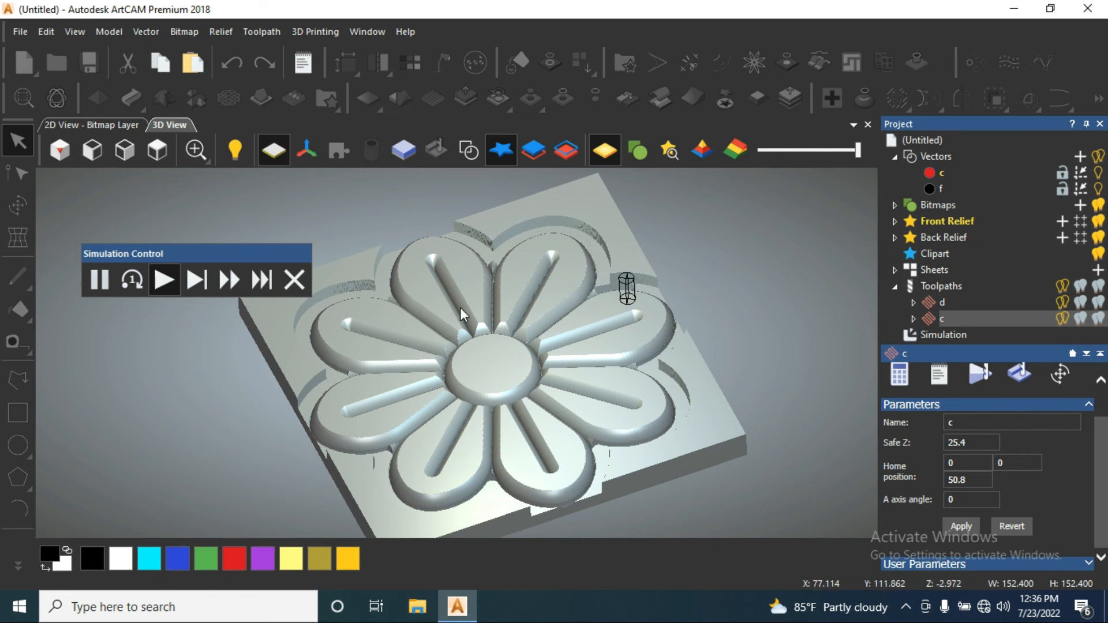
scroll(518, 390, "down", 4)
scroll(508, 381, "up", 4)
scroll(462, 364, "down", 4)
scroll(449, 343, "up", 4)
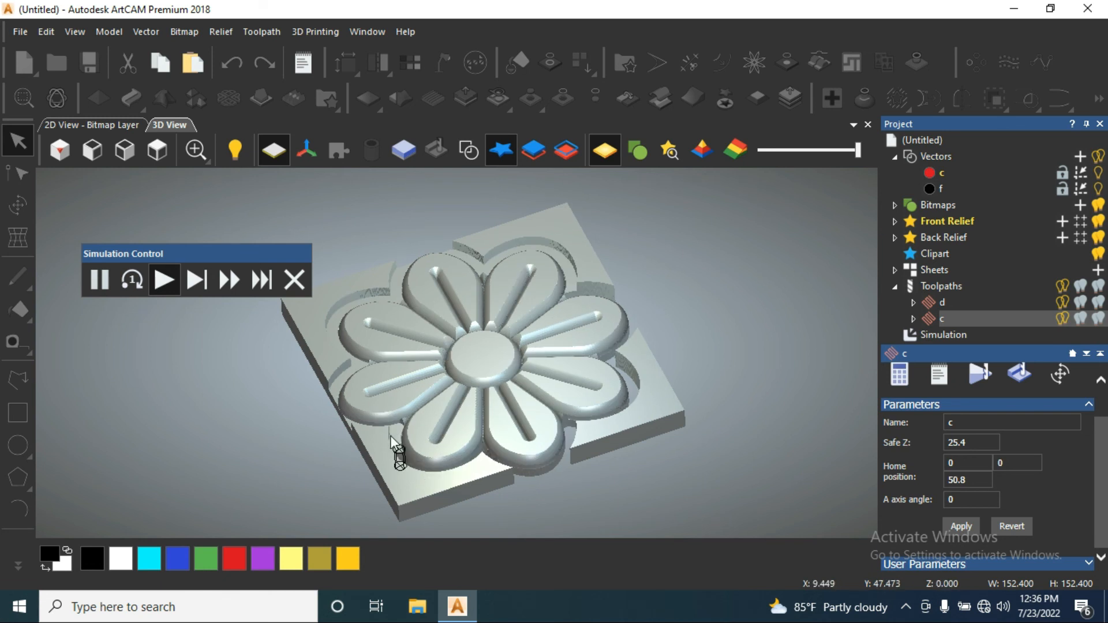
scroll(450, 369, "up", 4)
scroll(476, 420, "down", 6)
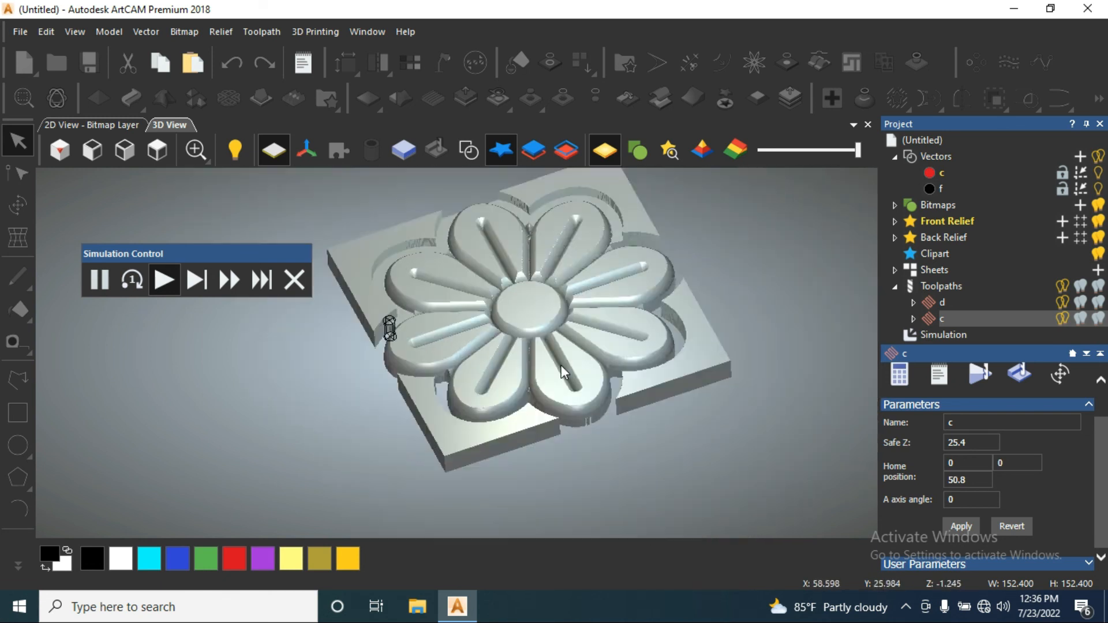
scroll(603, 292, "up", 2)
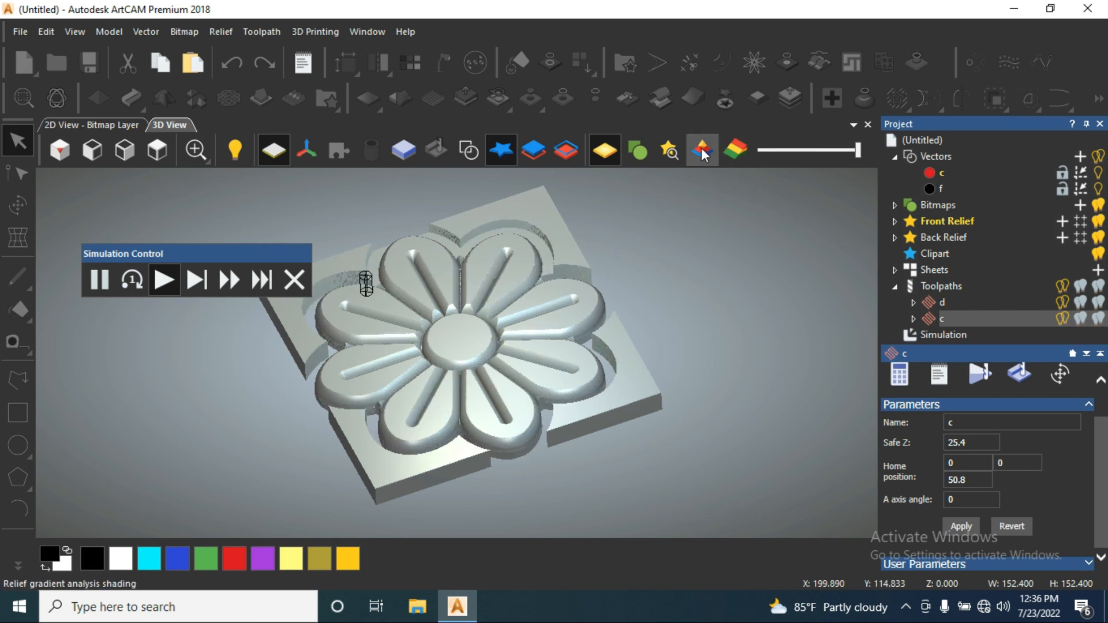
Inspect the simulated flower with relief gradient analysis shading, including in isometric view, and restore the plain relief shading
left_click(702, 151)
scroll(546, 317, "up", 4)
scroll(577, 289, "down", 5)
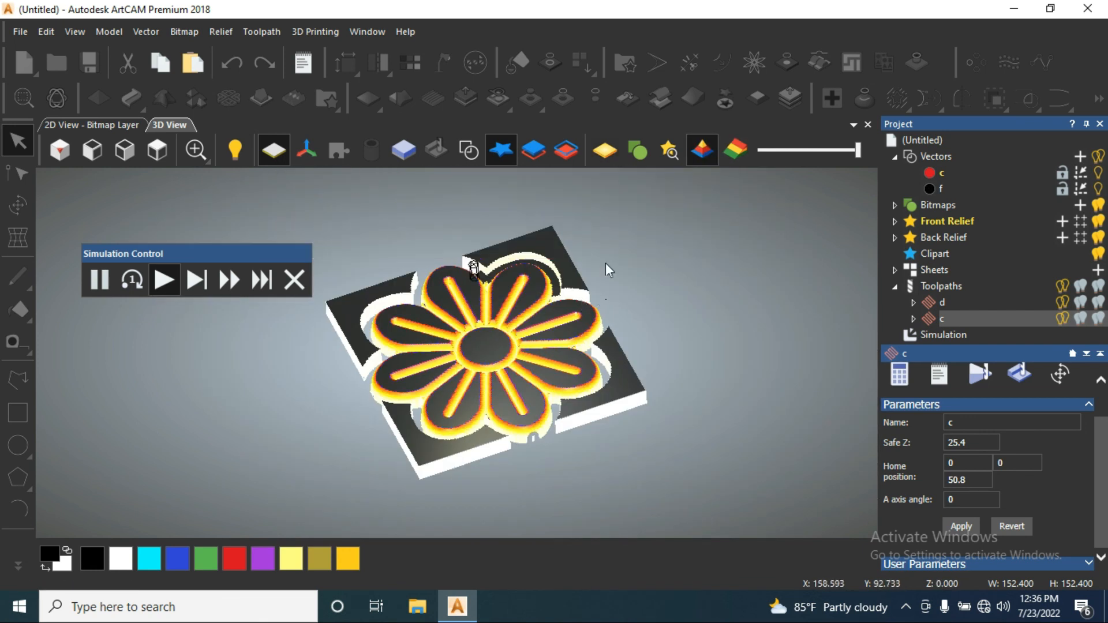
scroll(461, 271, "up", 2)
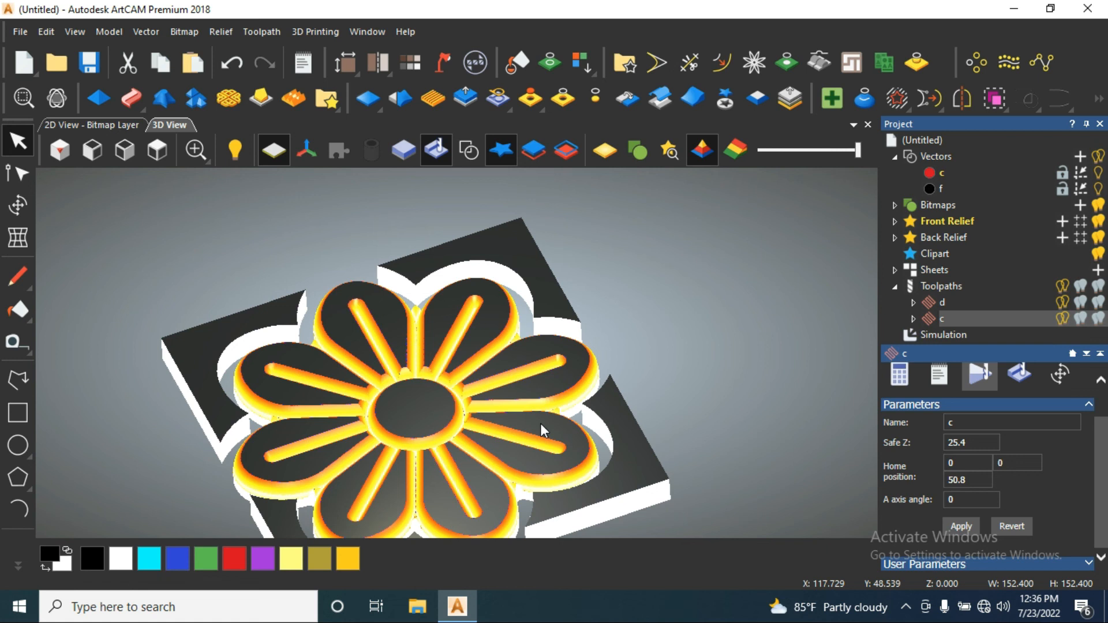
scroll(524, 408, "down", 2)
scroll(456, 421, "up", 3)
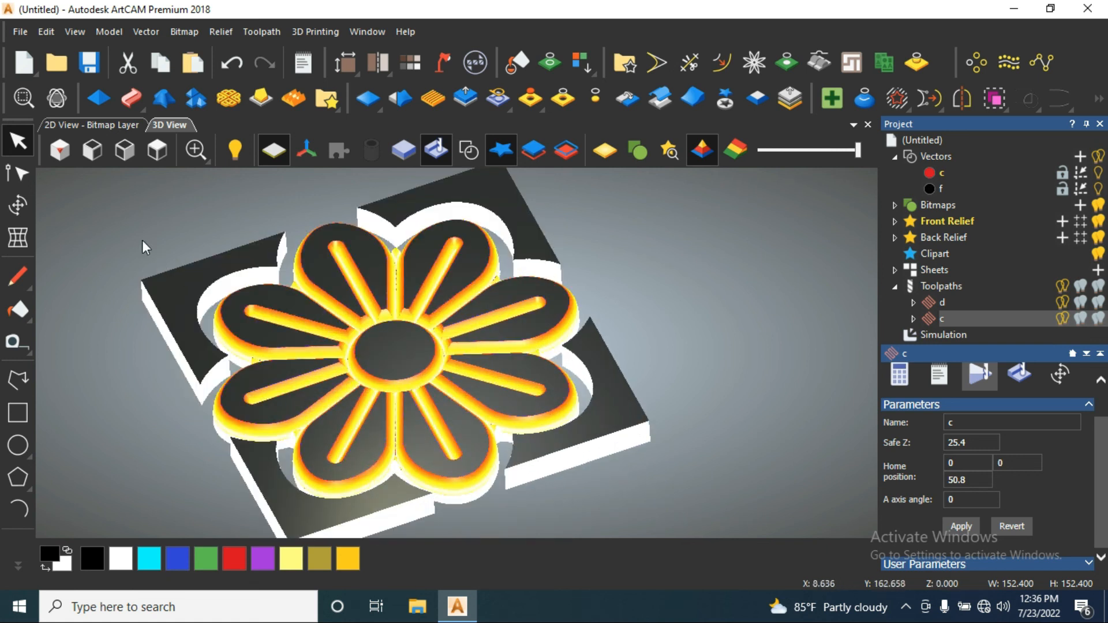
left_click(60, 151)
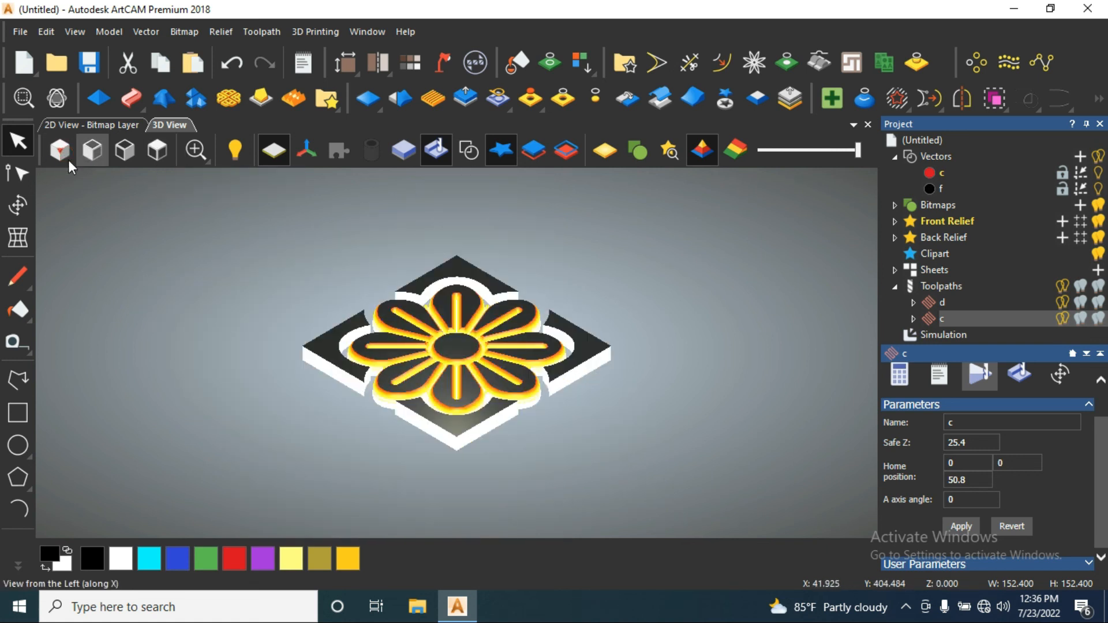
scroll(502, 359, "up", 1)
scroll(501, 358, "down", 1)
scroll(502, 358, "up", 3)
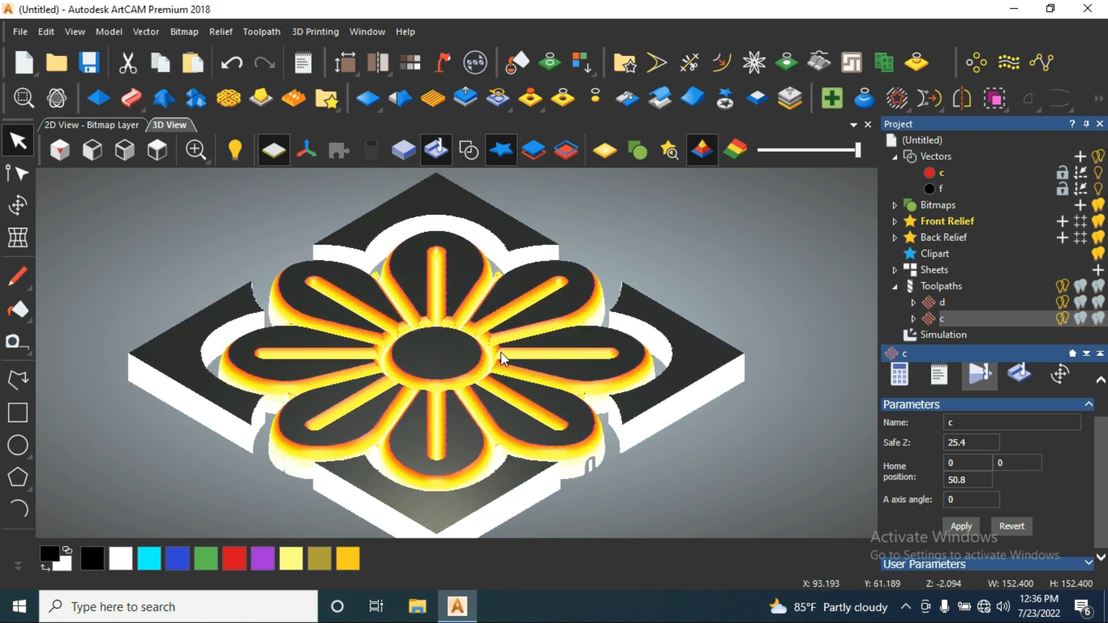
left_click(610, 164)
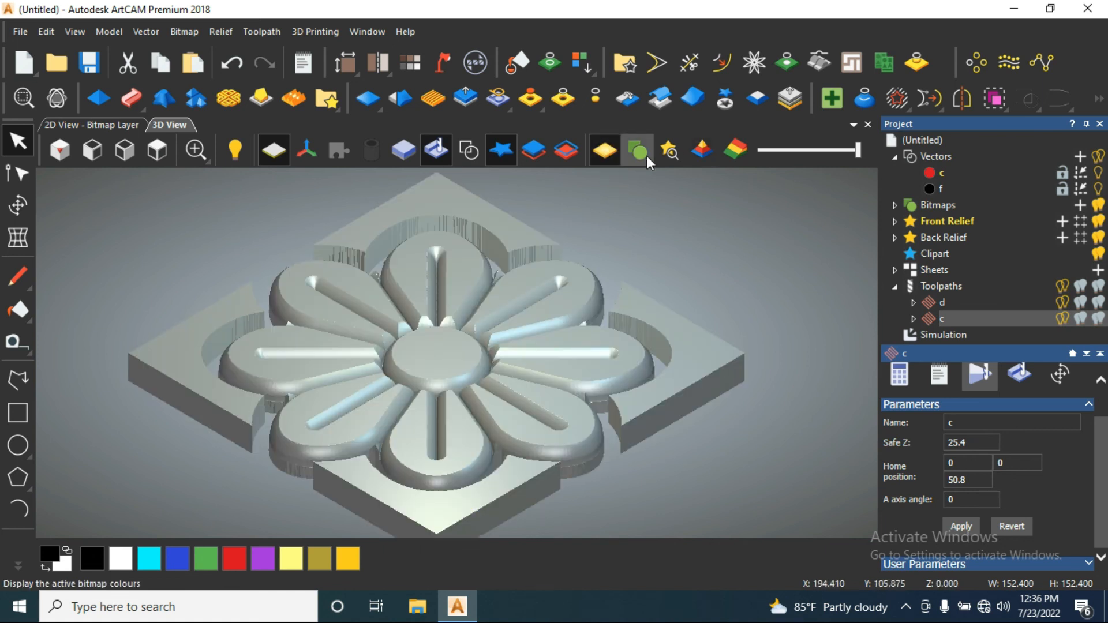
Enable Depth Colour for the simulation rendering and apply it with green as the primary colour for the cut areas
left_click(958, 336)
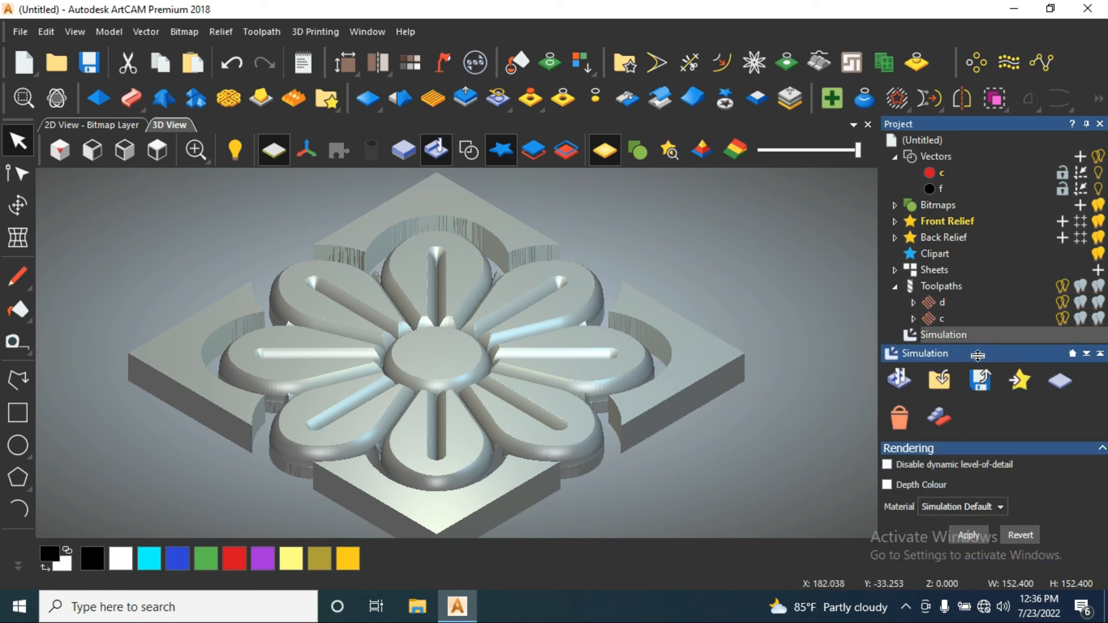
left_click(887, 485)
left_click(980, 541)
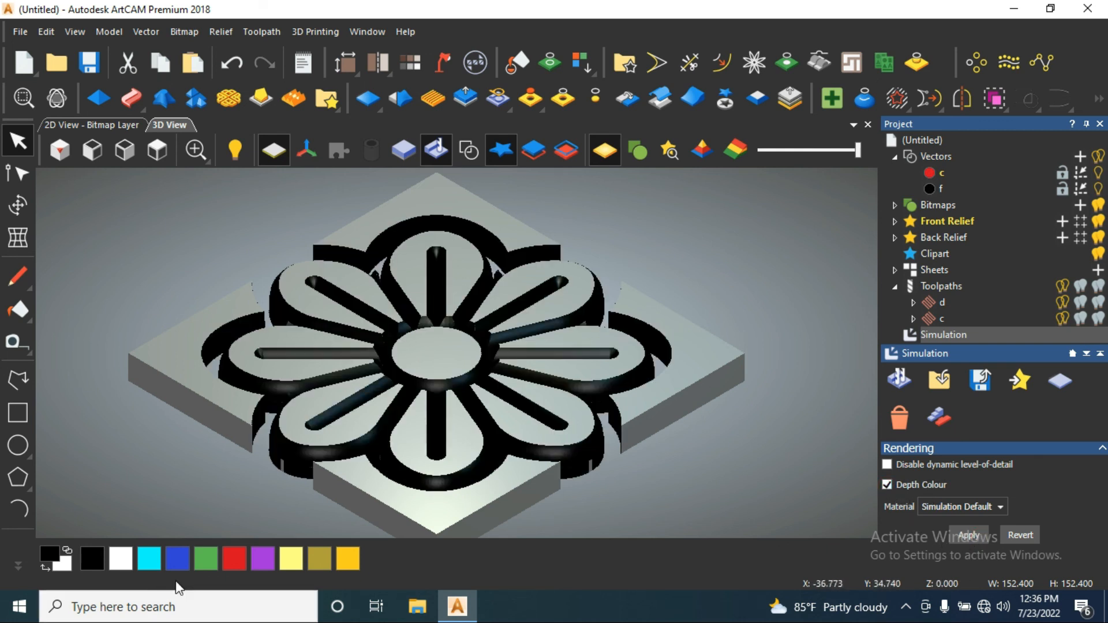
left_click(210, 560)
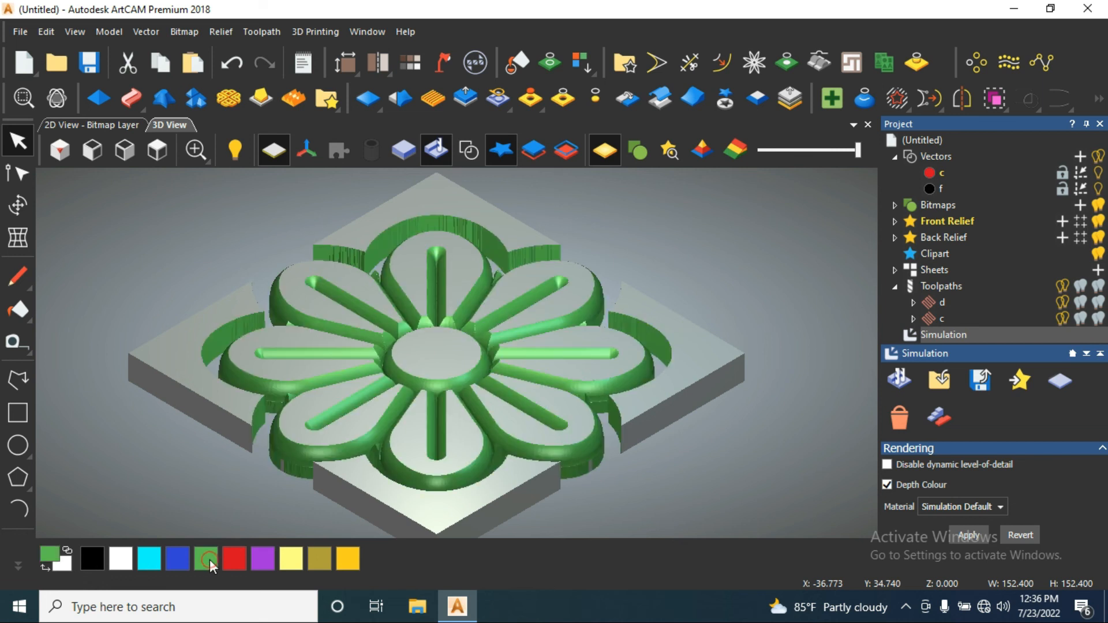
Set the primary colour to purple for the simulated cuts and delete the four corner waste pieces around the flower
left_click(260, 560)
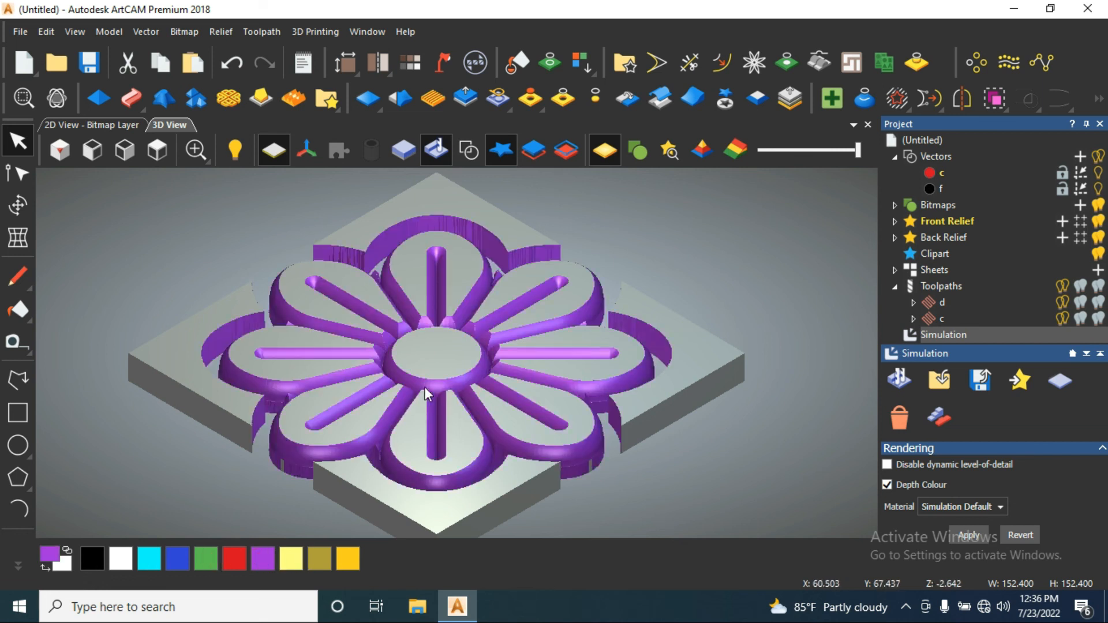
left_click(939, 416)
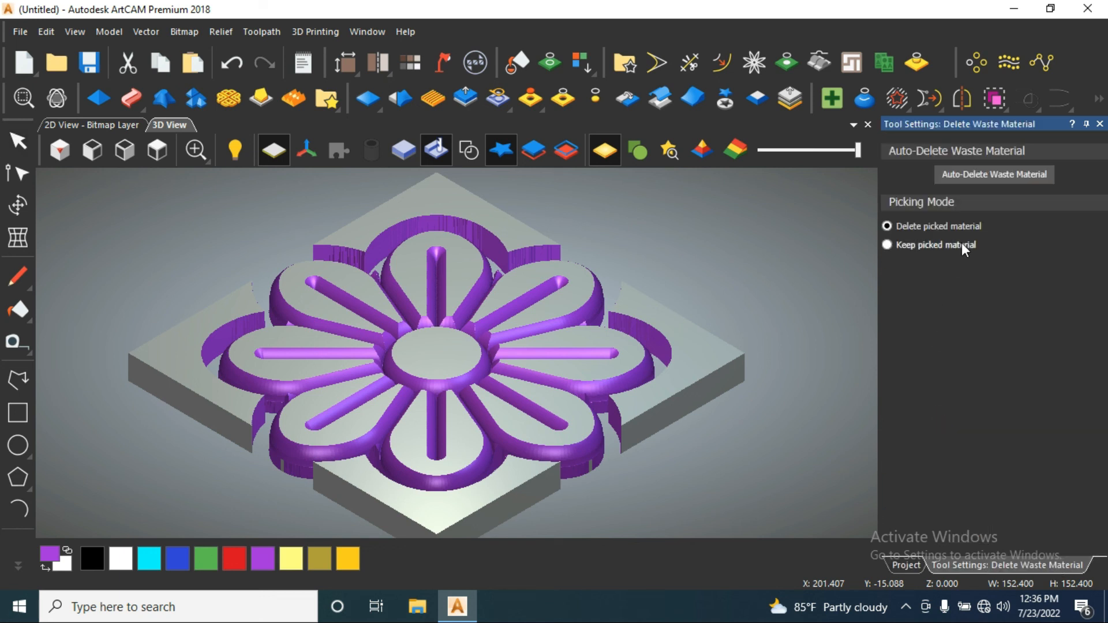
left_click(708, 357)
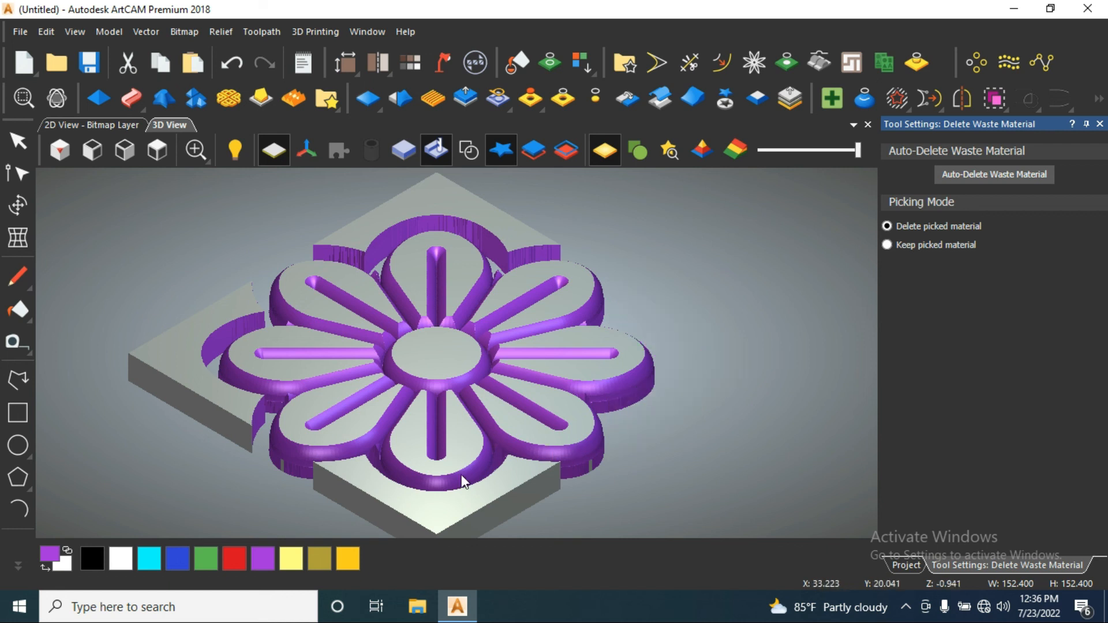
left_click(451, 516)
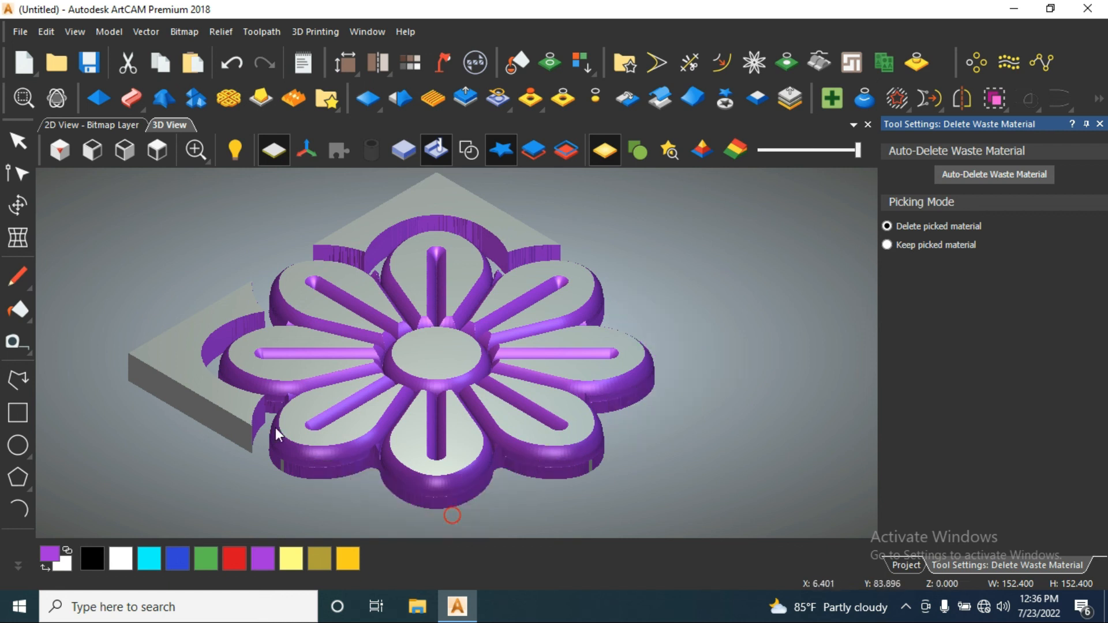
left_click(460, 211)
left_click(192, 369)
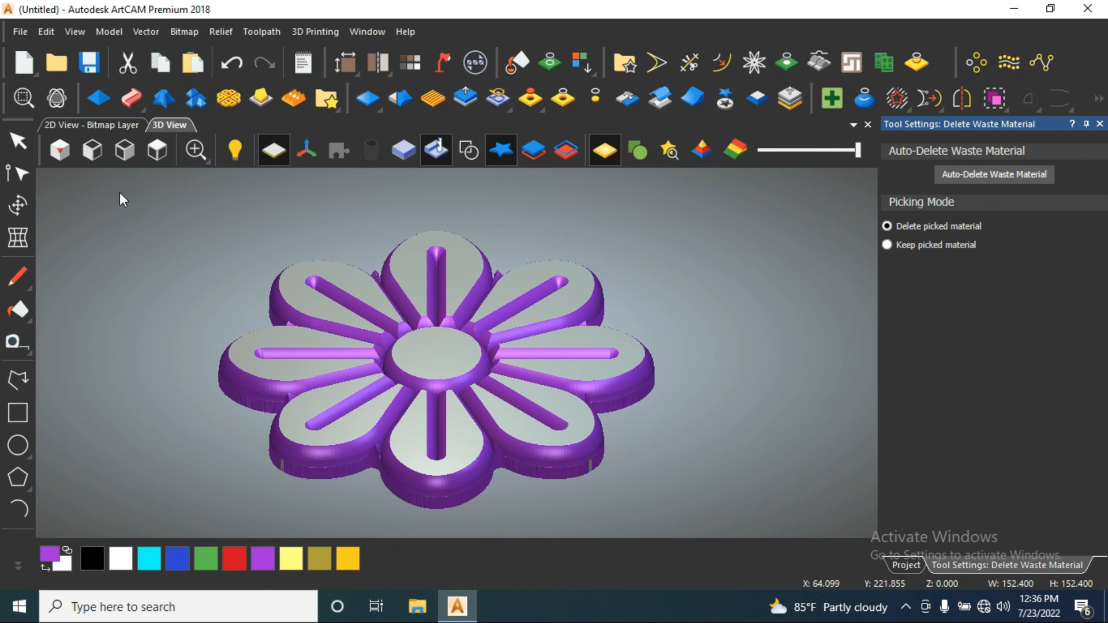
Inspect the freed simulated flower from the top and in isometric view at several distances
left_click(158, 151)
scroll(510, 341, "up", 4)
scroll(516, 341, "down", 5)
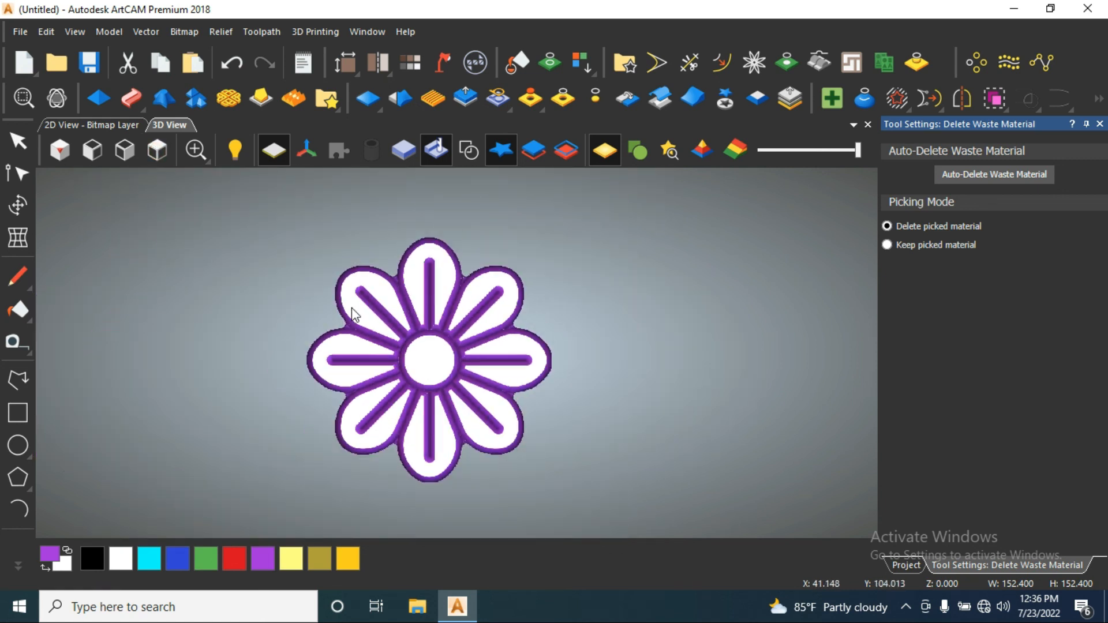
left_click(60, 151)
scroll(541, 369, "up", 3)
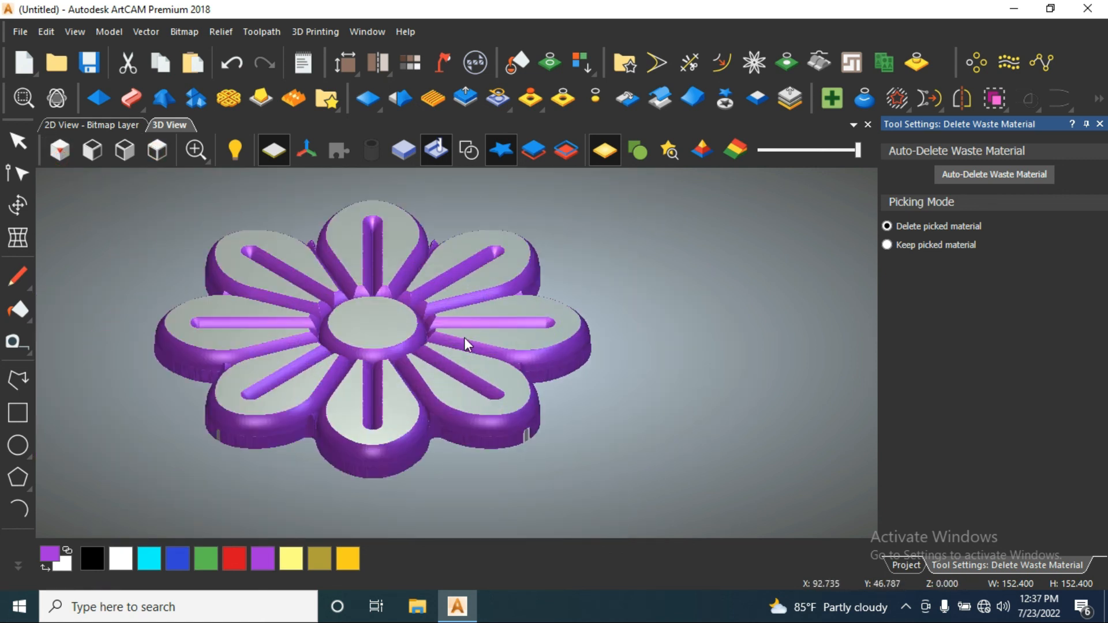
scroll(464, 337, "down", 3)
scroll(491, 272, "up", 3)
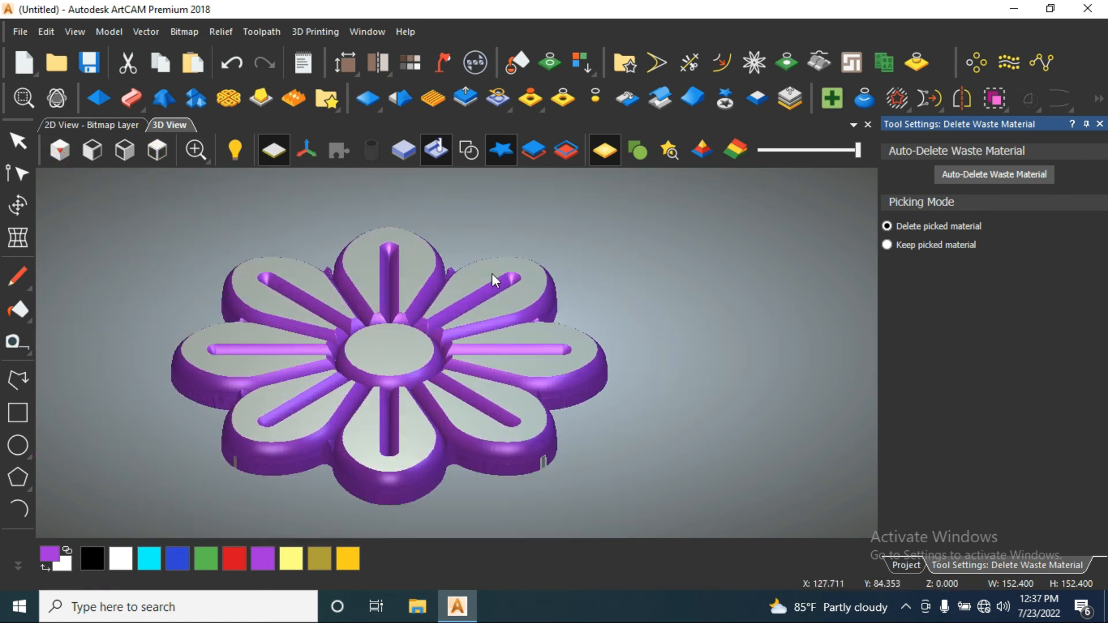
Turn off Depth Colour for the simulation rendering and apply the change
left_click(910, 564)
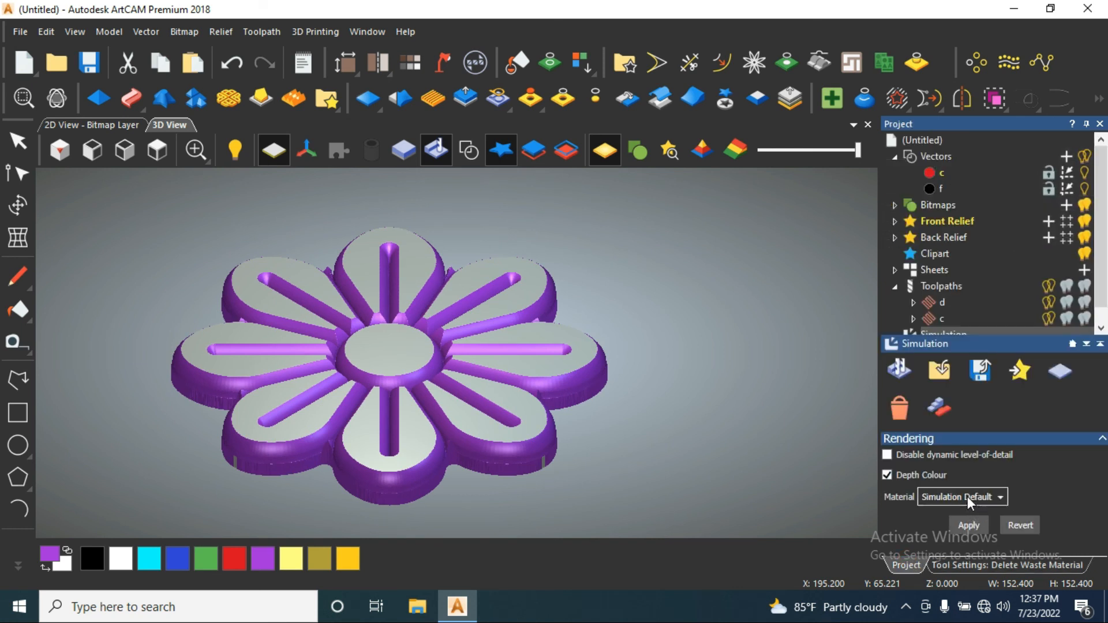
left_click(892, 475)
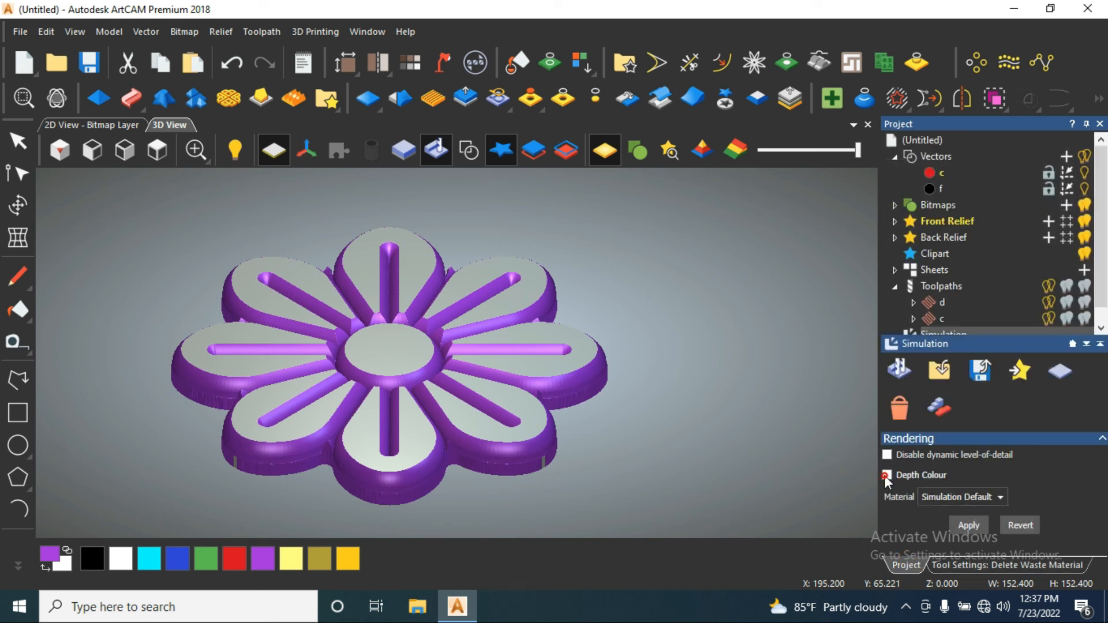
left_click(969, 525)
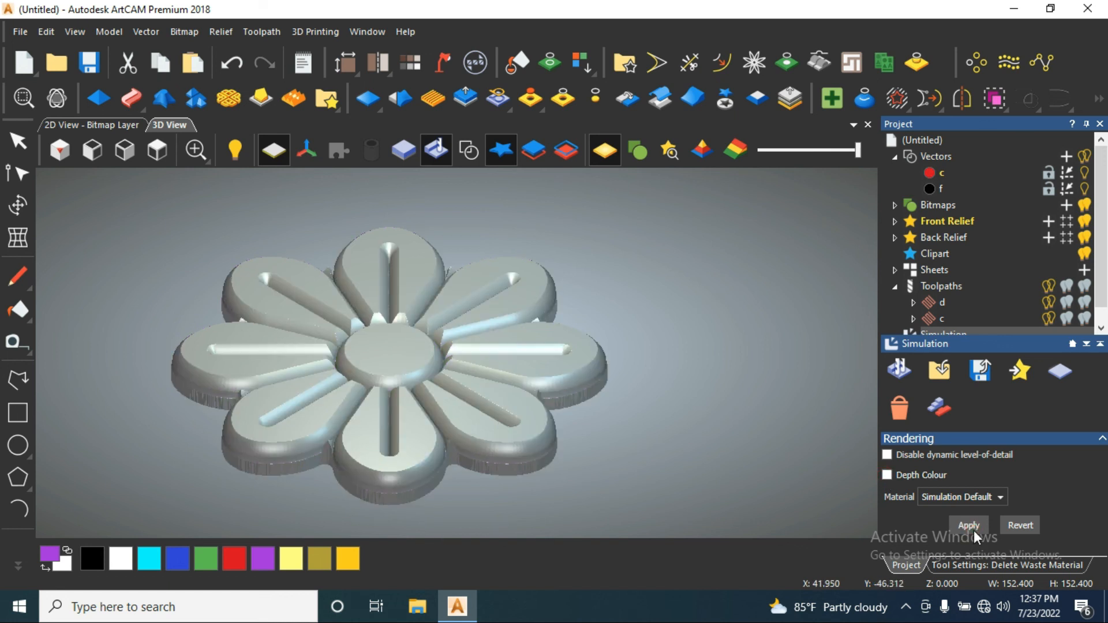
Apply the 24ct Polished Gold material to the simulated flower
left_click(956, 497)
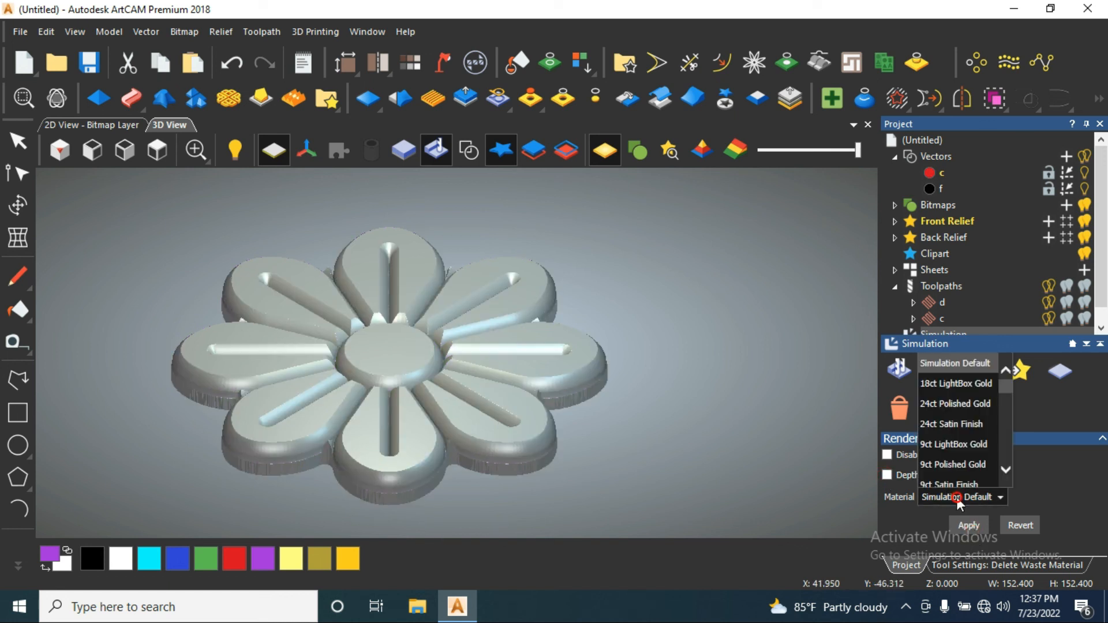
left_click(957, 406)
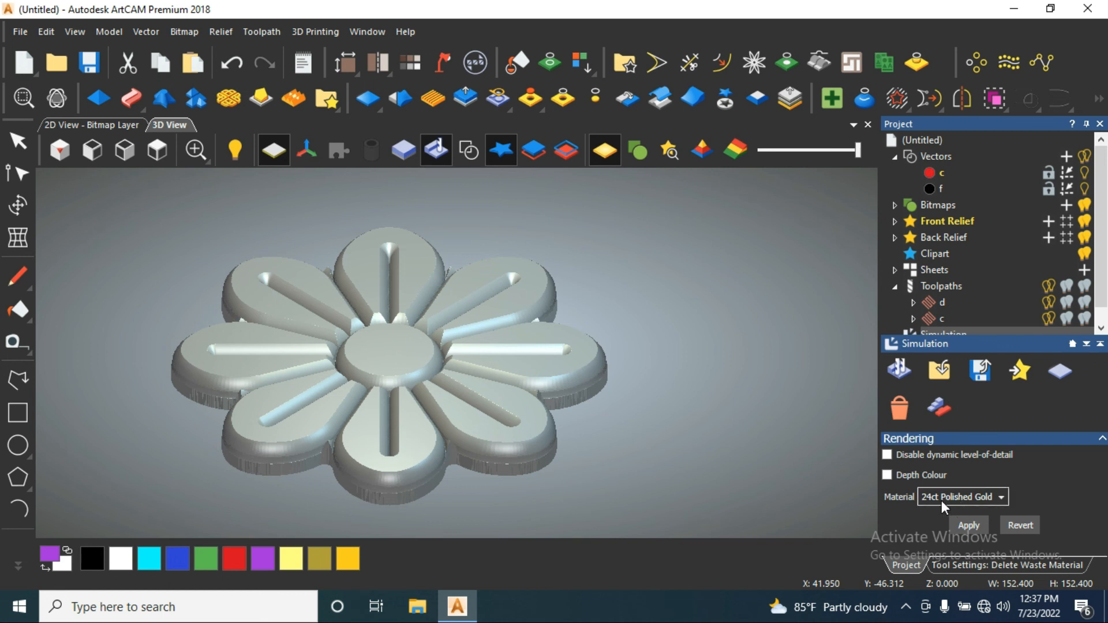
left_click(971, 526)
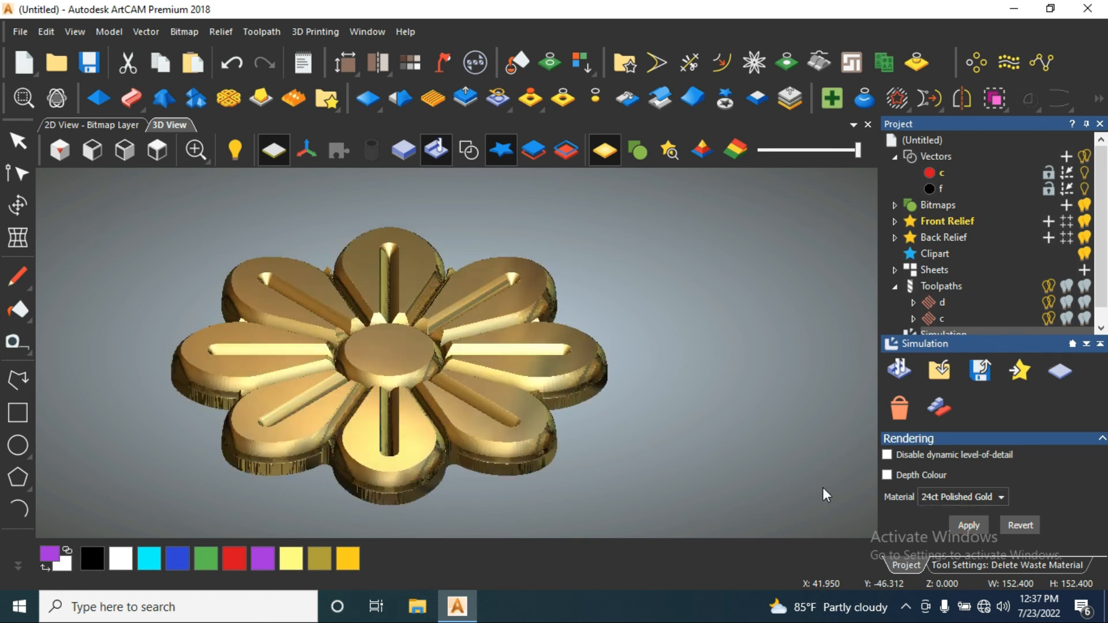
Examine the gold flower's petals, grooves and edges from close up, in isometric view and from a rotated angle
scroll(383, 365, "up", 4)
scroll(369, 381, "down", 2)
scroll(329, 395, "up", 3)
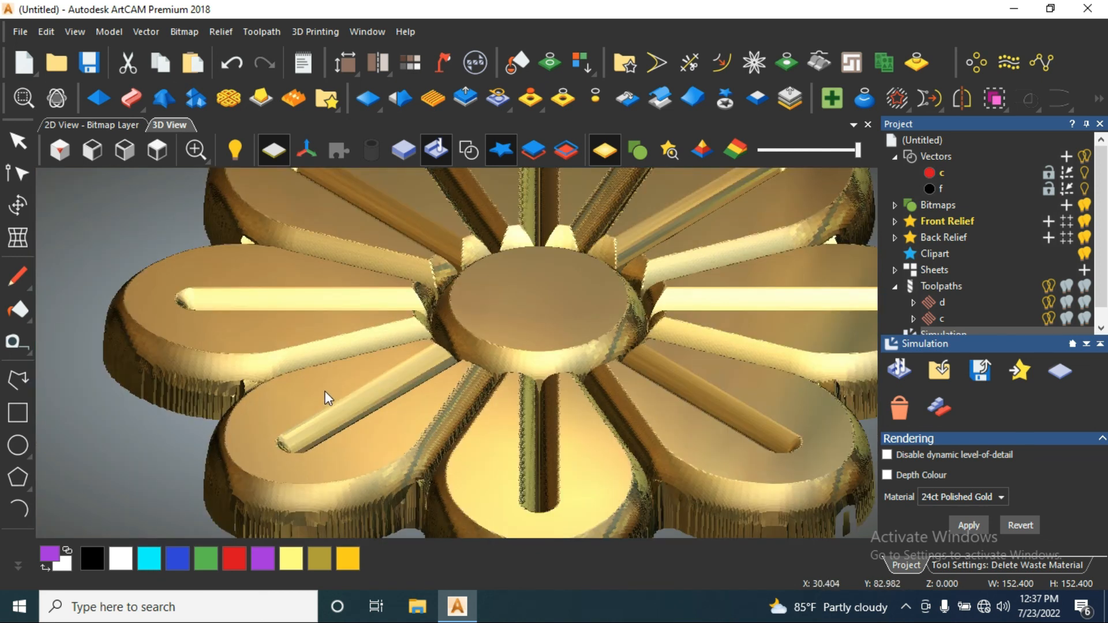
left_click(60, 150)
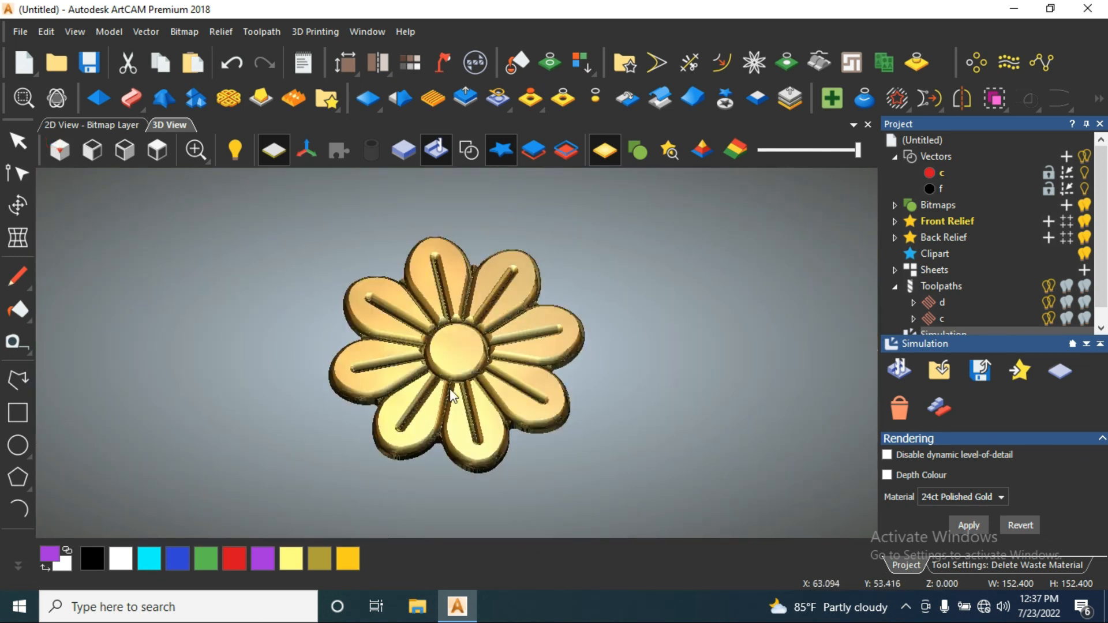
scroll(453, 396, "up", 3)
scroll(552, 300, "down", 3)
scroll(555, 298, "up", 2)
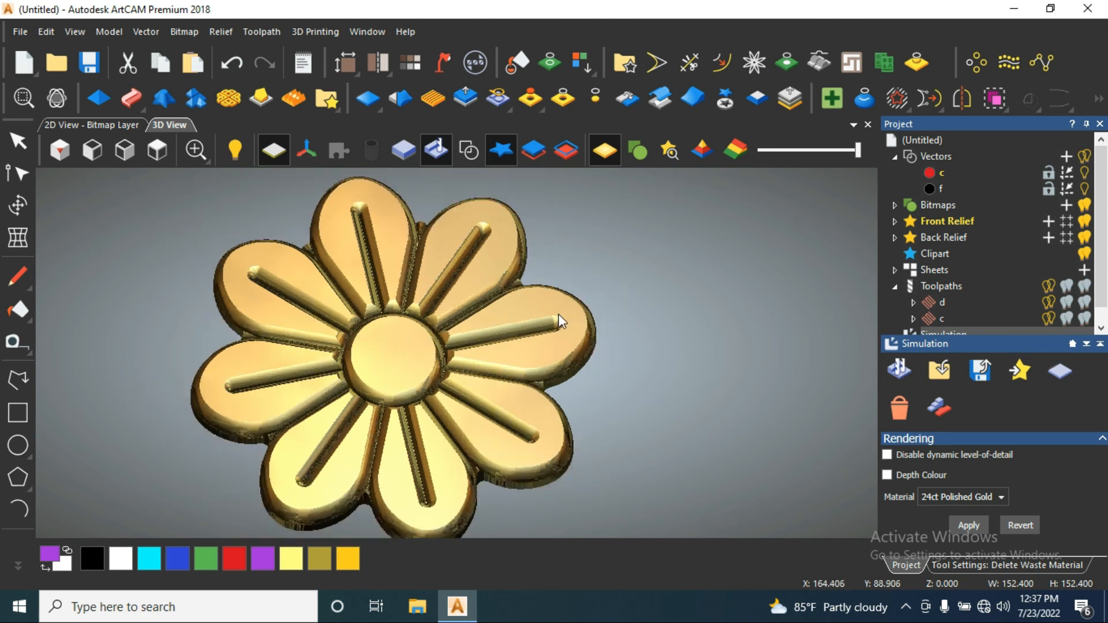
scroll(559, 314, "down", 2)
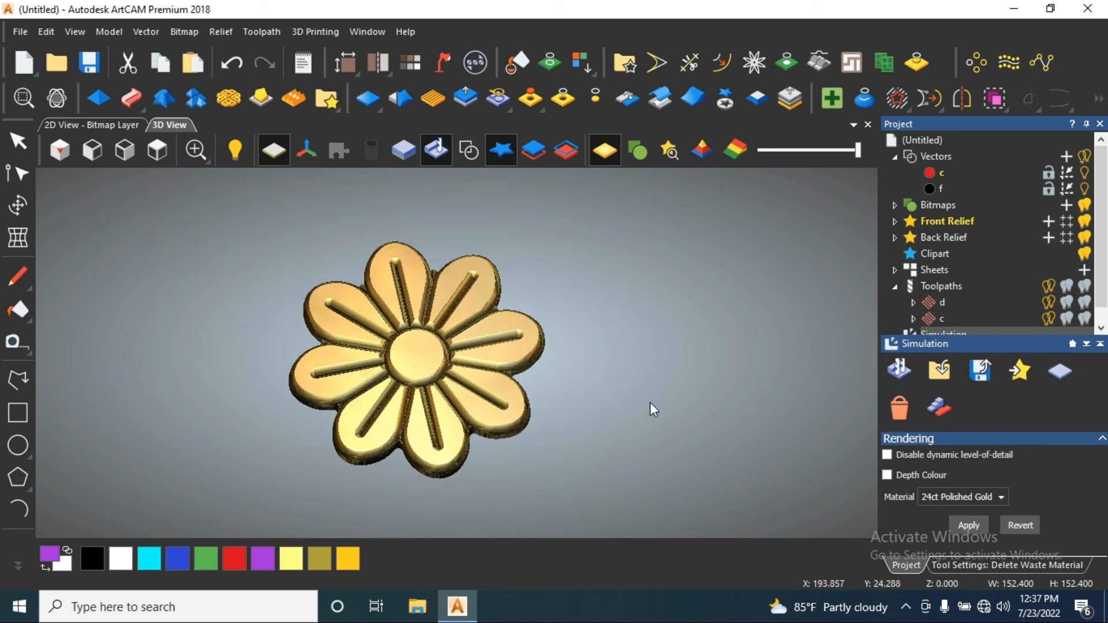
Apply the Teak (H) material to the simulated flower and show it enlarged in isometric view
left_click(961, 495)
scroll(967, 469, "down", 5)
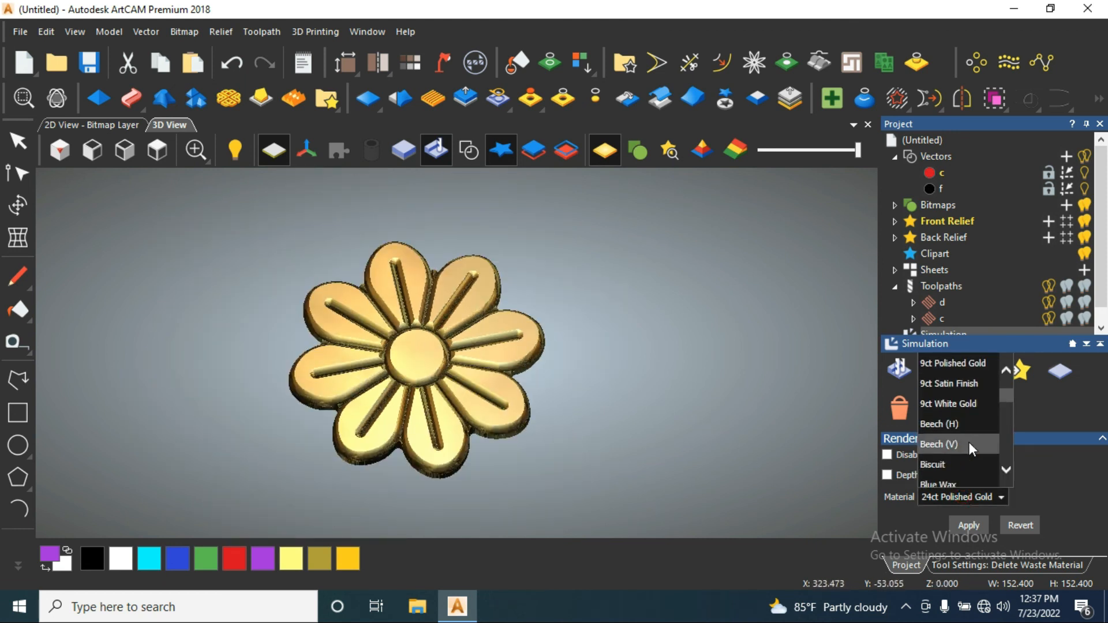
scroll(977, 448, "down", 5)
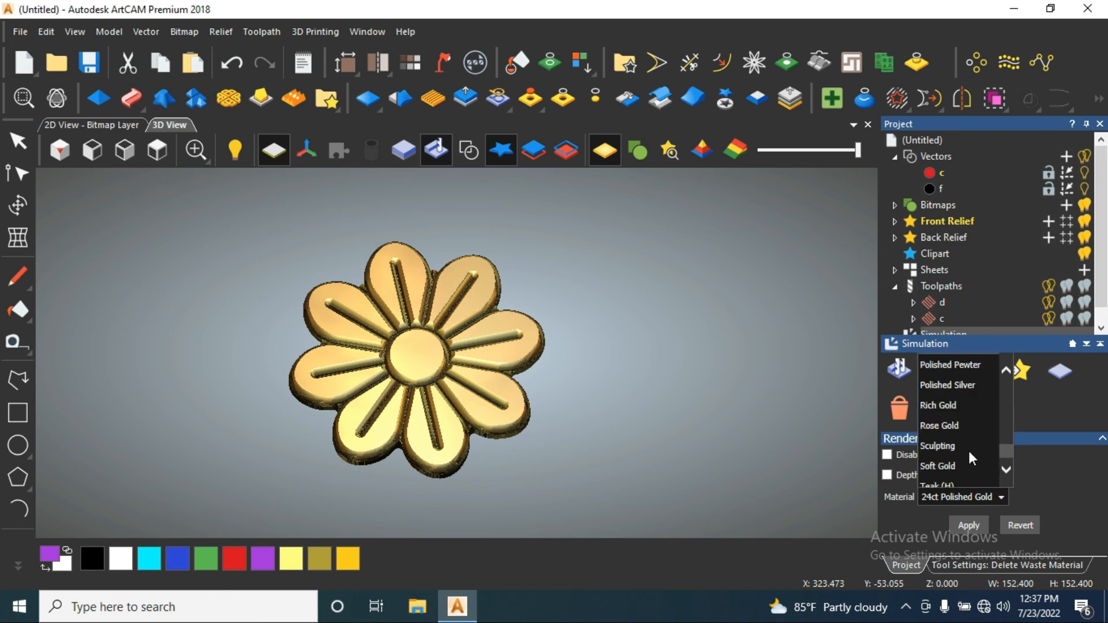
left_click(957, 457)
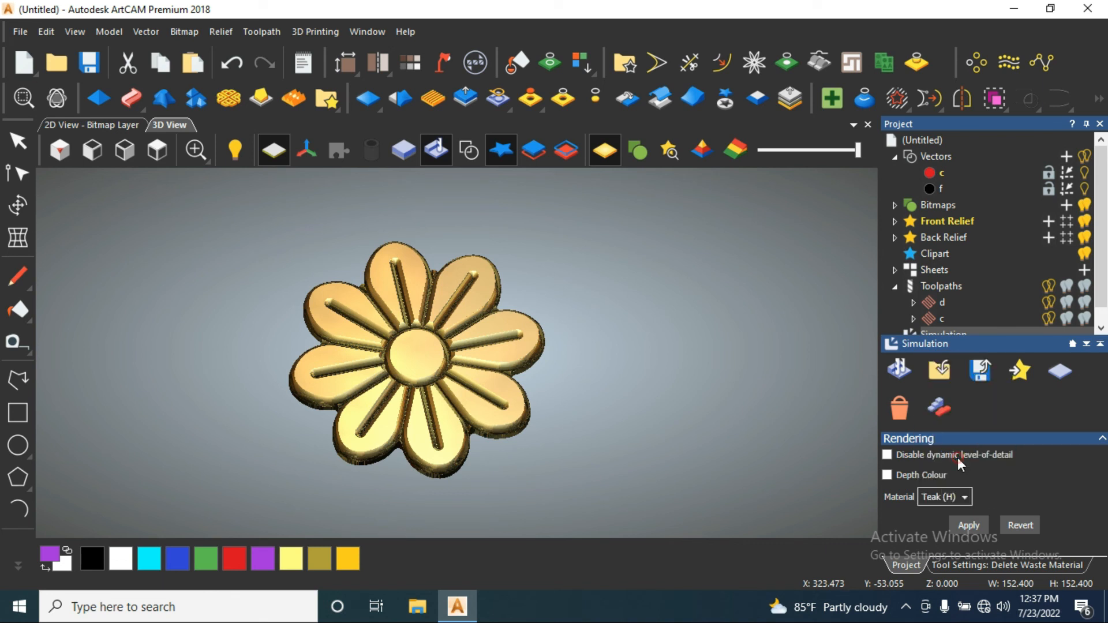
left_click(969, 526)
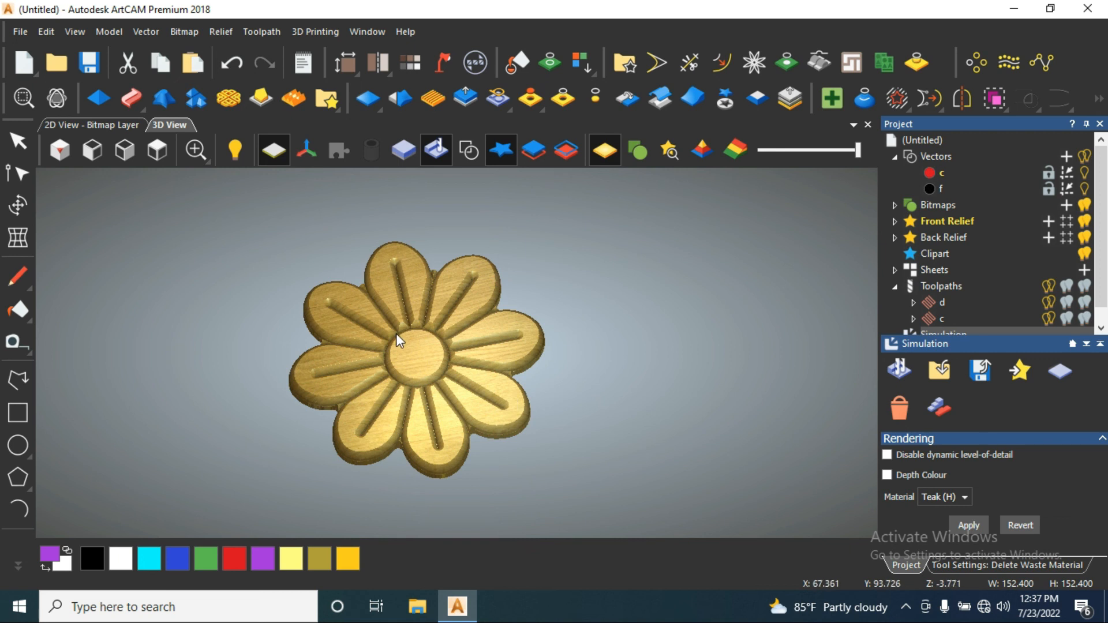
scroll(396, 333, "up", 3)
scroll(396, 333, "down", 2)
left_click(53, 155)
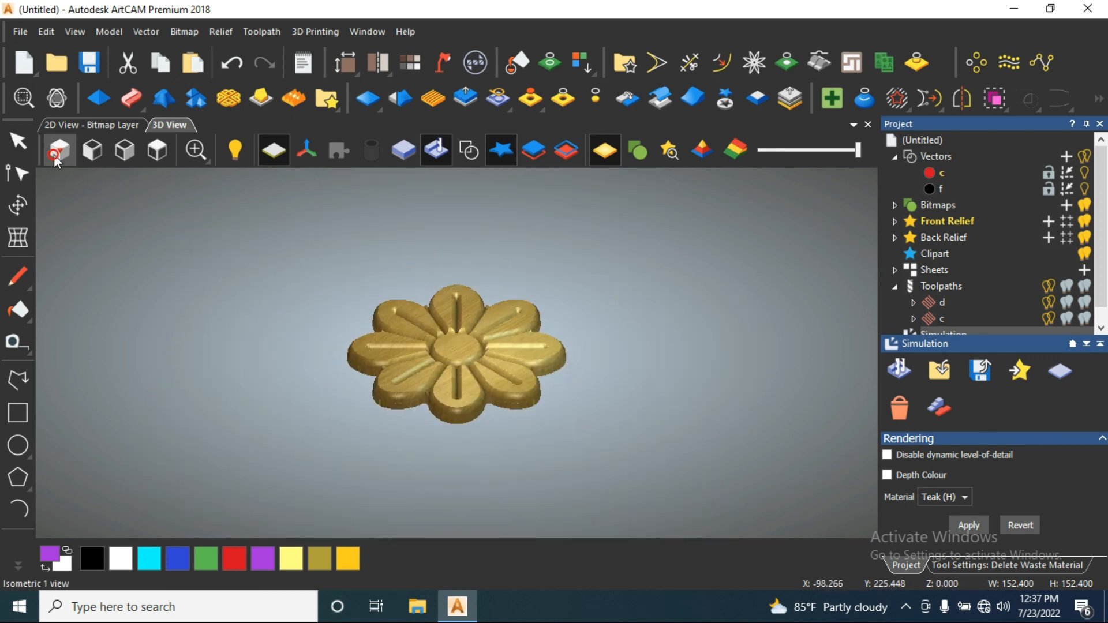
scroll(452, 352, "up", 3)
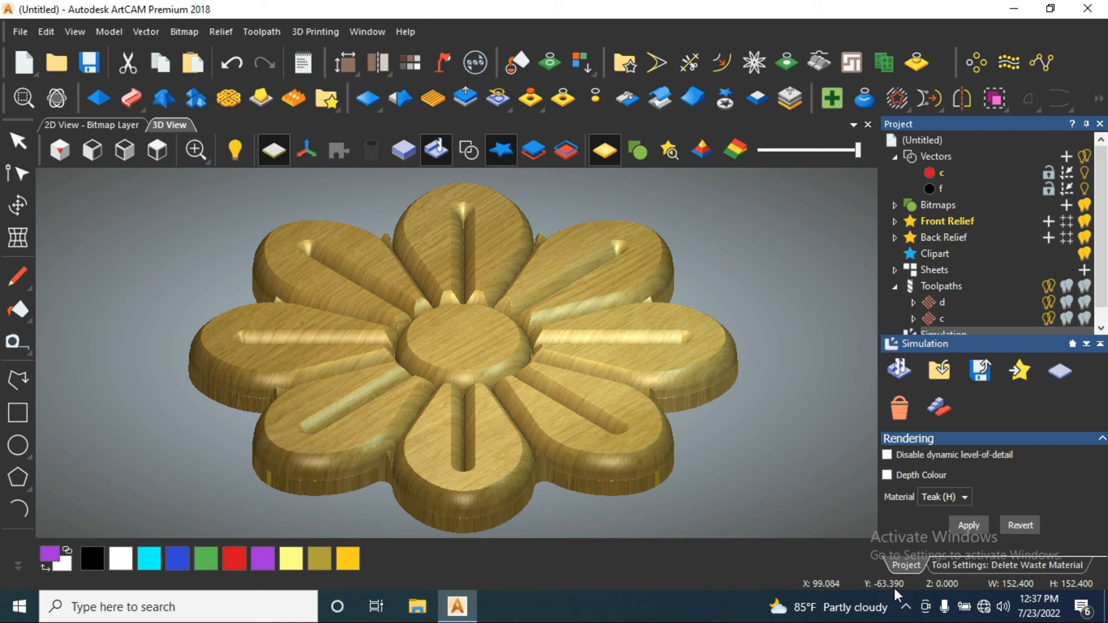
left_click(906, 606)
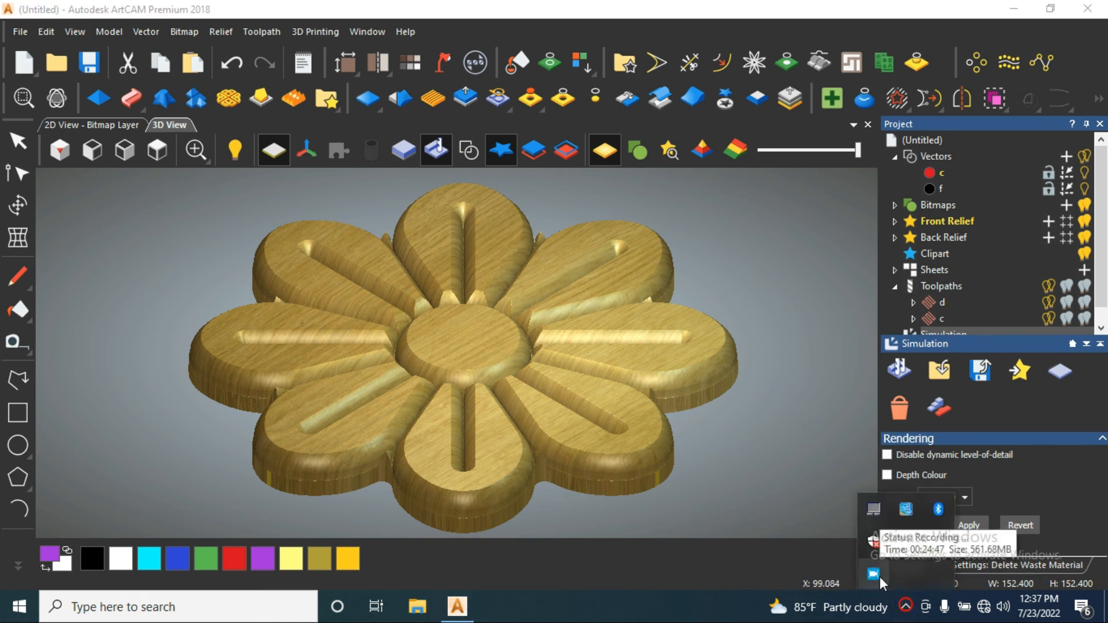